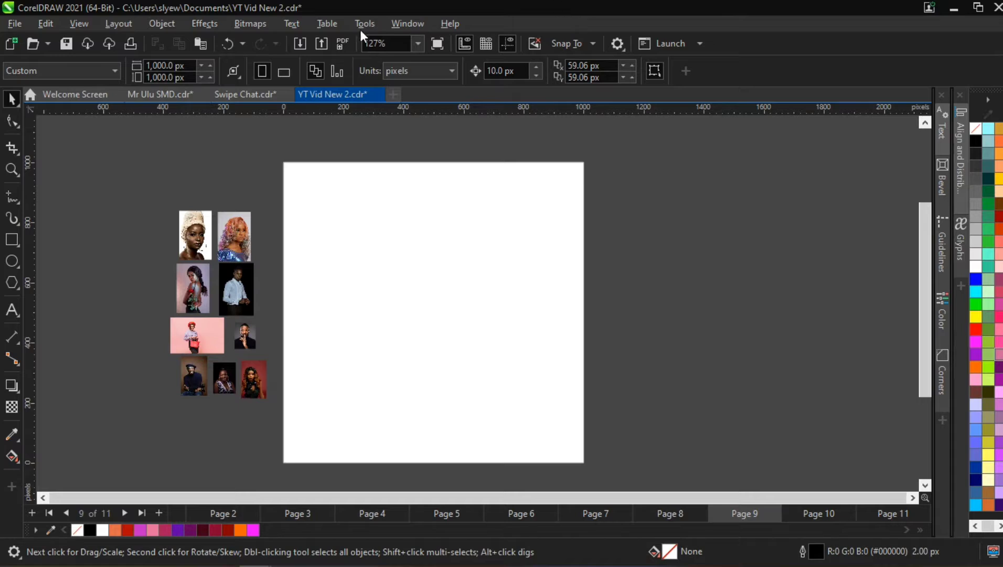
Select all nine photos and pan the view to recentre them
drag(158, 186, 283, 407)
scroll(235, 326, up, 1)
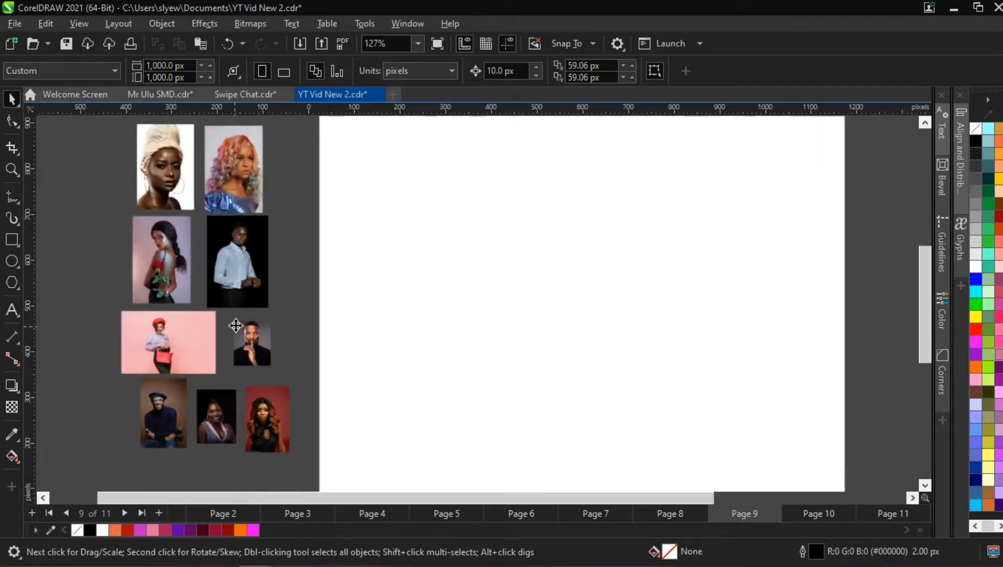
scroll(202, 207, down, 2)
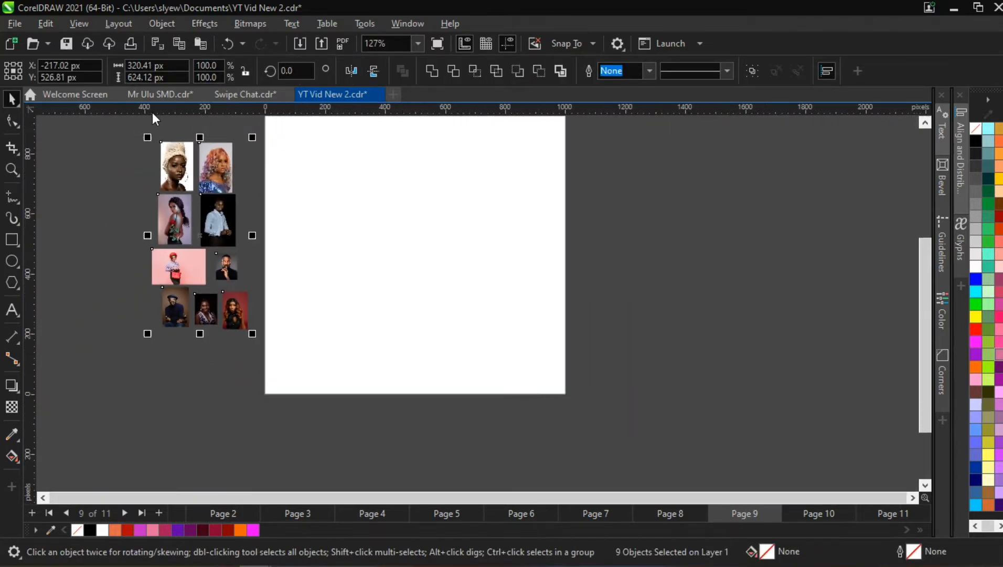
scroll(157, 119, up, 3)
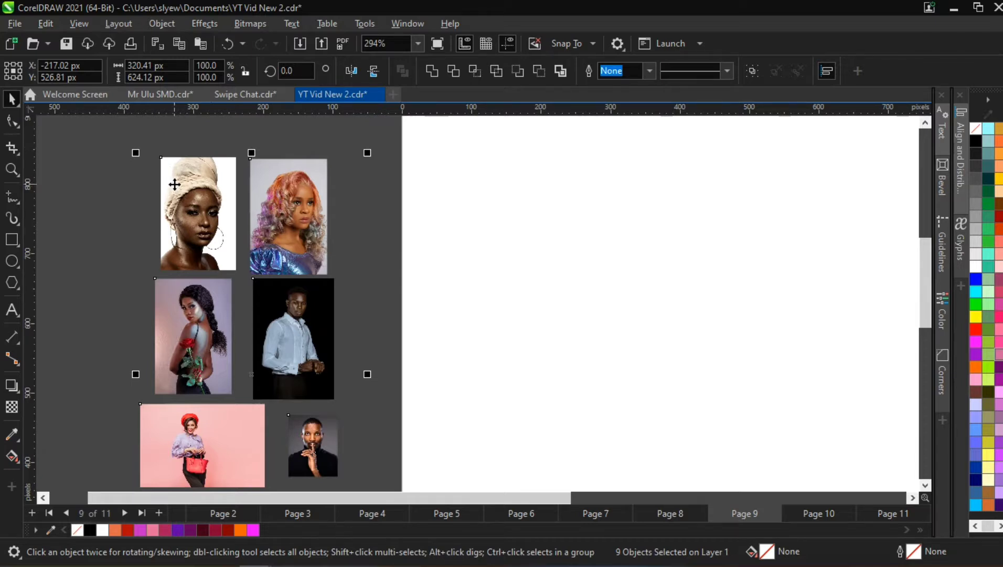
scroll(174, 183, down, 2)
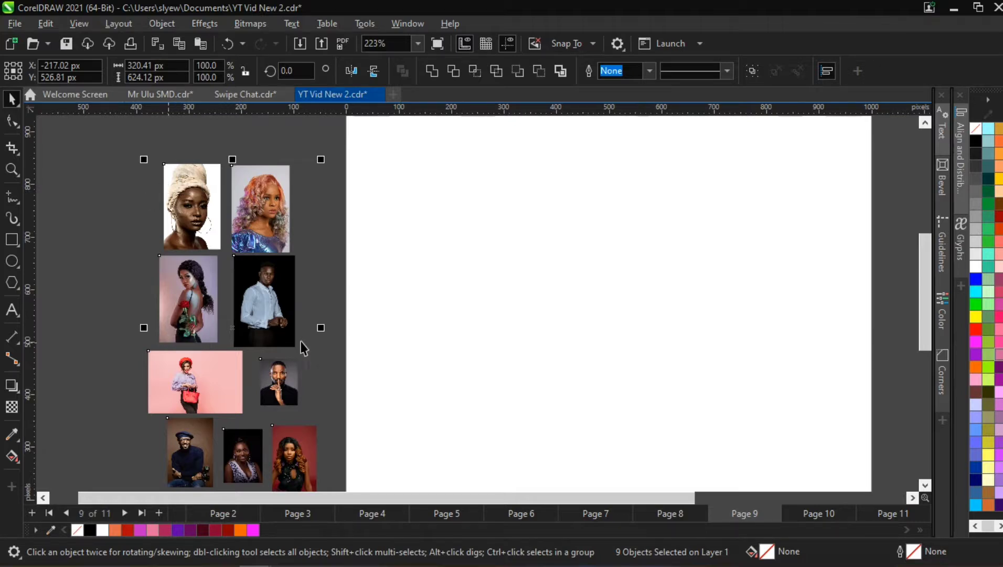
key(h)
drag(400, 307, 336, 304)
scroll(336, 304, down, 1)
drag(473, 307, 426, 275)
scroll(442, 282, down, 1)
key(space)
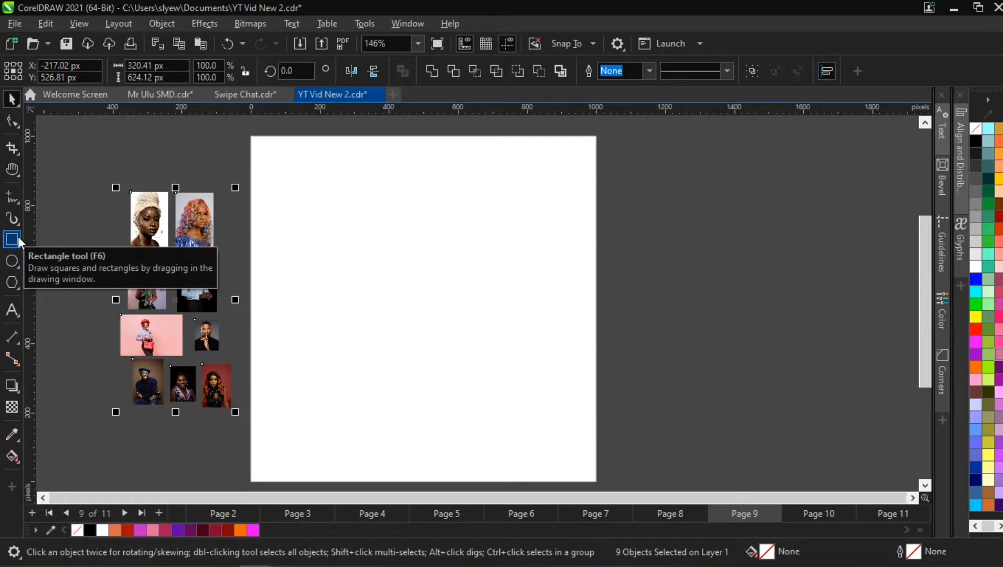
scroll(331, 246, down, 2)
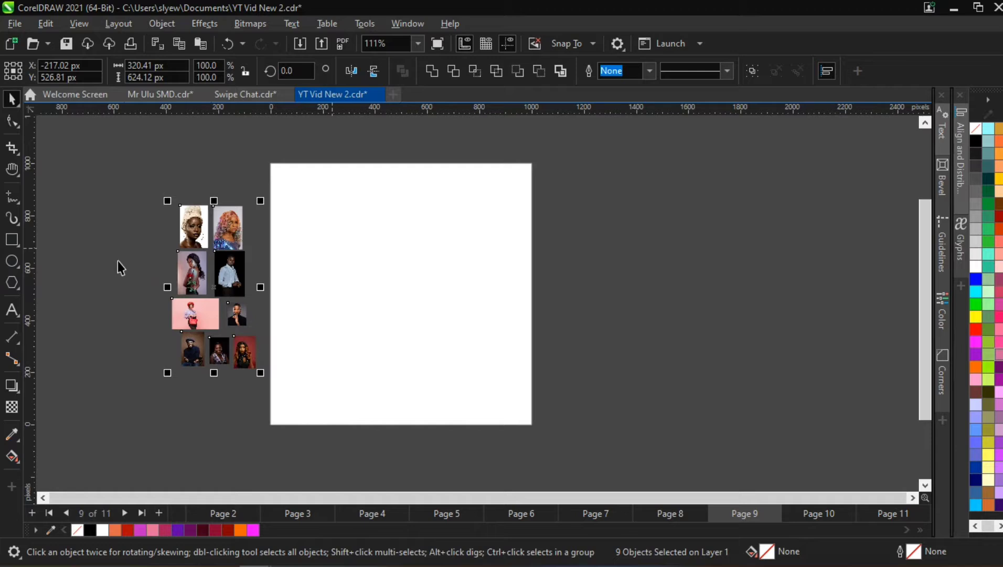
Draw a tall rectangle and size it to 1284 × 2778 px
click(11, 240)
mouse_move(330, 195)
mouse_down()
mouse_move(358, 219)
mouse_move(425, 365)
mouse_move(442, 380)
mouse_up()
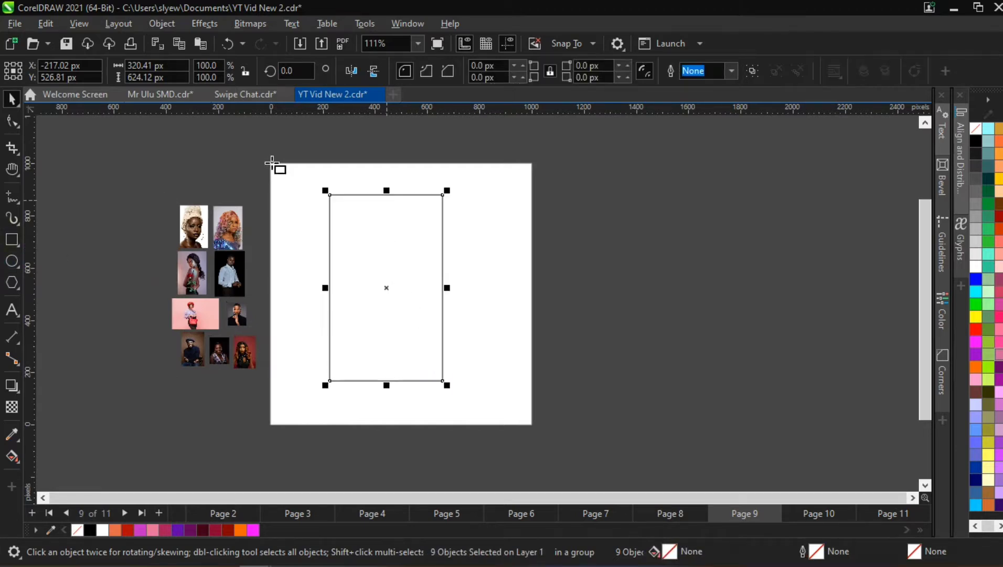
drag(177, 67, 105, 78)
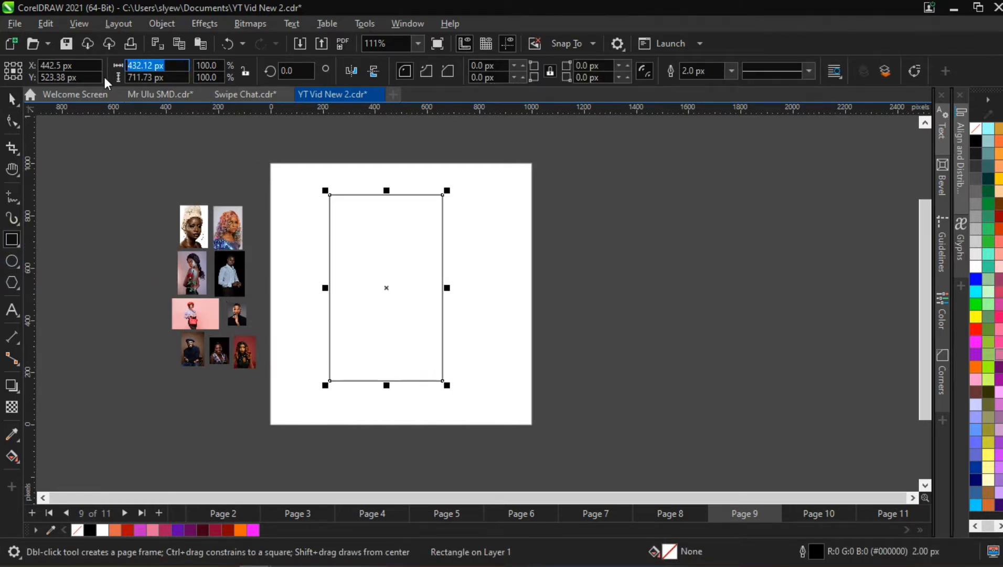
text(1284)
key(Tab)
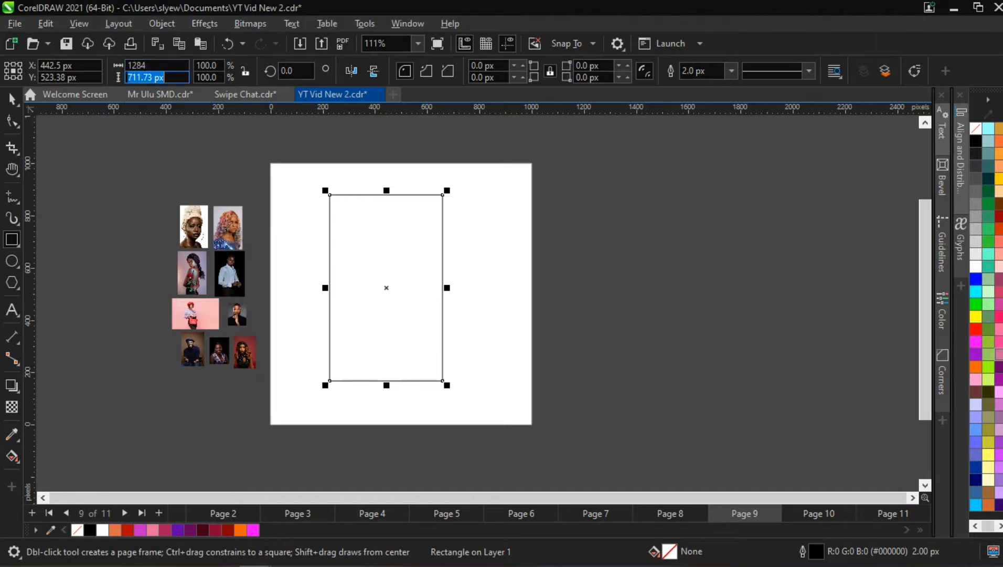
text(2778)
key(Return)
Leave a copy of the large rectangle off to the right
scroll(365, 244, down, 5)
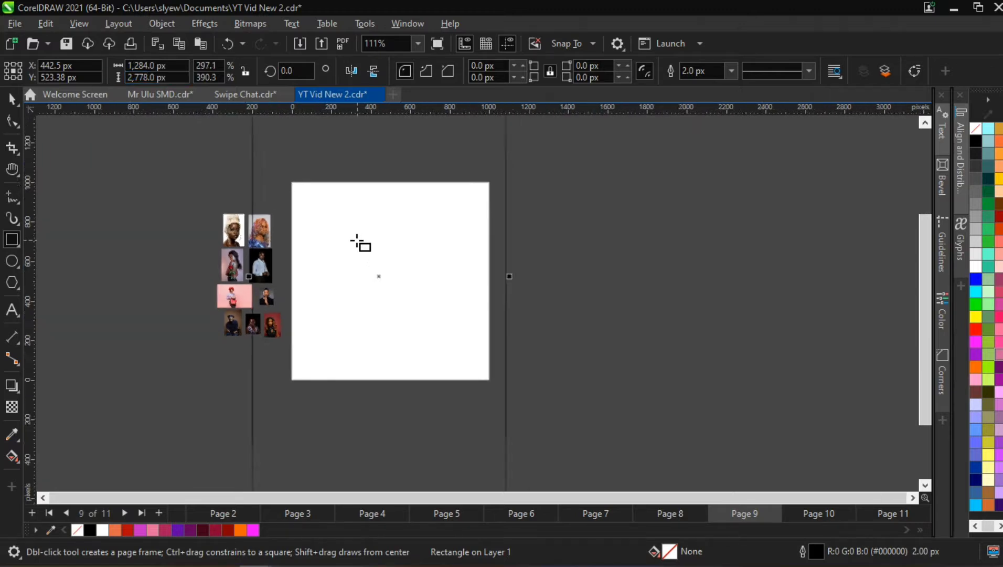
click(12, 98)
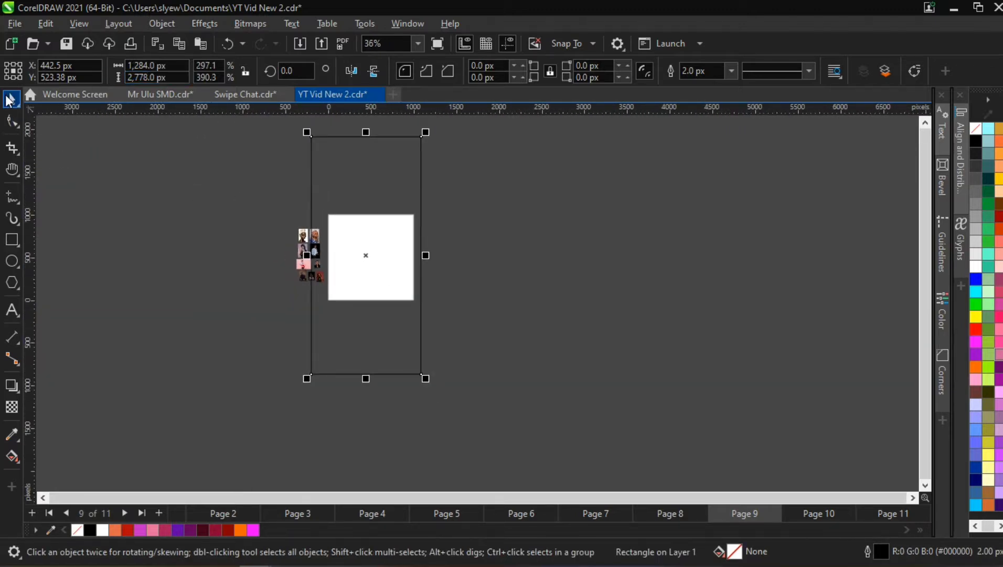
mouse_move(343, 192)
mouse_down()
mouse_move(372, 202)
mouse_move(357, 187)
mouse_up()
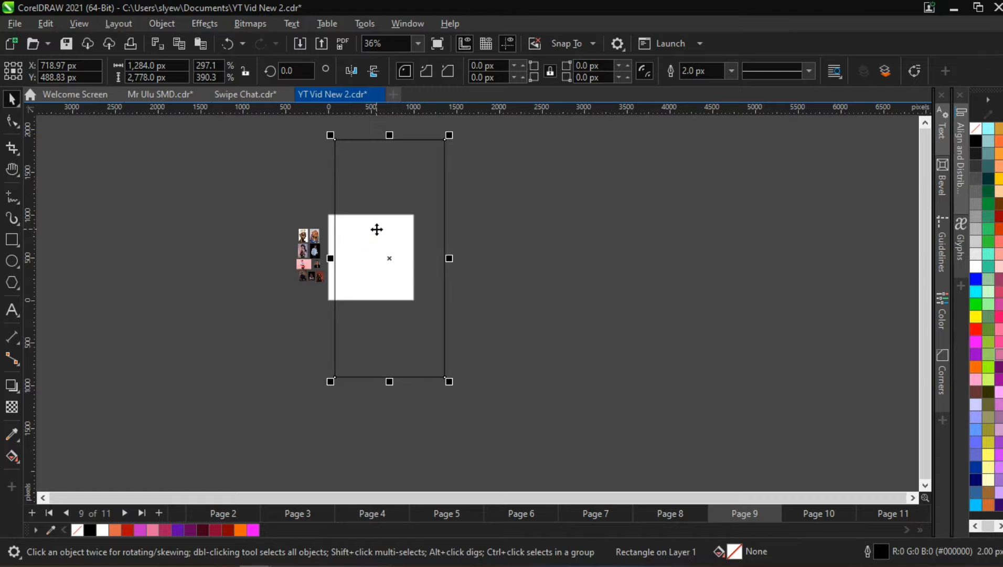
drag(399, 190, 502, 211)
Scale the original rectangle down, centre it on the page and resize it to about 348 × 754 px
click(408, 204)
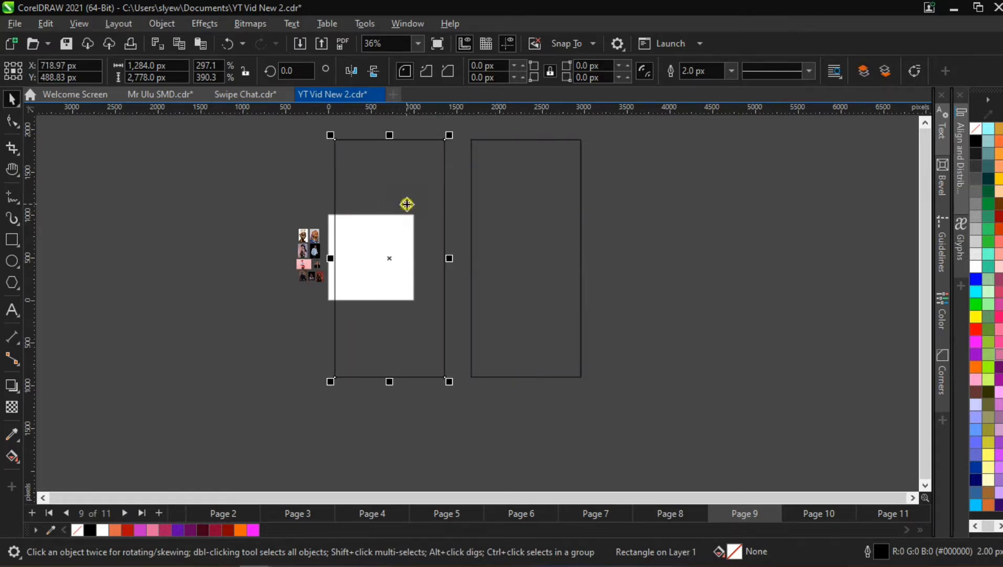
drag(450, 135, 455, 235)
key(p)
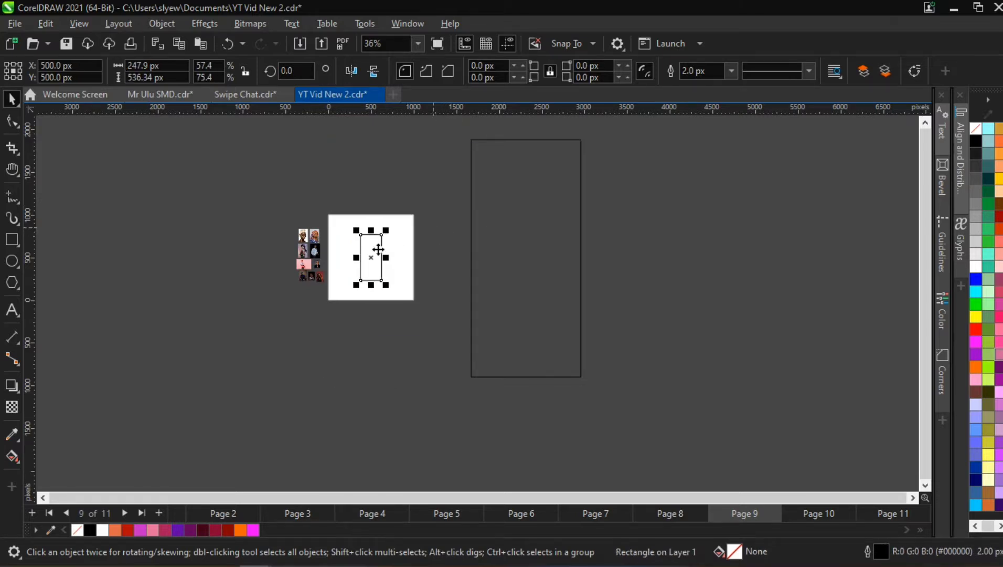
scroll(385, 281, up, 4)
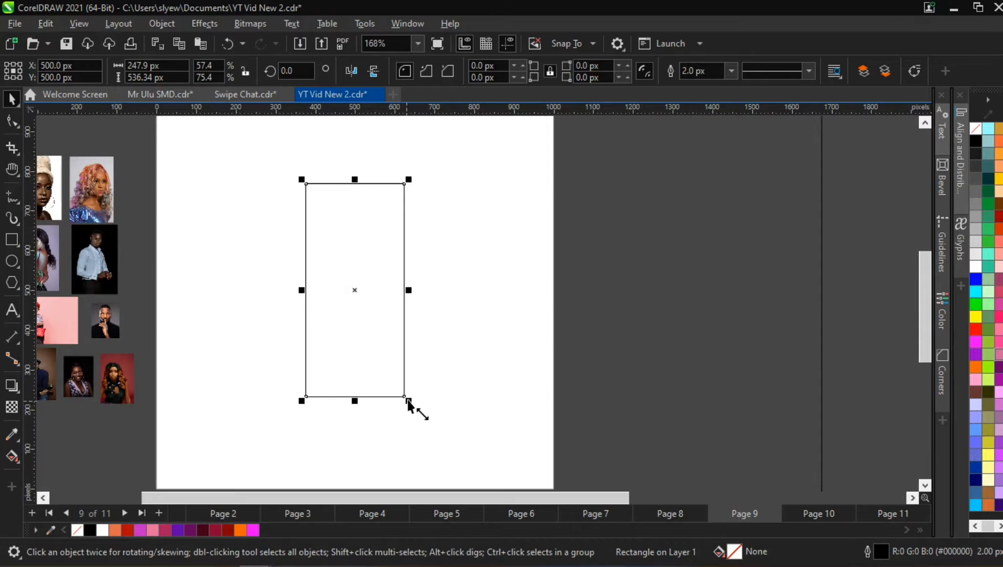
drag(409, 400, 442, 433)
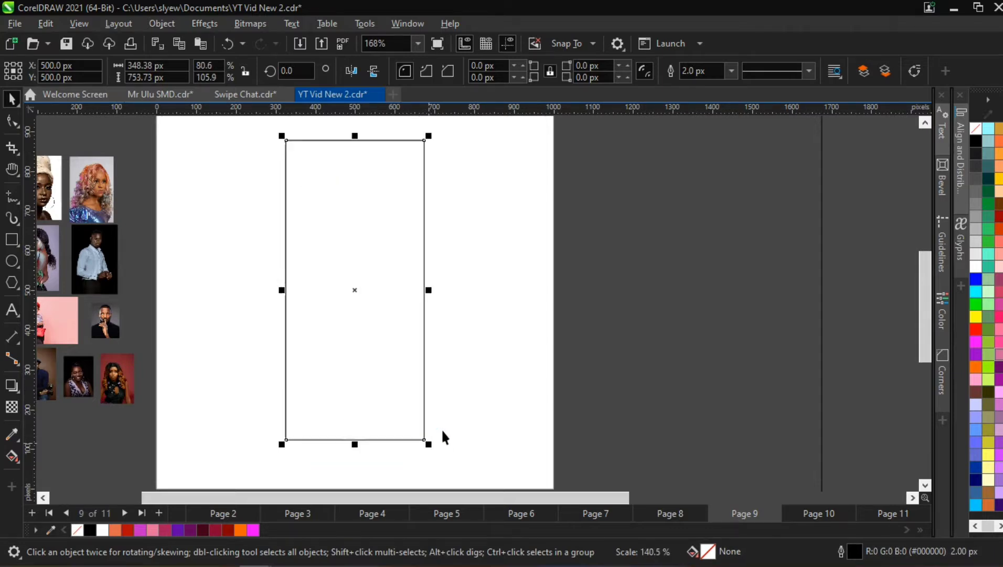
click(467, 362)
scroll(346, 273, down, 2)
scroll(336, 258, up, 1)
scroll(336, 260, up, 1)
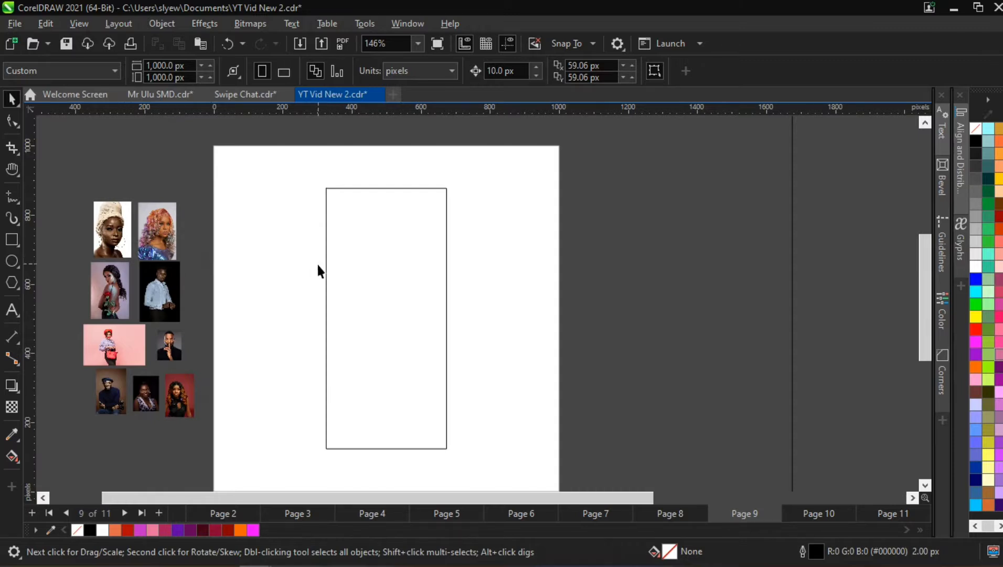
Give the phone rectangle a 40 px corner radius with the Shape tool, then reselect it
scroll(478, 319, up, 1)
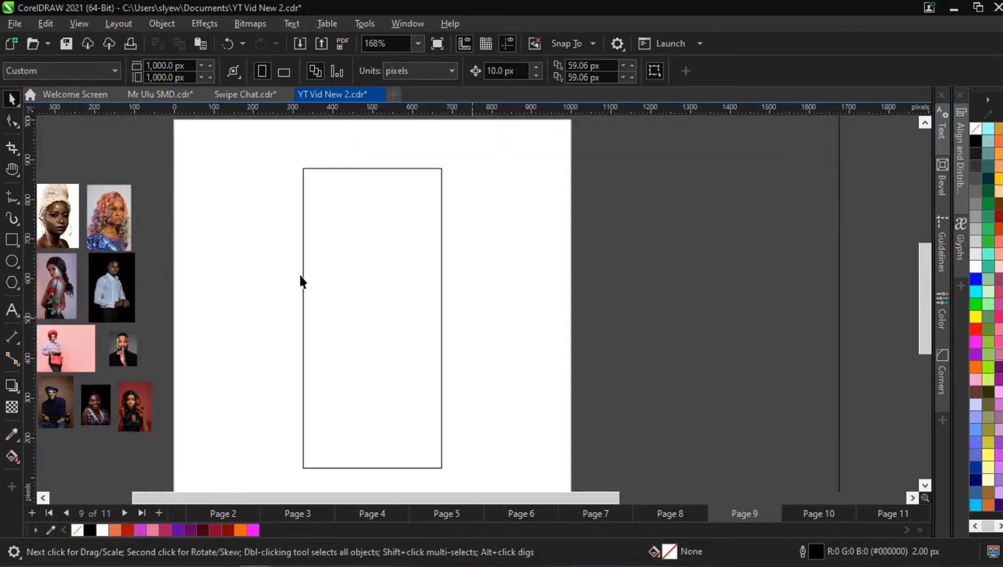
click(11, 120)
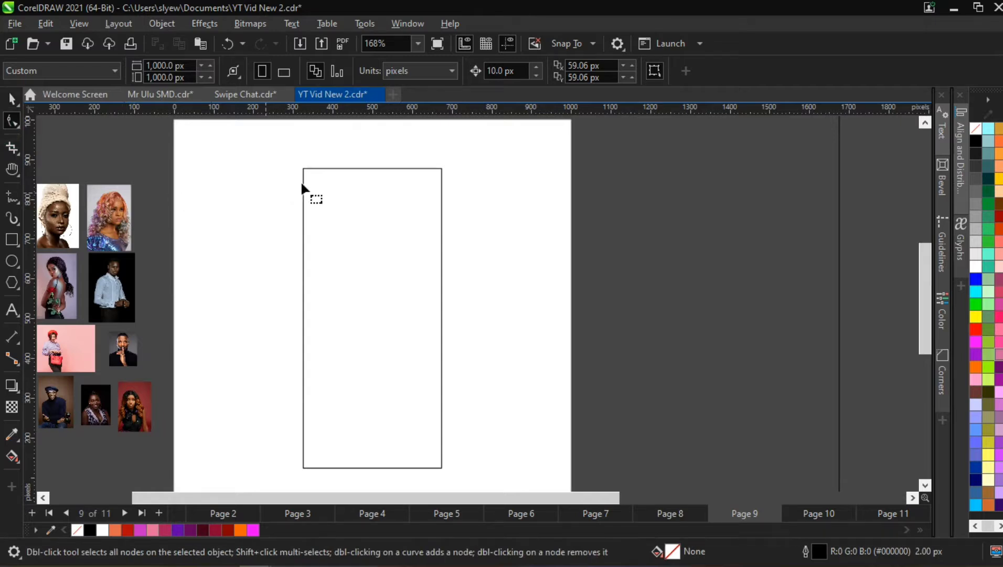
click(312, 170)
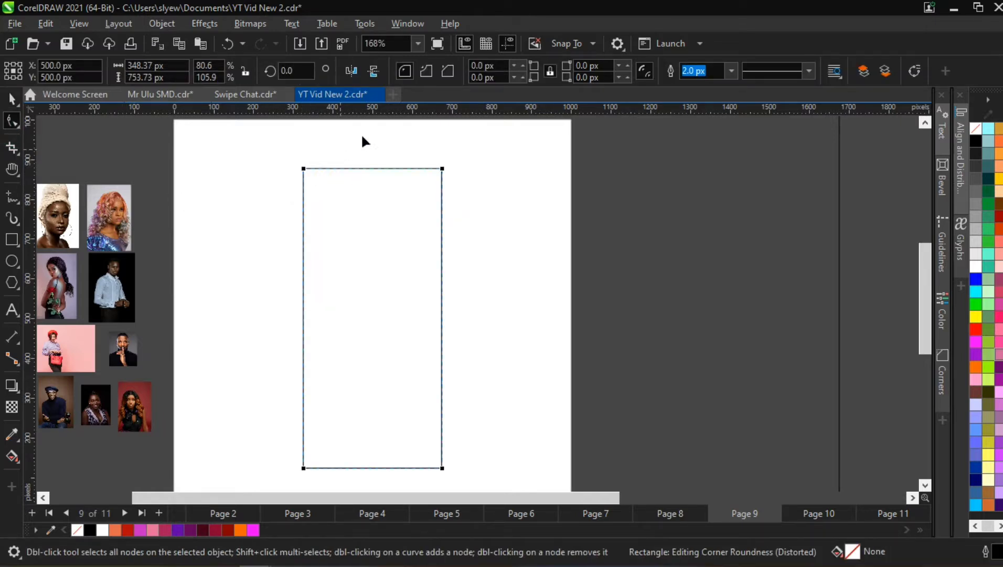
click(421, 75)
text(40)
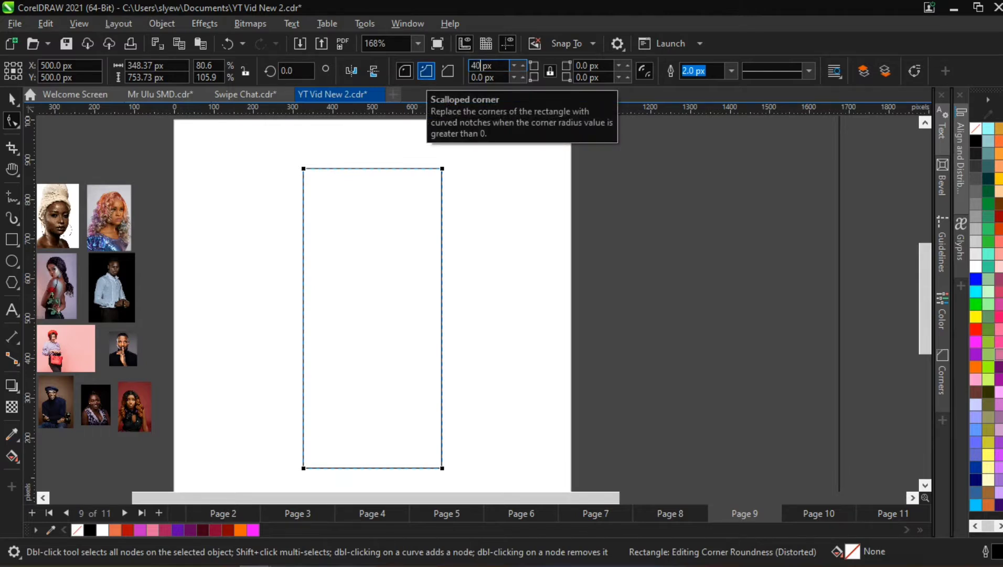
key(Return)
click(446, 290)
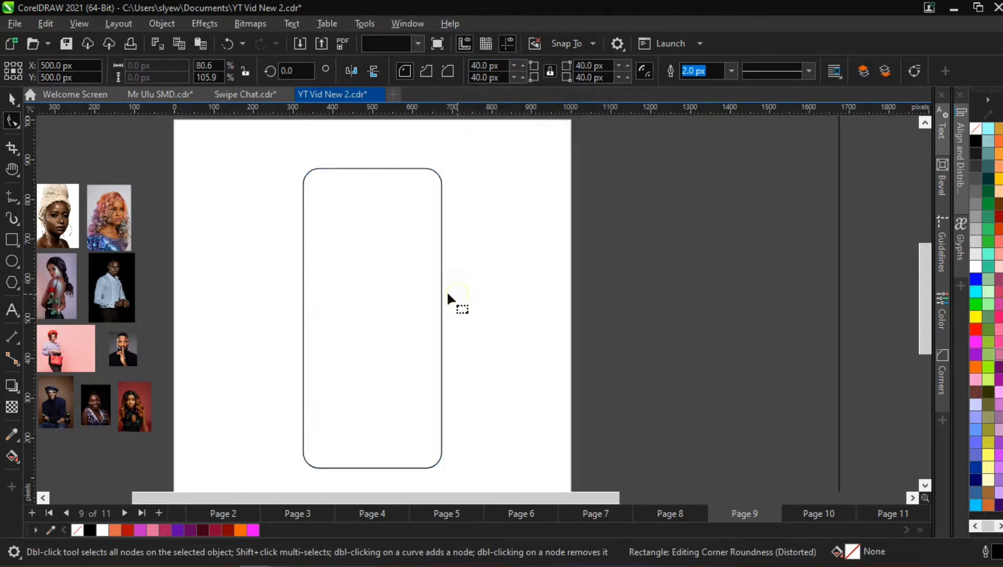
click(11, 100)
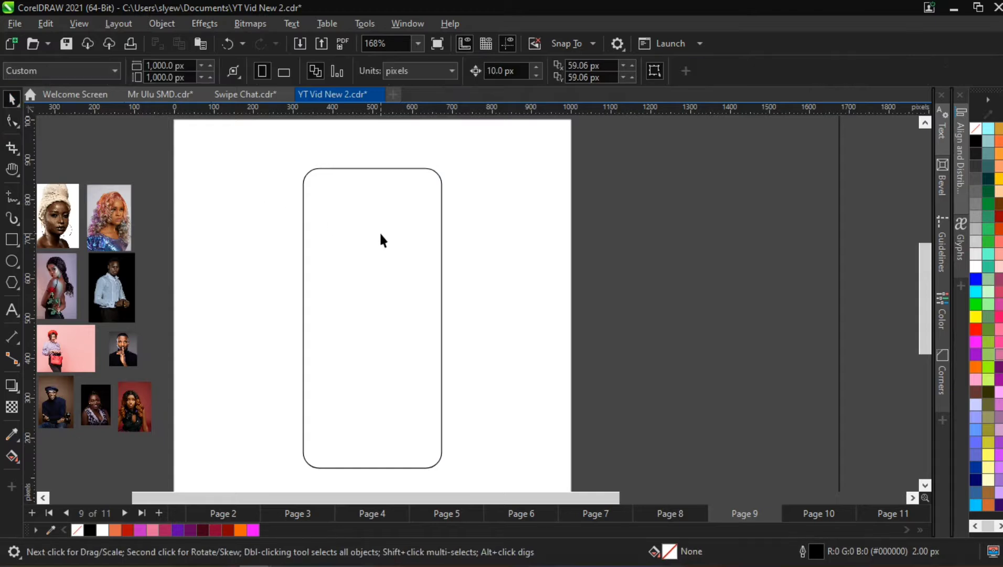
click(358, 186)
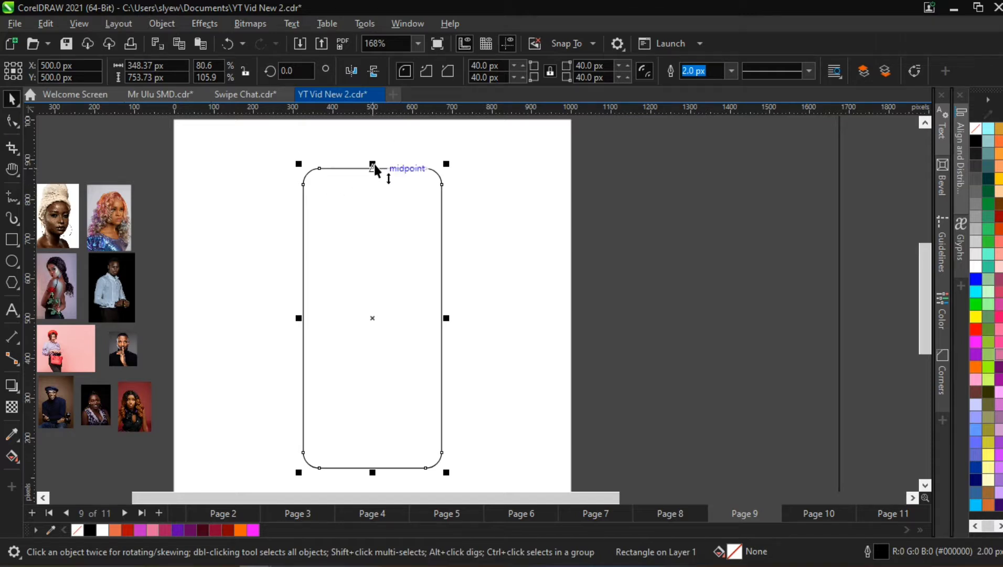
Drop a shorter copy of the rounded shape by dragging its top edge down, then select it
drag(373, 164, 374, 212)
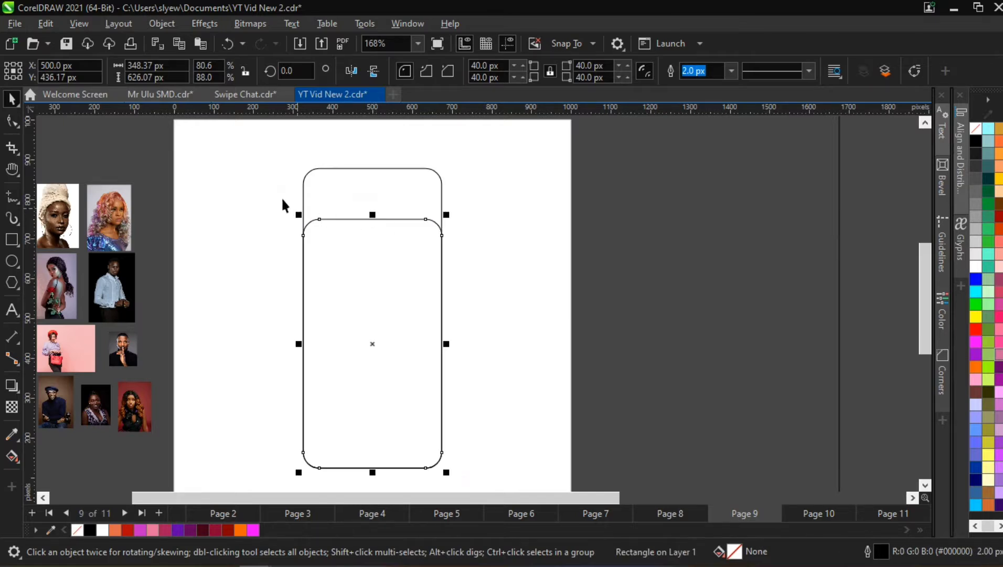
click(294, 206)
scroll(394, 205, down, 2)
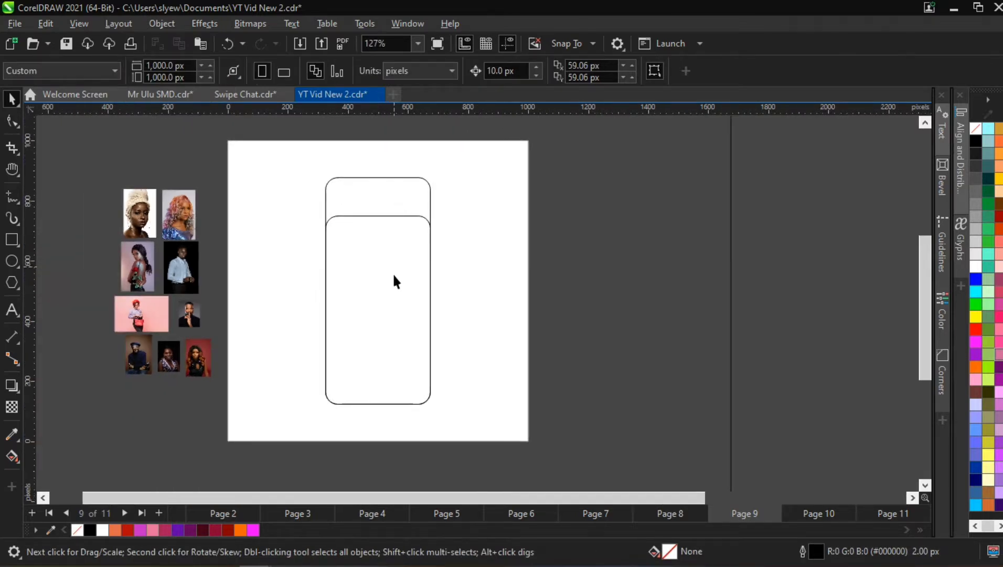
scroll(391, 274, up, 3)
click(387, 253)
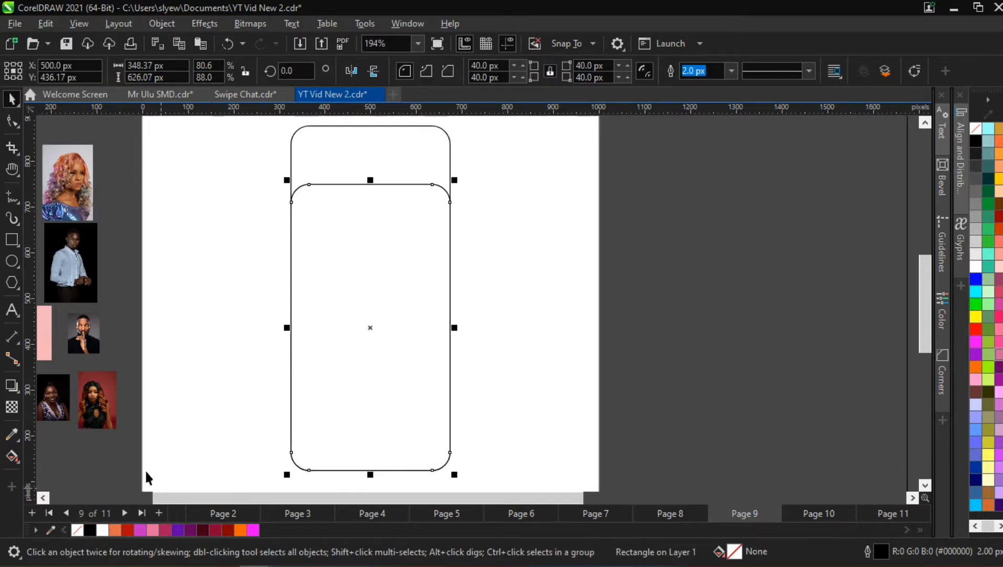
scroll(378, 278, down, 1)
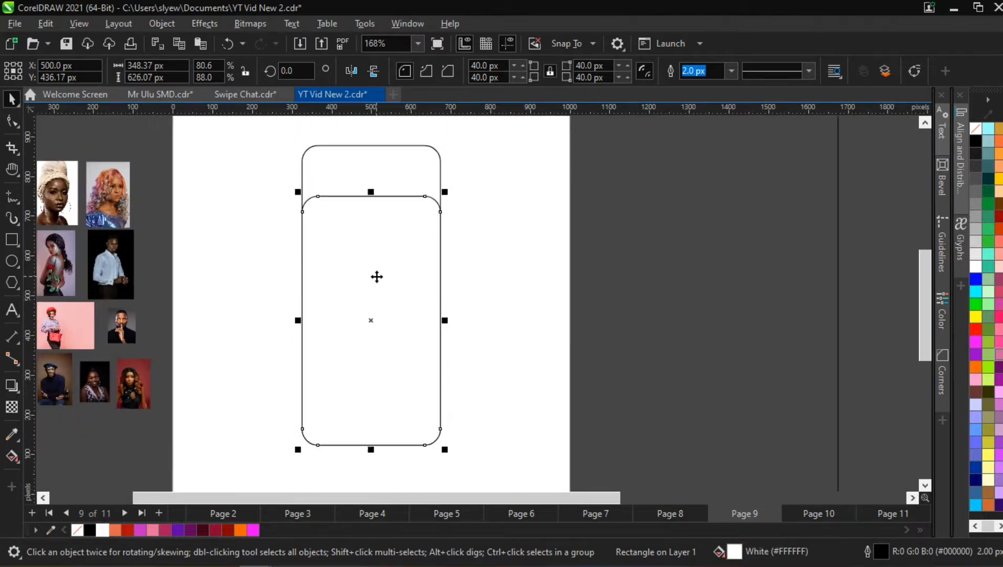
scroll(377, 277, down, 1)
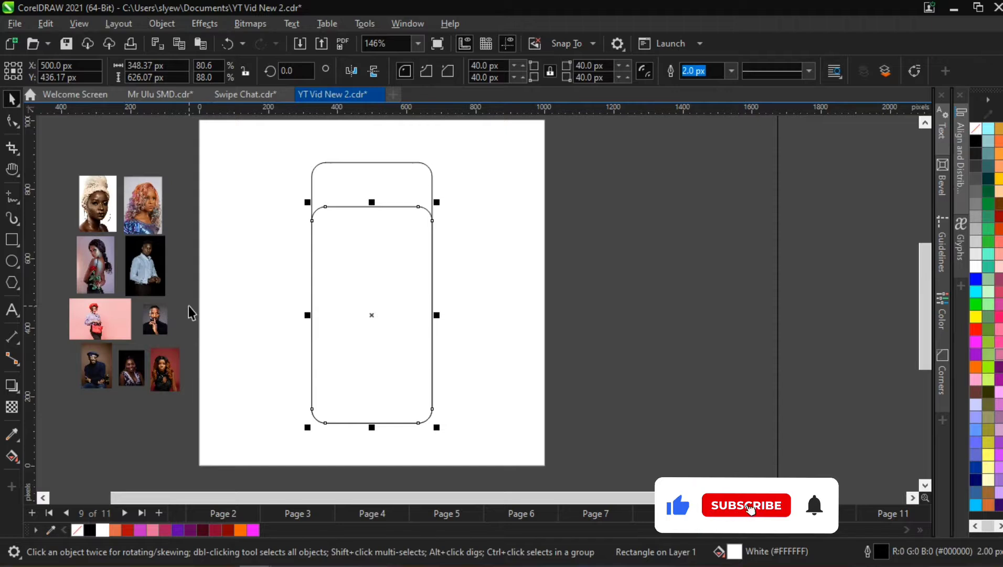
Browse the page tabs from Page 8 through Pages 3–6 to reach Page 7
click(240, 244)
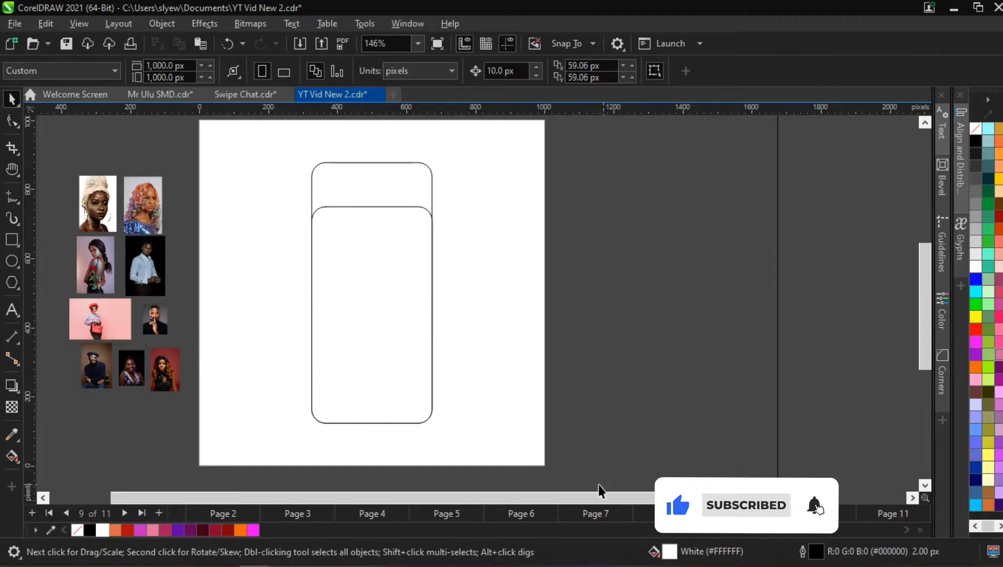
click(666, 511)
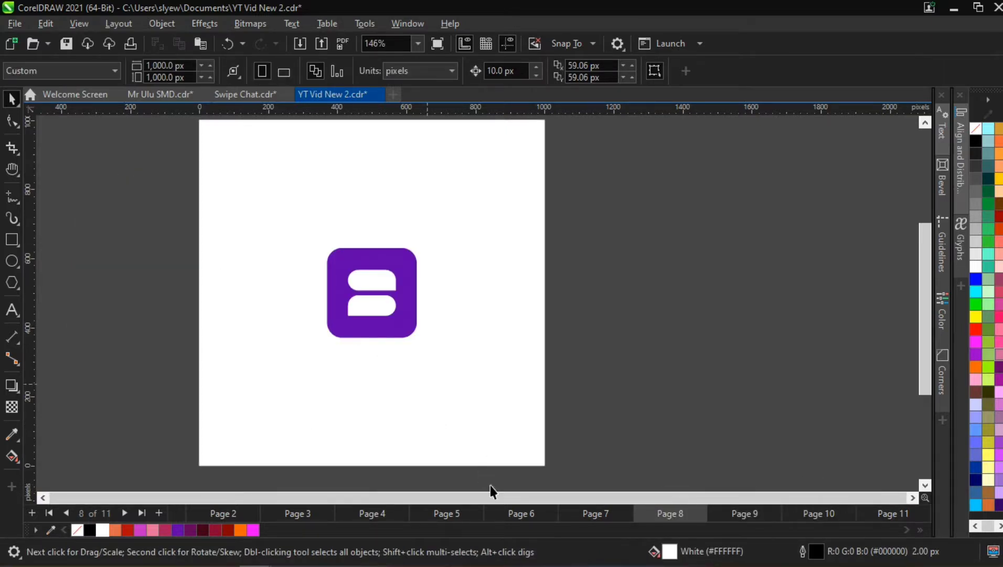
click(286, 517)
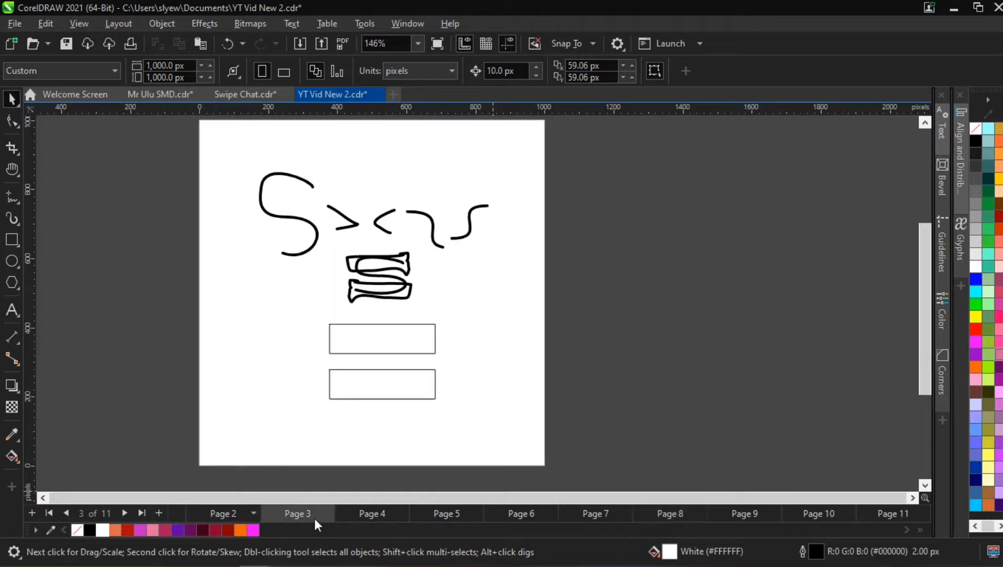
click(385, 510)
click(475, 512)
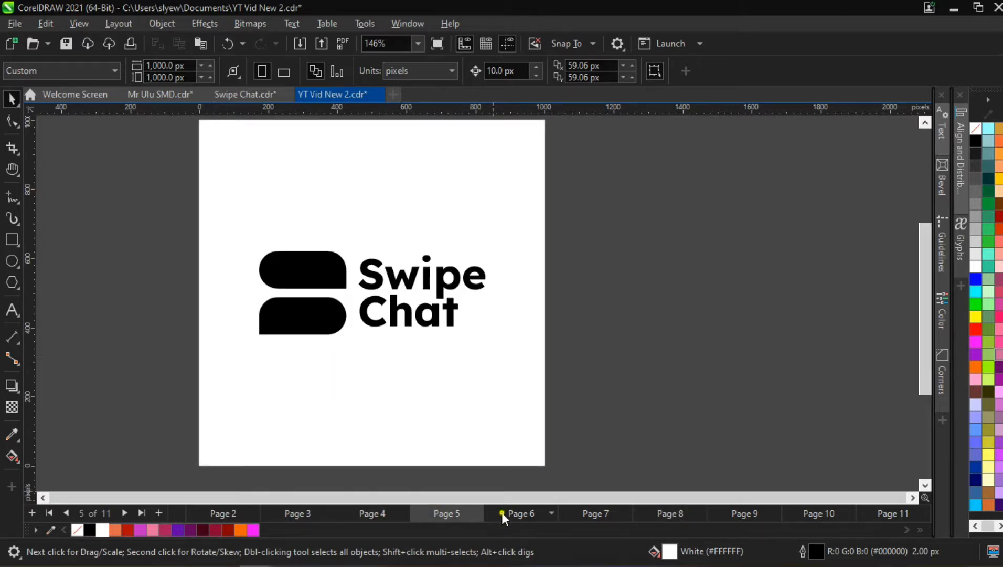
click(501, 514)
click(589, 512)
Copy the Swipe Chat logo from its PowerClip on Page 7 and paste it onto Page 9
click(379, 289)
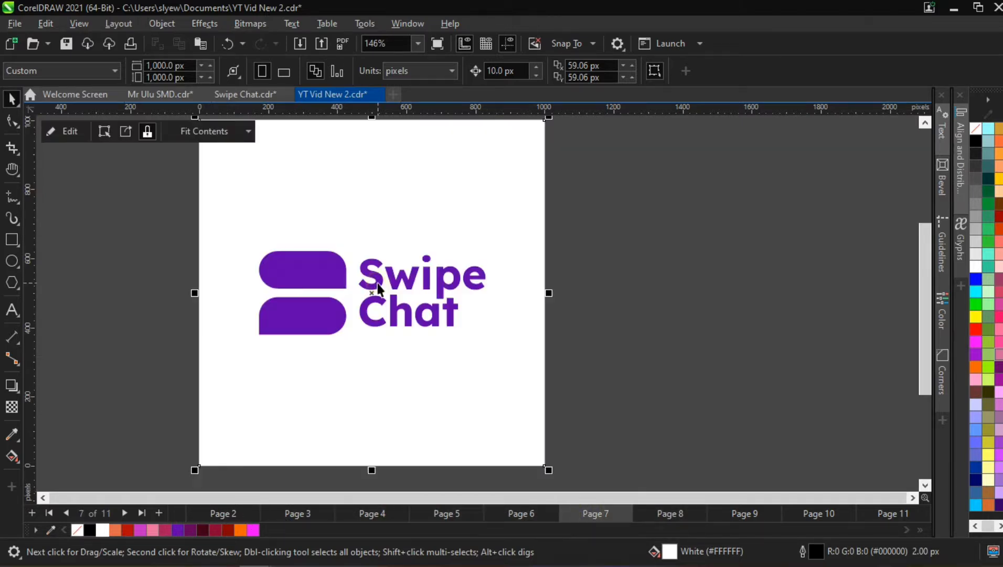
ctrl+click(379, 288)
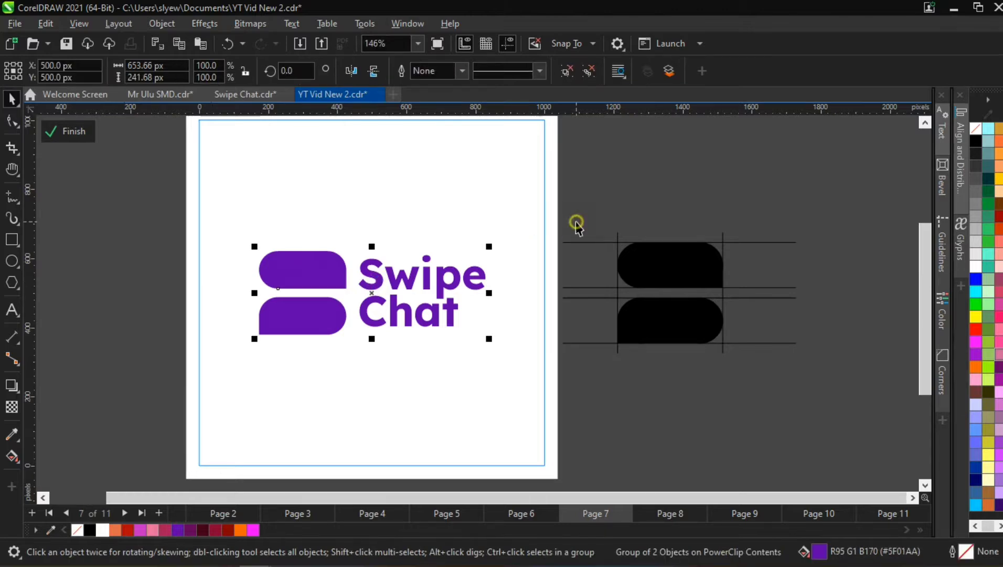
click(576, 224)
click(723, 510)
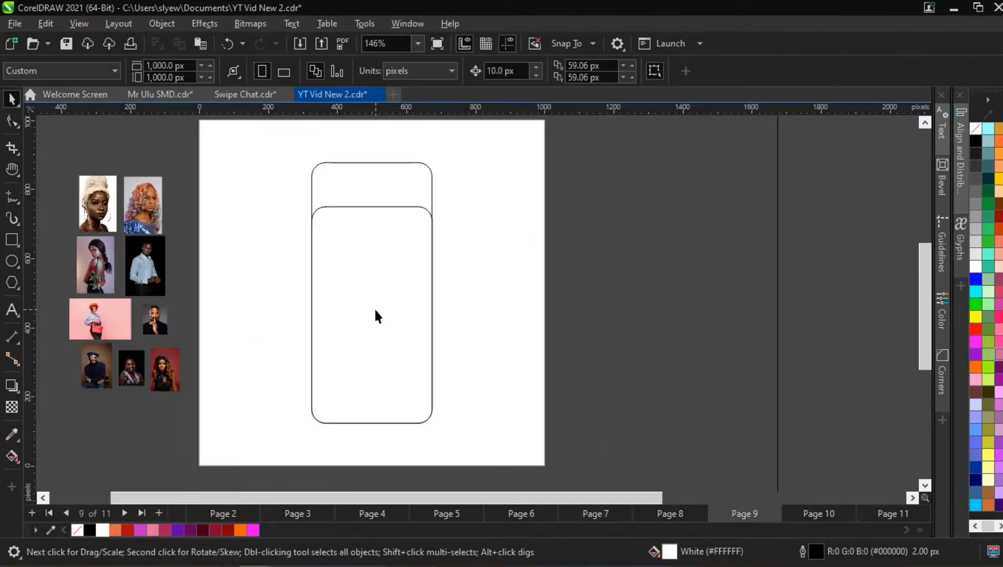
key(ctrl+v)
Scale the logo down, move it into the phone's header and nudge it into place
drag(489, 247, 402, 250)
drag(379, 285, 352, 180)
scroll(352, 179, up, 7)
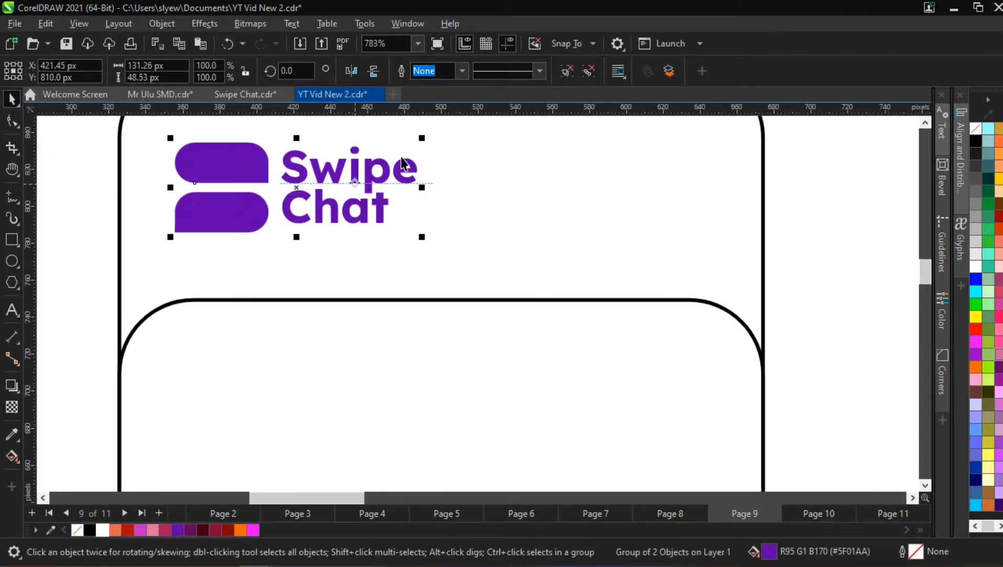
drag(421, 138, 389, 142)
scroll(309, 294, down, 3)
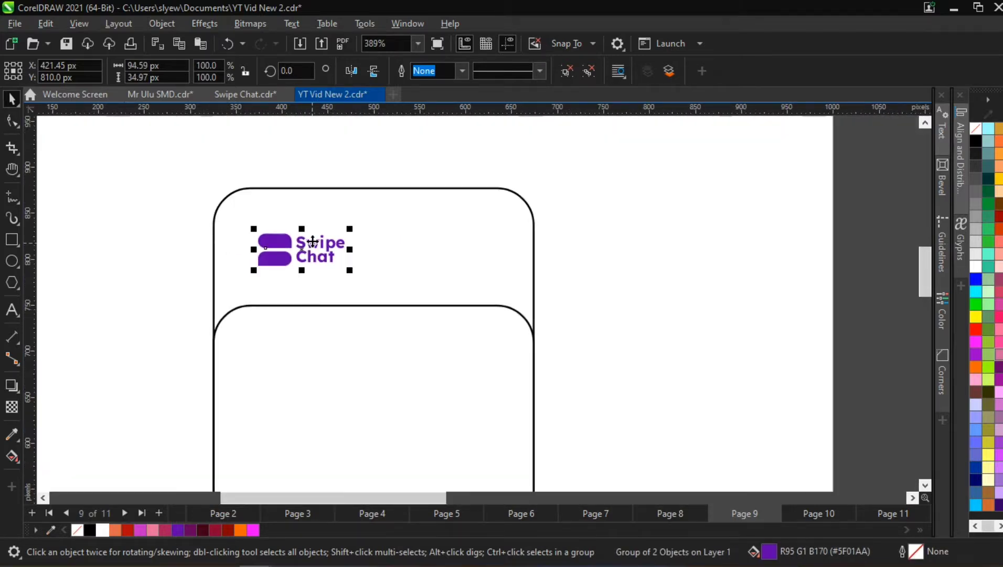
scroll(312, 241, up, 2)
drag(304, 242, 301, 239)
scroll(301, 239, down, 4)
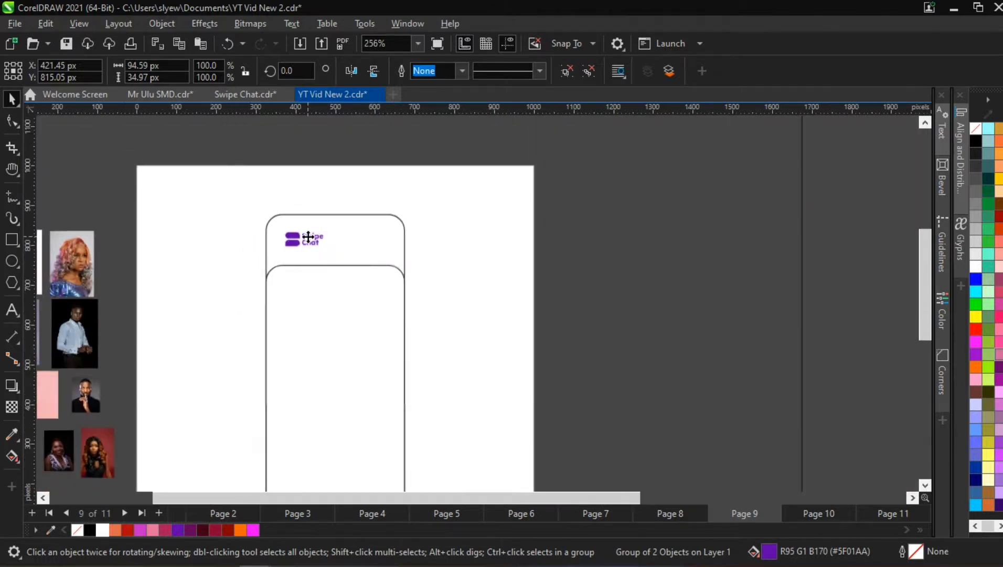
scroll(308, 238, down, 3)
scroll(316, 450, up, 1)
scroll(298, 198, up, 2)
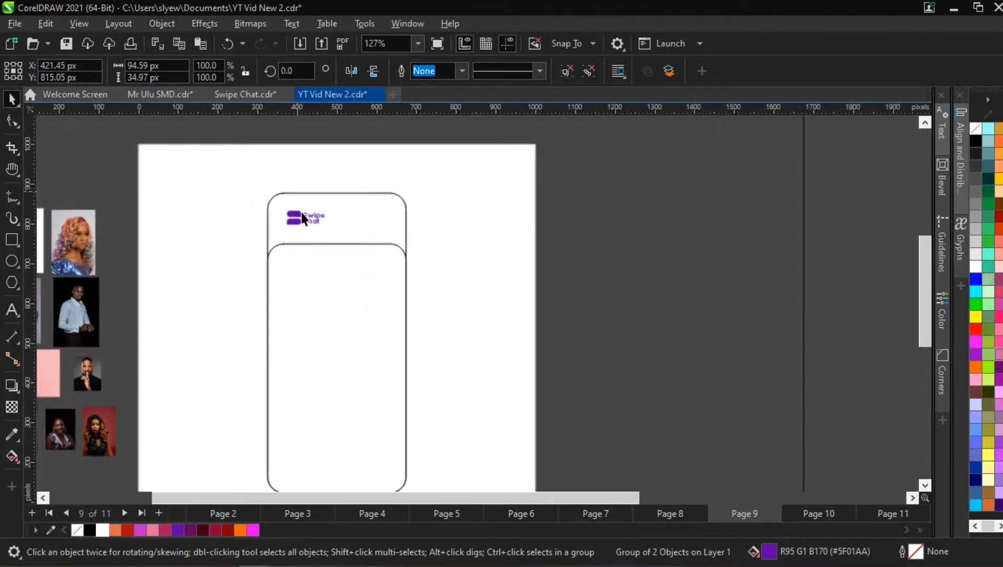
Reselect the Swipe Chat logo and zoom in and out to check its position
click(456, 284)
click(315, 220)
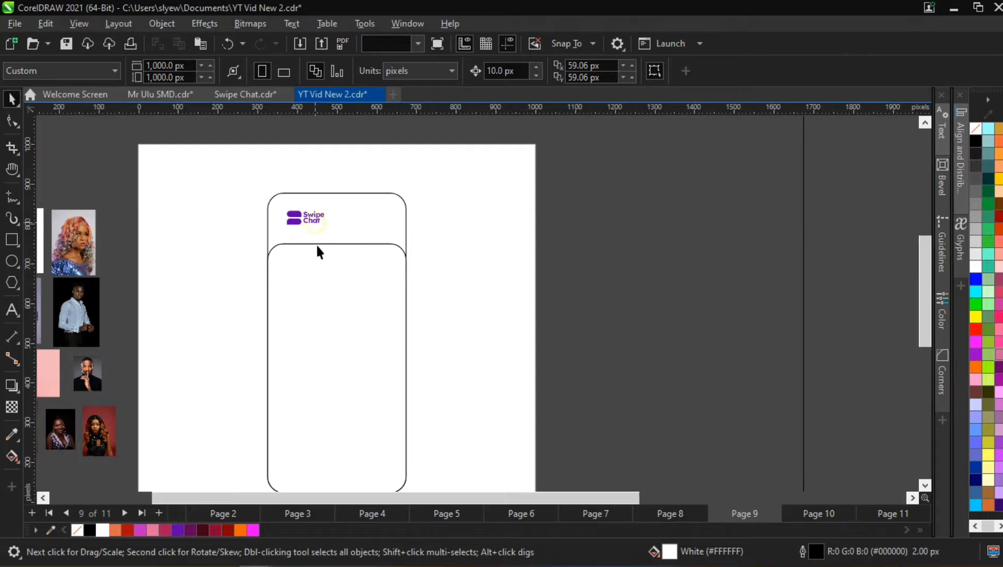
scroll(364, 273, down, 3)
scroll(355, 399, up, 2)
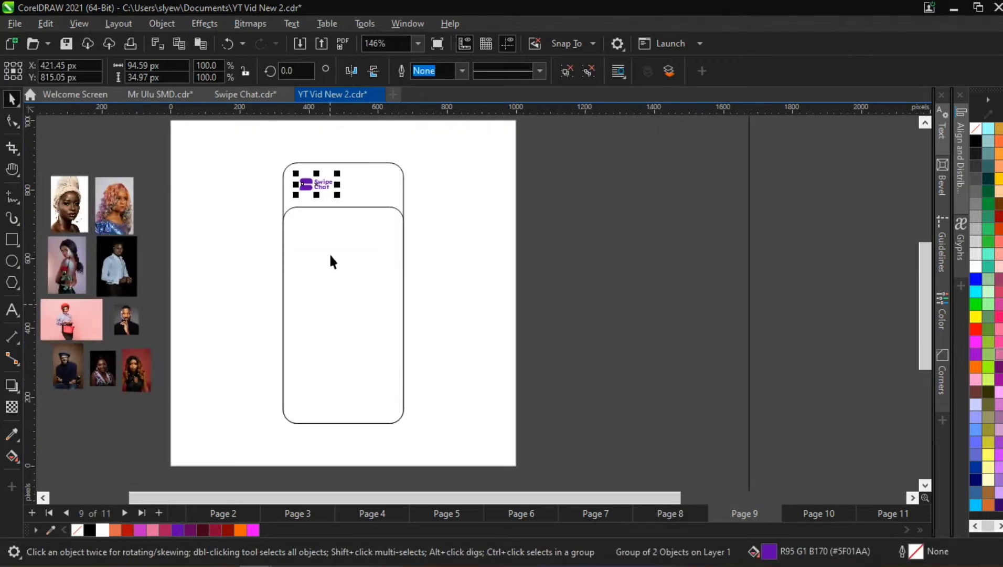
scroll(218, 223, down, 2)
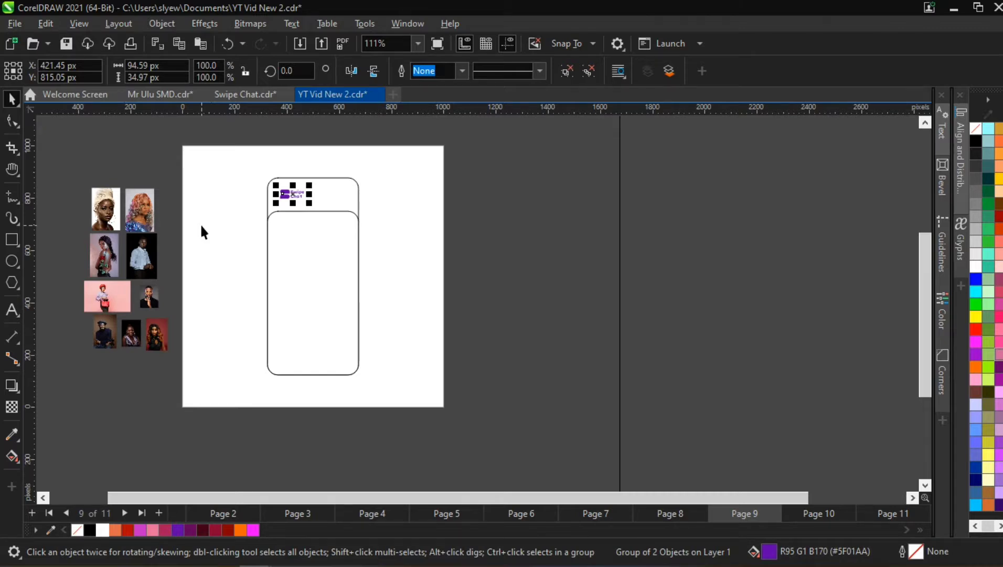
scroll(312, 255, up, 1)
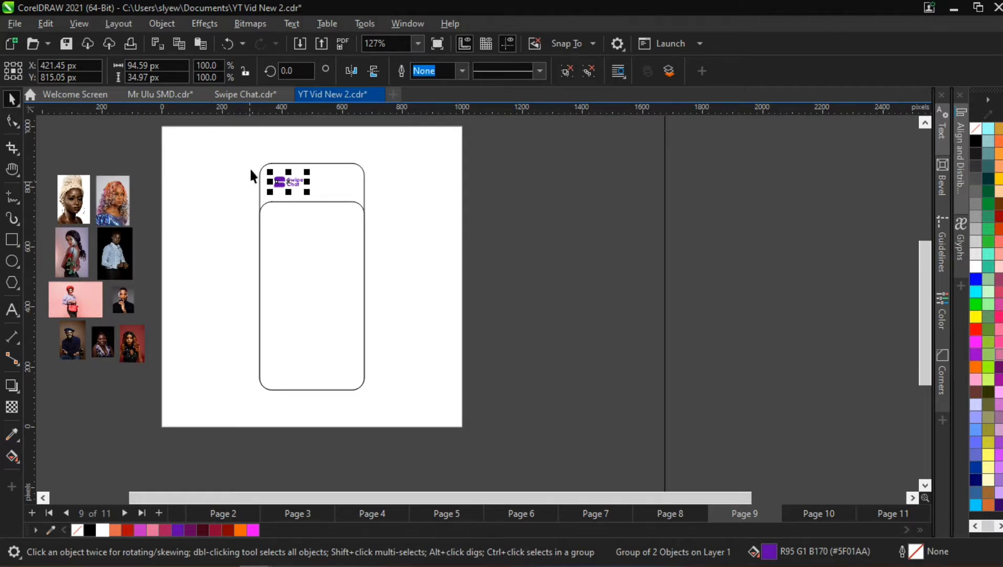
scroll(250, 166, up, 4)
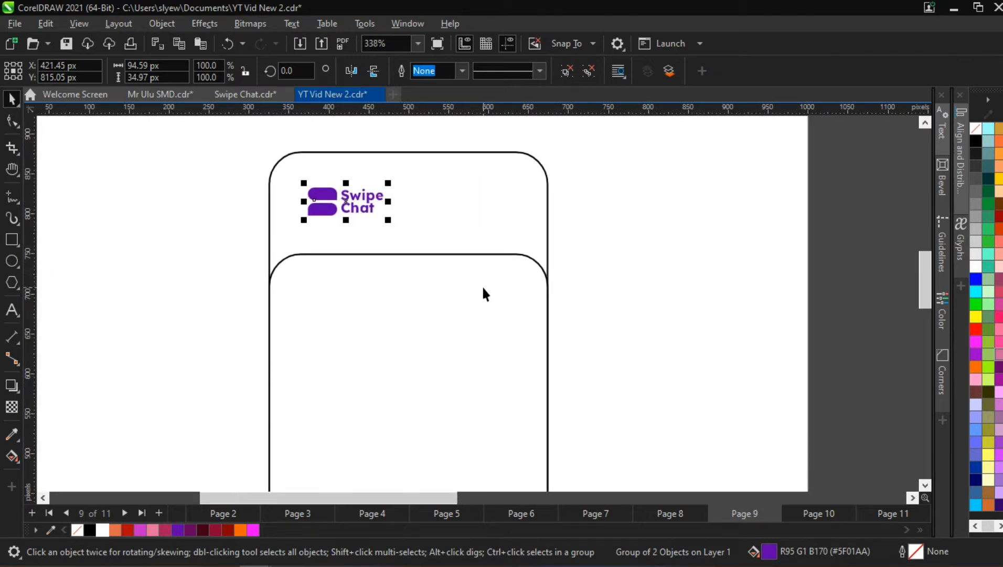
scroll(399, 286, down, 2)
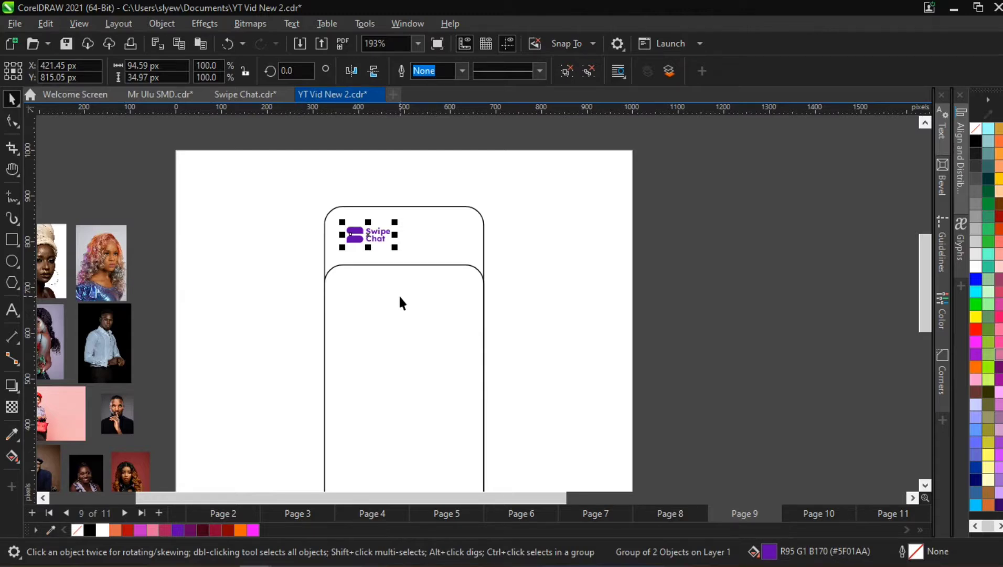
scroll(372, 284, up, 1)
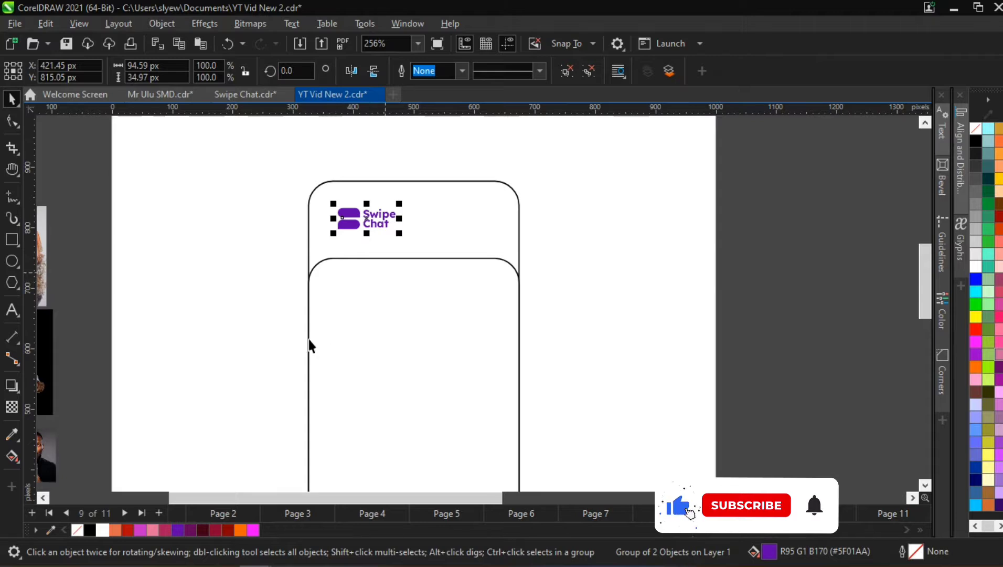
scroll(311, 342, down, 3)
Pan over the phone mockup and zoom in closer on it
key(h)
drag(368, 375, 374, 322)
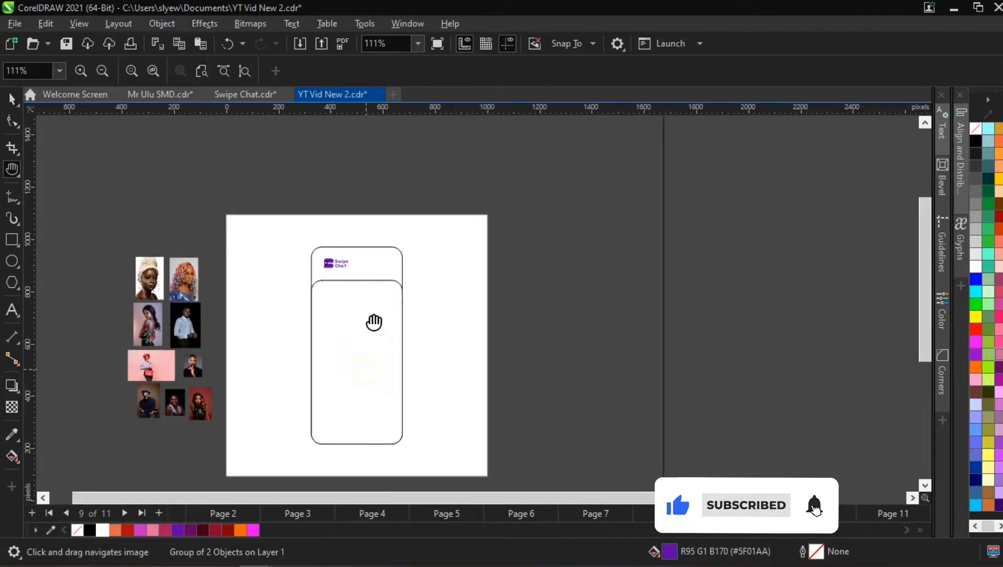
double_click(357, 317)
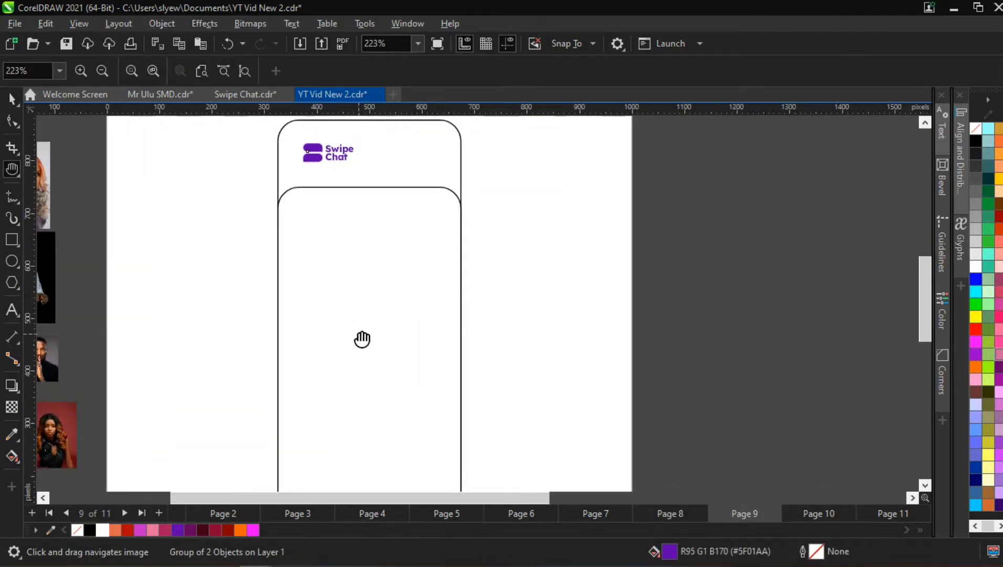
scroll(362, 338, down, 1)
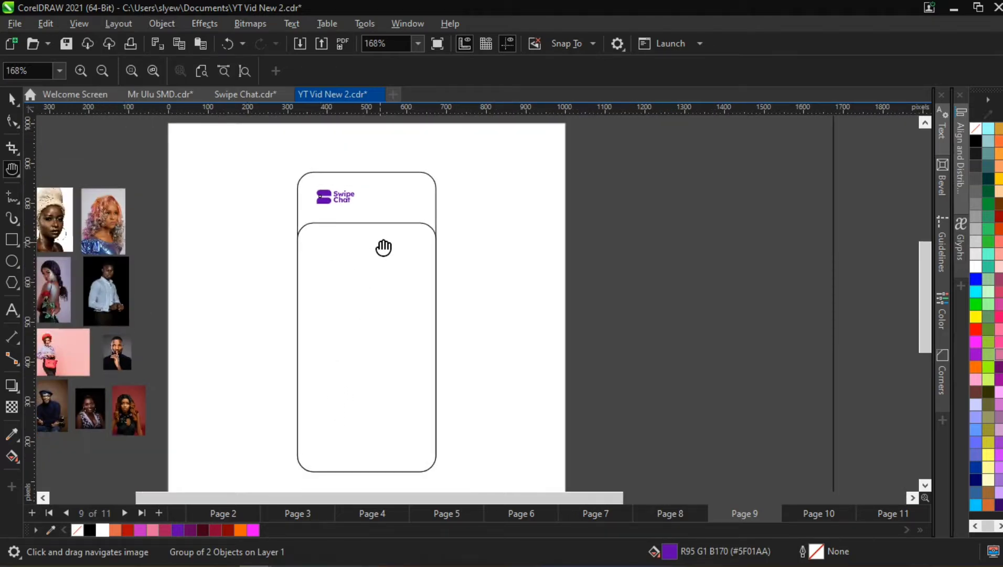
scroll(375, 252, down, 1)
key(space)
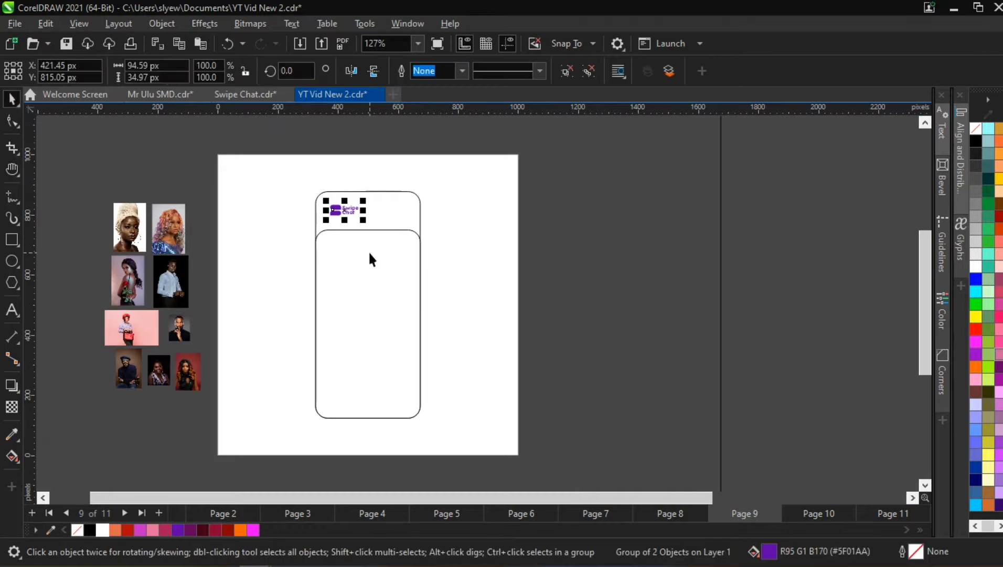
scroll(369, 250, up, 1)
scroll(345, 256, up, 1)
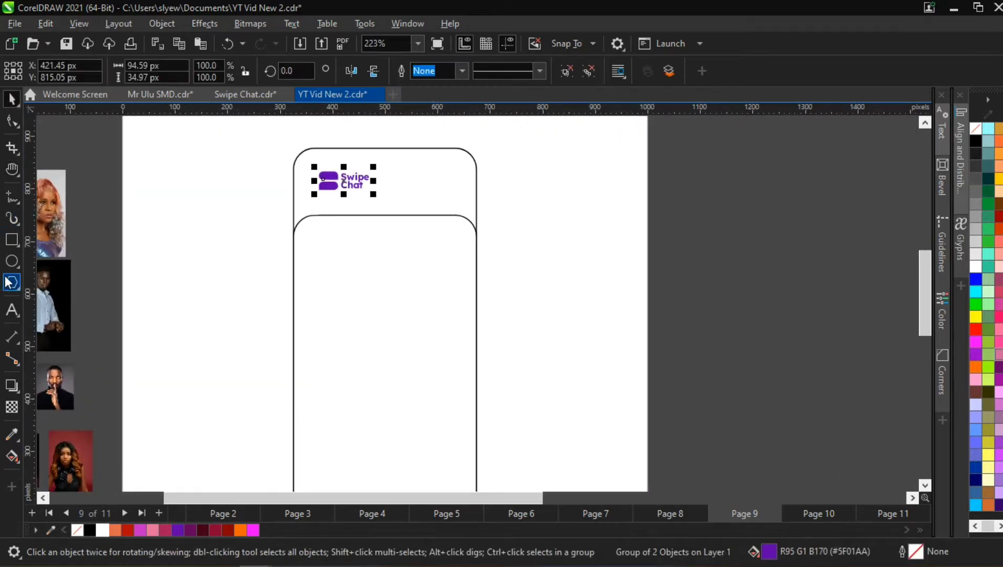
Draw a small circle near the top of the screen and a short vertical line below it
click(11, 260)
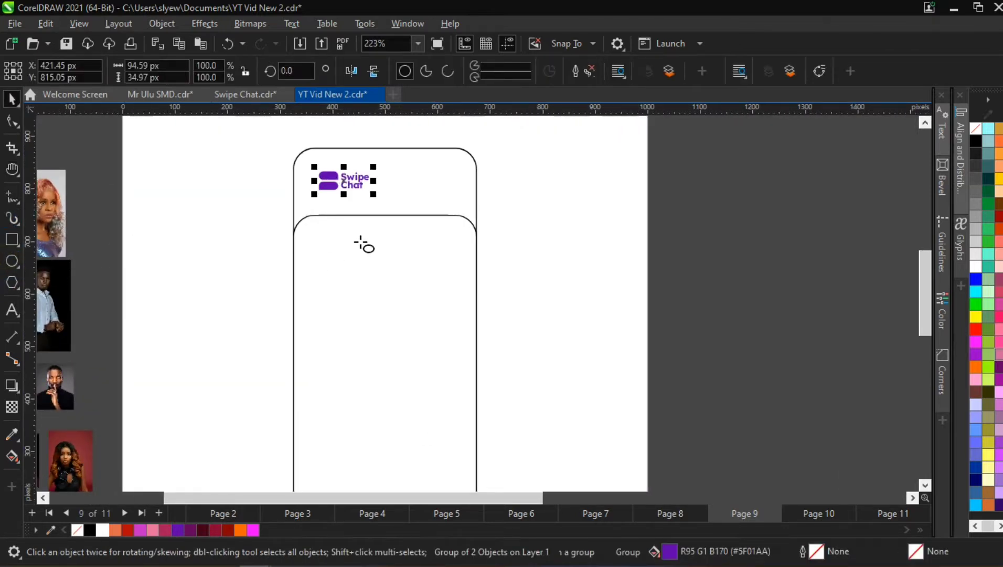
drag(334, 235, 365, 266)
scroll(354, 248, up, 3)
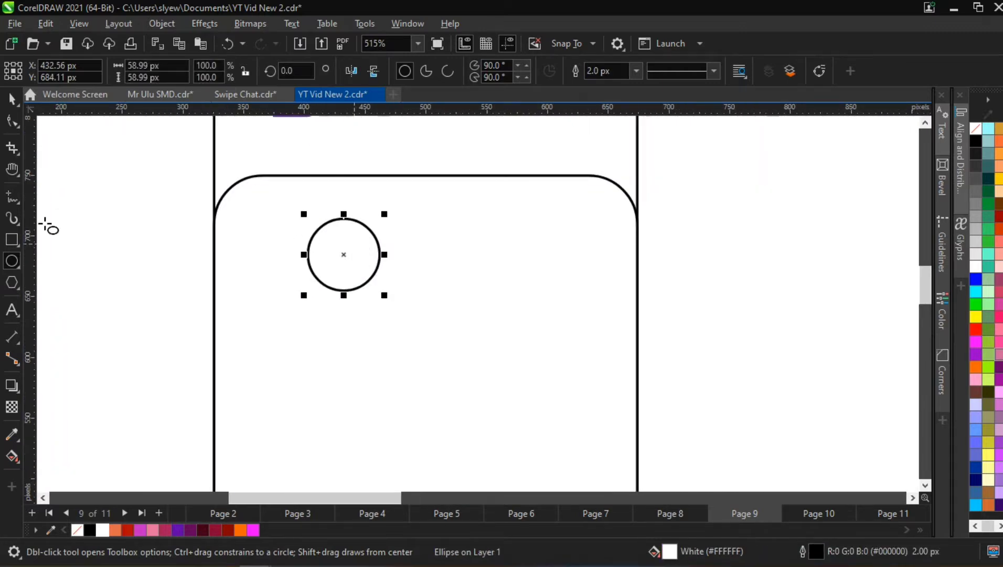
click(11, 198)
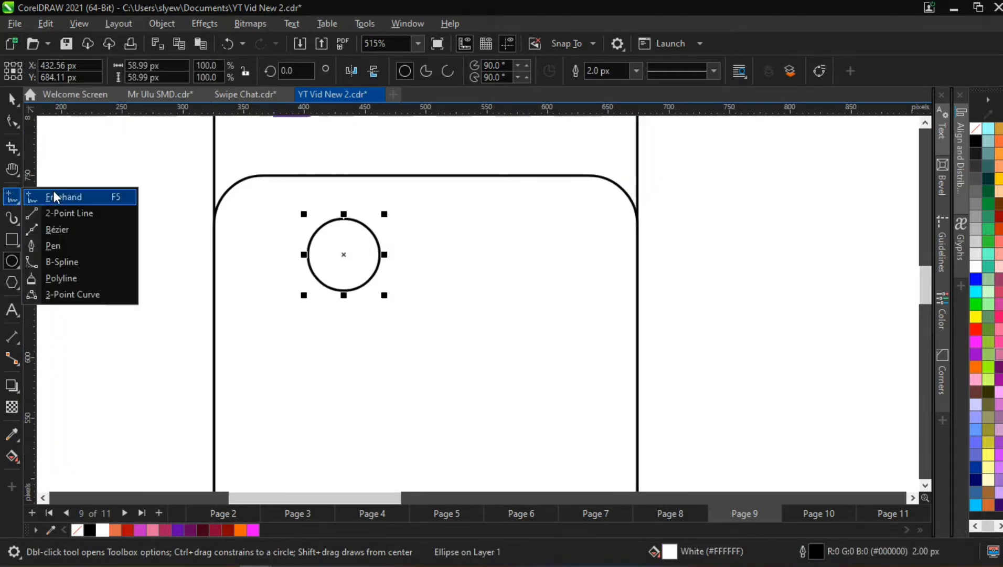
click(57, 213)
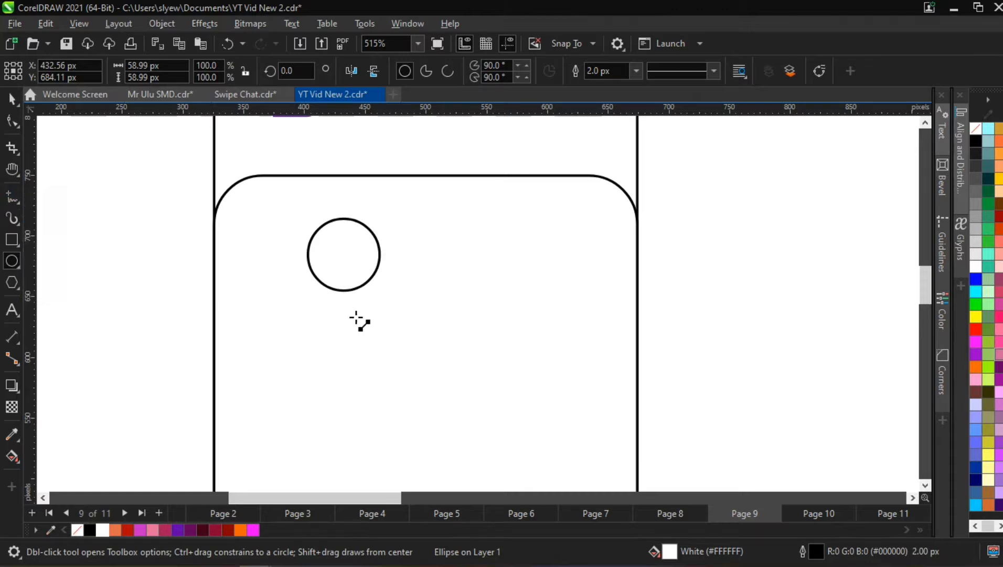
drag(344, 310, 344, 350)
scroll(342, 333, up, 2)
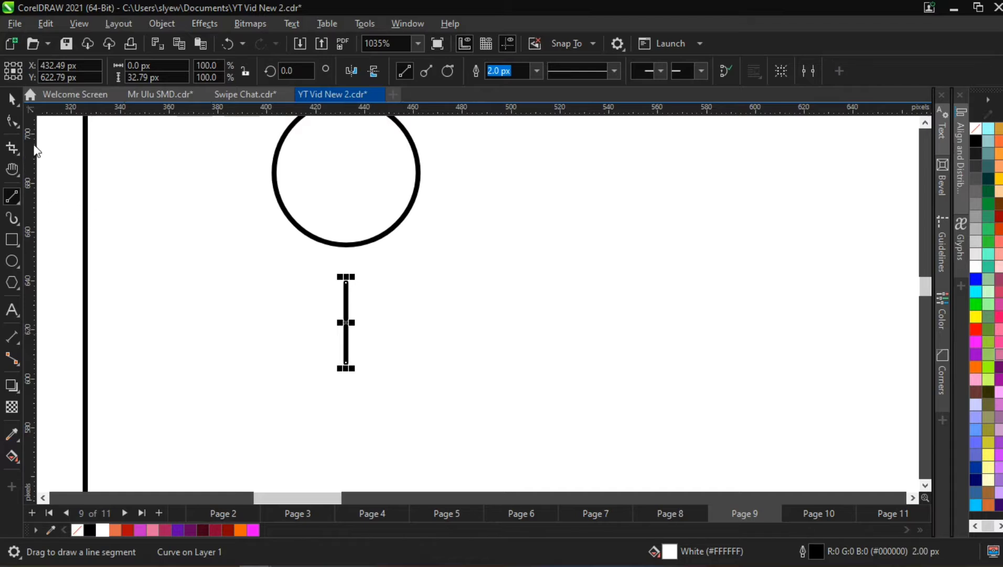
Rotate a copy of the line to horizontal to form a plus, then select both lines
key(space)
click(346, 291)
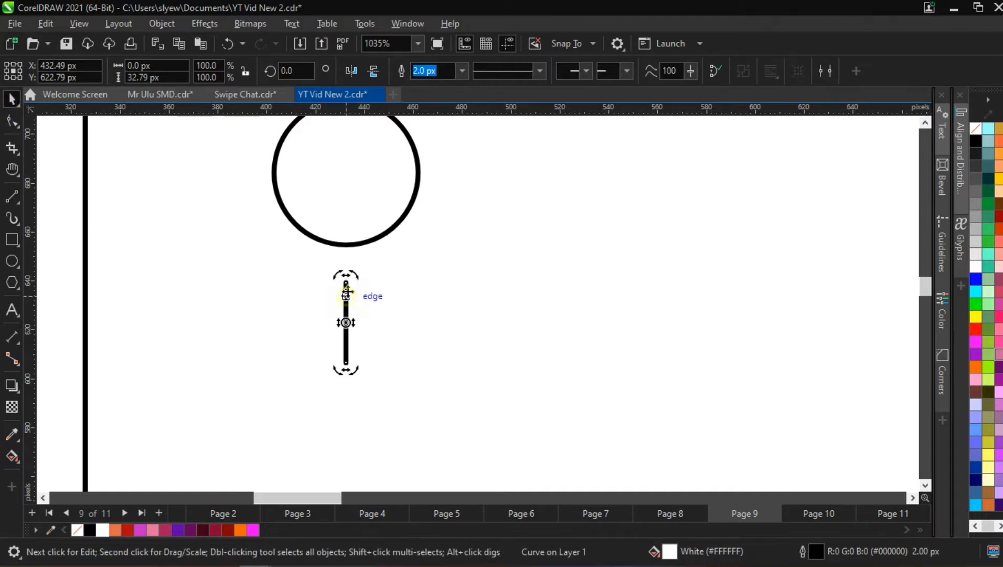
drag(356, 278, 368, 324)
click(354, 373)
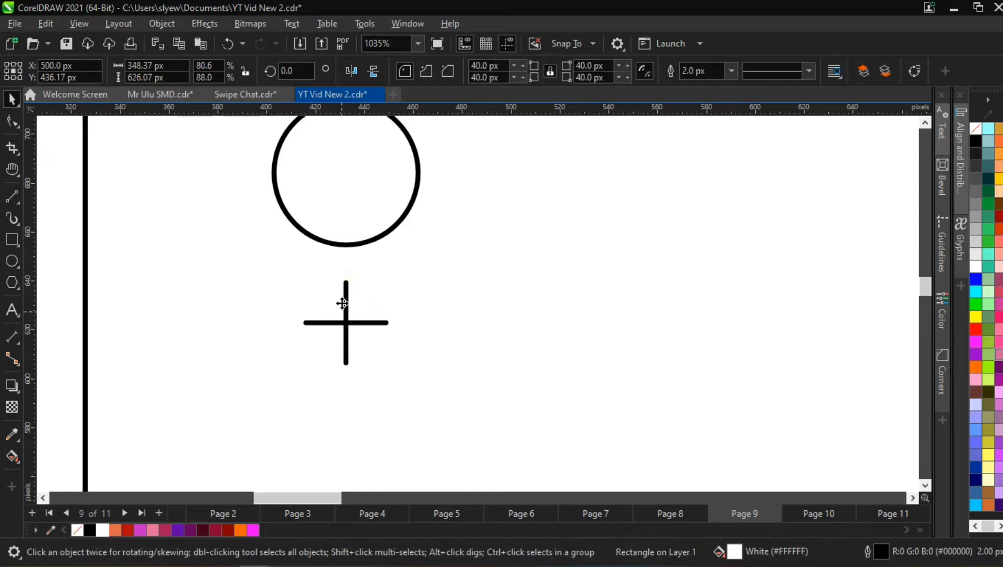
click(347, 306)
shift+click(361, 322)
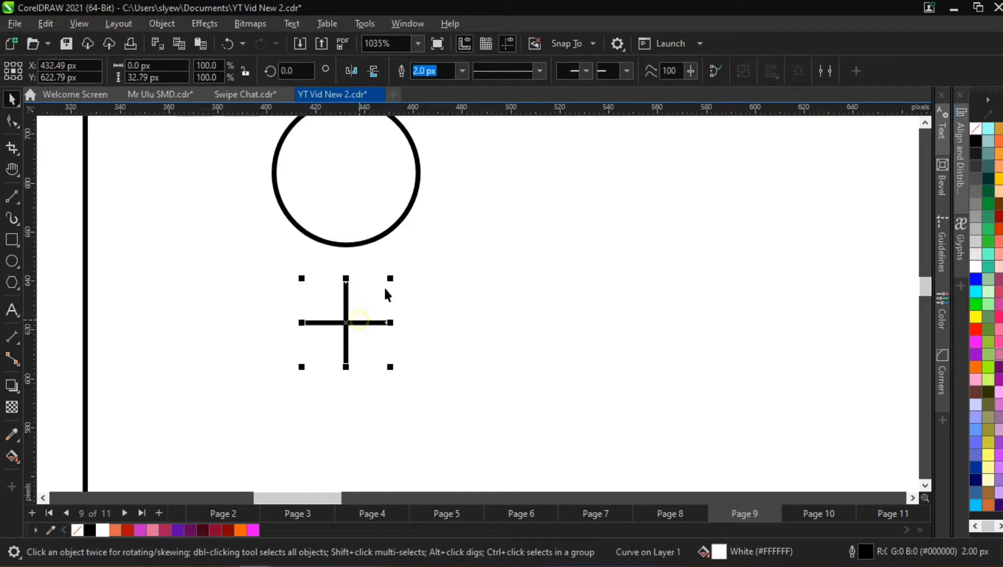
Shrink the cross and set its lines to a 4.0 px outline
mouse_move(392, 284)
mouse_down()
mouse_move(393, 295)
mouse_move(386, 292)
mouse_up()
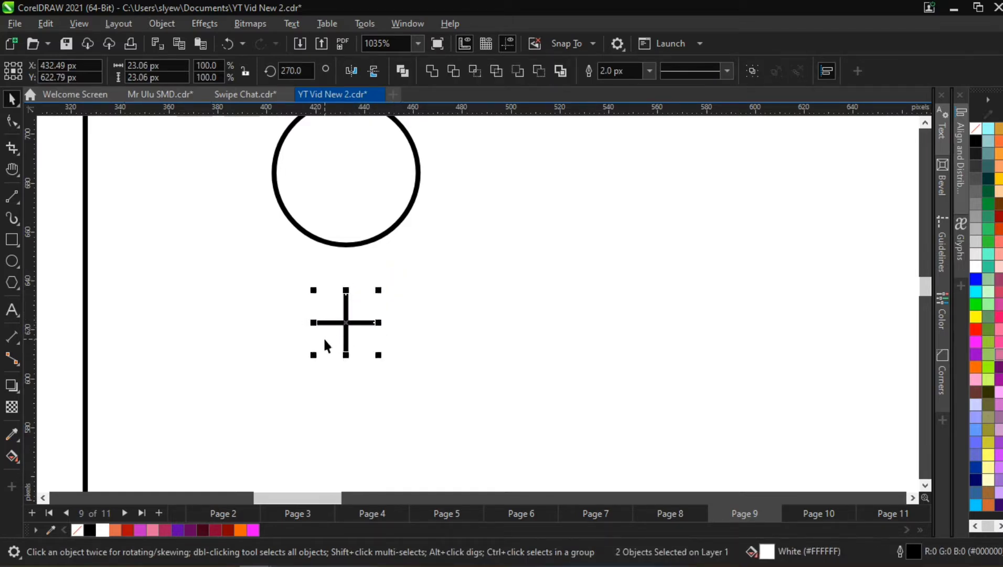
click(650, 71)
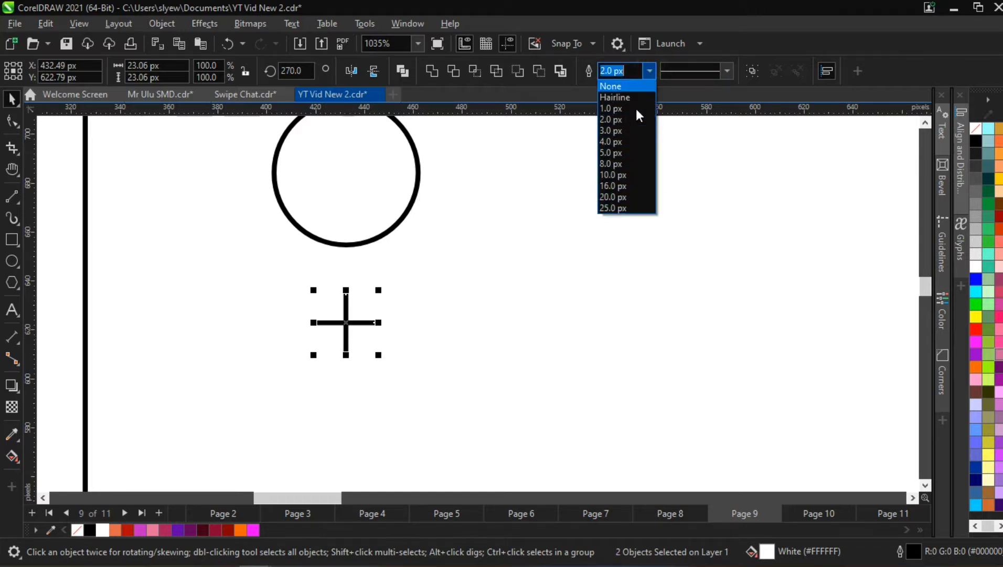
click(631, 142)
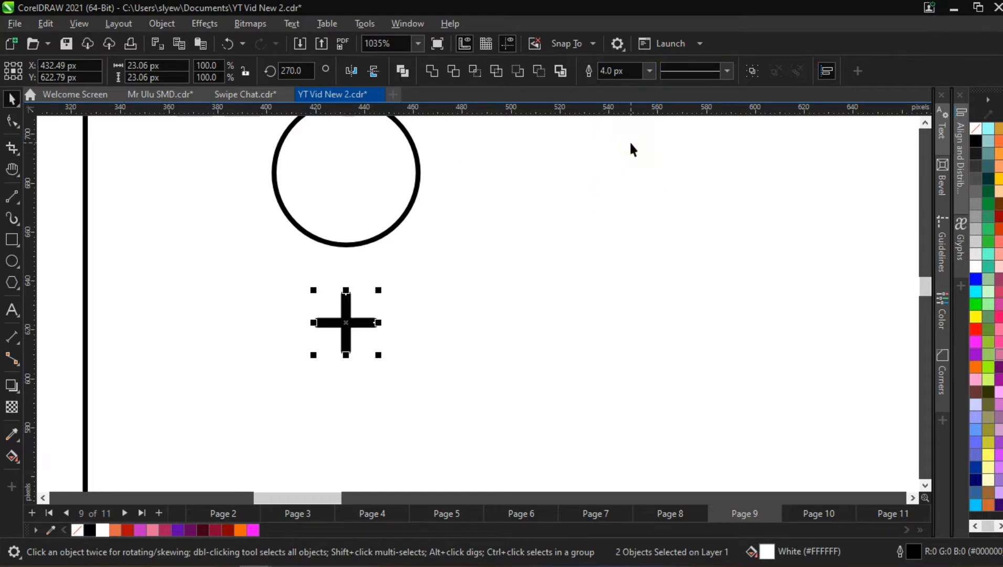
click(364, 300)
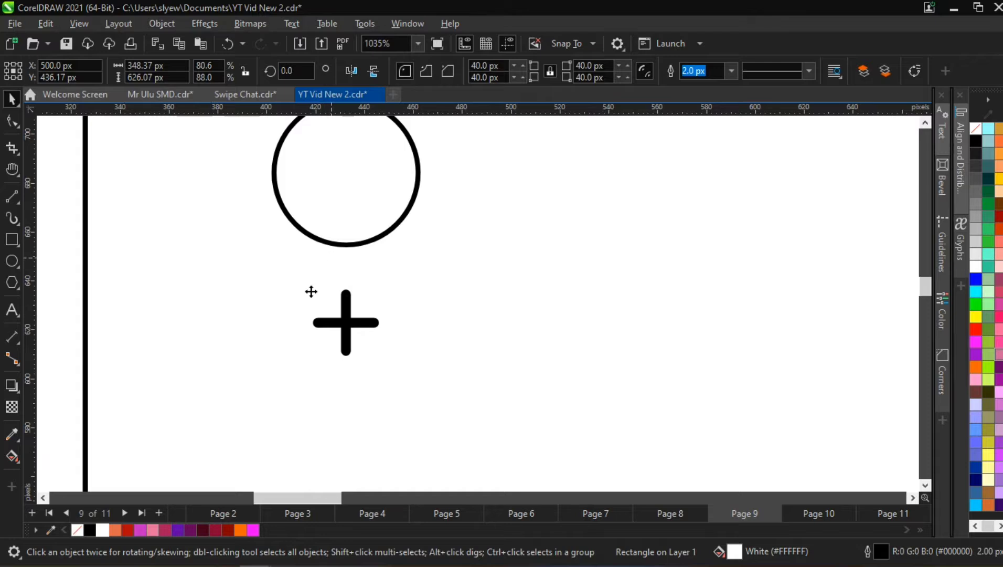
scroll(289, 323, down, 1)
Select both cross lines and change their outline to 3.0 px
click(339, 322)
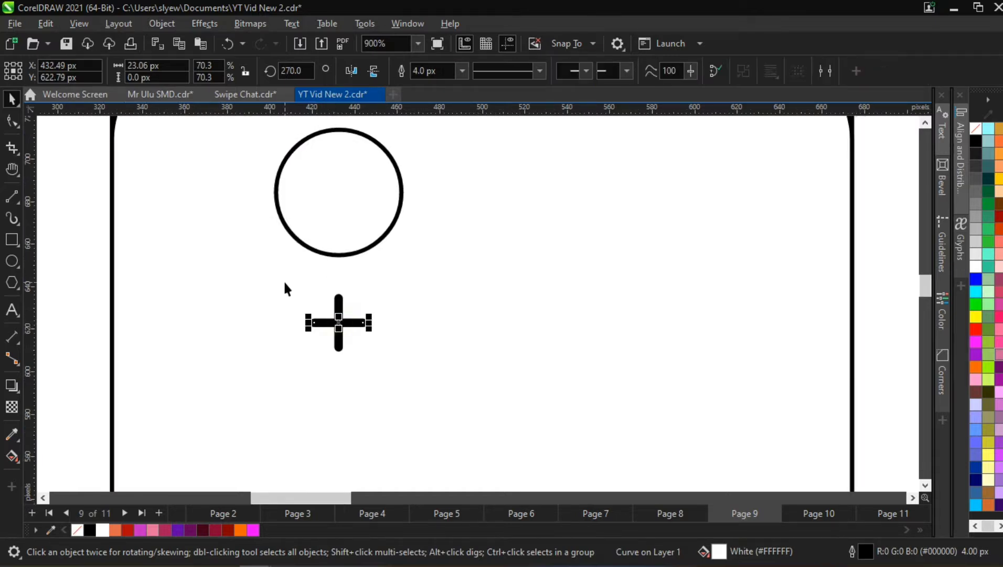
drag(283, 280, 327, 318)
key(ctrl+z)
scroll(316, 310, down, 4)
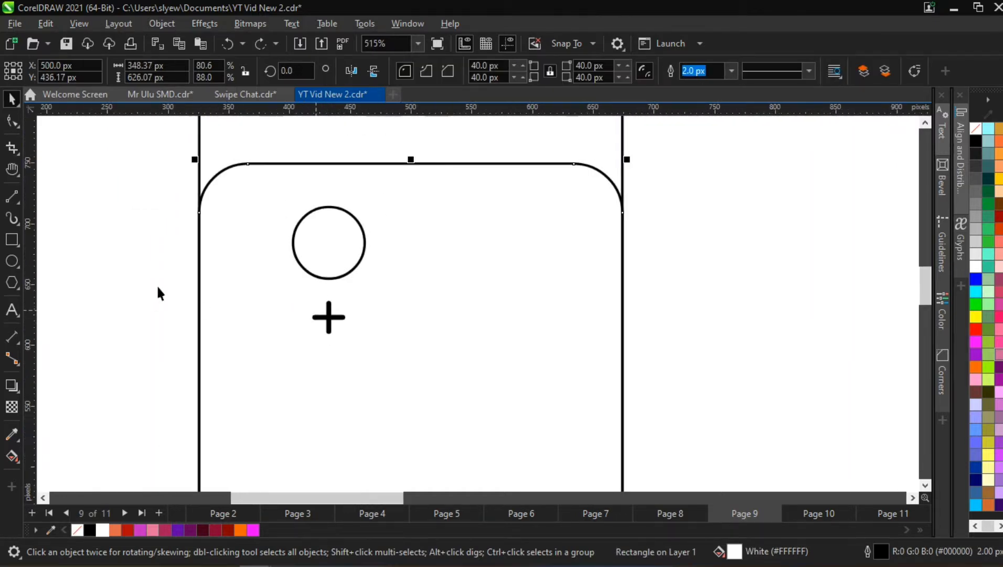
drag(157, 287, 447, 342)
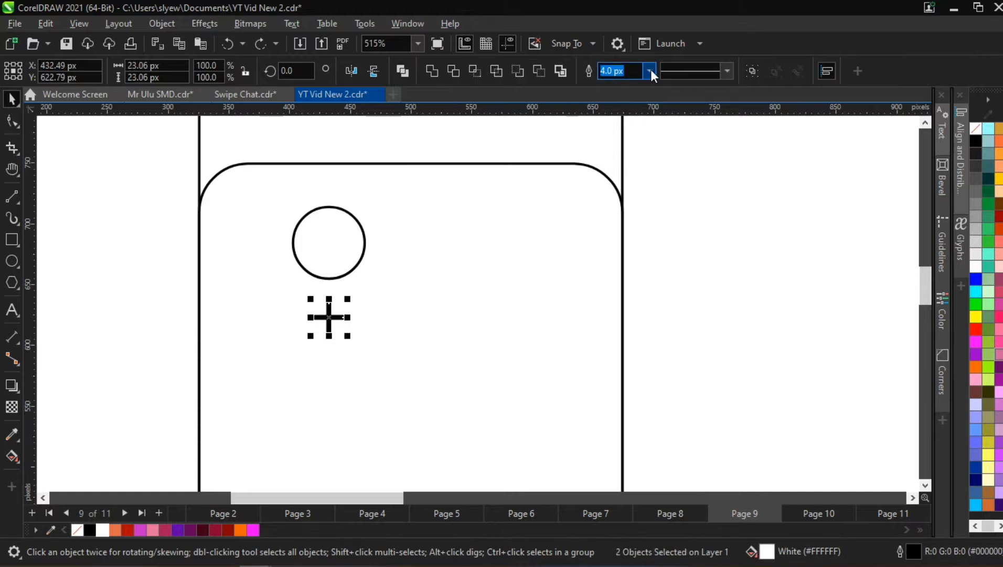
click(650, 71)
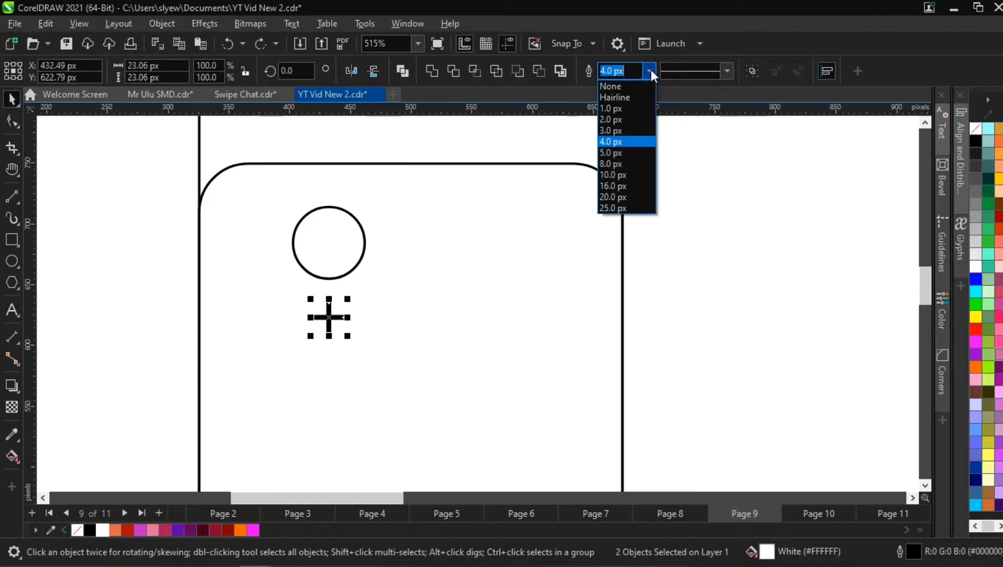
click(617, 131)
Weld the cross into one plus shape and move it to the circle's centre
click(221, 294)
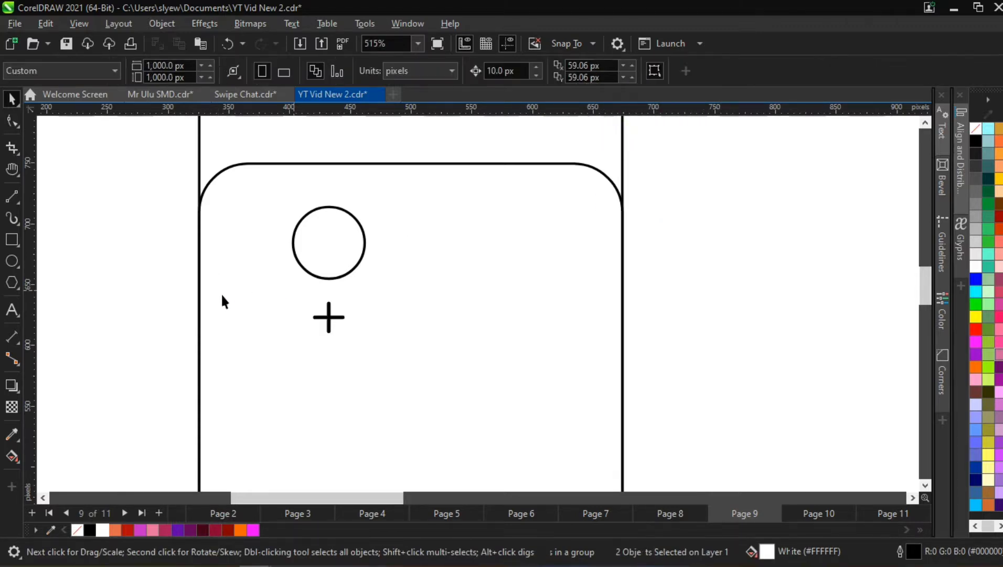
click(329, 317)
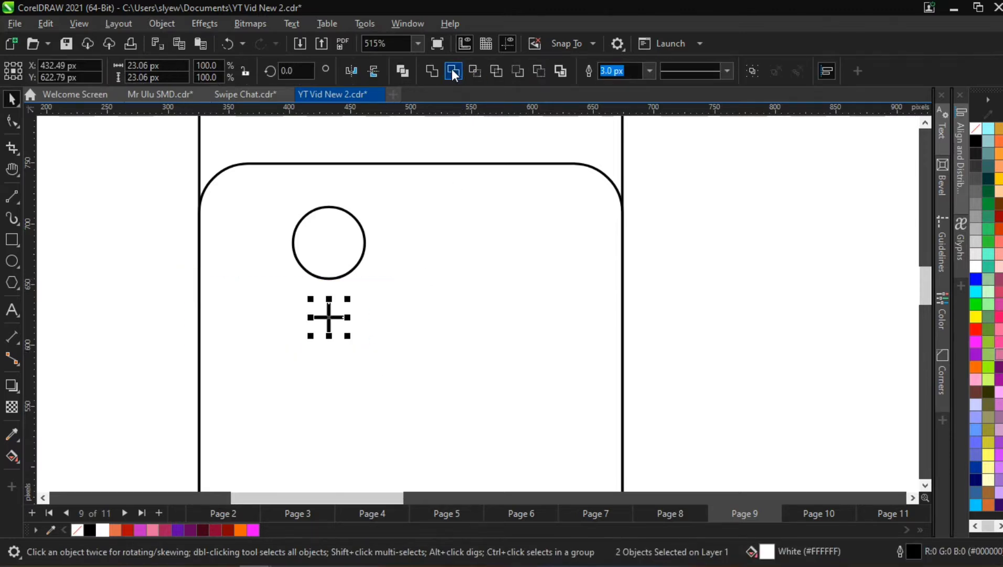
click(432, 72)
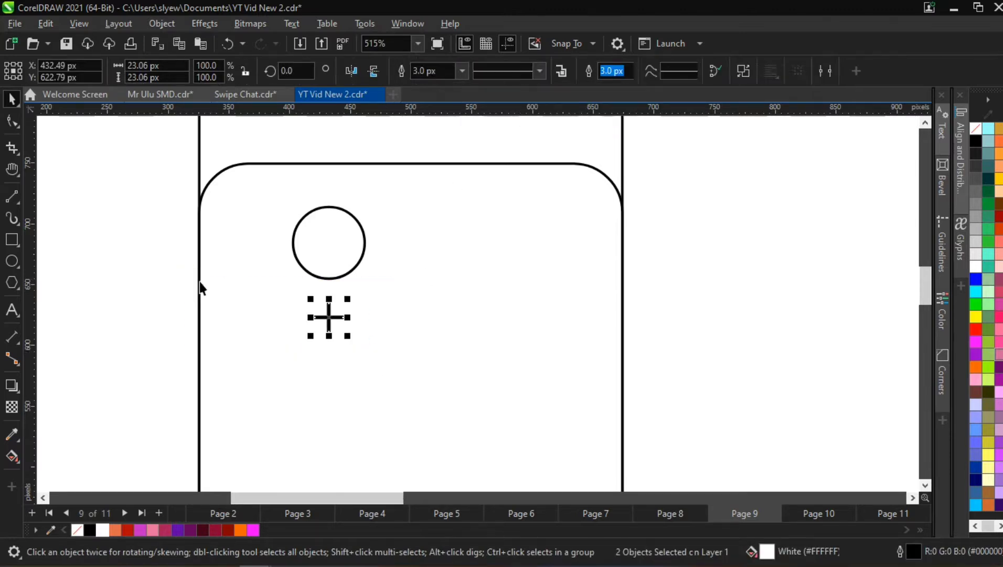
drag(329, 317, 328, 245)
scroll(356, 278, up, 3)
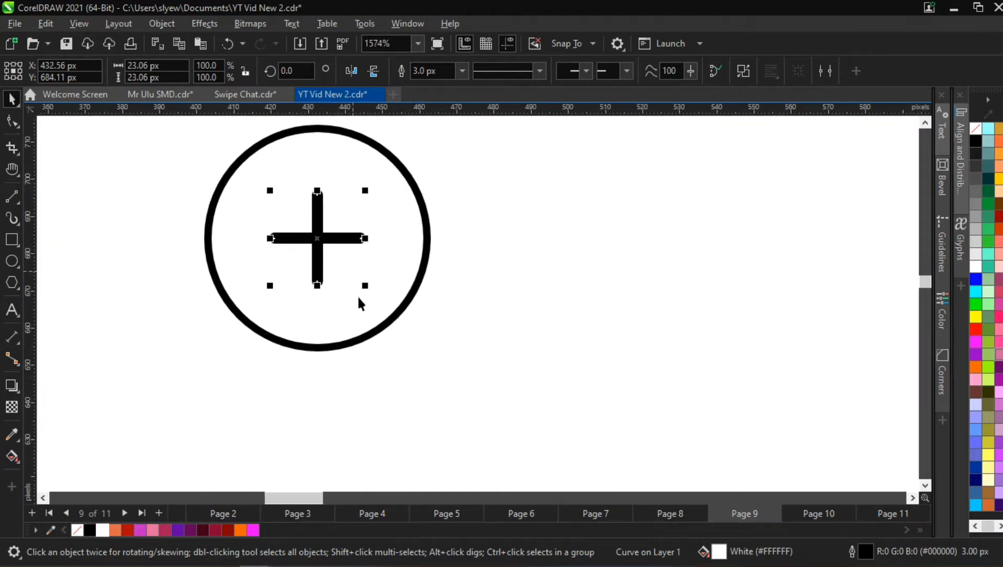
Give the circle a 3.0 px outline, then select circle and plus together
shift+click(360, 340)
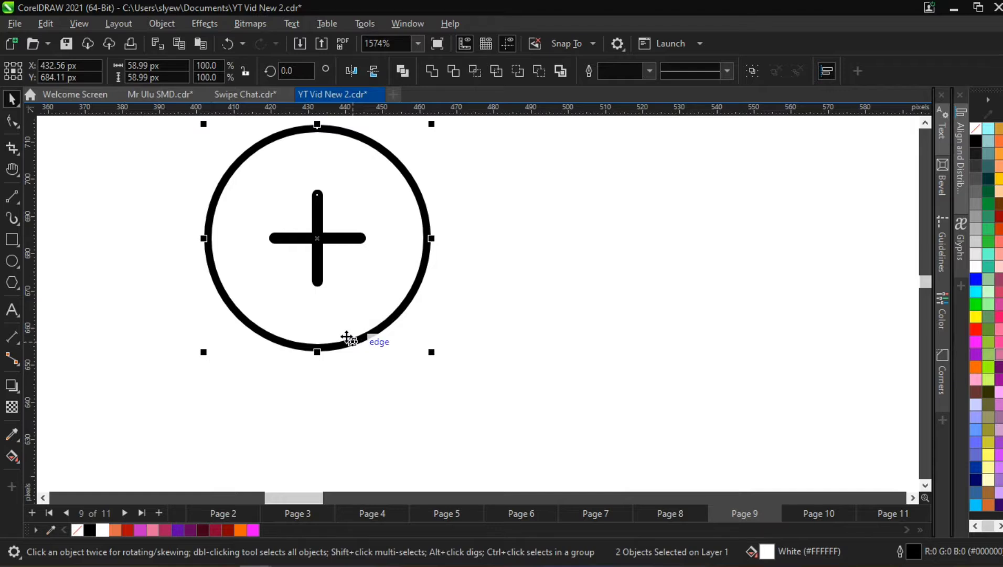
scroll(344, 333, down, 3)
click(343, 256)
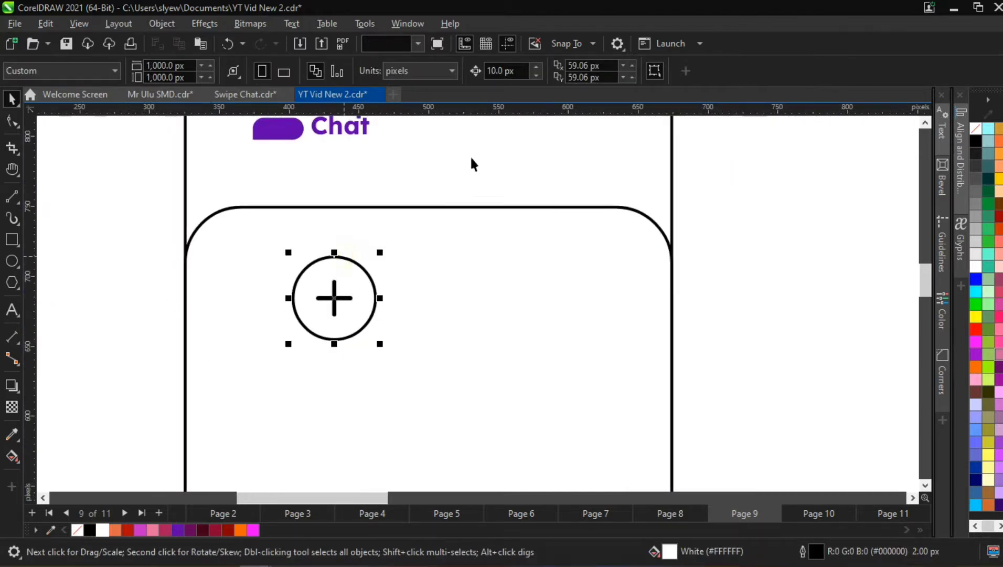
click(623, 71)
click(636, 71)
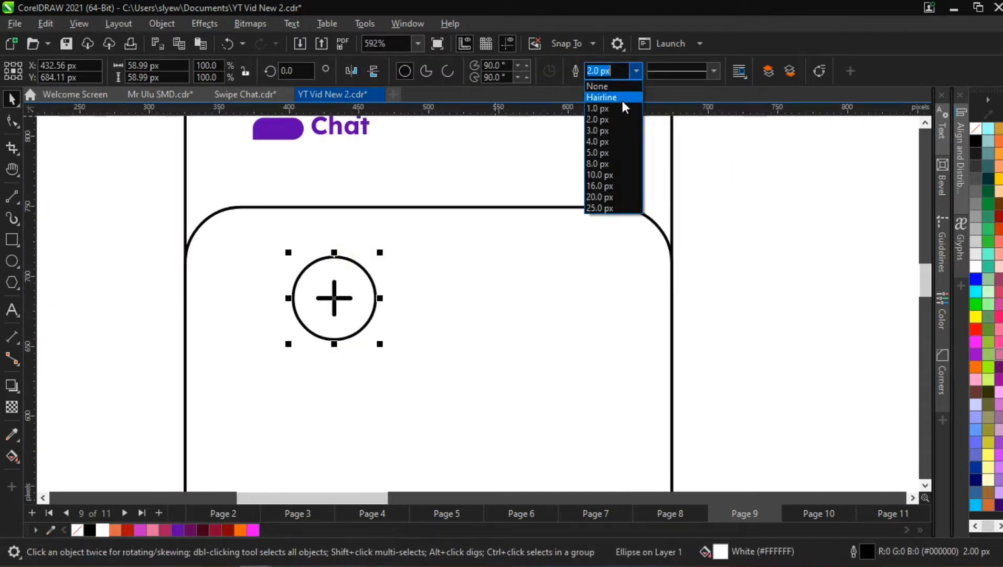
click(608, 130)
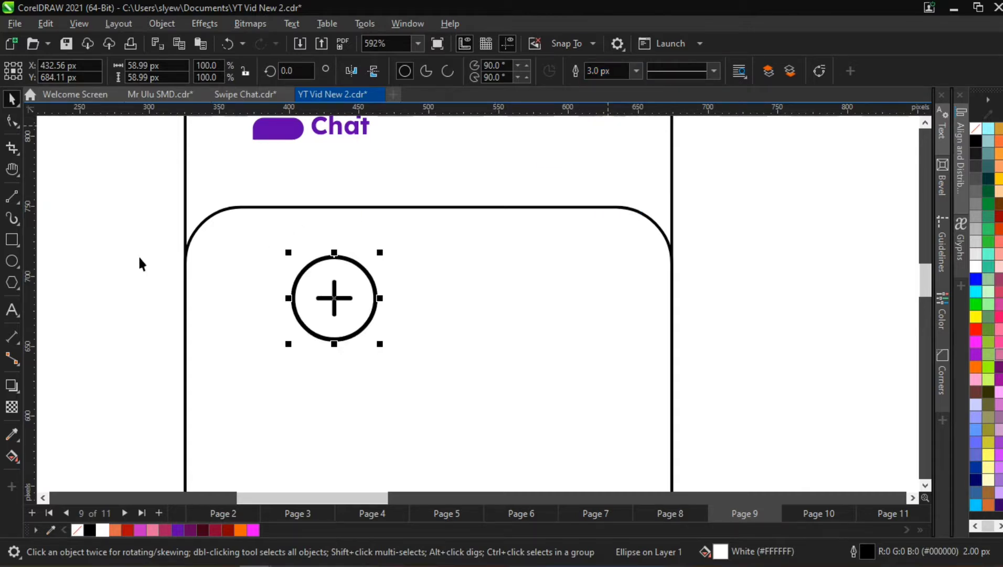
scroll(153, 263, down, 1)
drag(130, 233, 397, 349)
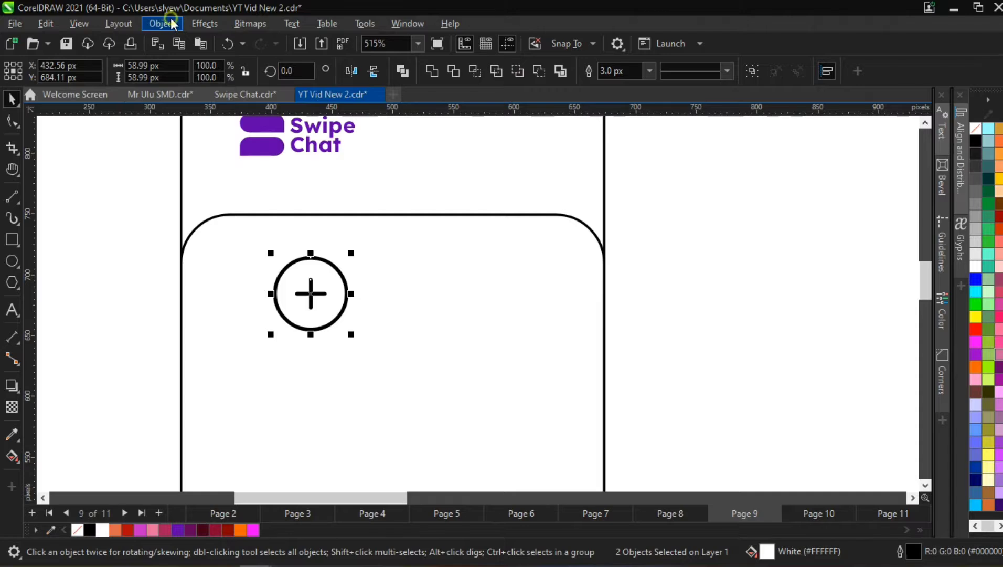
Switch the circle's outline to a dashed line style, then marquee-select the circle and plus
click(163, 24)
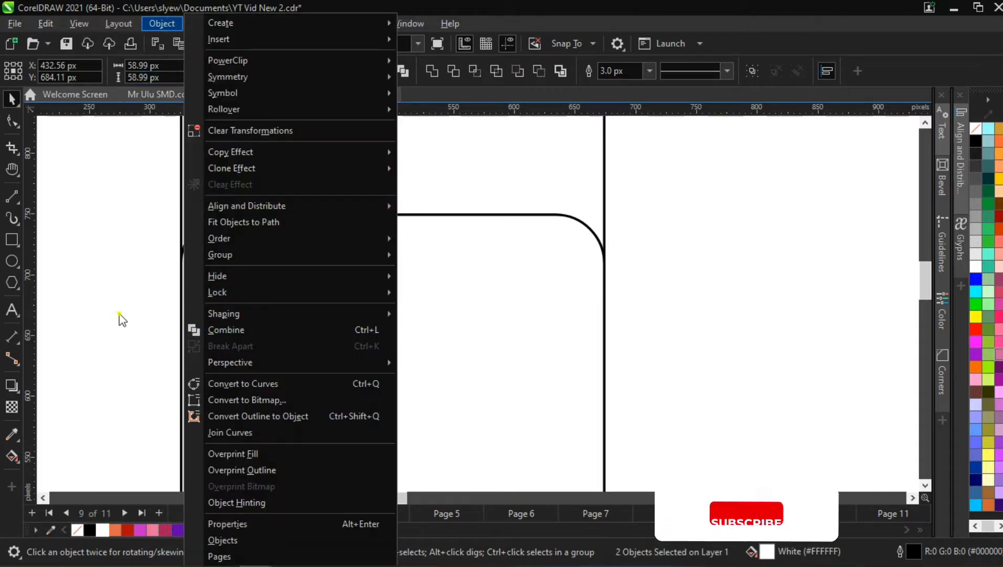
click(121, 319)
scroll(321, 273, up, 2)
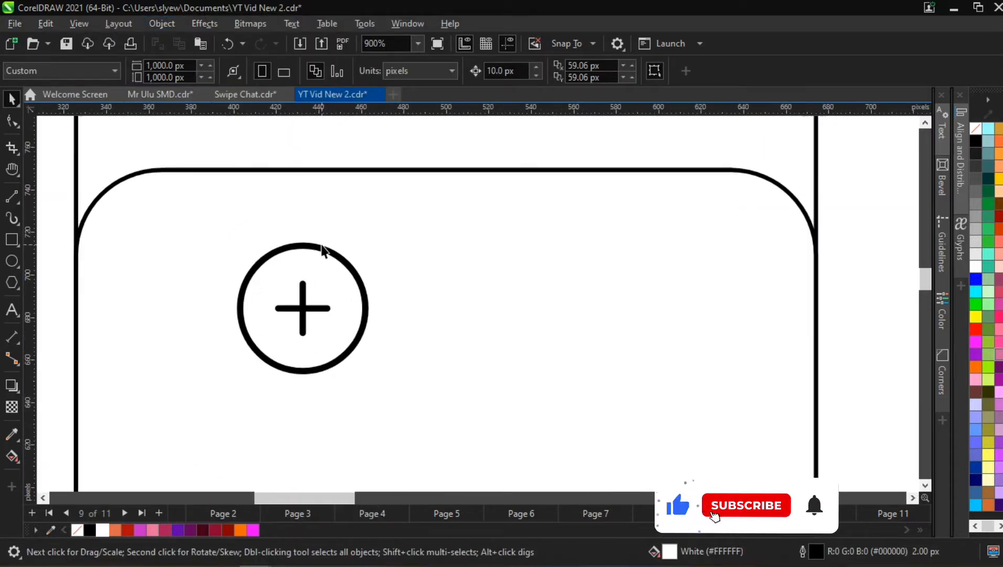
click(323, 250)
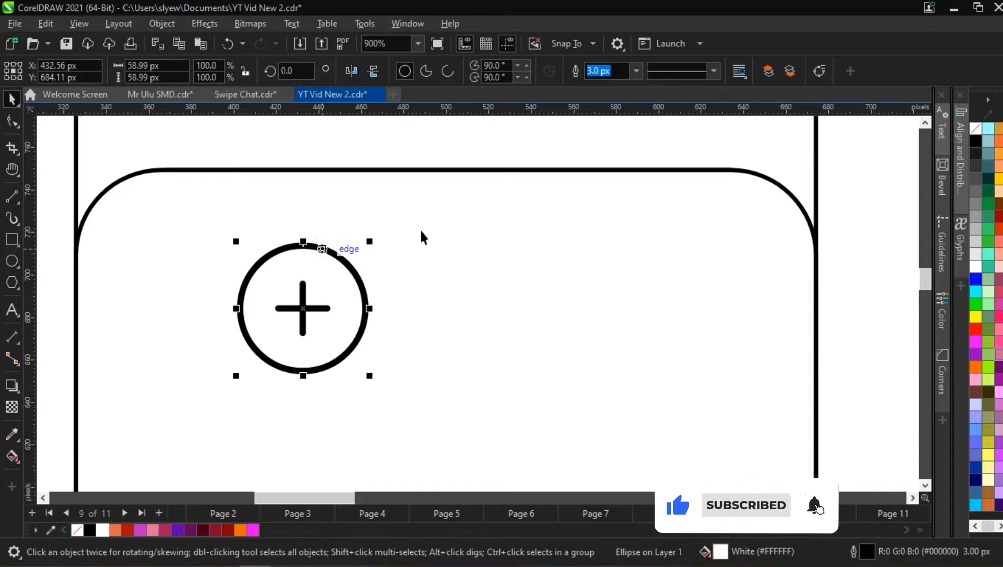
click(714, 69)
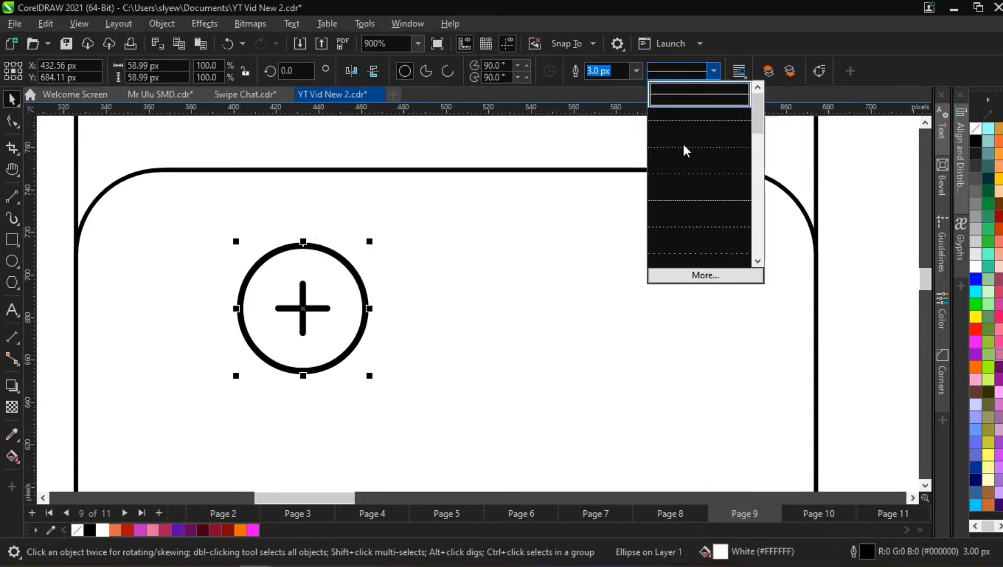
click(687, 251)
scroll(370, 314, down, 2)
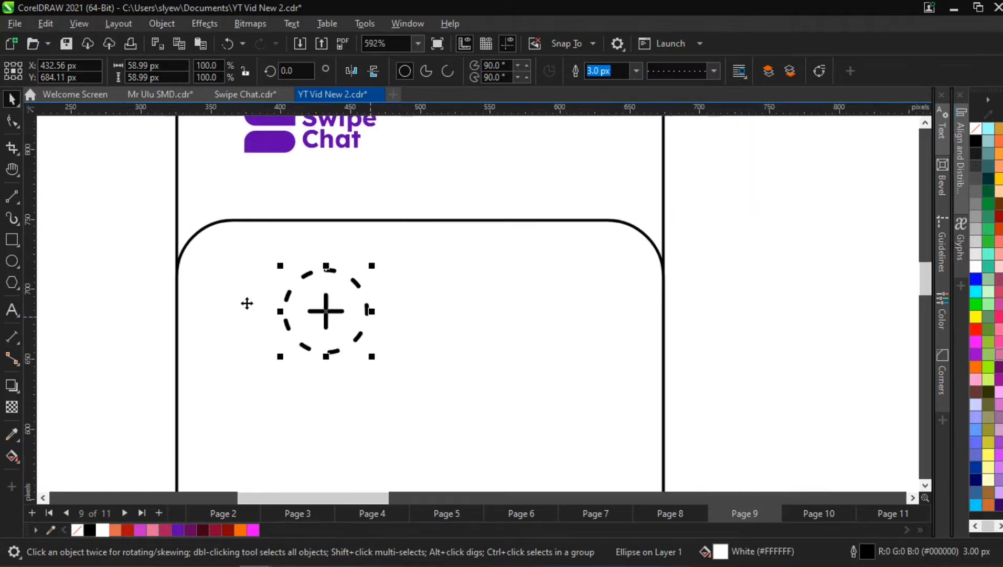
click(106, 270)
scroll(335, 308, up, 4)
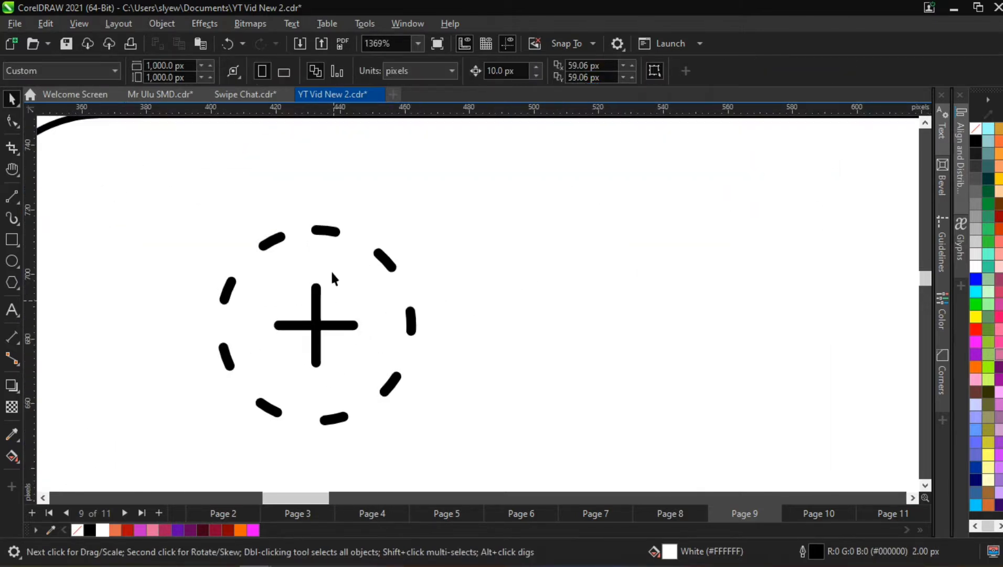
scroll(352, 318, down, 2)
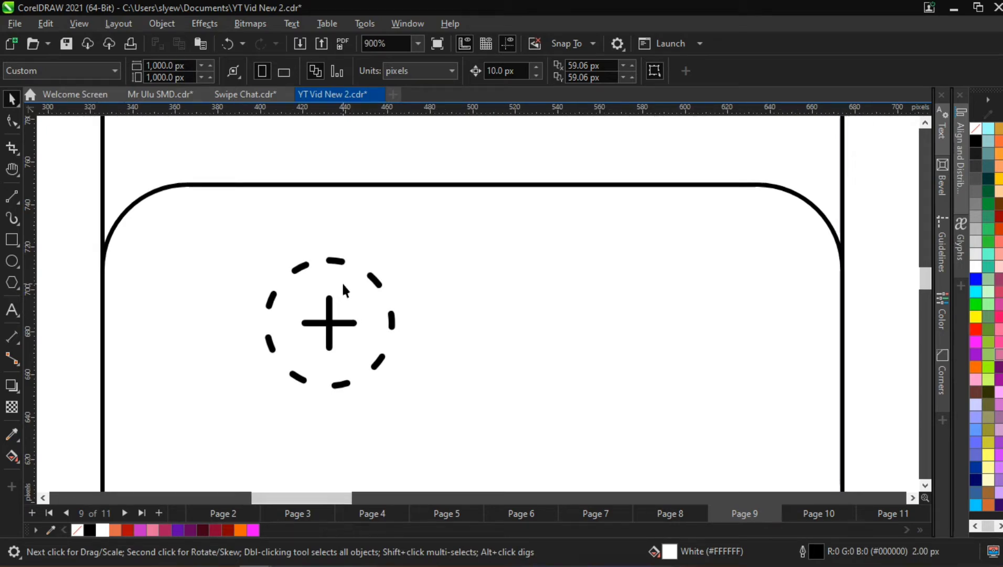
drag(427, 423, 433, 395)
scroll(389, 315, down, 1)
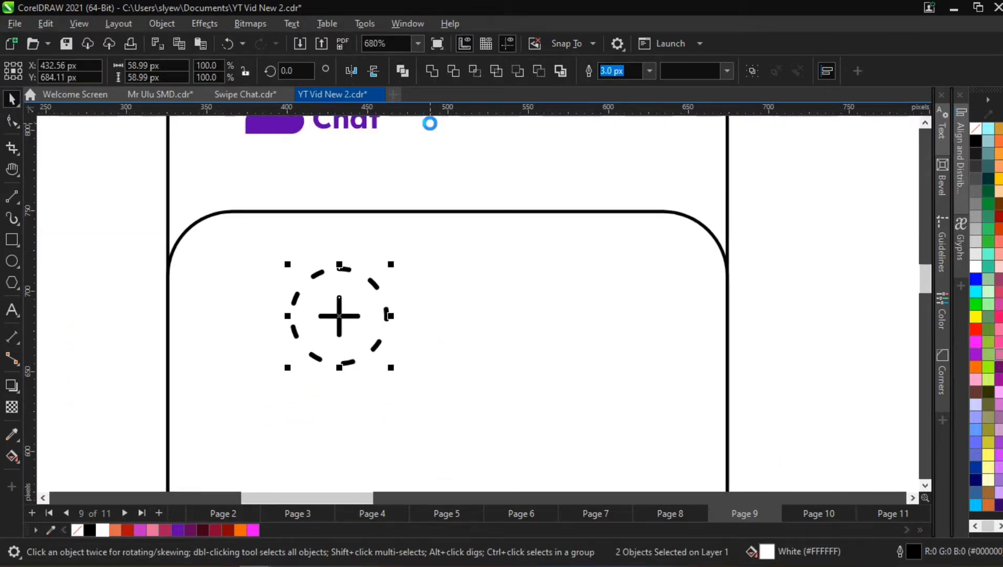
Copy the dashed circle to the right with a solid outline, then duplicate it twice more
key(ctrl+z)
click(101, 231)
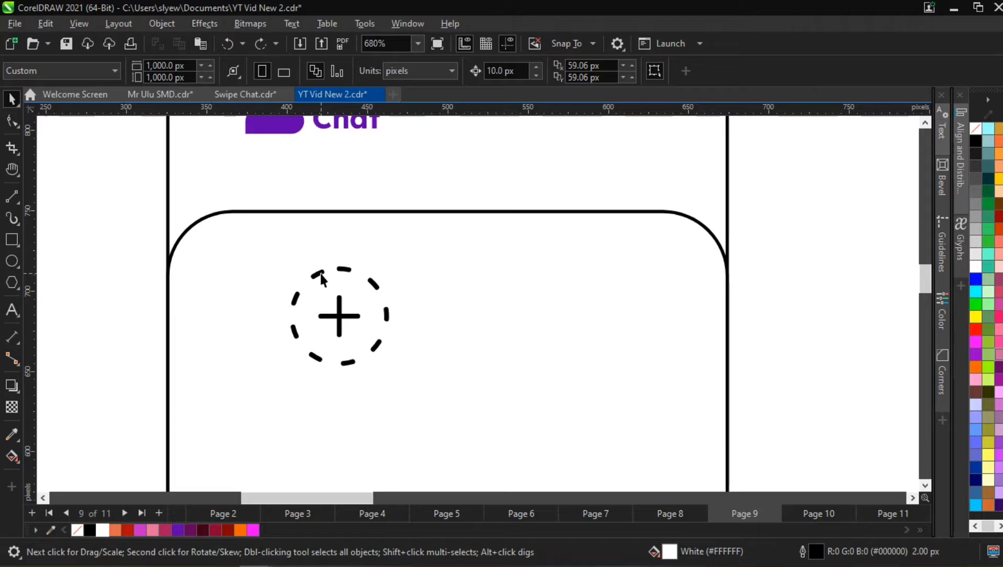
drag(326, 277, 457, 270)
click(715, 71)
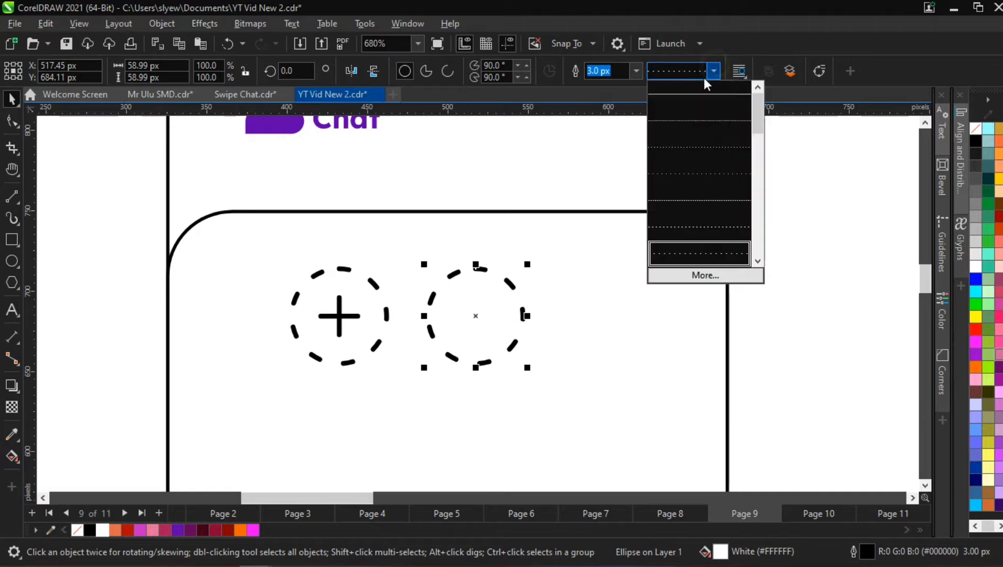
click(699, 90)
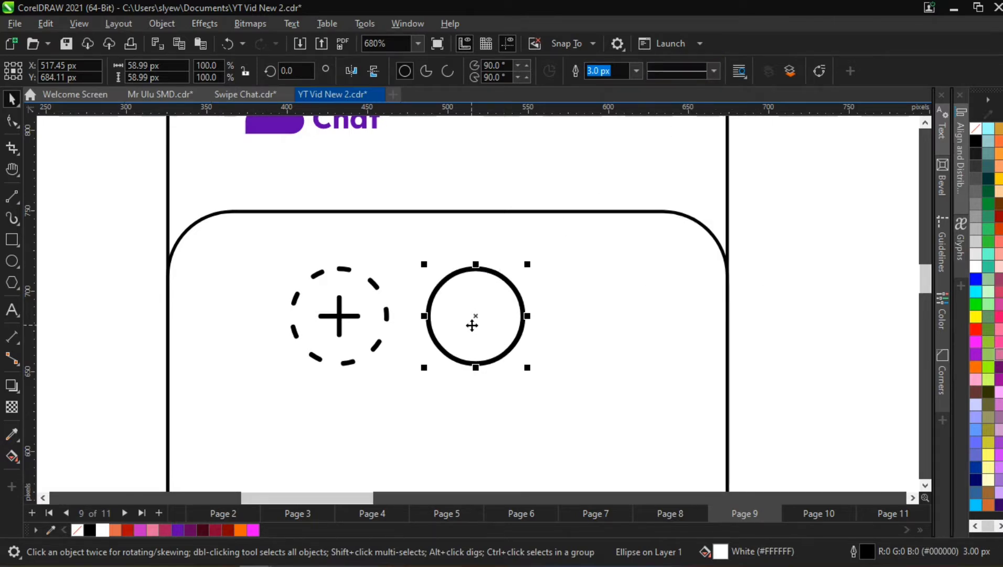
key(ctrl+d)
key(ctrl+d)
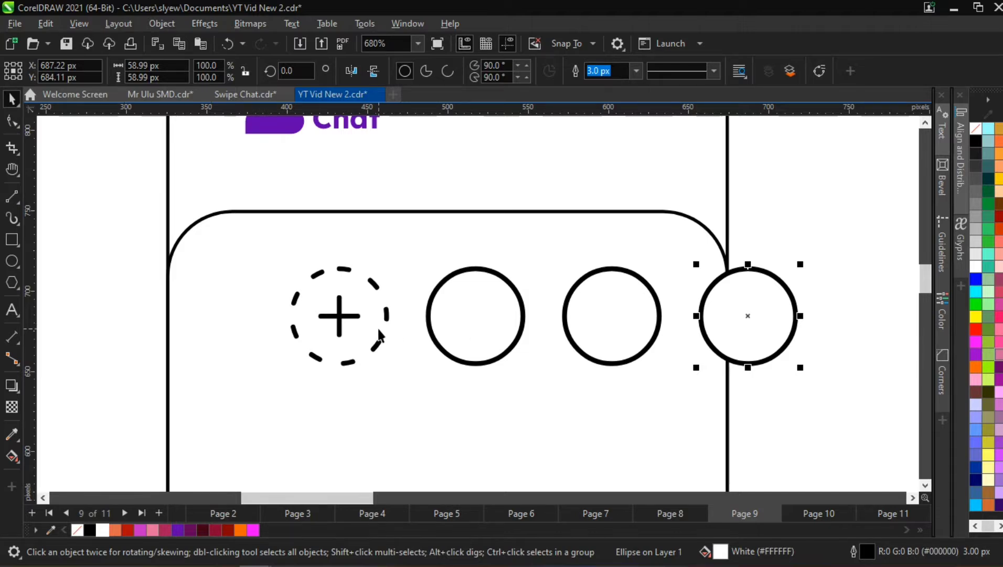
key(ctrl+d)
scroll(283, 264, down, 2)
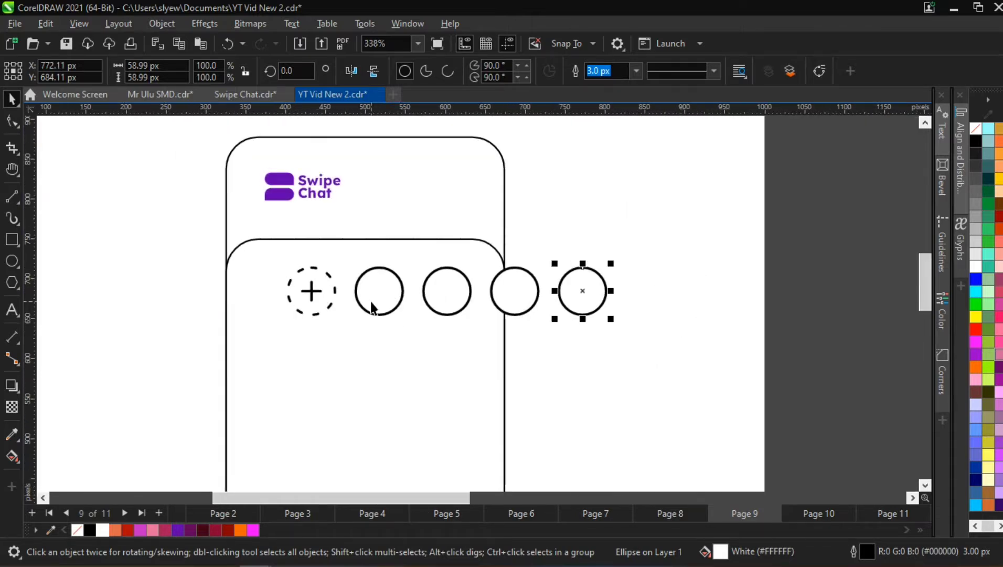
Select the whole circle row and scale it down to just under its original size
drag(163, 251, 563, 314)
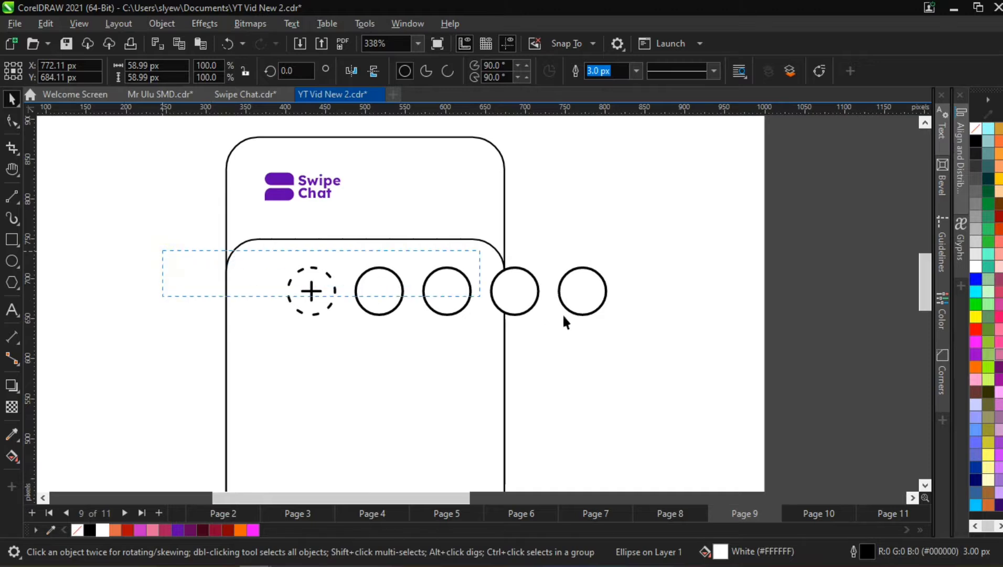
drag(644, 344, 519, 336)
scroll(577, 279, down, 1)
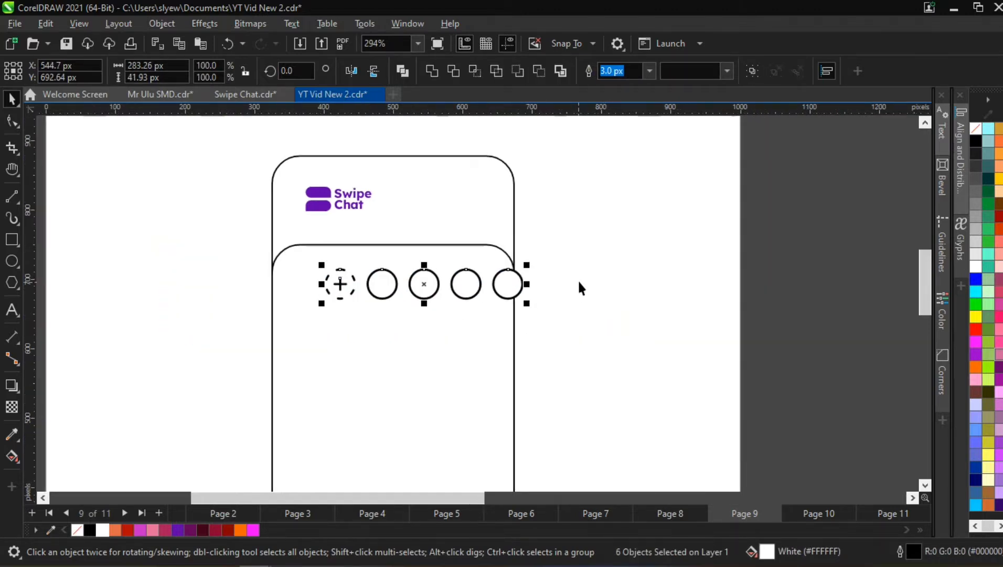
scroll(444, 254, up, 4)
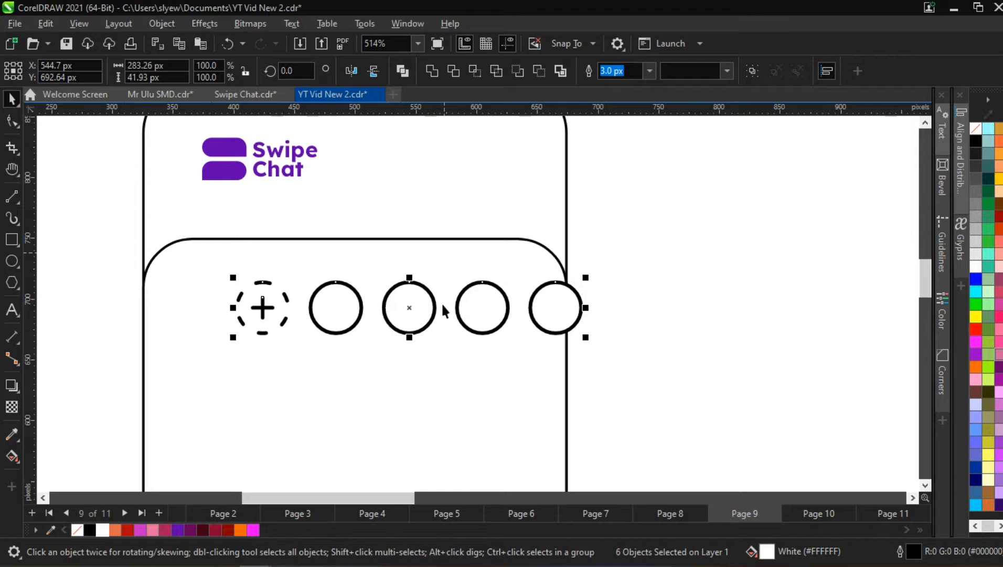
click(410, 308)
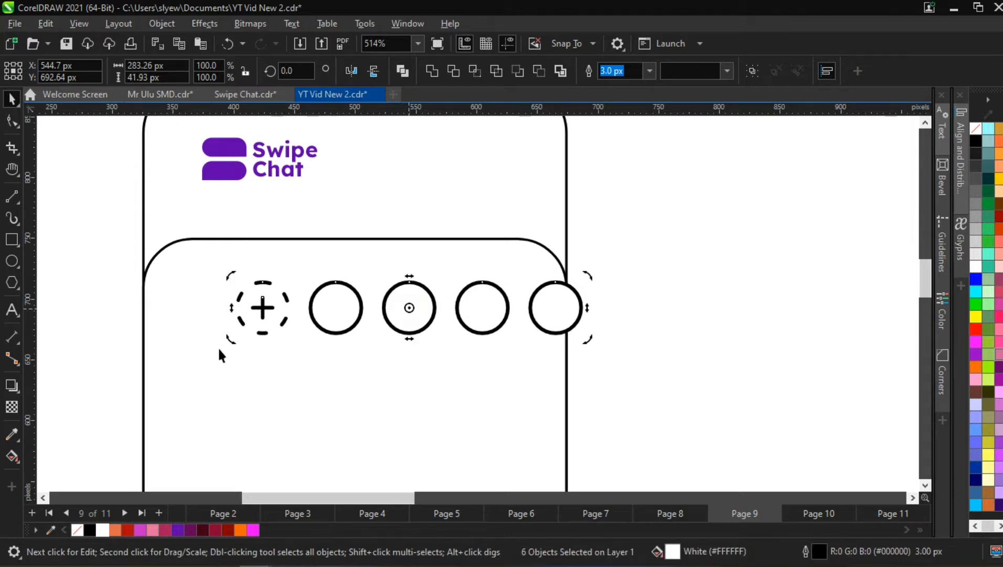
click(420, 314)
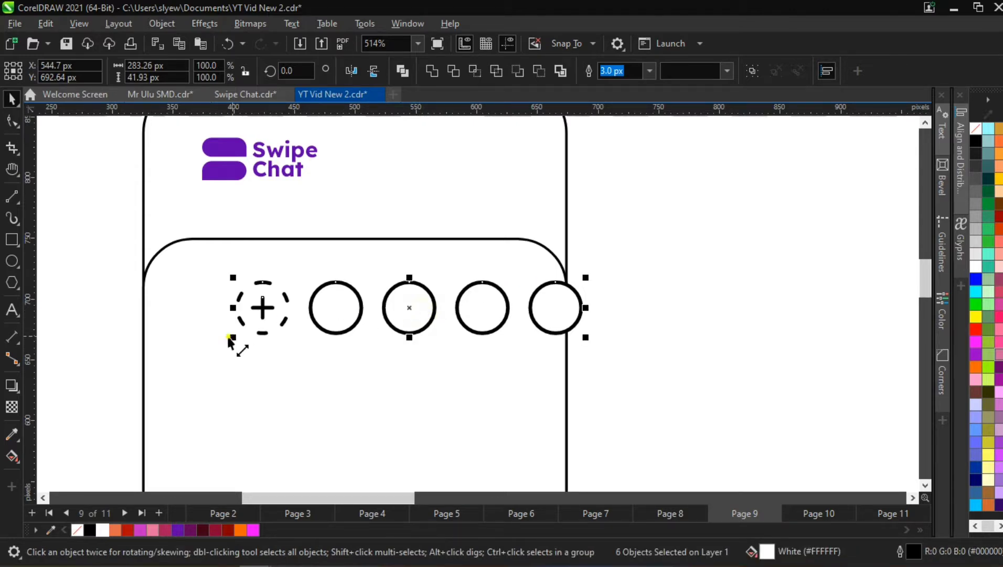
drag(233, 338, 178, 349)
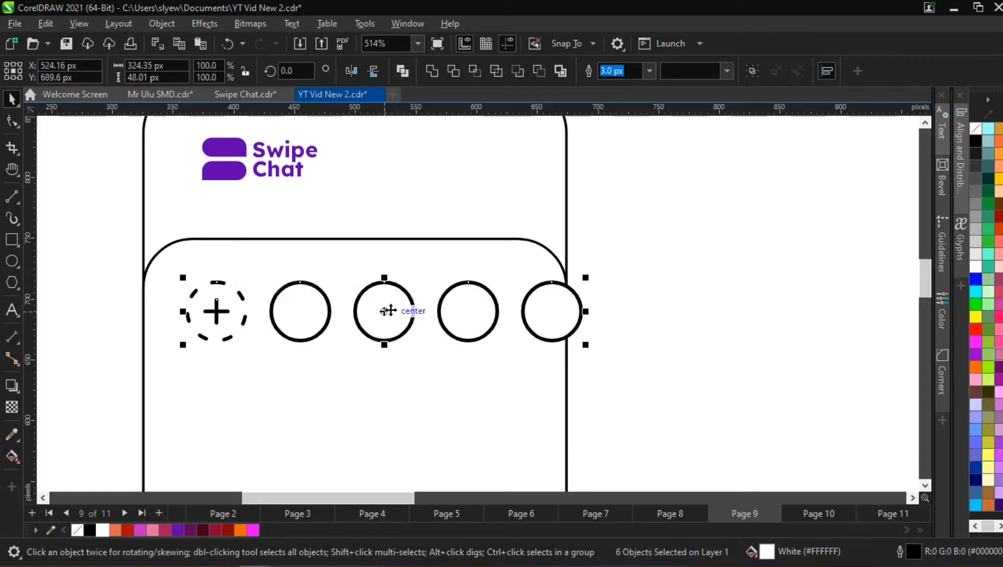
drag(183, 345, 194, 352)
Group the six circles, left-align them with the Swipe Chat logo, then ungroup them
key(ctrl+g)
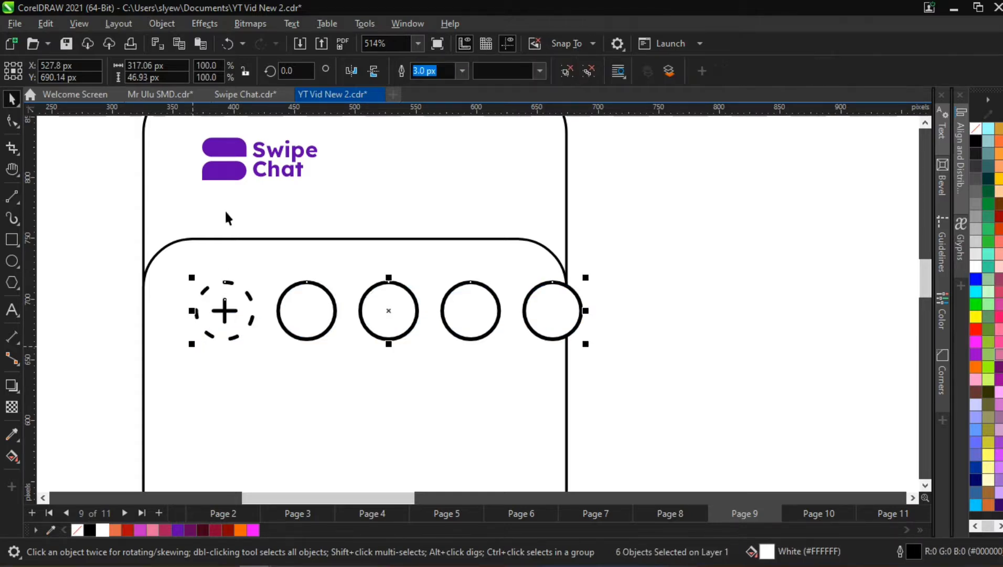
shift+click(219, 175)
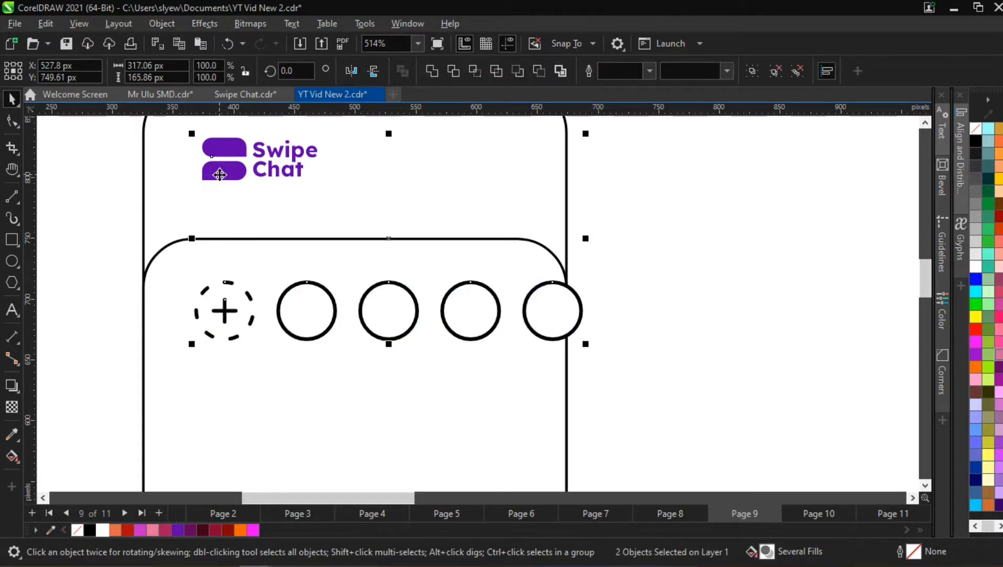
key(l)
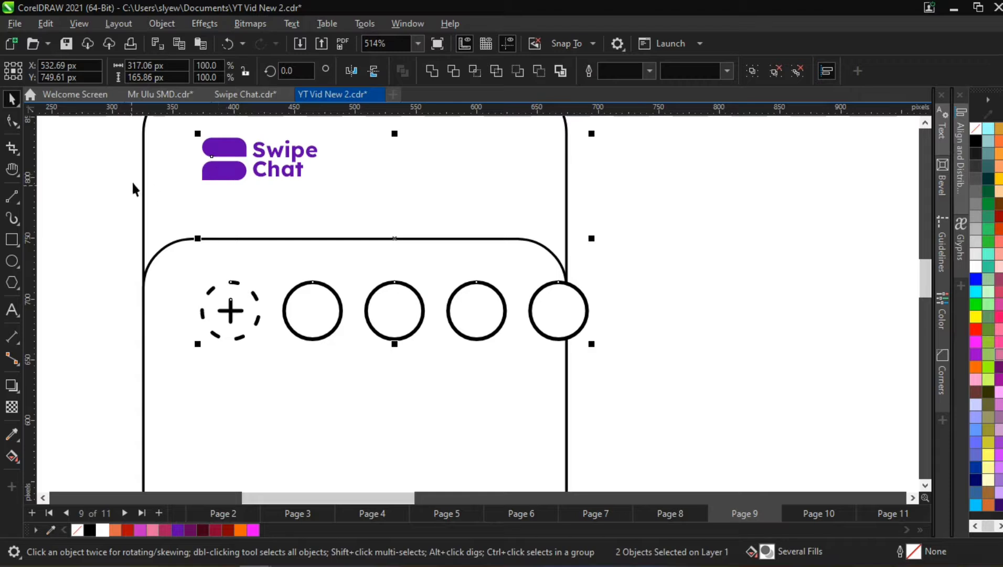
scroll(262, 272, down, 1)
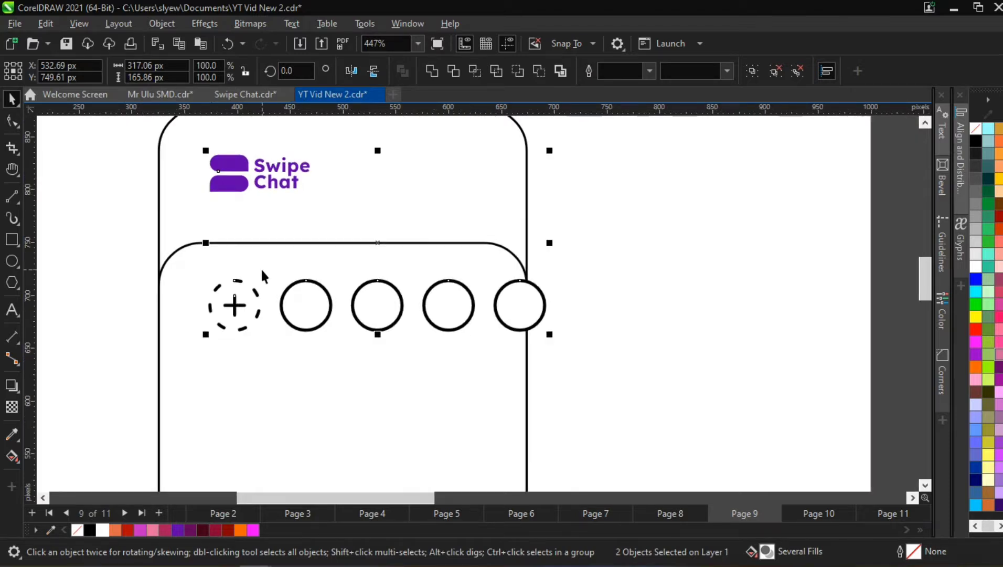
click(123, 248)
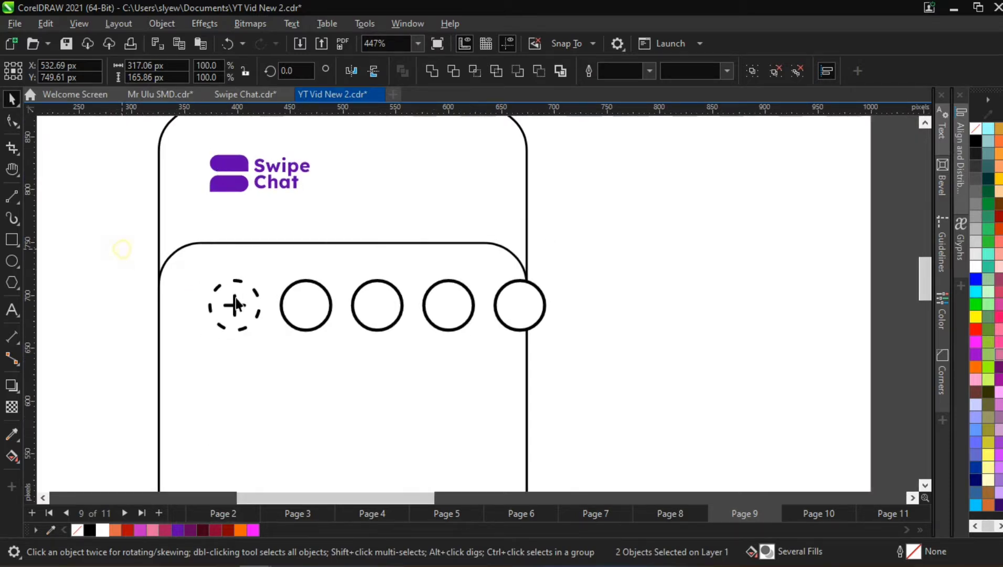
click(302, 294)
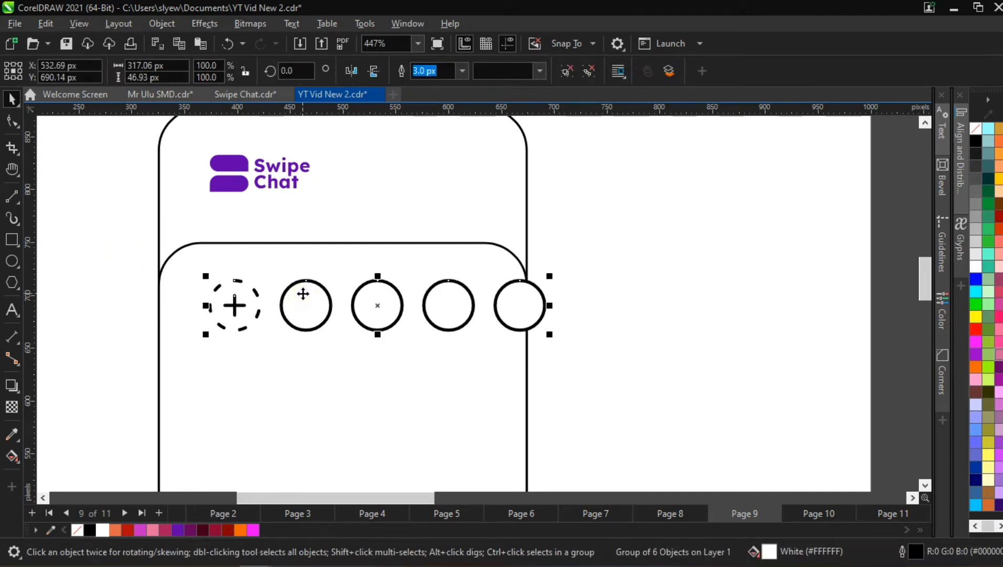
key(ctrl+u)
scroll(303, 294, down, 8)
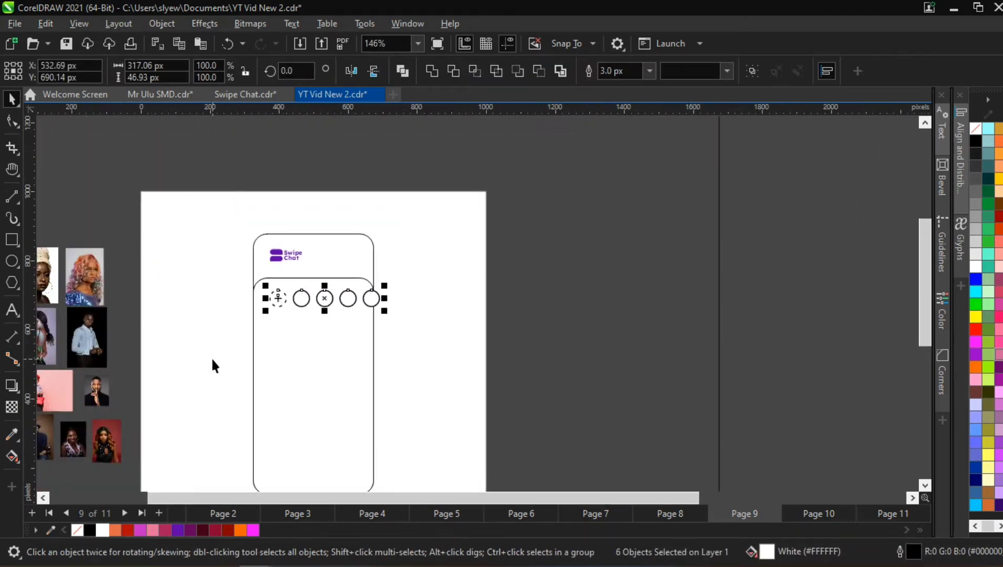
Move the headwrap photo into the phone mockup, then undo the move and clear the photo selection
scroll(349, 318, down, 1)
click(386, 316)
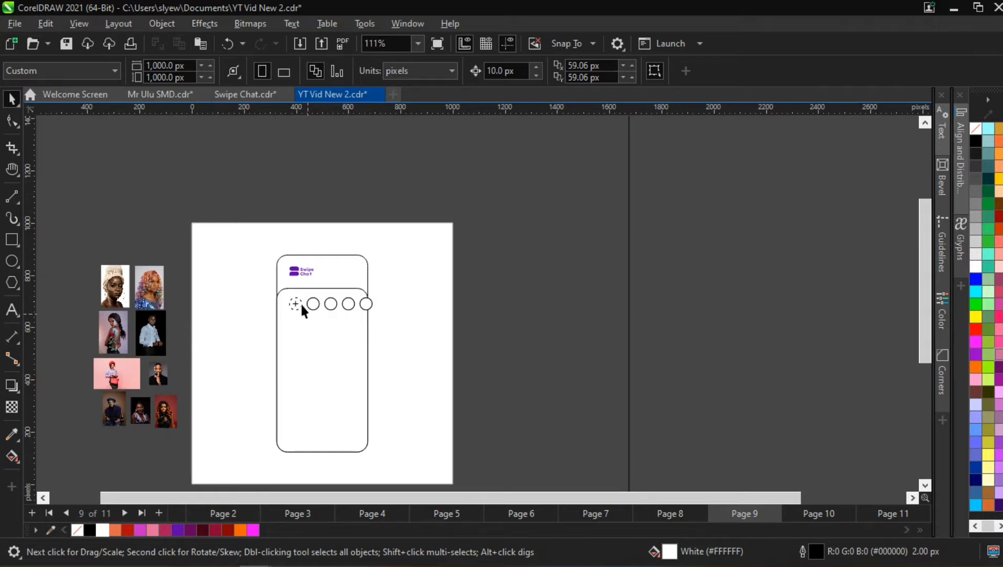
scroll(312, 304, up, 2)
scroll(311, 304, down, 1)
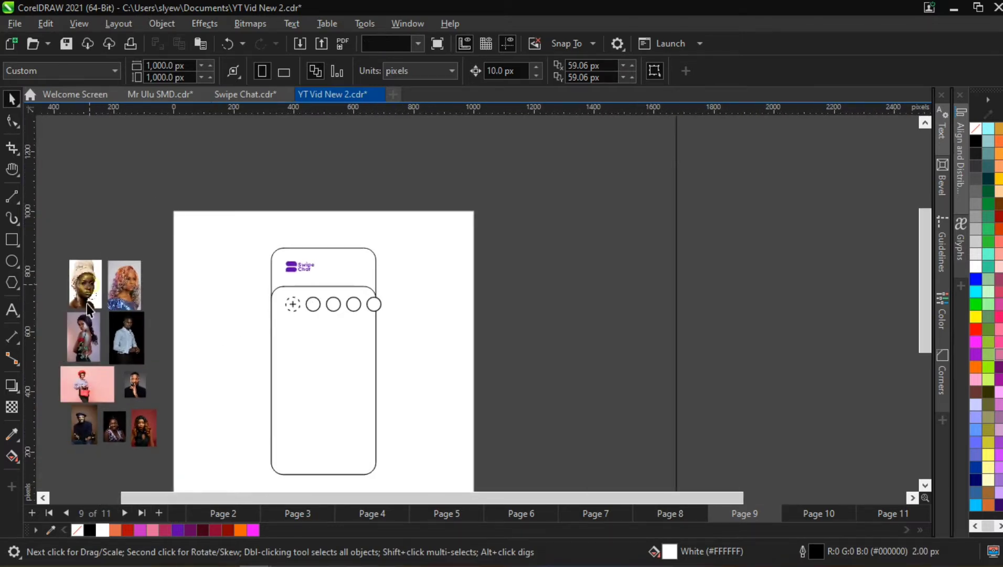
drag(86, 304, 338, 320)
scroll(307, 307, up, 2)
scroll(308, 308, up, 2)
scroll(338, 320, down, 2)
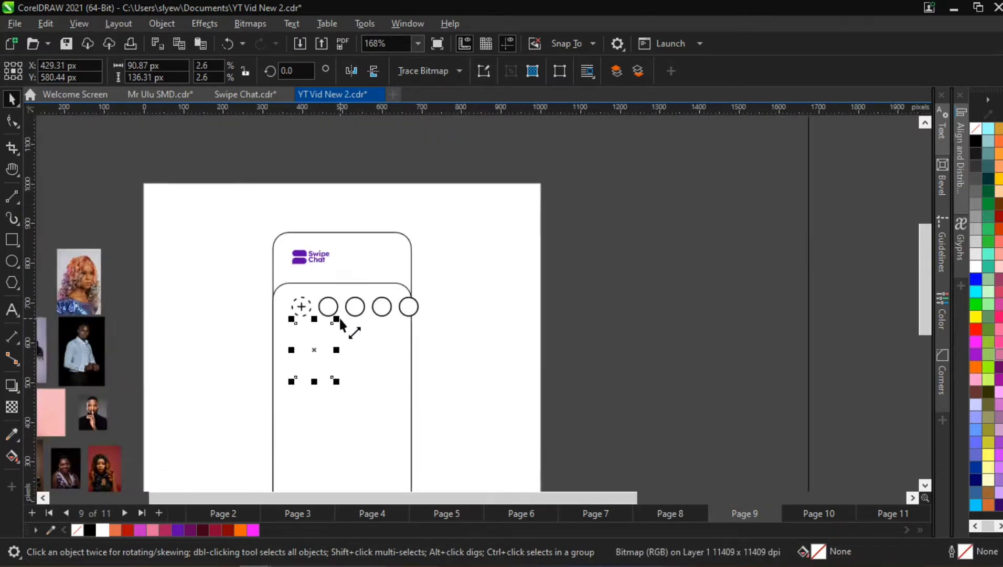
scroll(340, 324, down, 3)
key(ctrl+z)
key(ctrl+z)
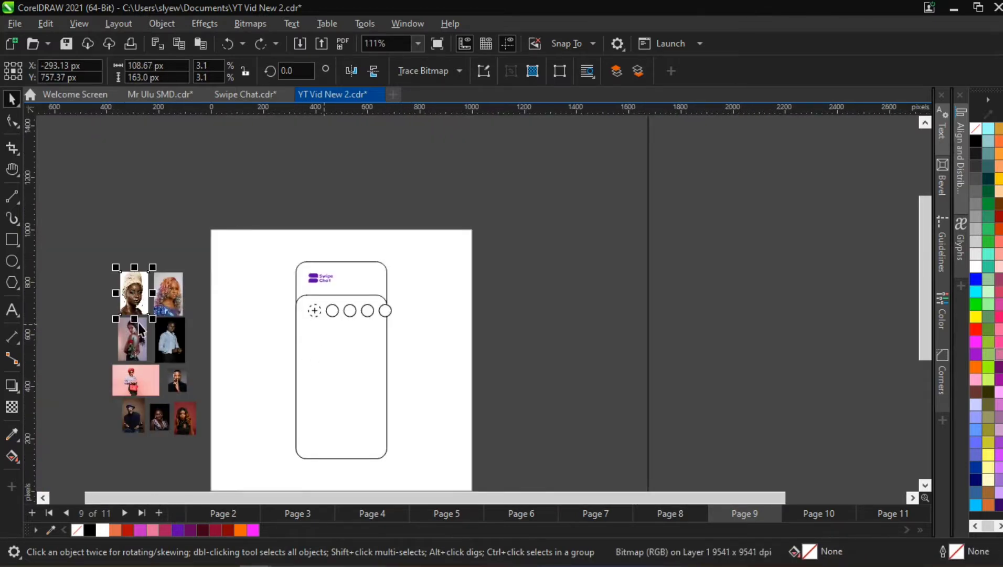
drag(67, 240, 236, 472)
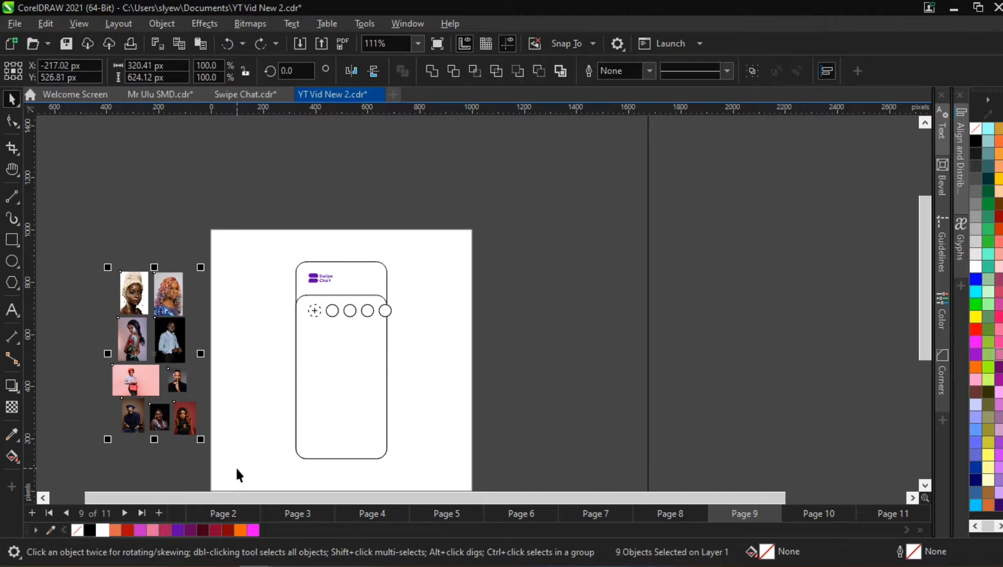
click(359, 374)
scroll(339, 351, up, 2)
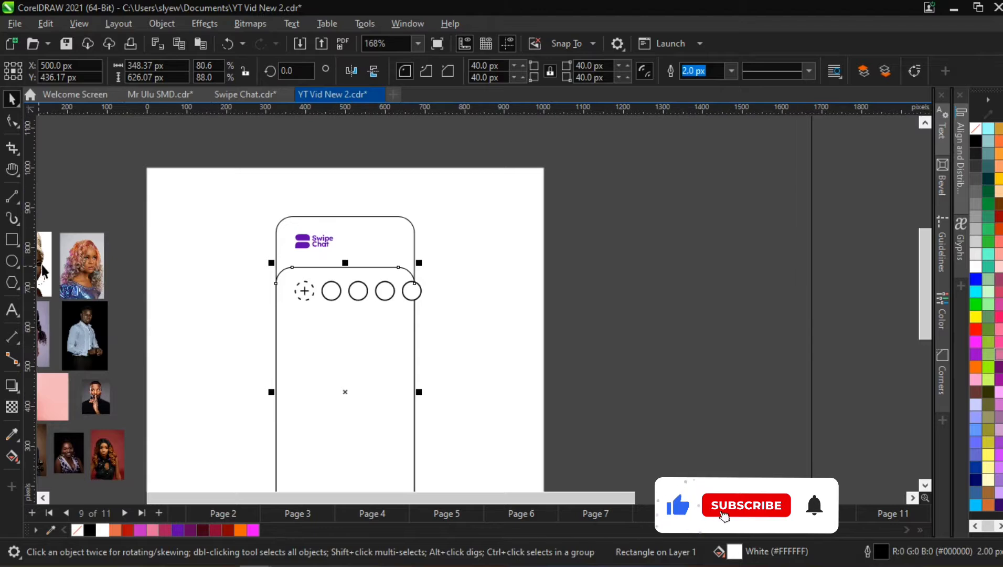
Shrink the headwrap photo to about 60% and PowerClip it inside the first empty circle
drag(45, 271, 349, 325)
scroll(344, 309, up, 3)
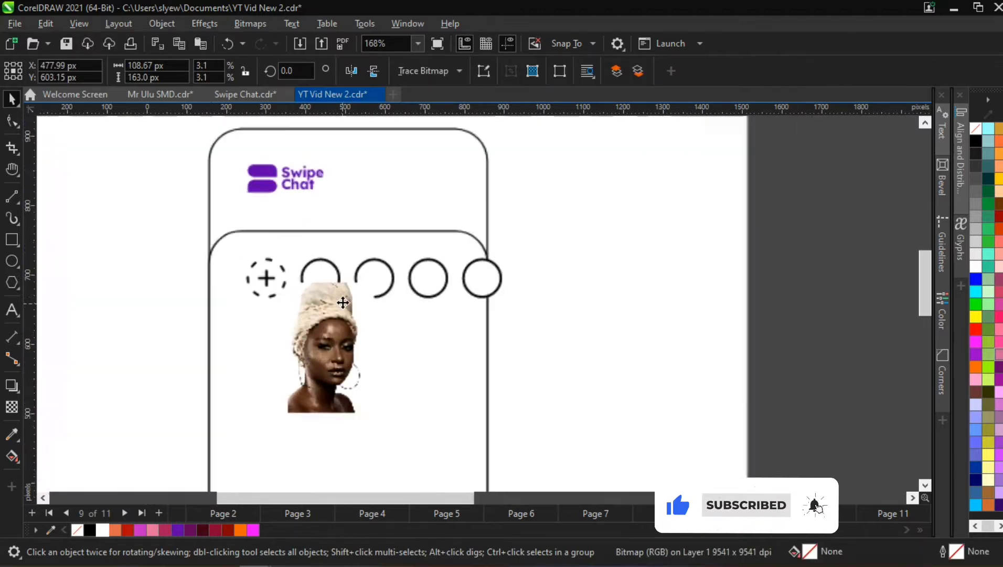
drag(383, 275, 381, 315)
drag(335, 344, 328, 273)
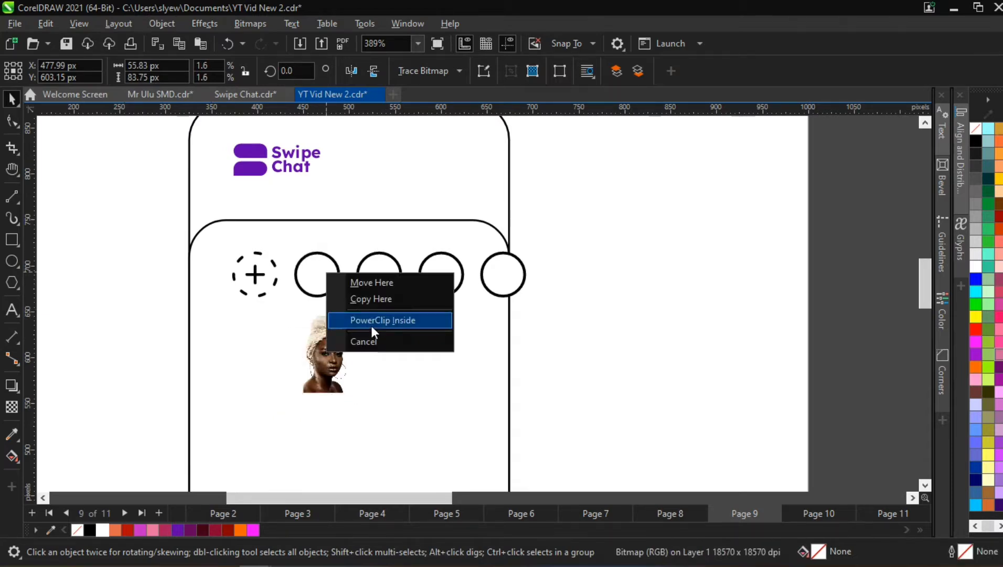
click(359, 318)
scroll(319, 266, up, 2)
double_click(328, 283)
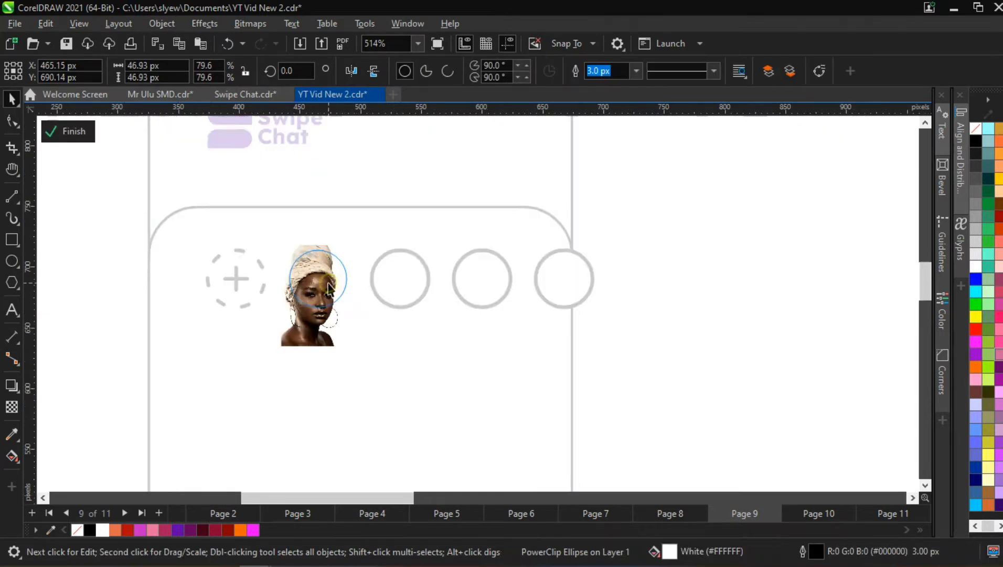
Scale down the clipped headwrap portrait and shift it up to centre her face, then finish editing
click(329, 283)
drag(354, 351, 319, 312)
drag(350, 326, 360, 345)
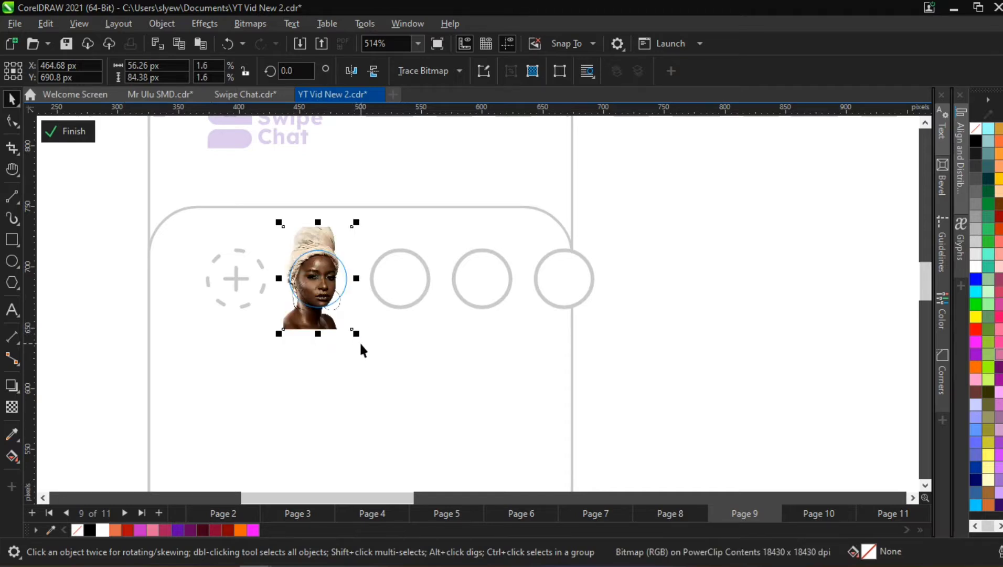
key(Down)
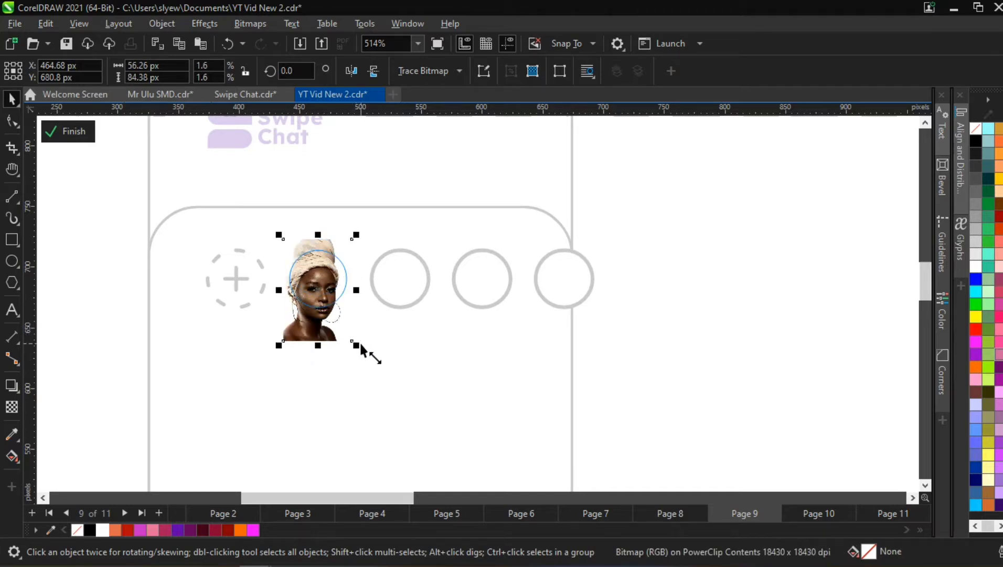
scroll(337, 265, up, 2)
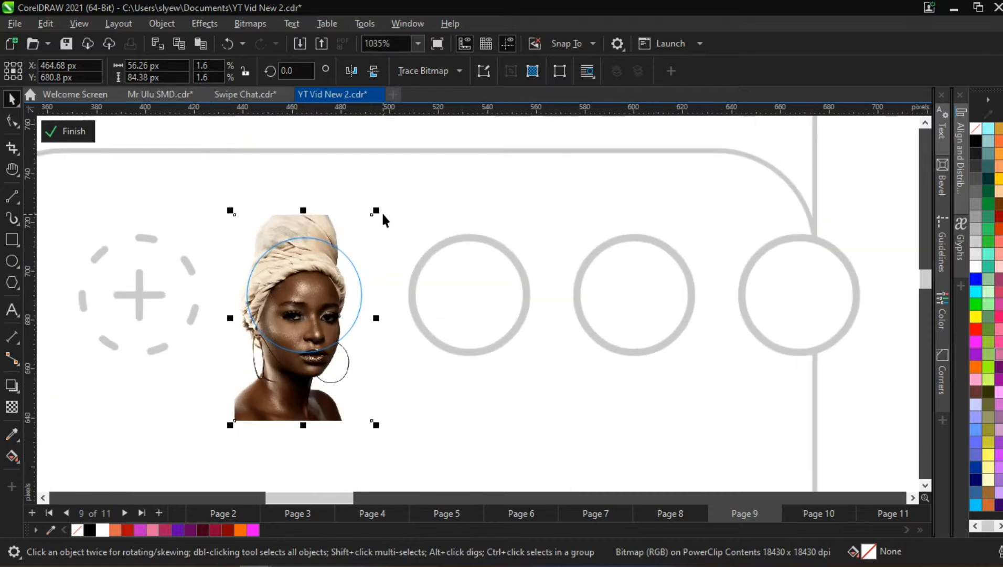
drag(377, 212, 383, 222)
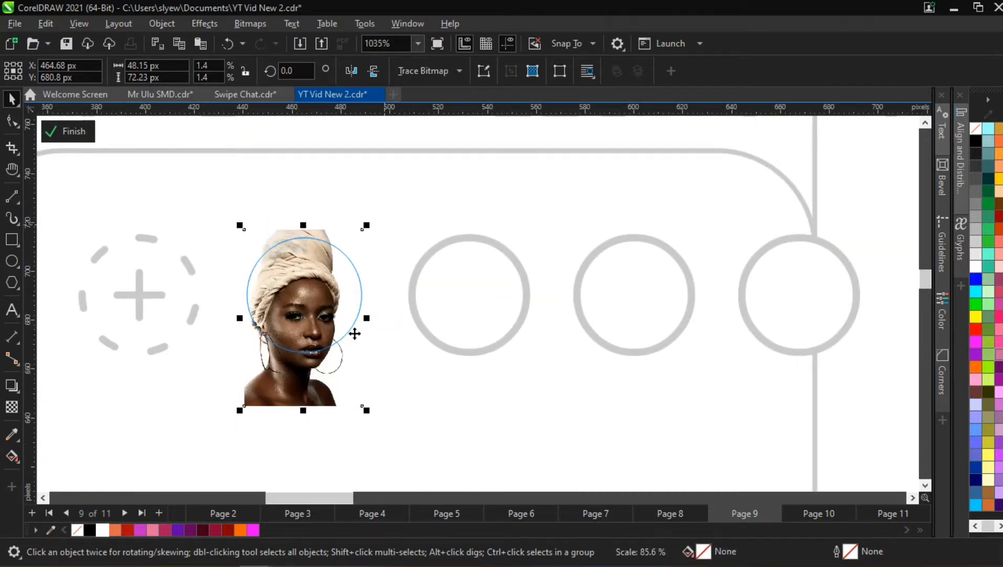
drag(312, 388, 313, 371)
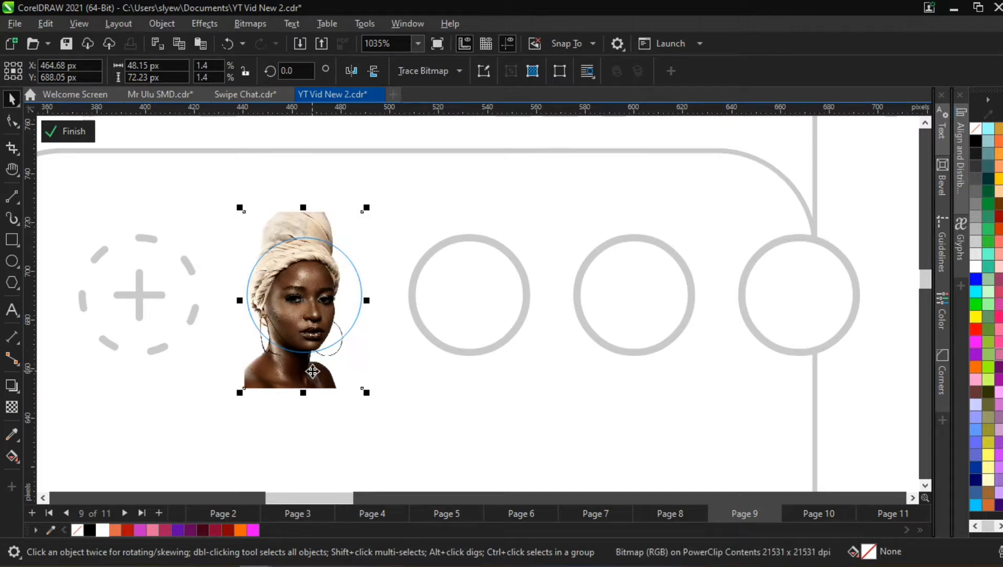
scroll(325, 365, down, 5)
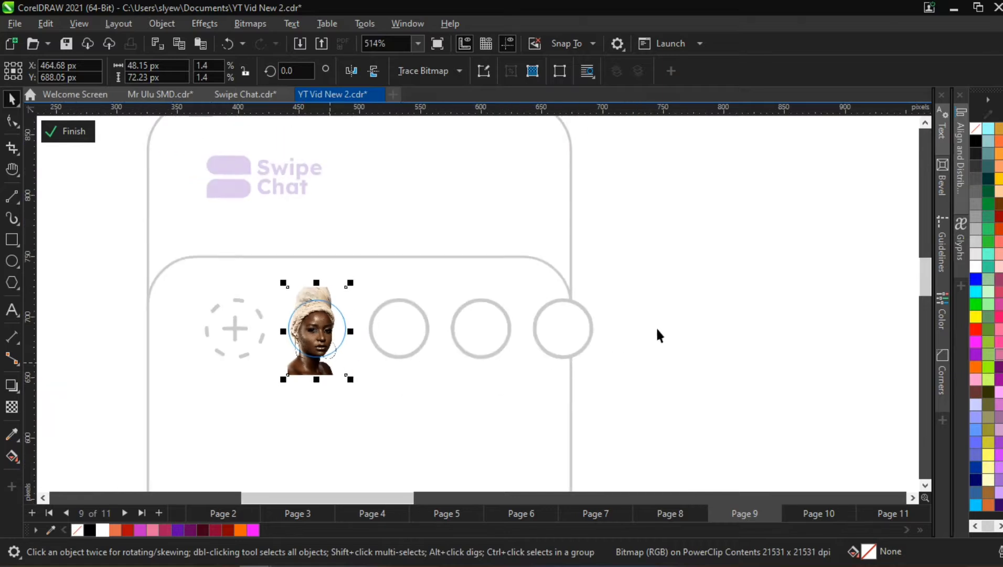
ctrl+click(665, 317)
scroll(409, 334, down, 1)
scroll(408, 336, down, 1)
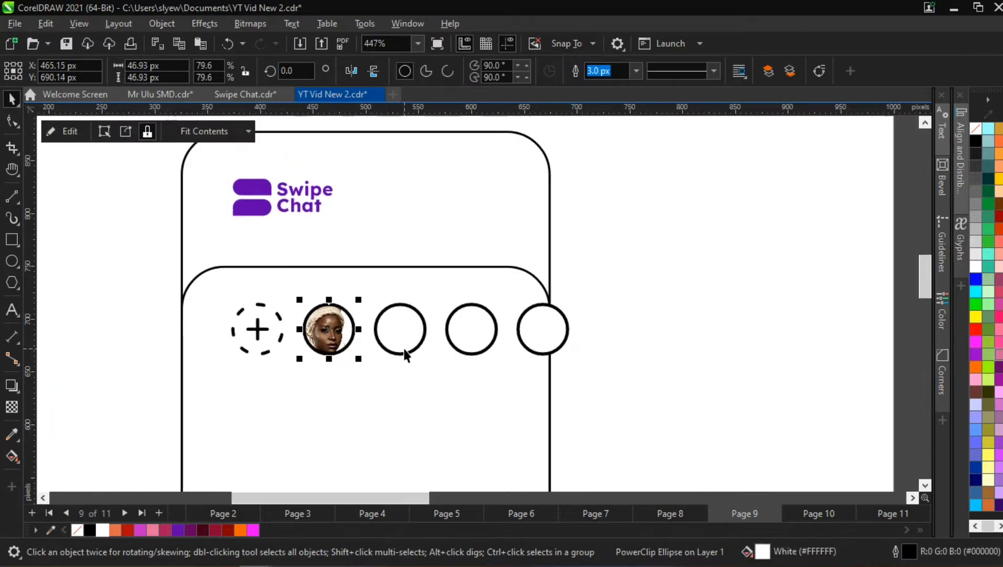
Restore the photo circle's outline and group the plus sign with its dashed circle
scroll(407, 356, down, 2)
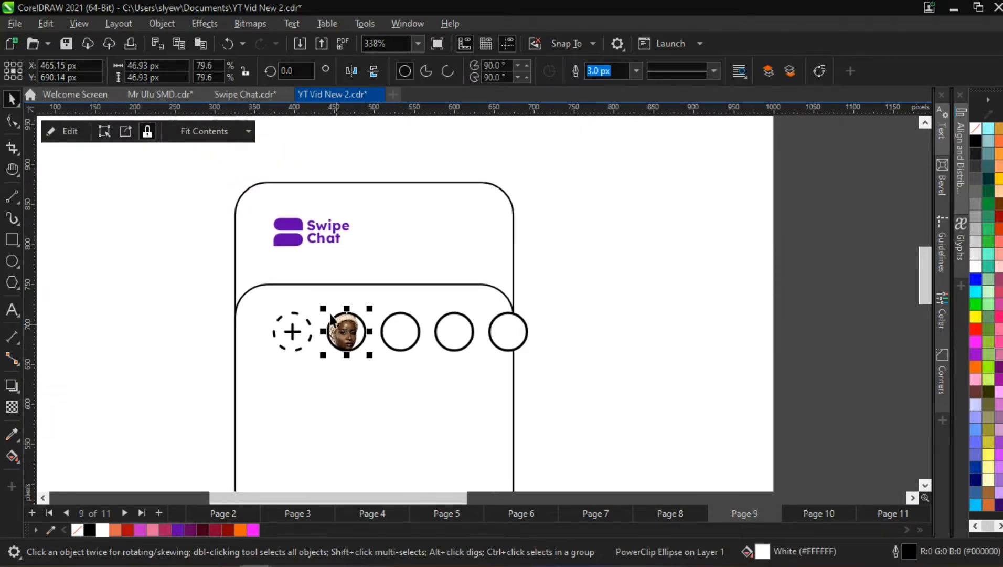
scroll(332, 320, down, 2)
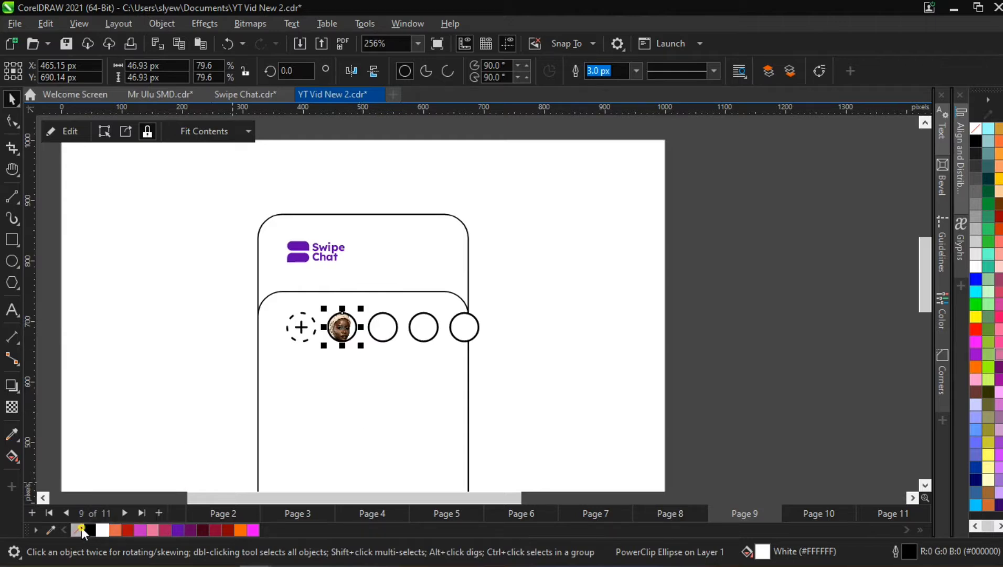
scroll(294, 310, down, 4)
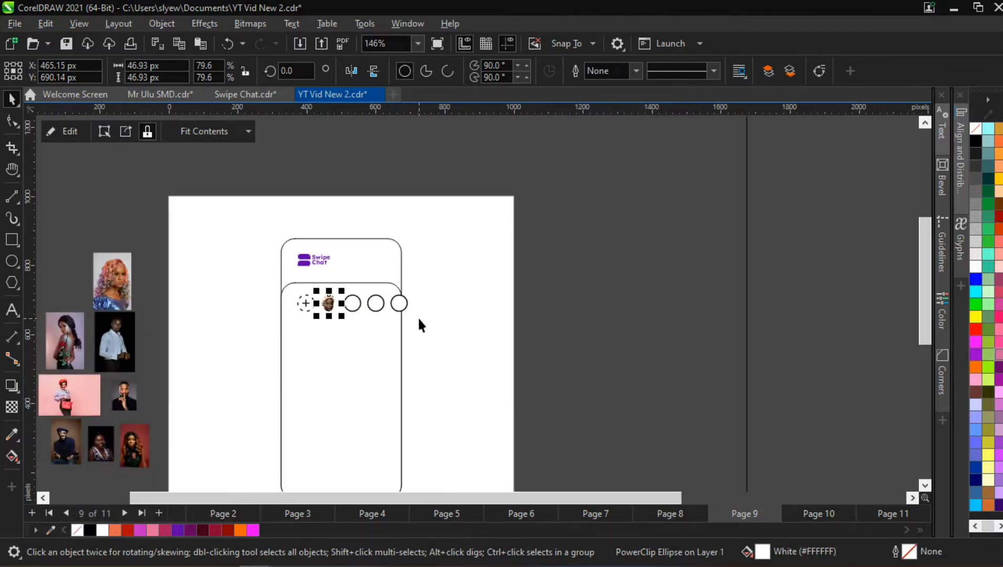
key(ctrl+z)
scroll(372, 300, up, 3)
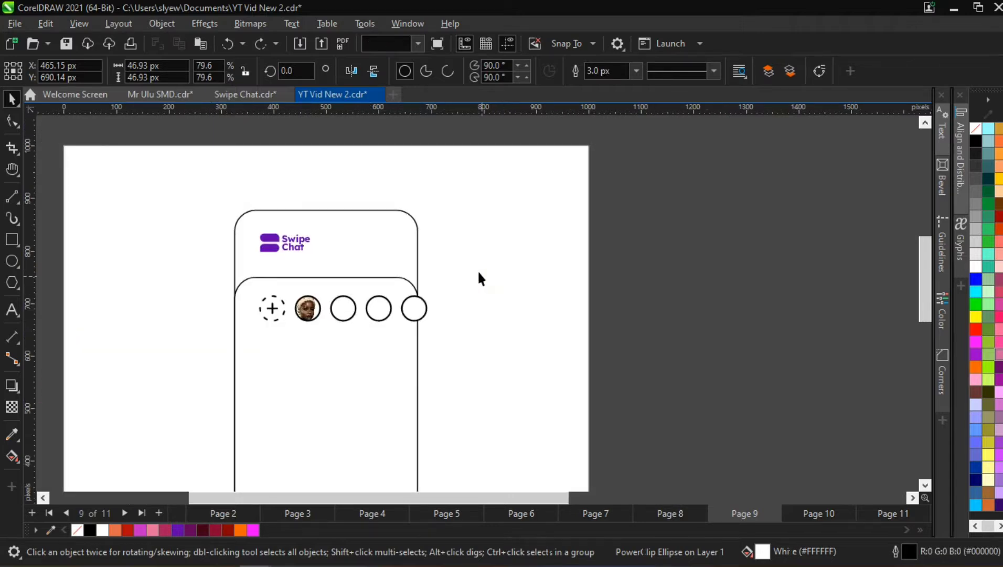
click(479, 273)
scroll(481, 273, up, 4)
scroll(527, 270, down, 3)
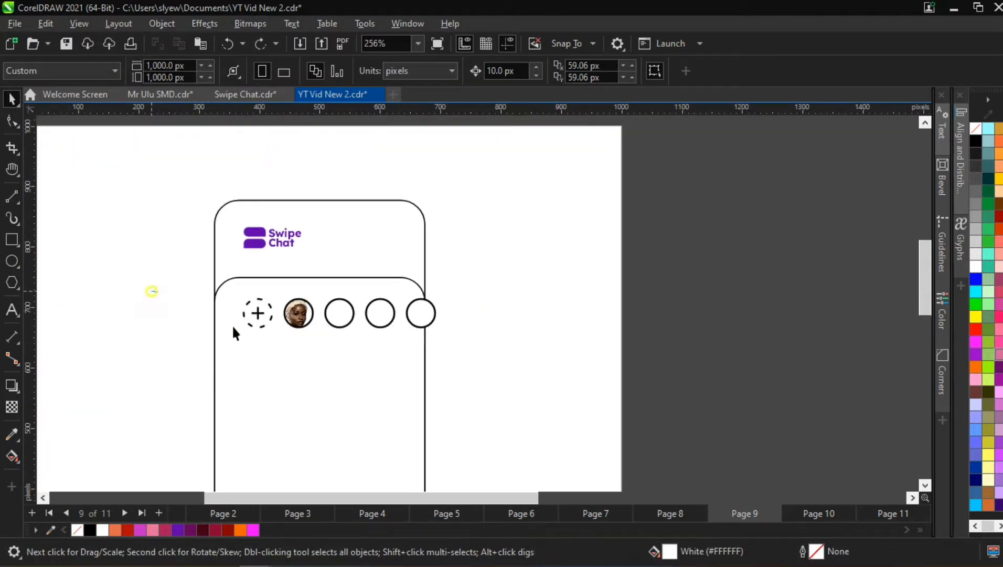
key(ctrl+g)
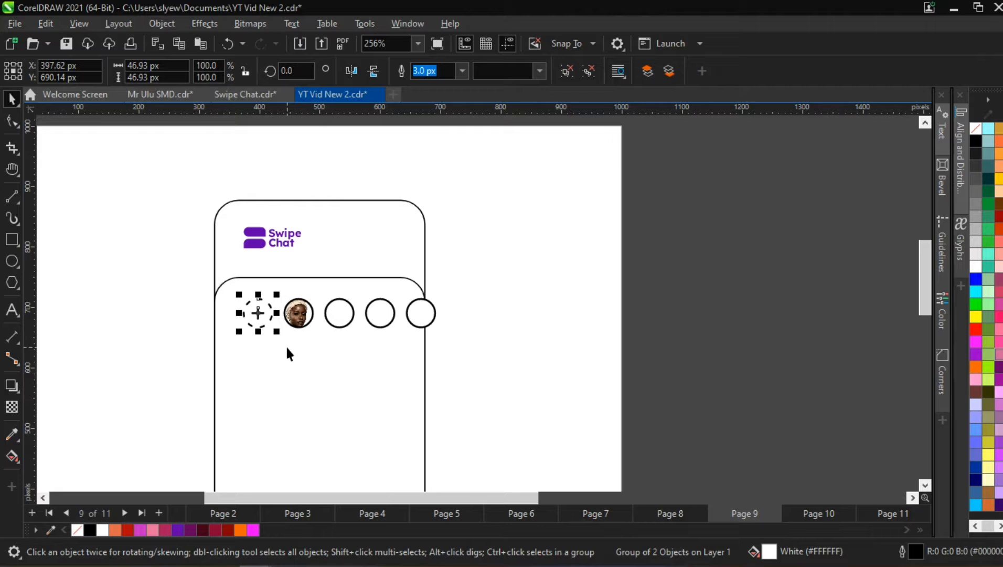
Distribute the five story circles with equal horizontal spacing
click(473, 280)
drag(437, 292, 214, 362)
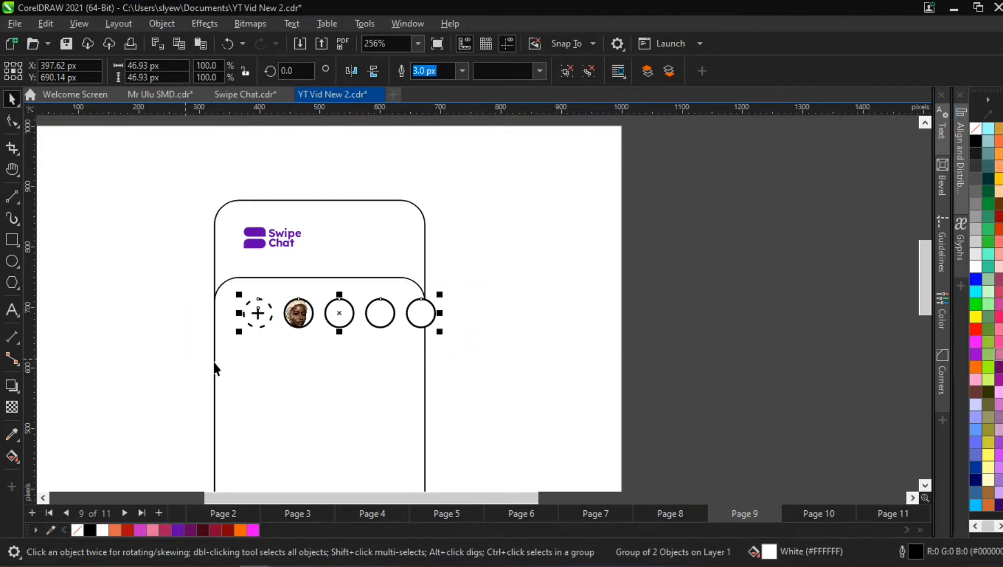
click(959, 184)
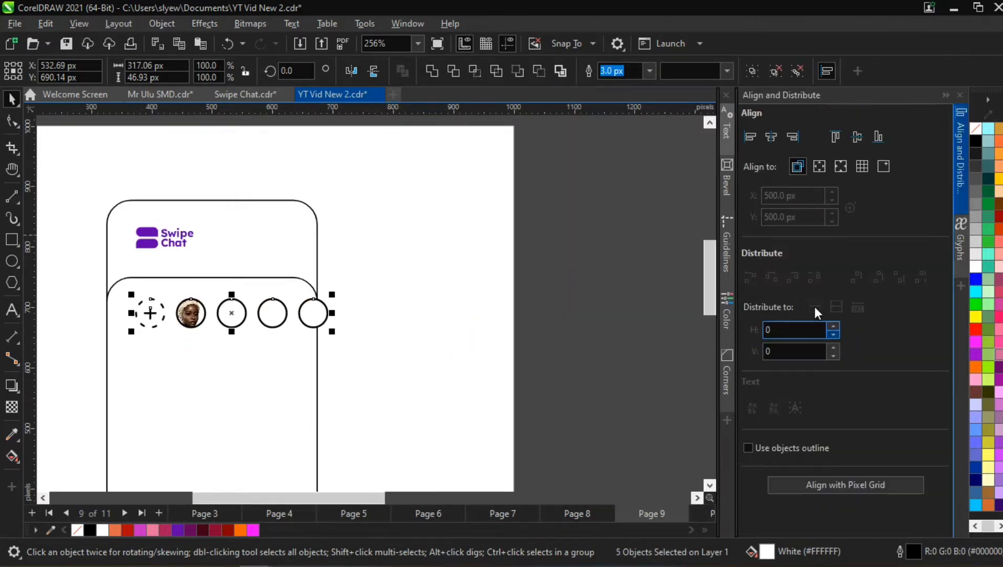
click(815, 274)
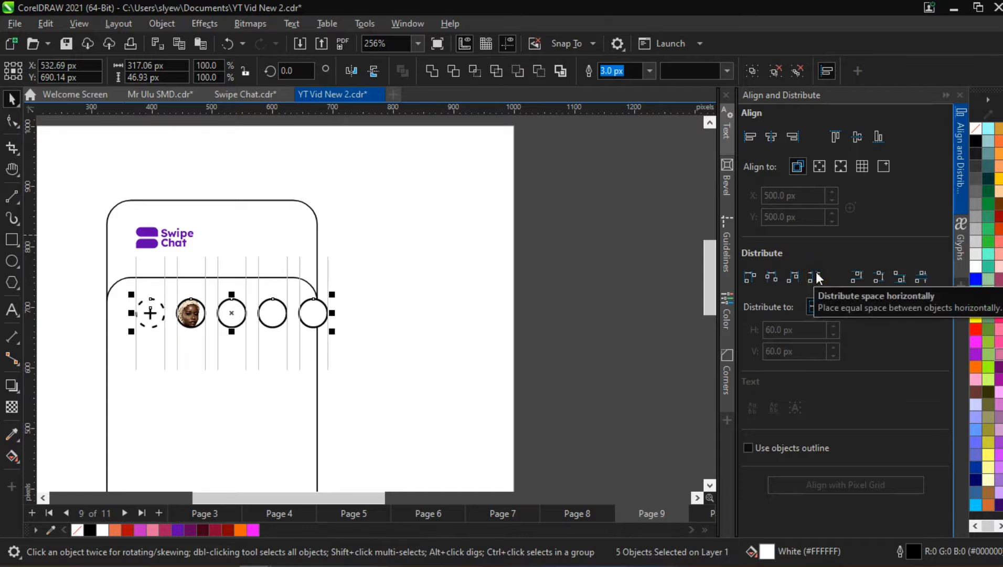
click(959, 182)
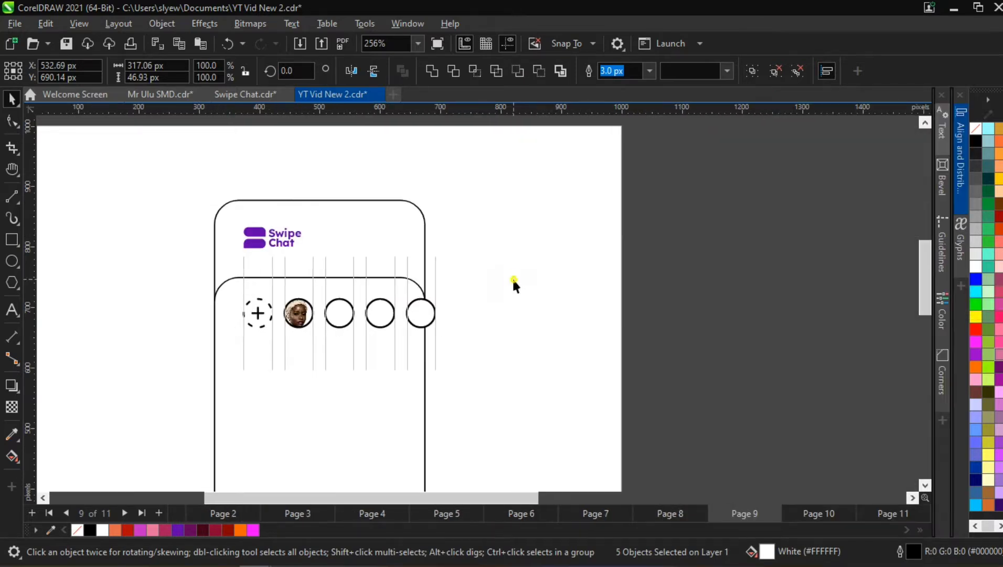
click(512, 278)
Set the first photo circle's outline to None
click(317, 315)
click(298, 314)
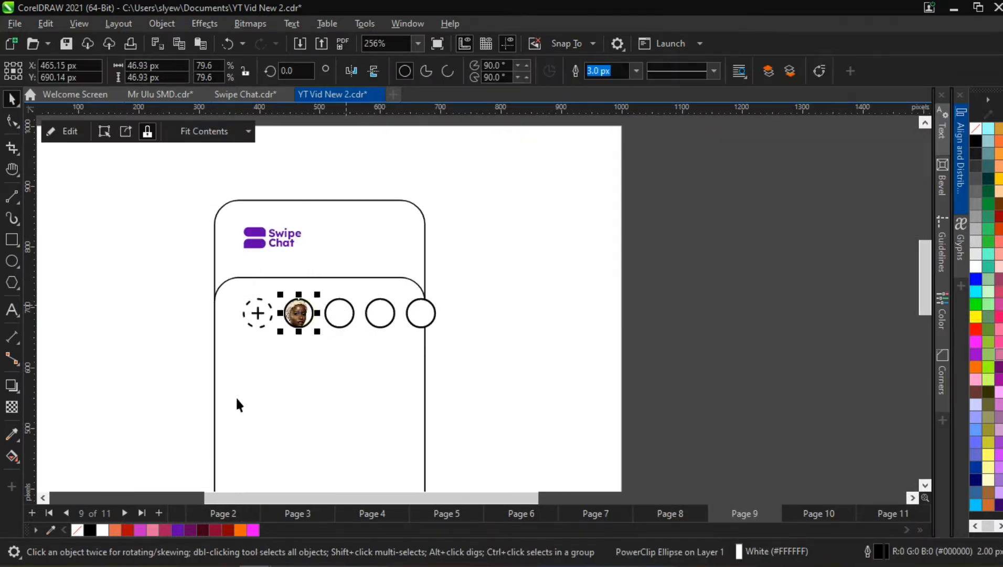
right_click(75, 530)
scroll(326, 362, down, 2)
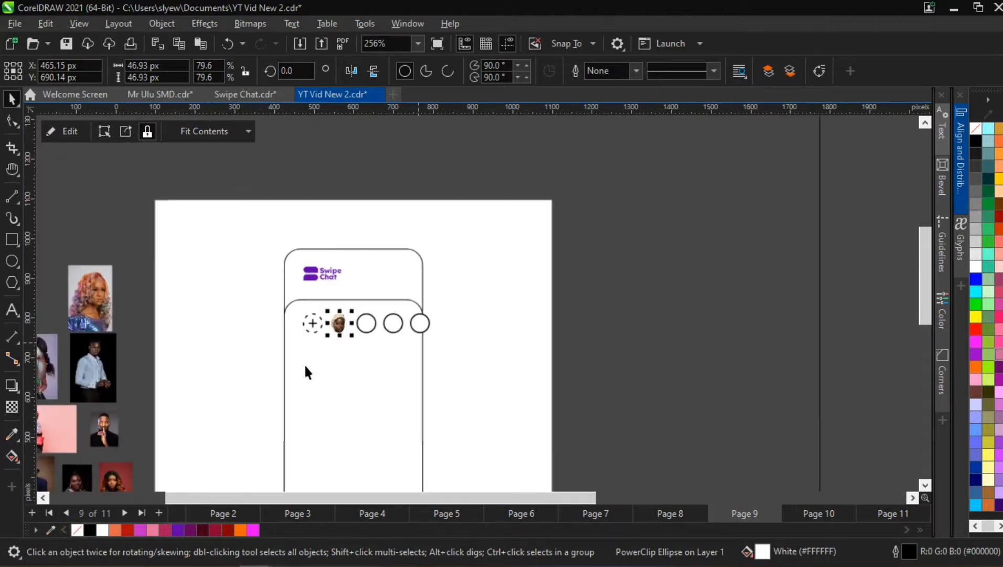
Move the pink-haired woman's photo onto the circle row and shrink it to fit the third circle
click(89, 300)
drag(89, 300, 368, 323)
scroll(368, 323, up, 4)
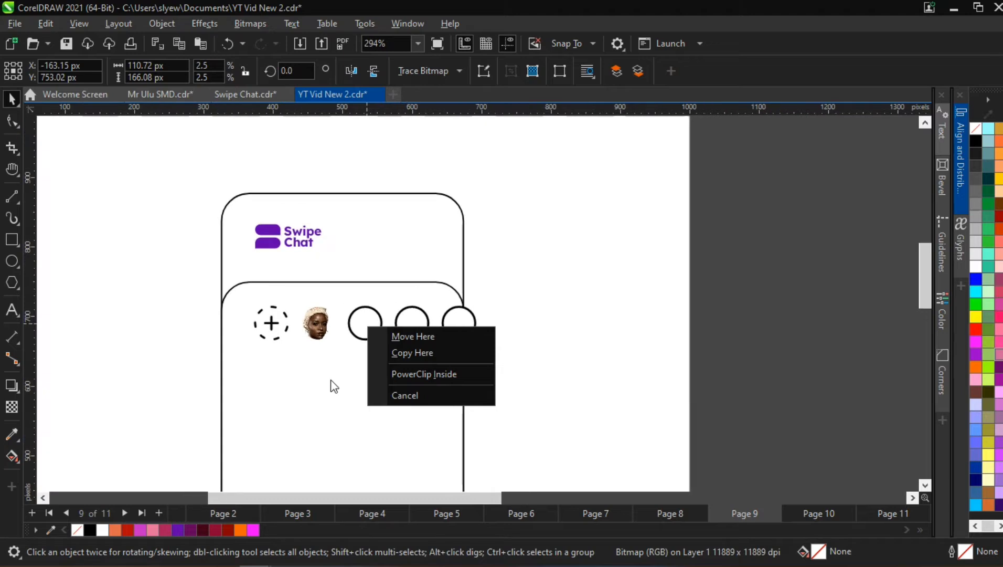
click(333, 383)
scroll(335, 367, down, 5)
drag(106, 324, 352, 346)
scroll(359, 341, up, 2)
scroll(359, 341, up, 4)
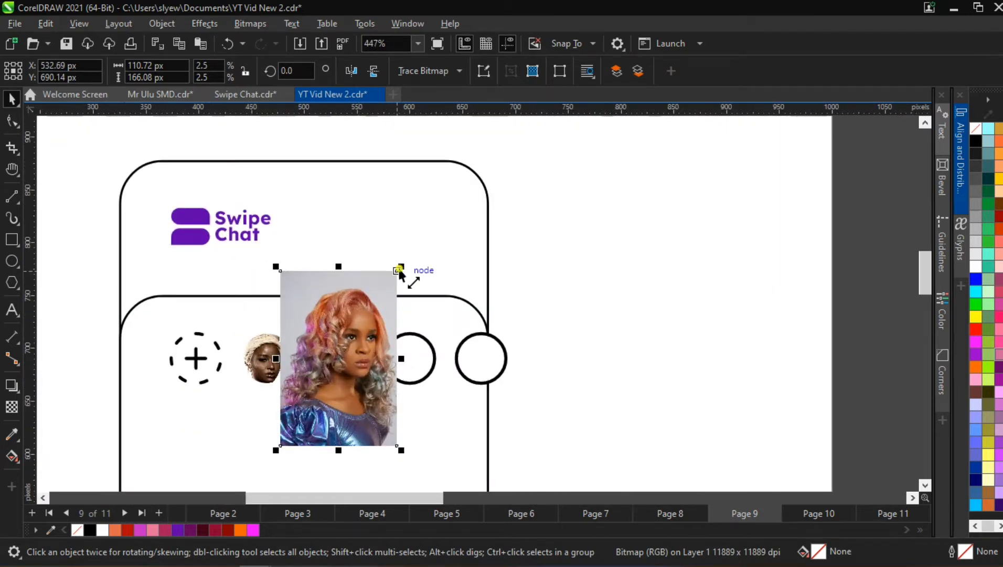
drag(399, 271, 393, 355)
scroll(341, 391, up, 2)
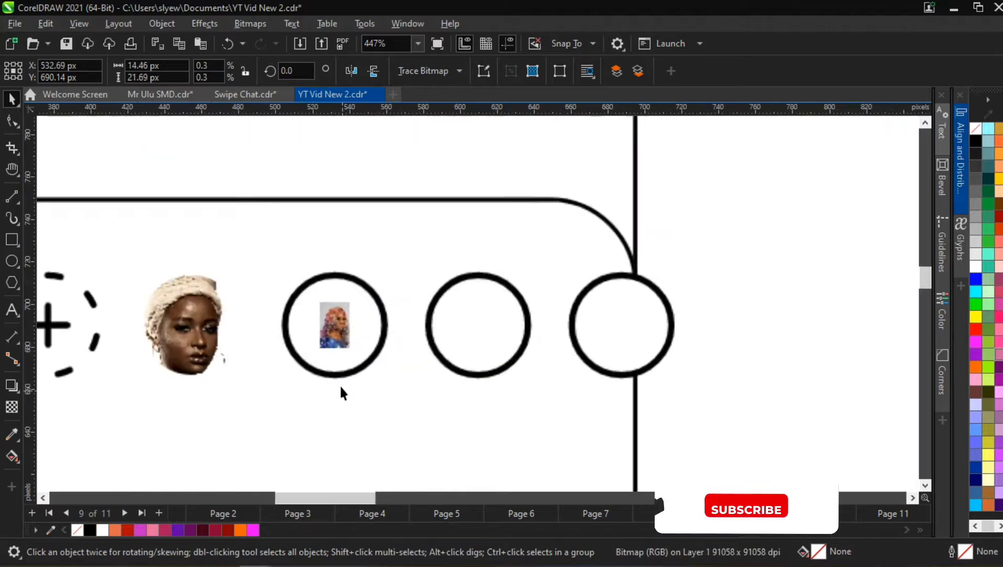
PowerClip the small photo inside the third circle and open its contents for editing
shift+click(381, 349)
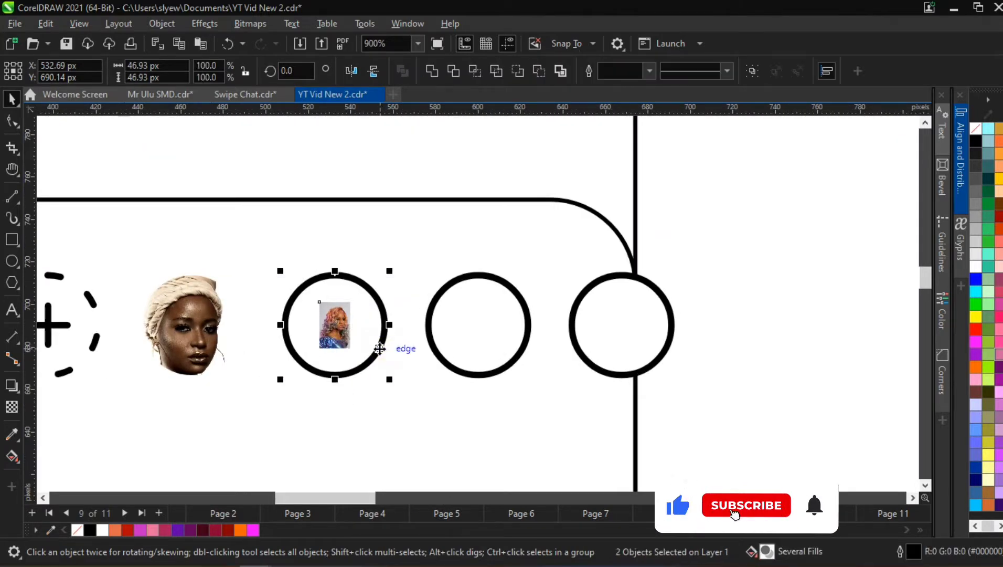
click(413, 248)
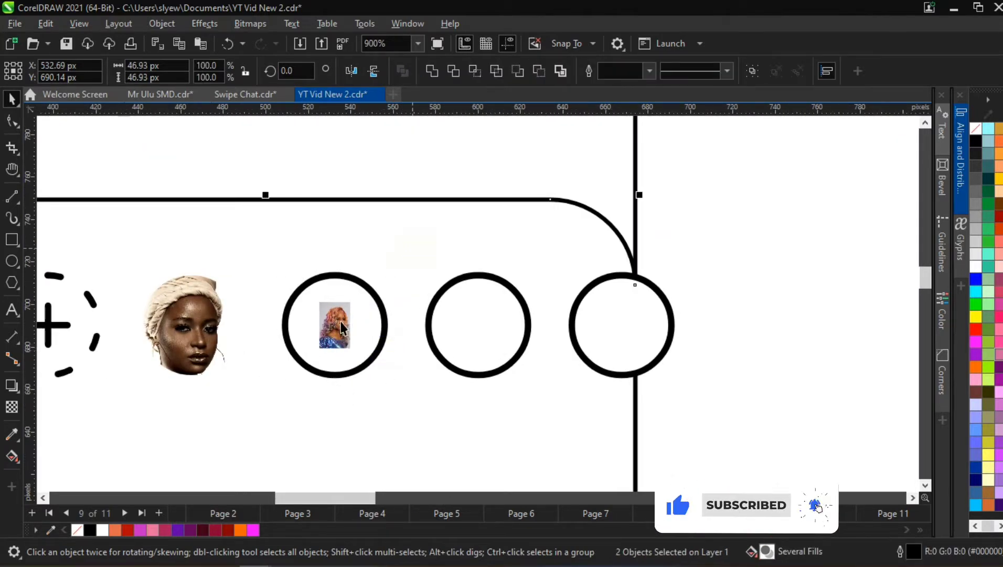
click(340, 326)
right_click(341, 322)
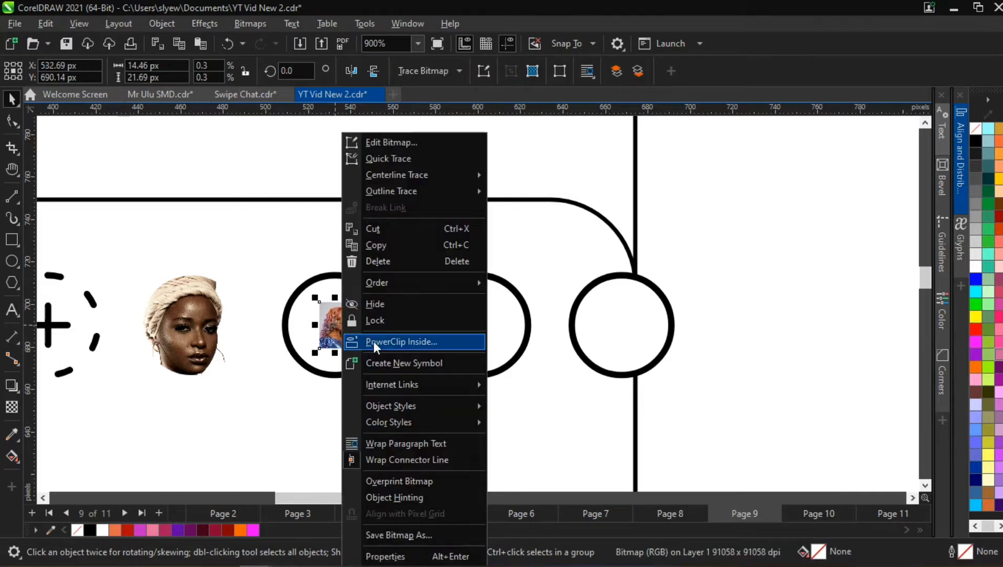
click(374, 342)
click(373, 326)
double_click(335, 332)
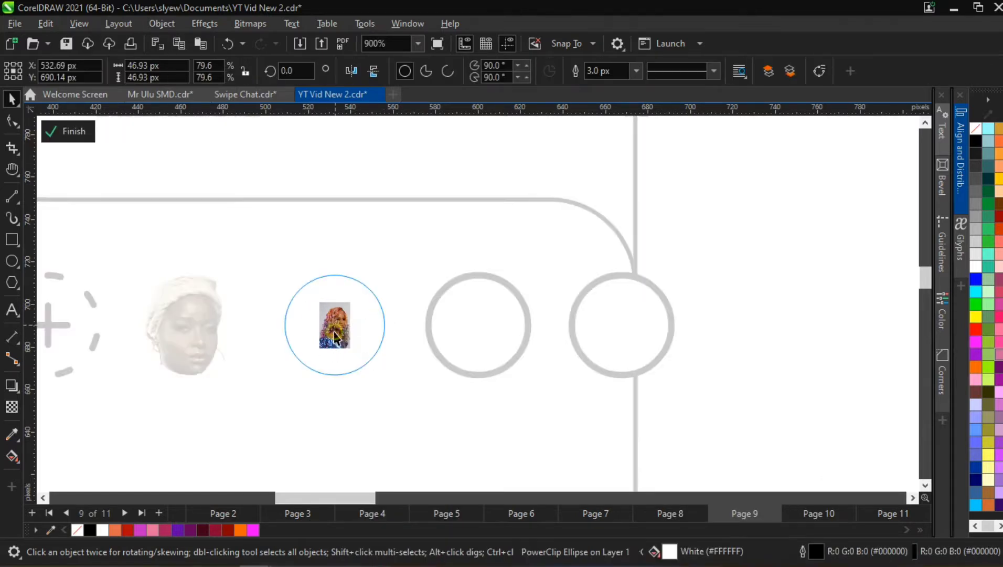
Enlarge and nudge the pink-haired photo to fill its circle, finish, and remove the circle's black outline
click(336, 336)
mouse_move(356, 356)
mouse_down()
mouse_move(400, 439)
mouse_move(388, 434)
mouse_up()
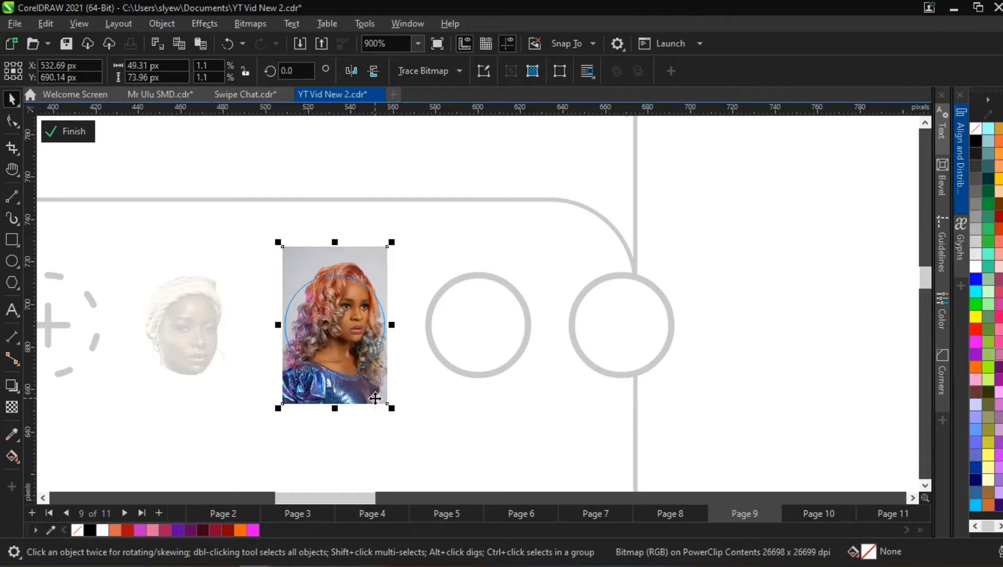
key(Down)
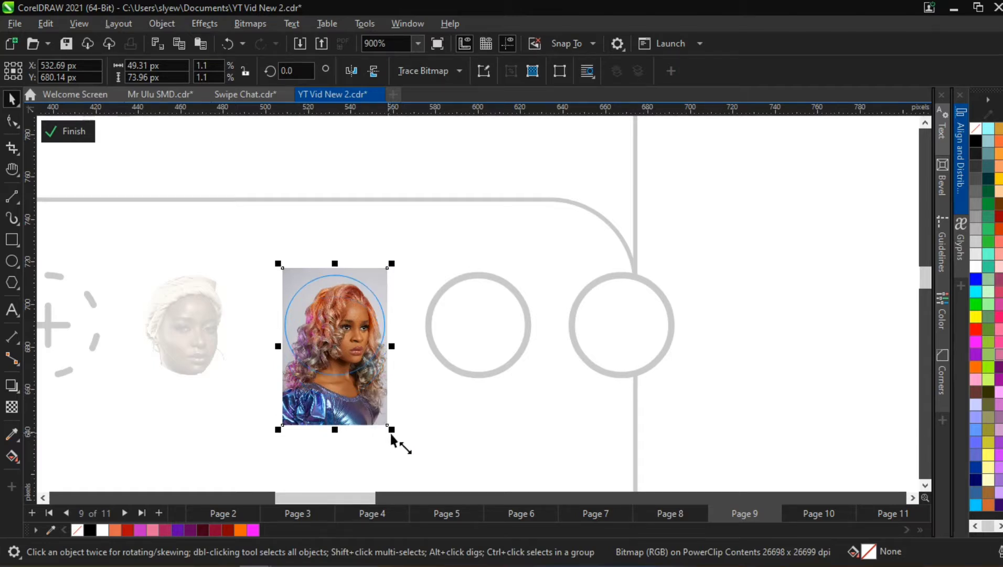
drag(383, 418, 381, 413)
scroll(305, 354, down, 3)
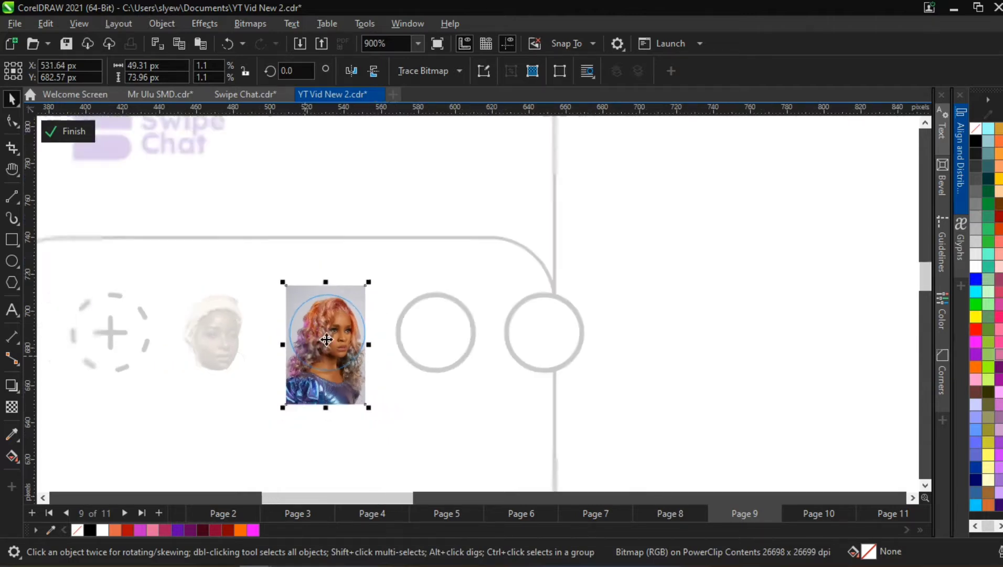
ctrl+click(581, 258)
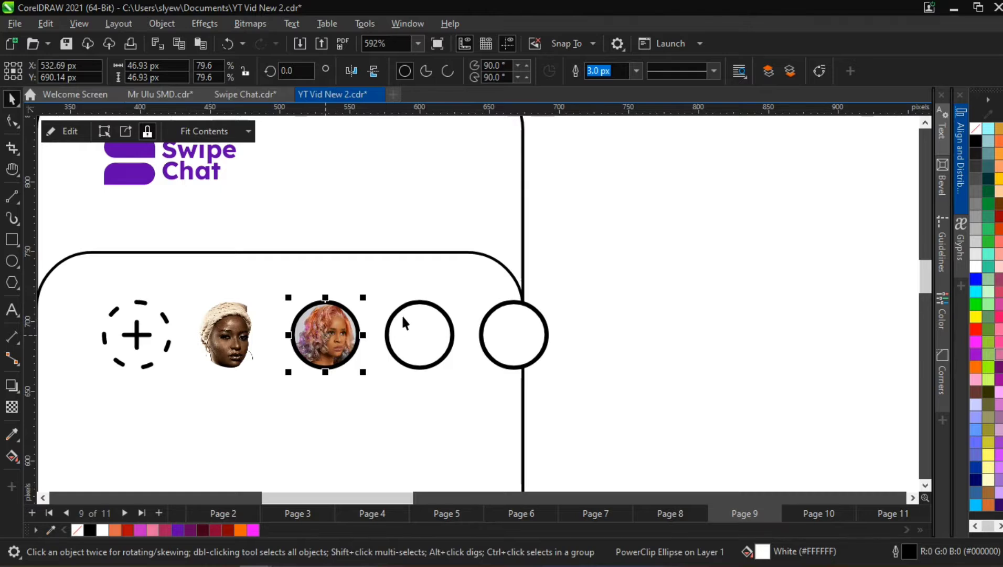
scroll(402, 317, down, 3)
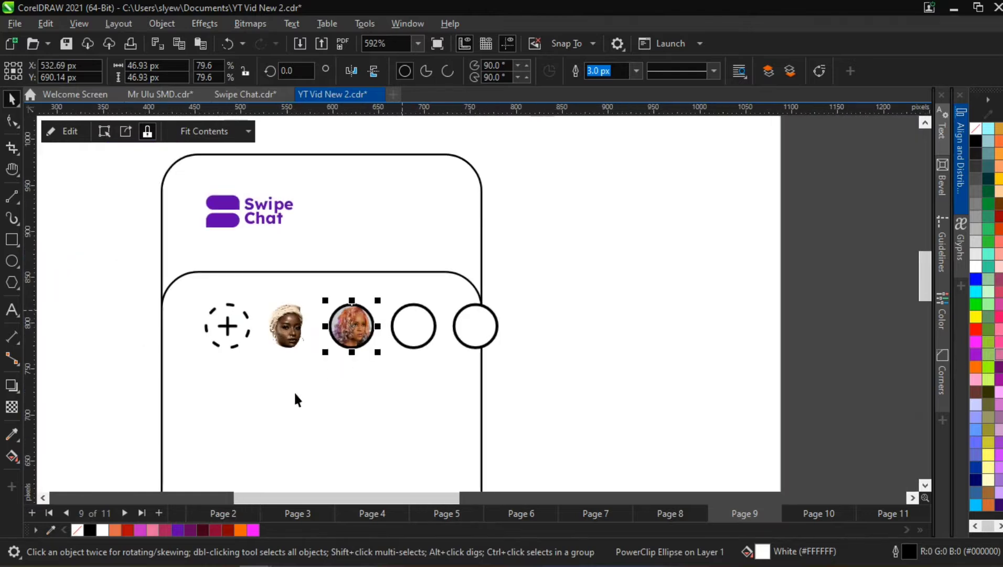
right_click(82, 528)
Move the woman-with-rose photo onto the row, shrink it, and centre it on the next empty circle
click(365, 349)
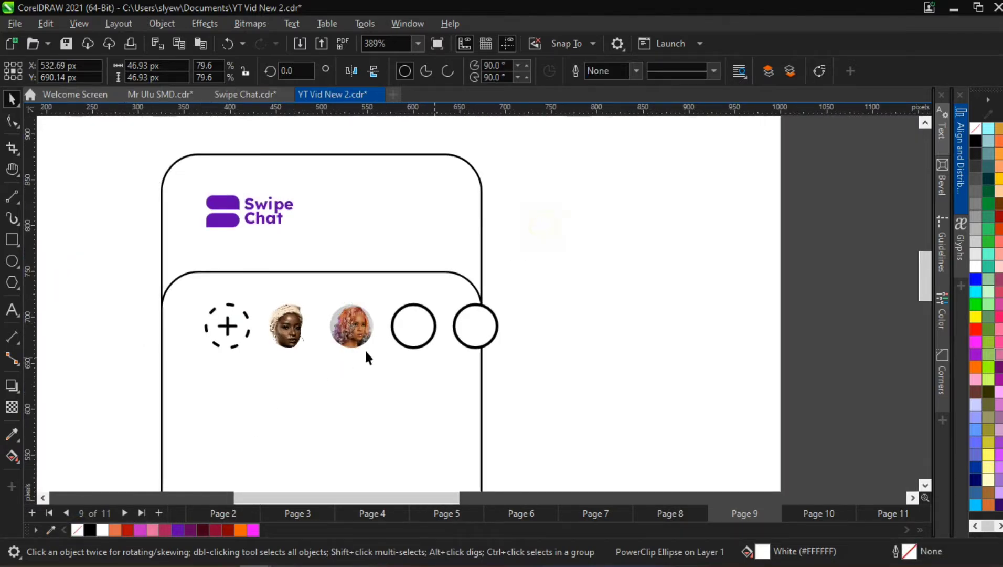
scroll(350, 357, down, 6)
scroll(139, 336, down, 3)
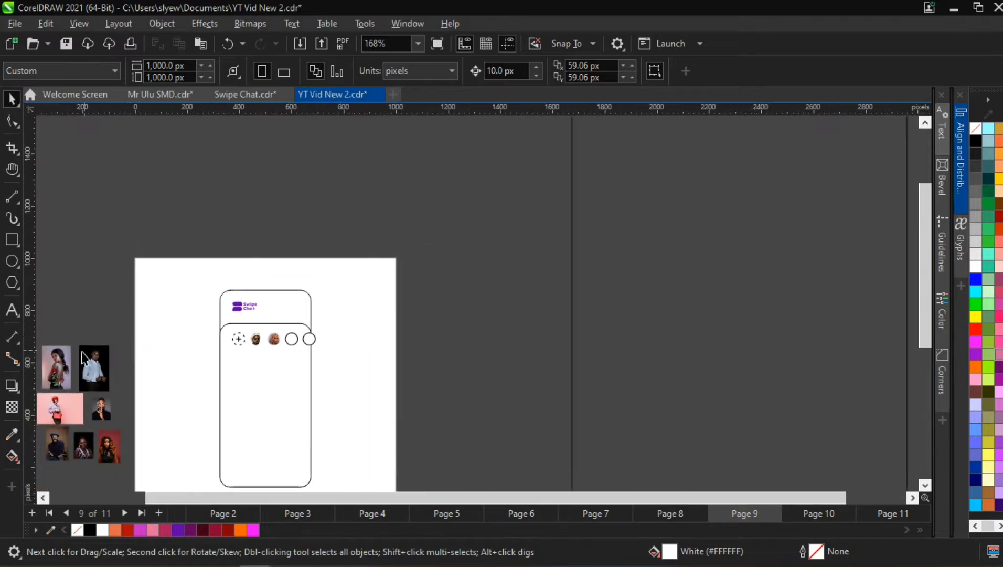
drag(65, 359, 289, 329)
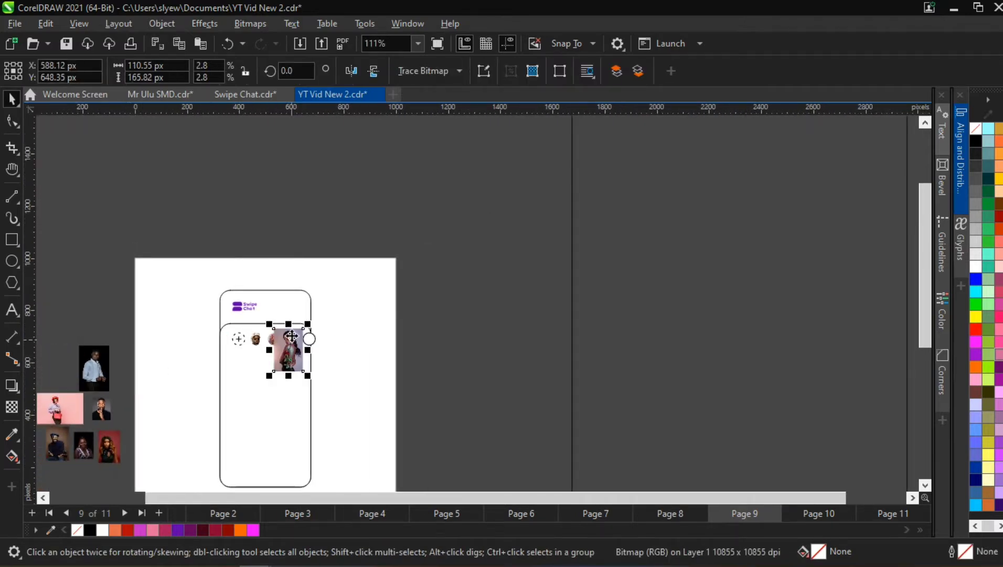
scroll(289, 328, up, 3)
drag(348, 334, 341, 405)
shift+click(296, 386)
key(e)
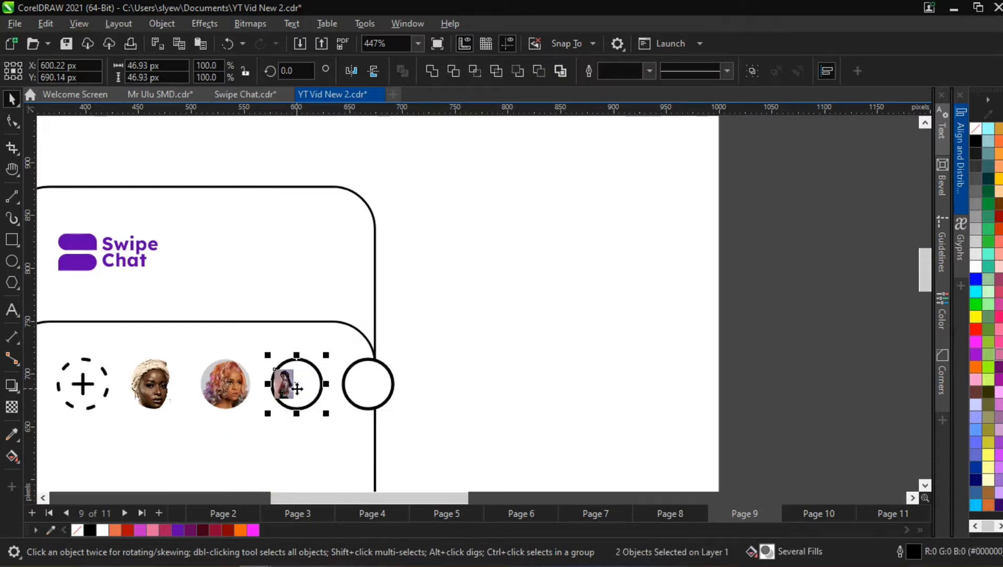
key(c)
PowerClip the rose photo inside that circle, then enlarge and lower it to fill the circle
scroll(284, 440, up, 4)
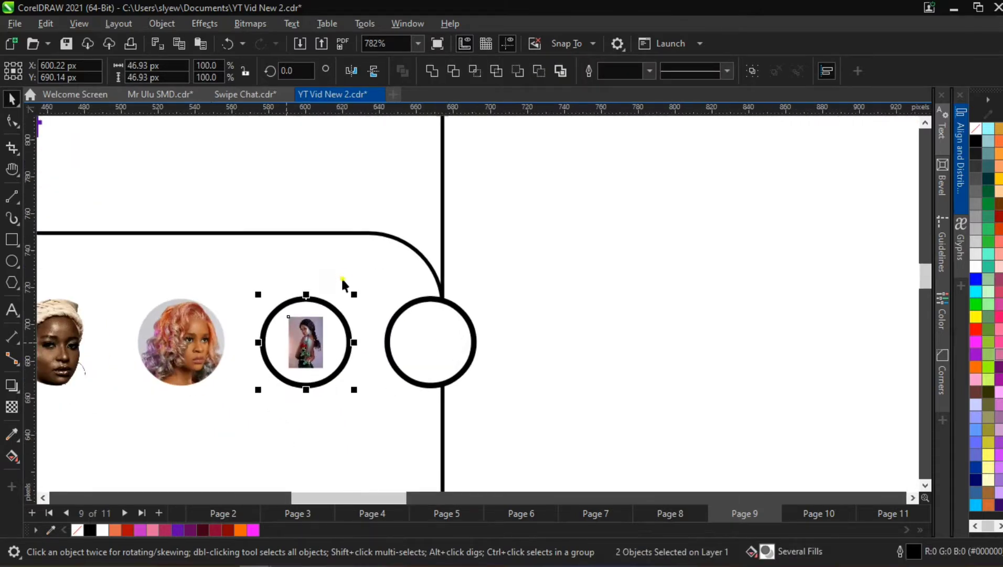
click(307, 332)
click(307, 332)
right_click(307, 332)
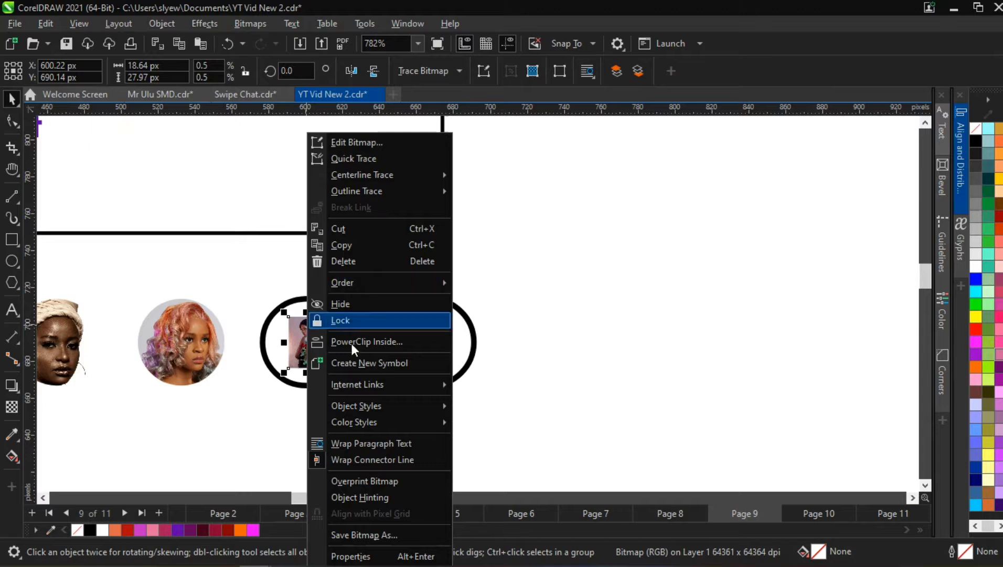
click(352, 343)
click(337, 338)
double_click(314, 340)
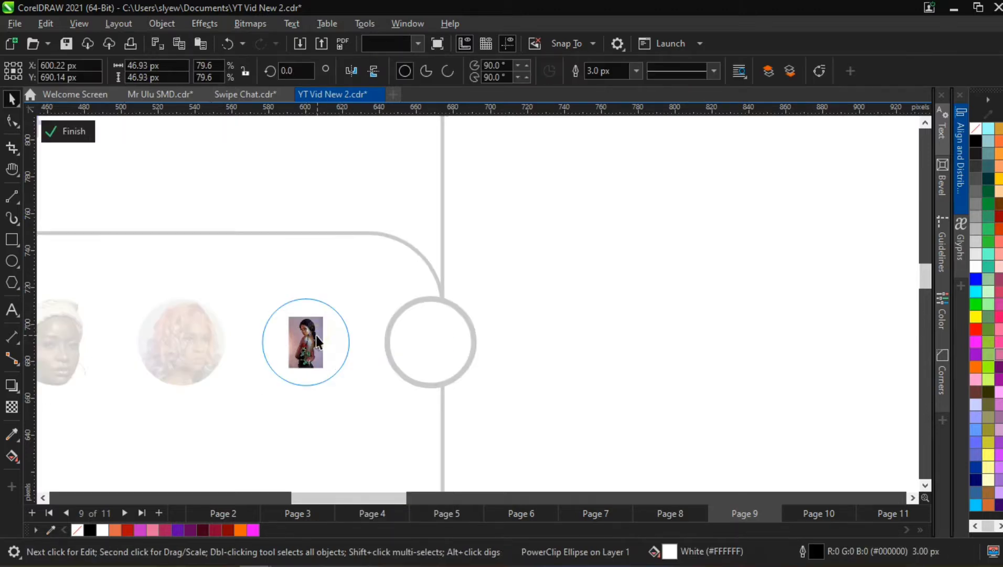
drag(328, 373, 355, 428)
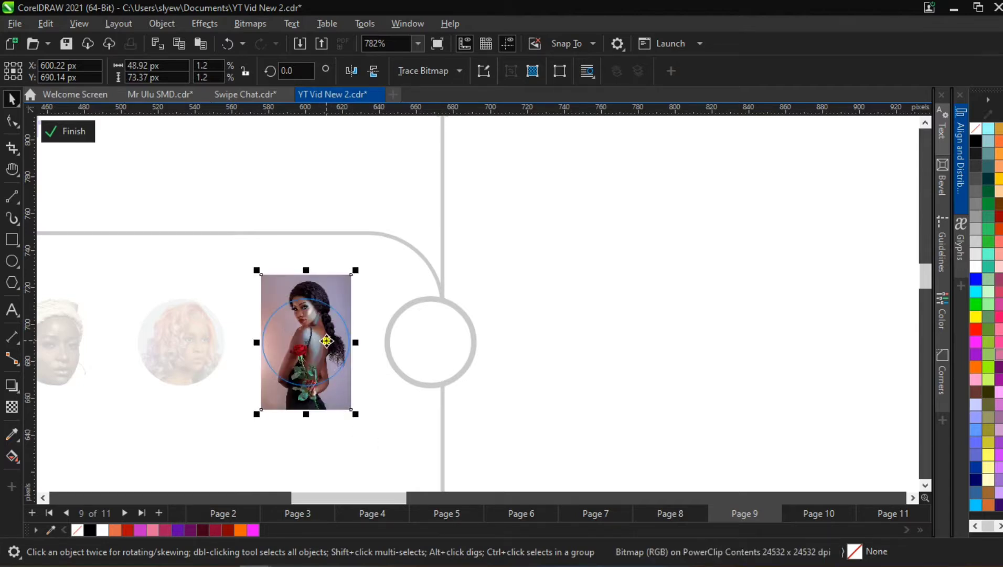
drag(328, 349, 323, 362)
scroll(322, 362, down, 5)
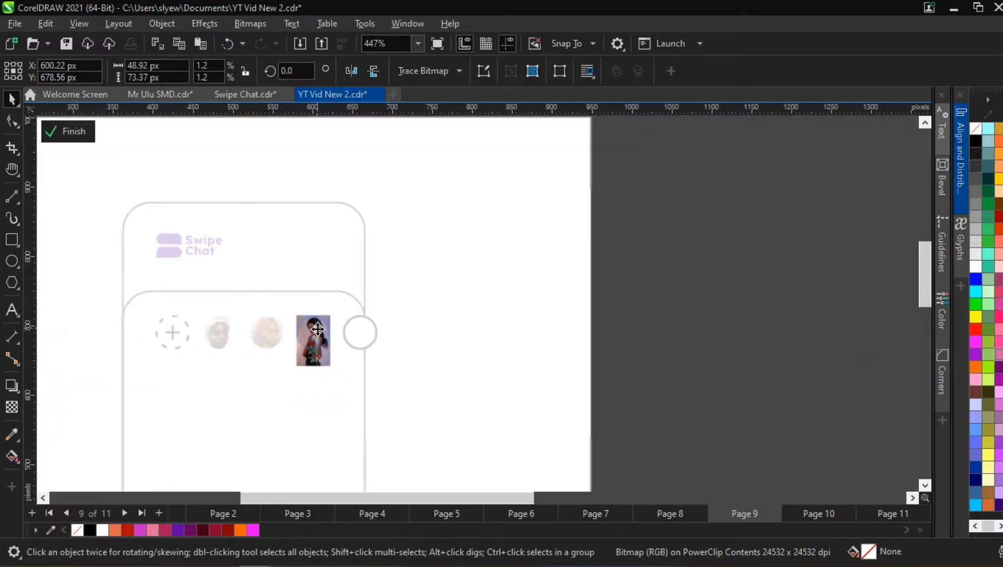
ctrl+click(419, 351)
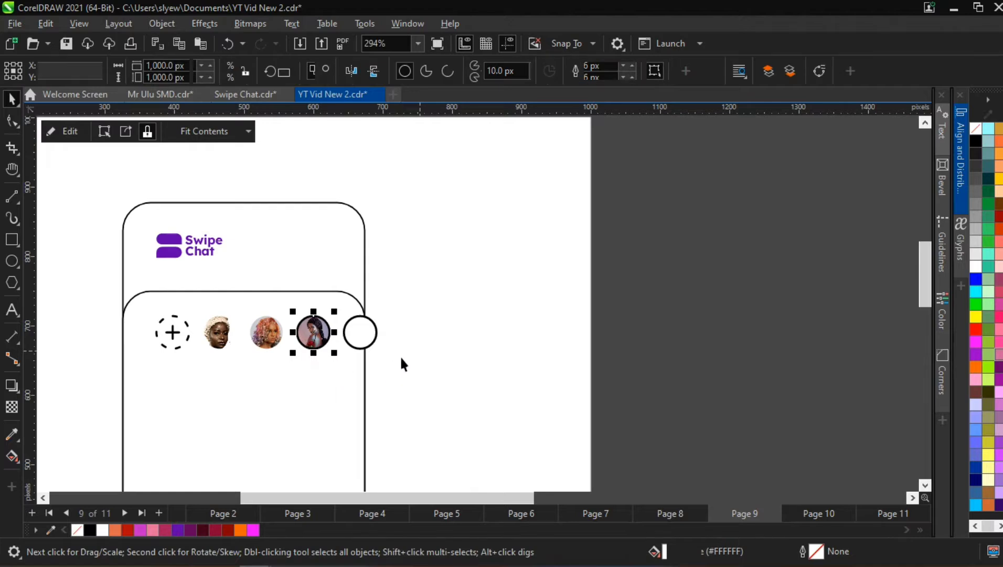
Remove the selected circle's black outline using the No Color swatch
right_click(77, 527)
scroll(336, 320, down, 3)
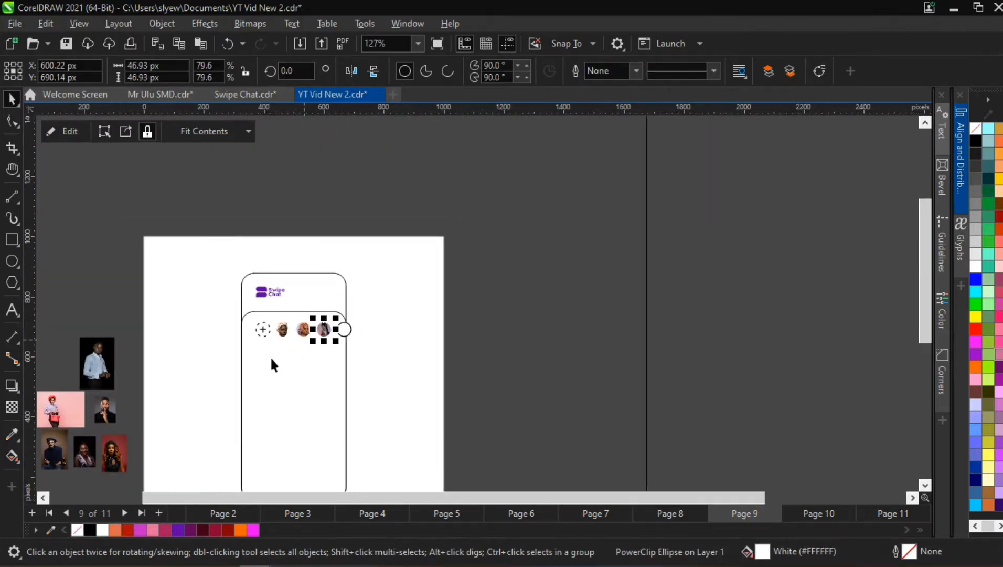
mouse_move(566, 6)
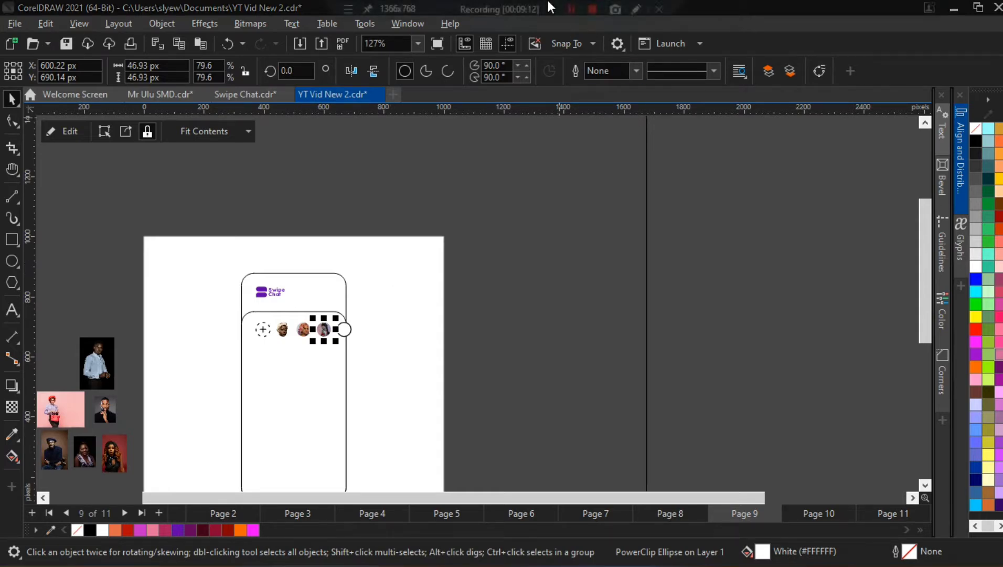
click(571, 4)
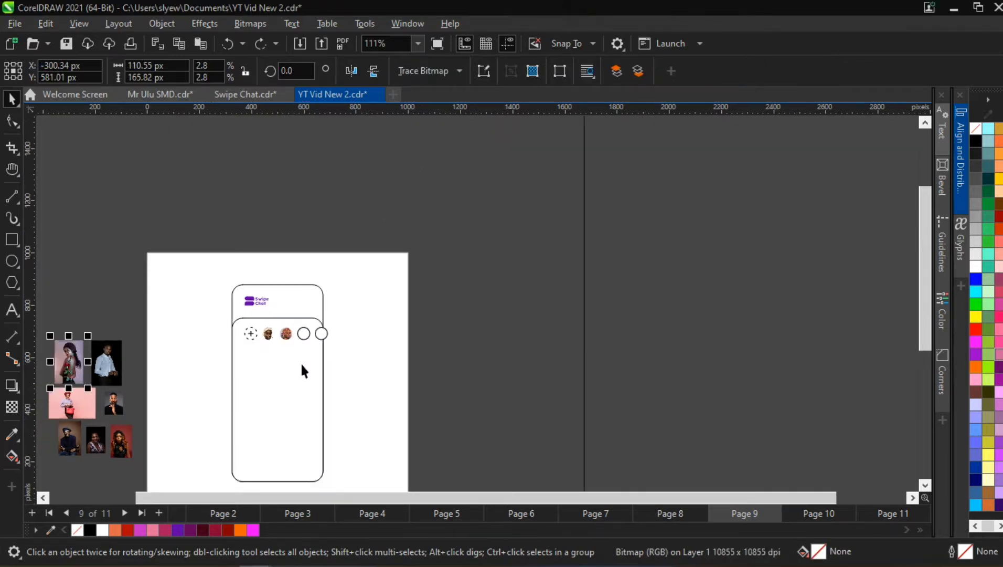
scroll(360, 298, down, 2)
scroll(215, 351, up, 2)
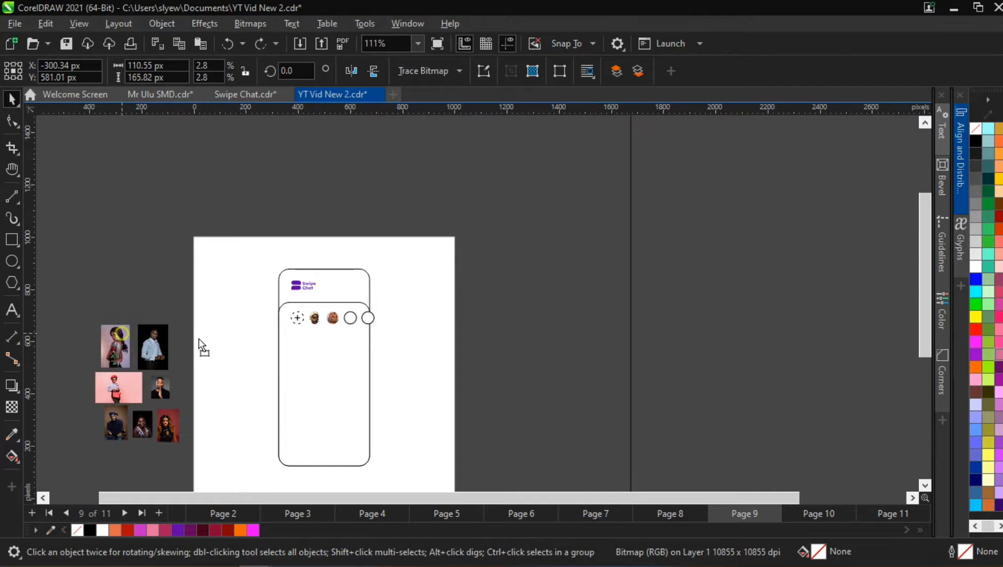
Move the rose photo onto the mockup, shrink it to circle size and centre it on the third circle
drag(126, 348, 354, 332)
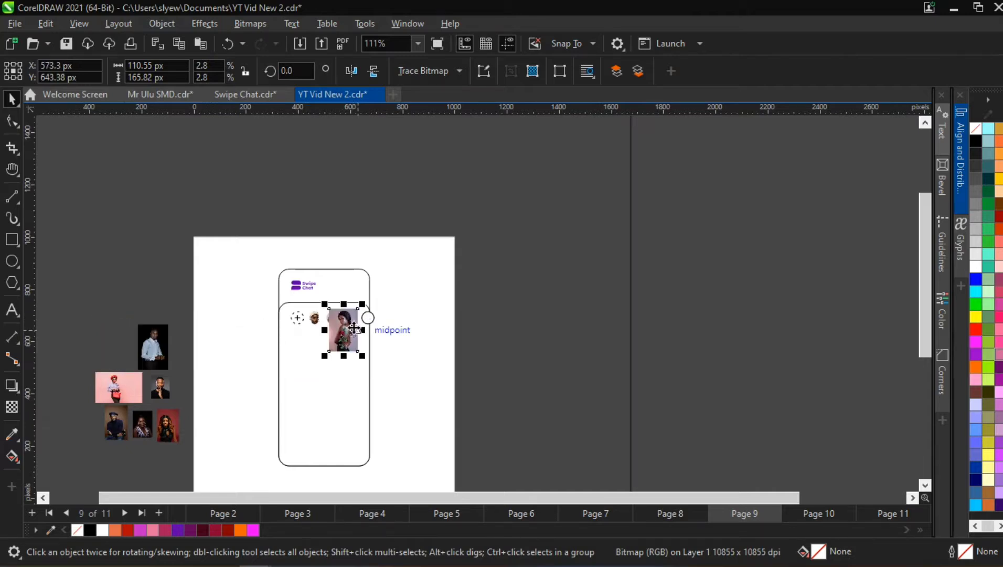
scroll(354, 328, up, 4)
drag(367, 279, 373, 325)
scroll(354, 319, up, 4)
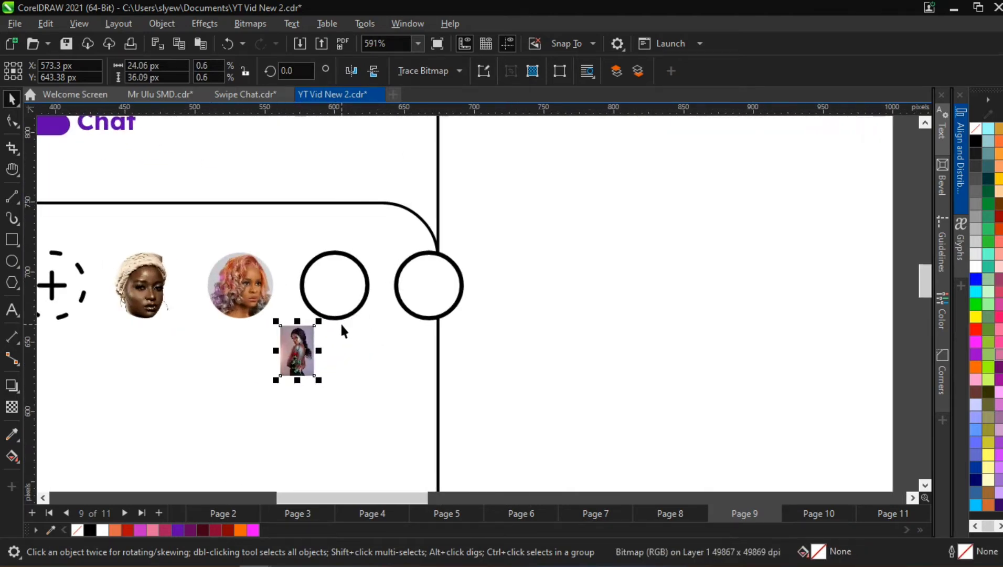
shift+click(331, 296)
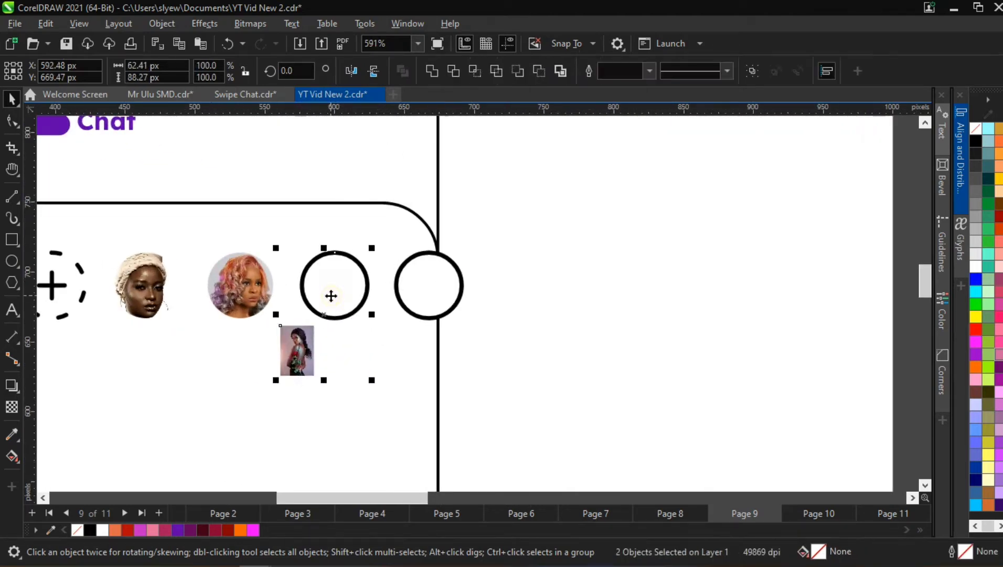
key(e)
key(c)
PowerClip the rose photo inside the third story circle
click(386, 226)
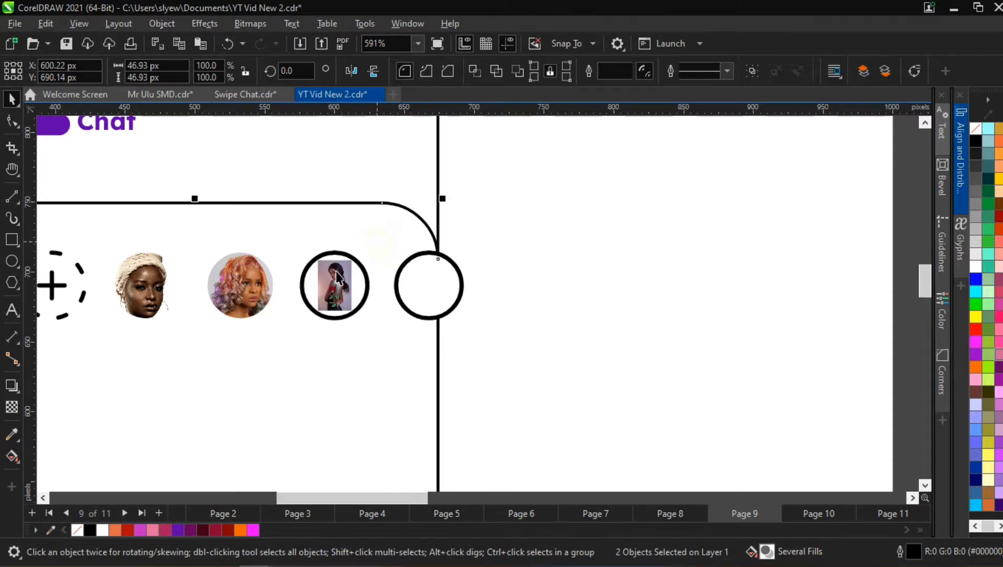
click(340, 303)
scroll(340, 302, up, 3)
right_click(340, 284)
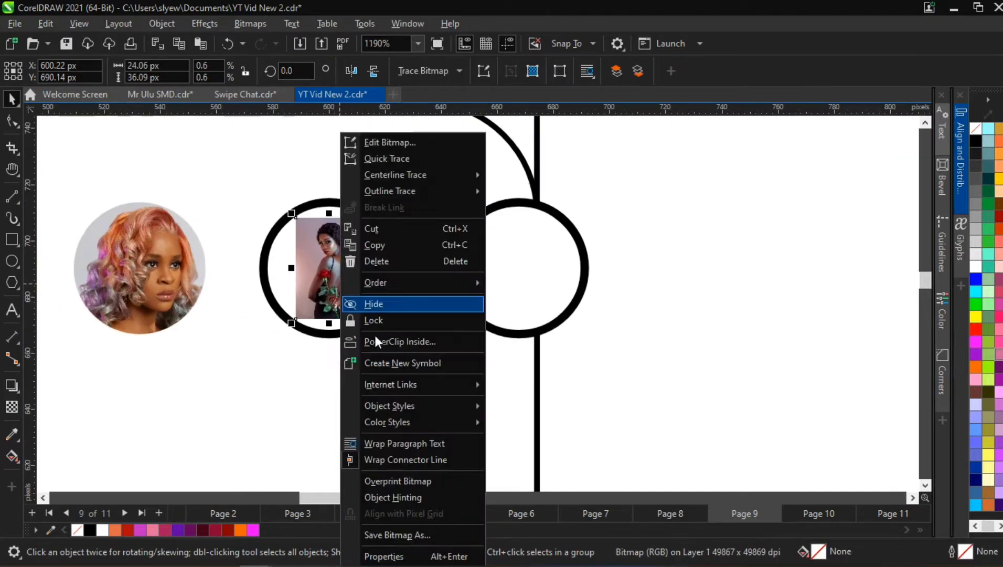
click(377, 337)
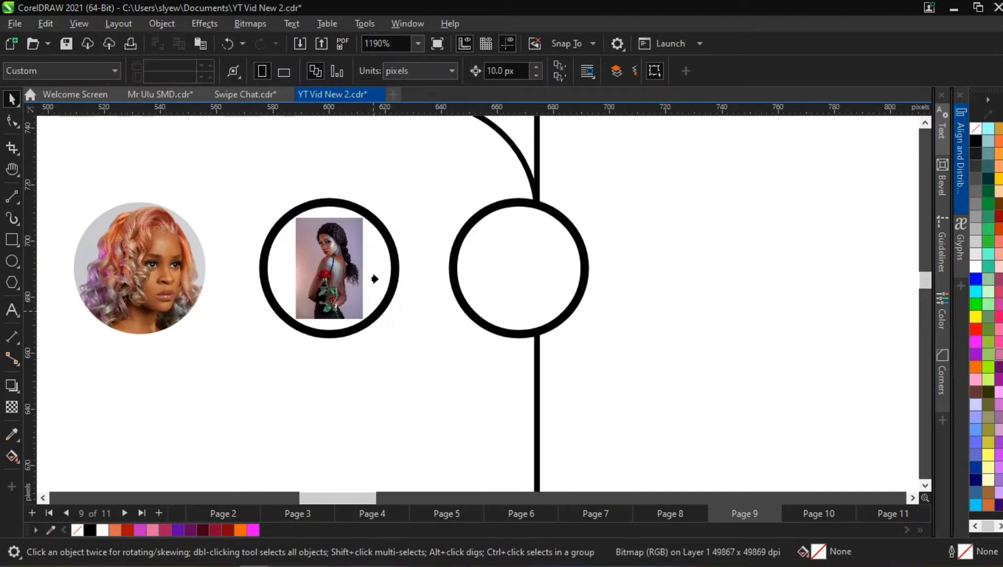
Enlarge the clipped photo and shift it lower inside the circle, then finish editing
double_click(329, 274)
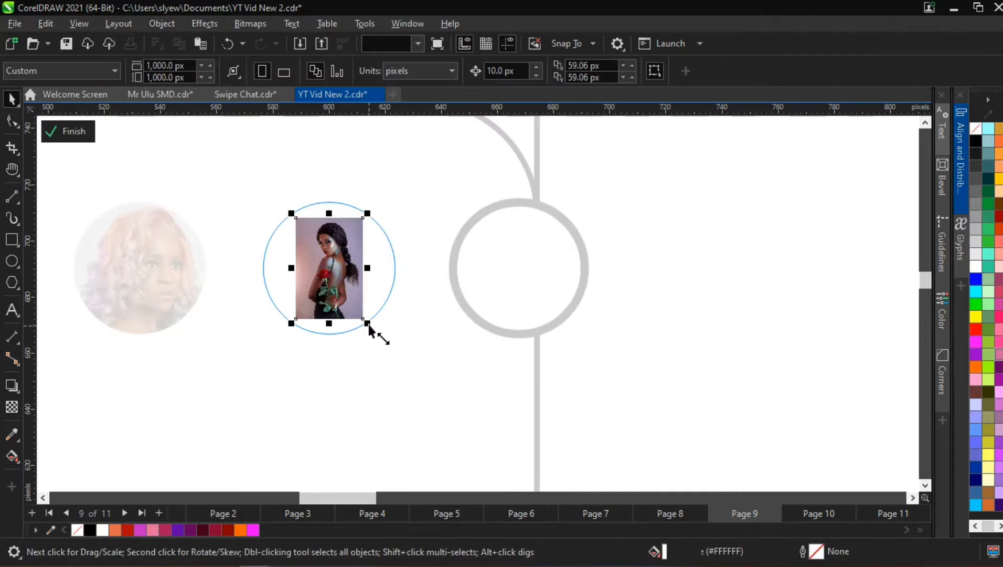
drag(368, 324, 403, 421)
drag(376, 181, 374, 211)
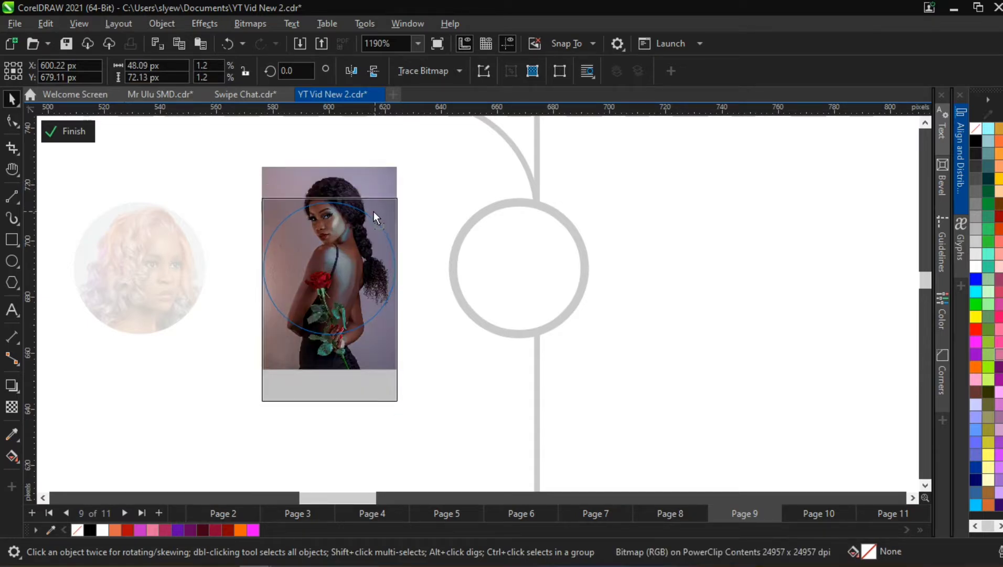
scroll(409, 247, down, 3)
click(557, 254)
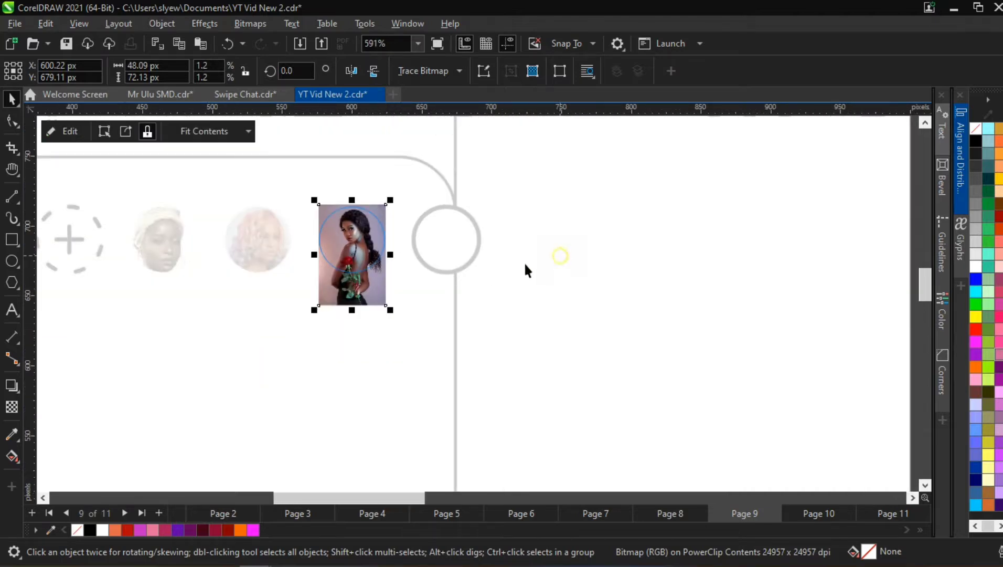
Remove the third circle's black outline
scroll(420, 281, down, 1)
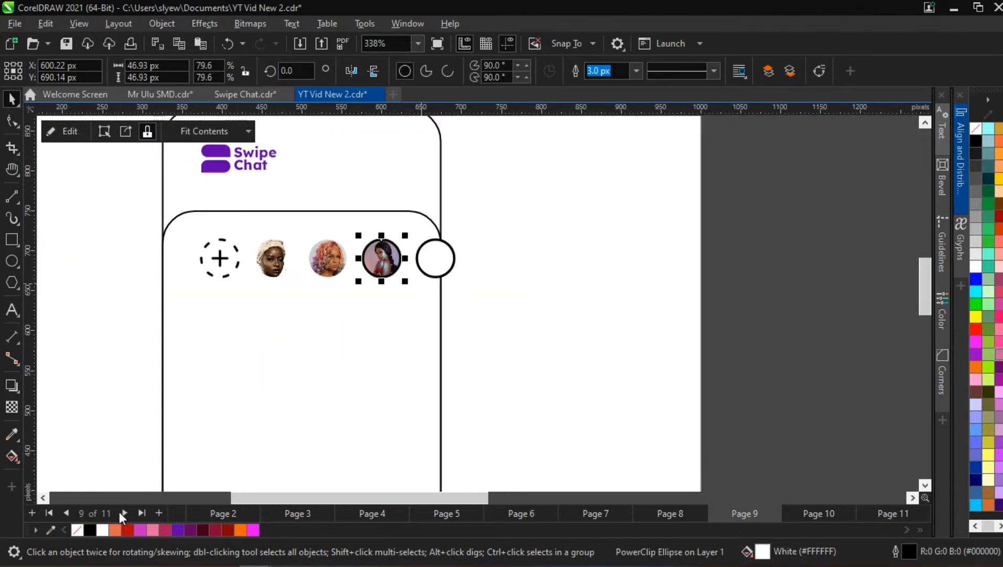
right_click(77, 529)
scroll(324, 348, down, 2)
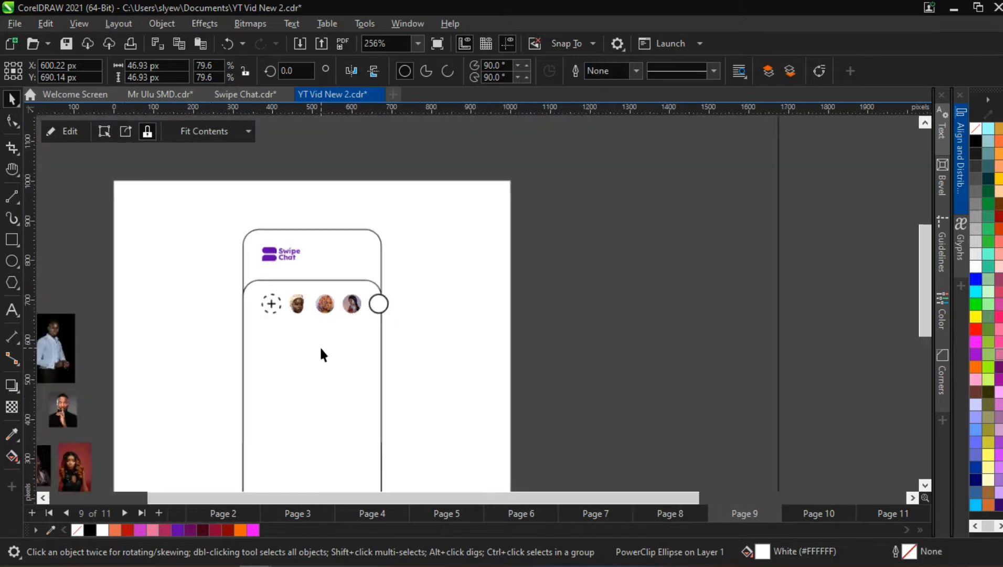
Bring the man's photo beside the story row, shrink it and centre it on the last circle
scroll(239, 283, down, 3)
drag(152, 344, 362, 324)
scroll(361, 324, up, 3)
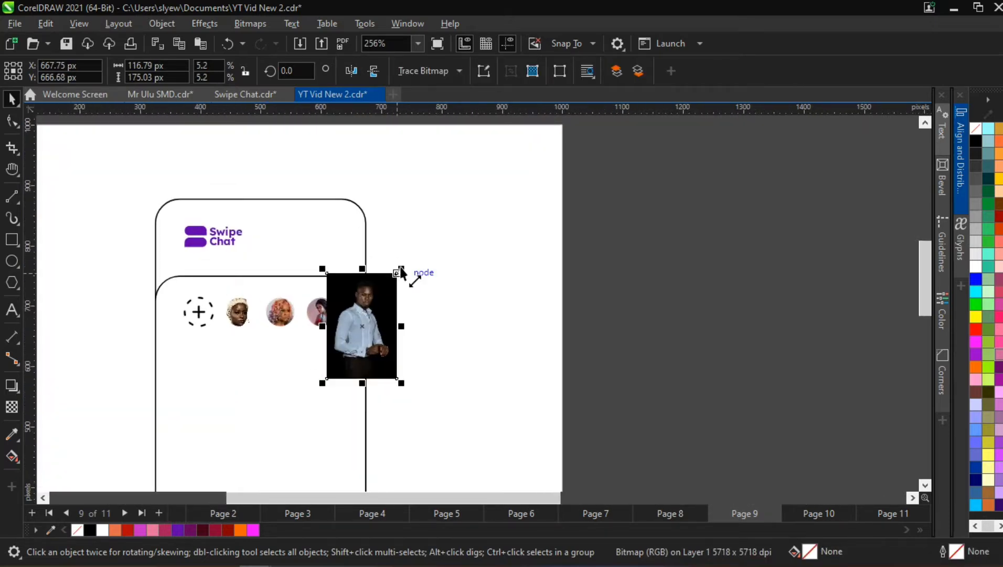
drag(400, 271, 348, 349)
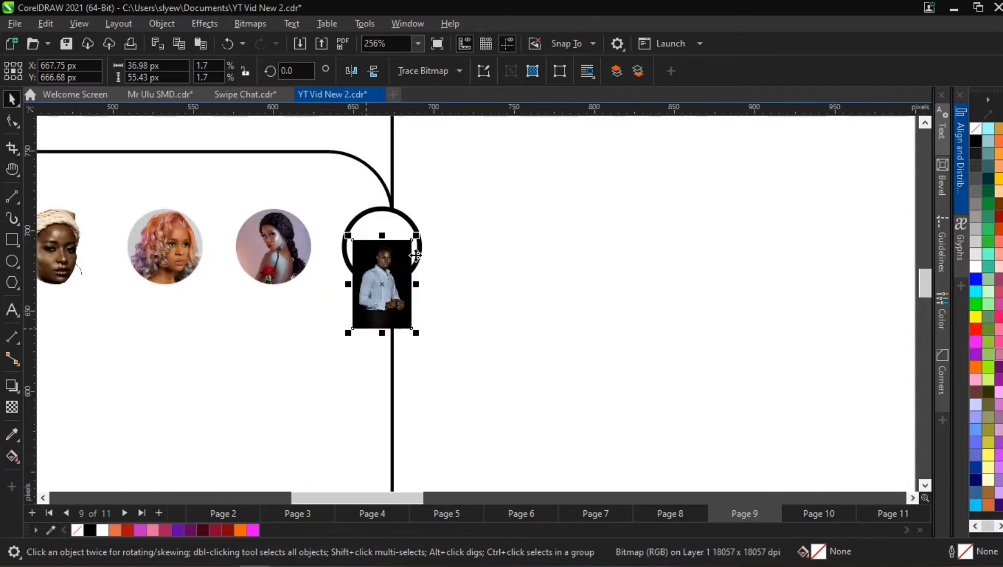
scroll(411, 242, up, 2)
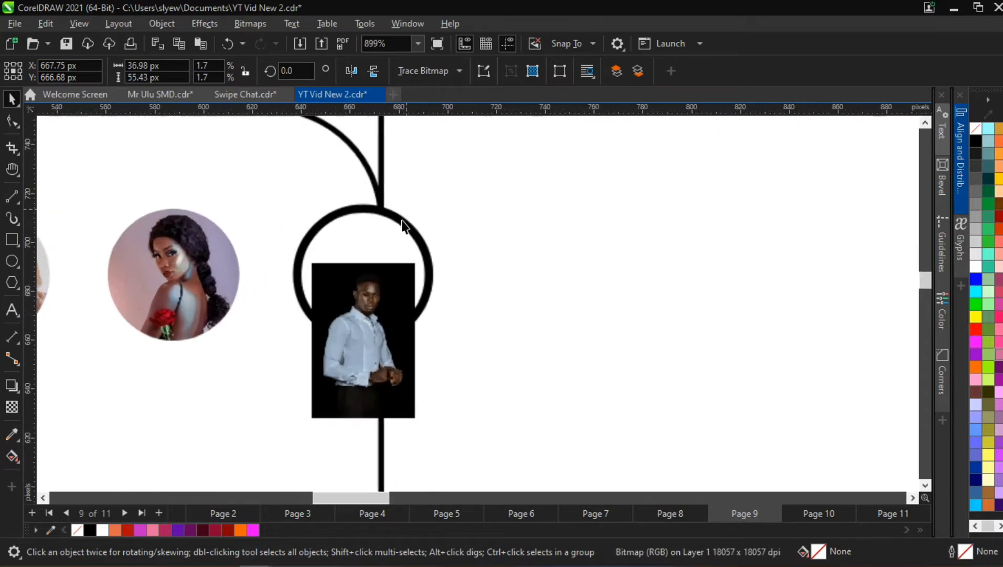
drag(419, 259, 410, 279)
shift+click(403, 267)
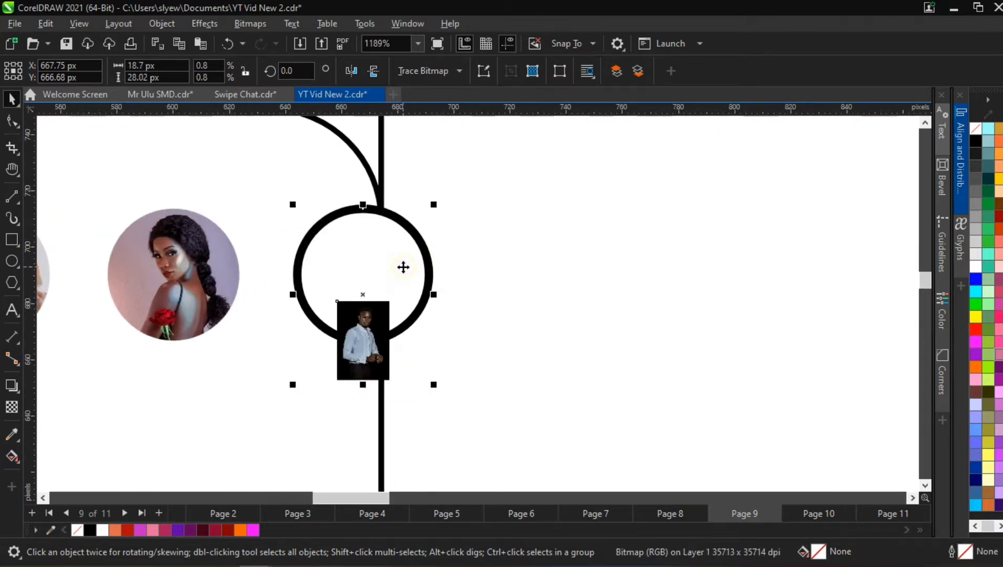
key(e)
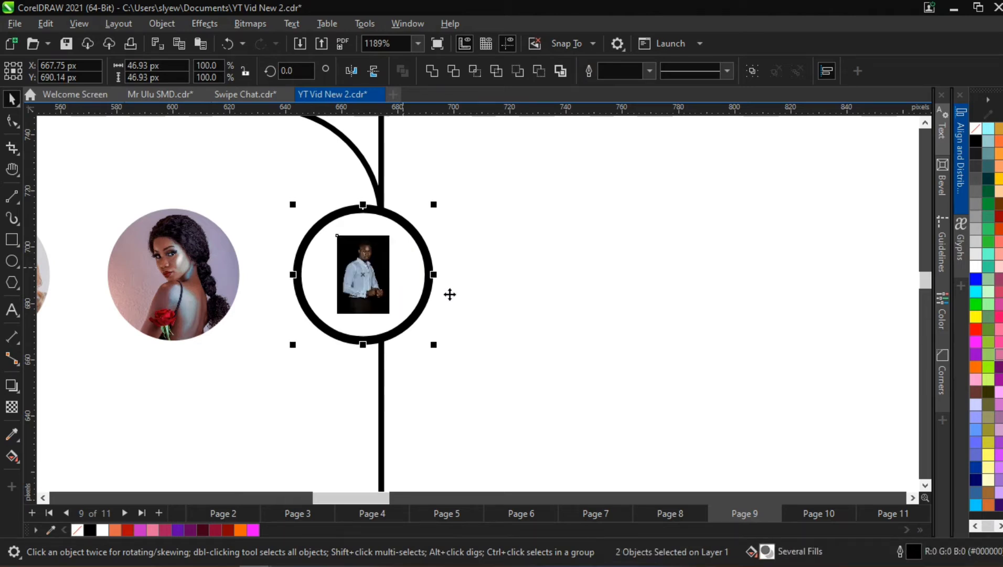
PowerClip the man's photo inside the last story circle
click(401, 287)
right_click(372, 277)
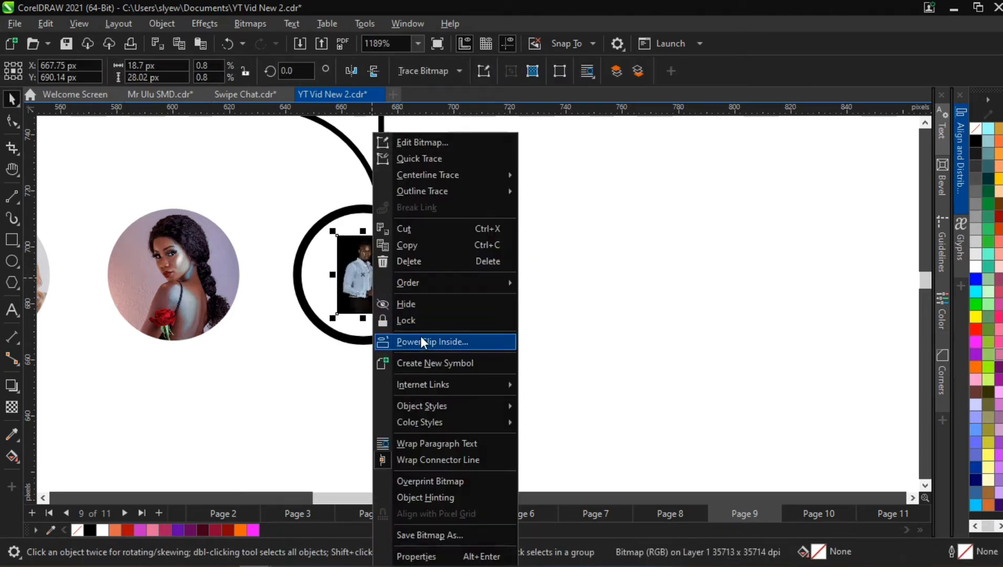
click(420, 341)
click(414, 286)
Enlarge the man's photo to fill the circle, position it lower, and finish editing
ctrl+click(390, 286)
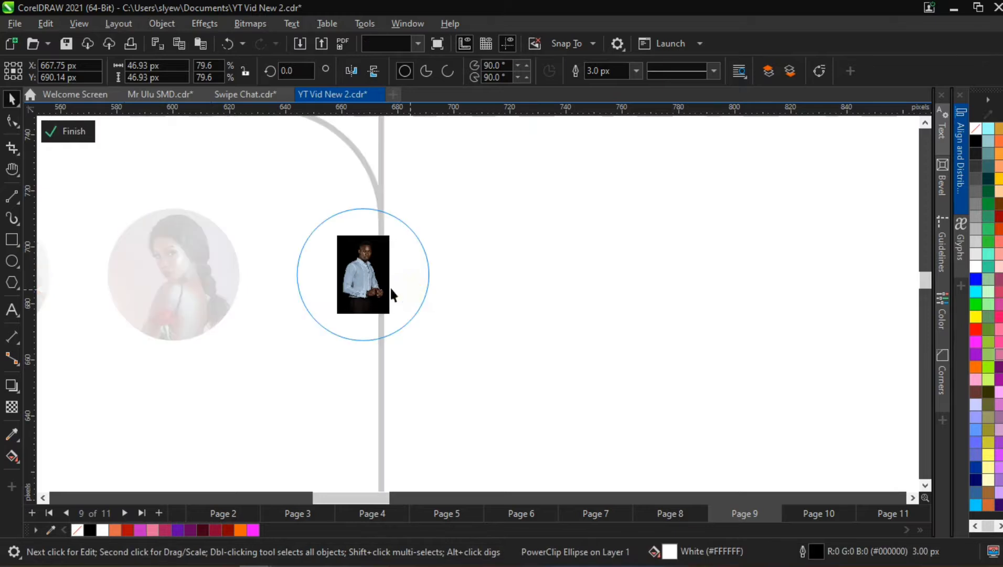
drag(395, 321, 445, 413)
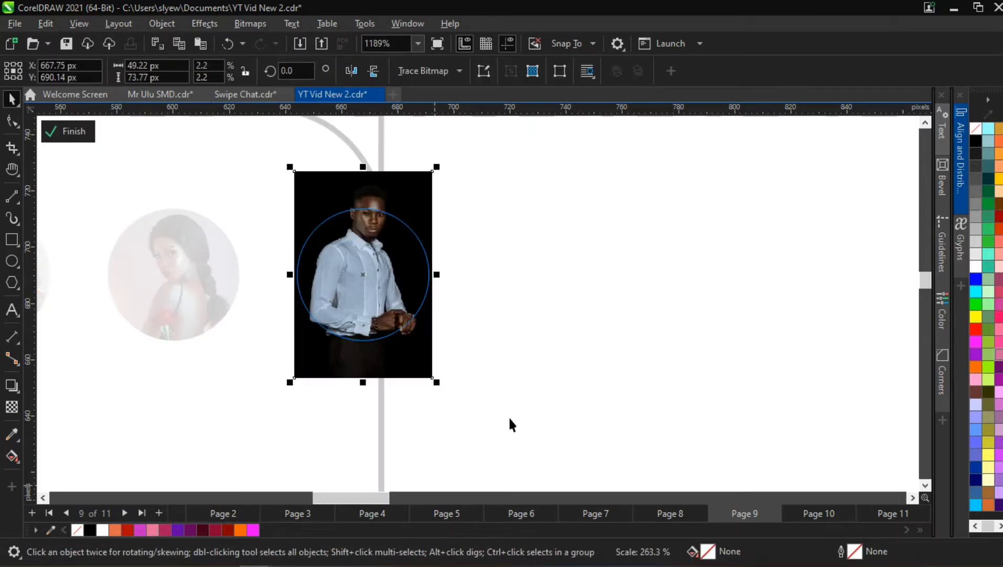
drag(412, 175, 411, 211)
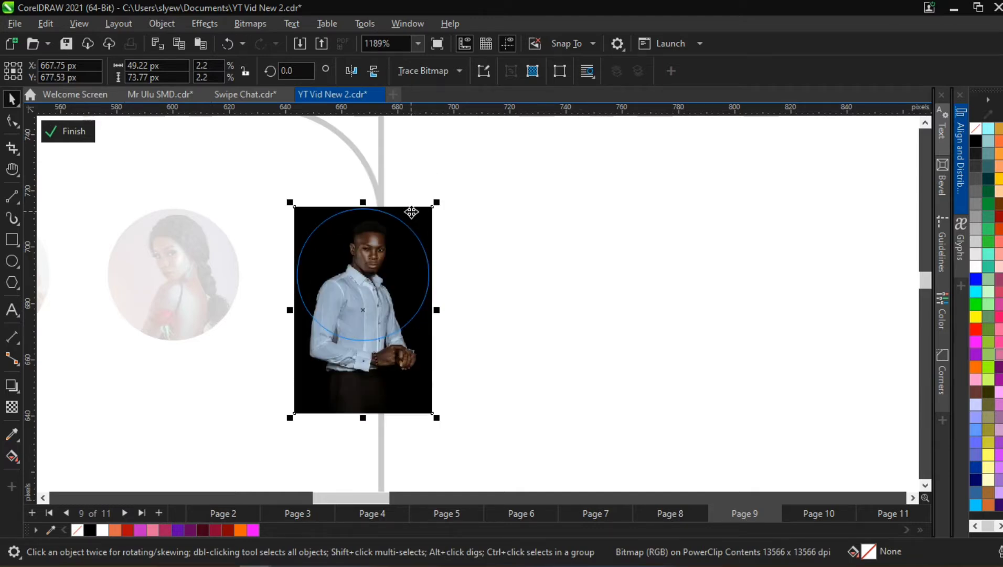
key(Up)
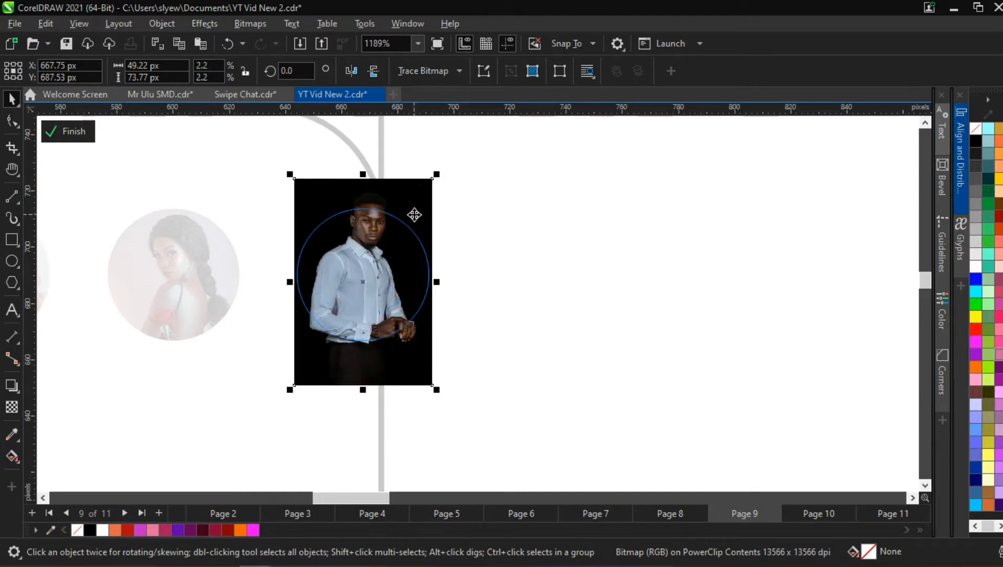
drag(415, 181, 415, 202)
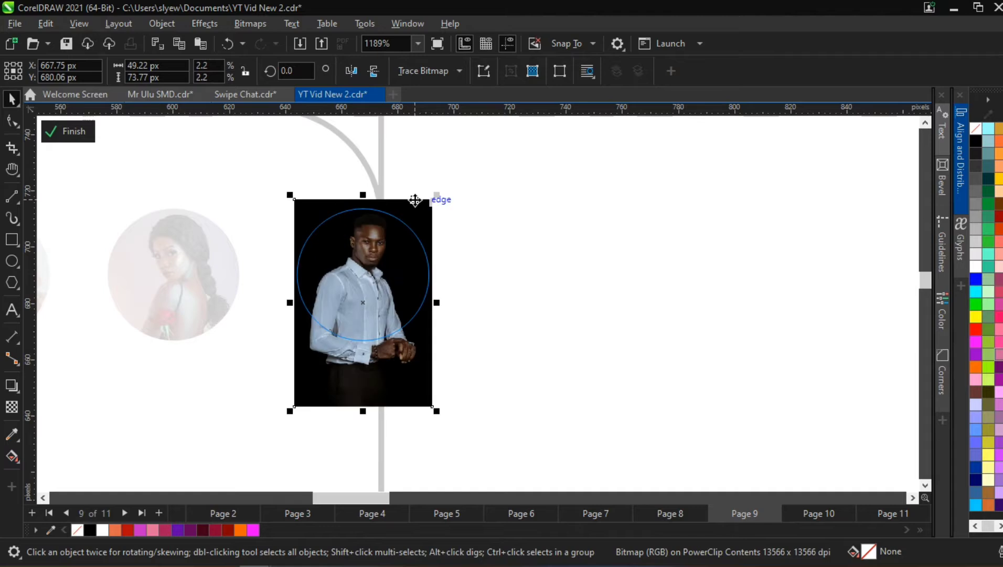
ctrl+click(485, 244)
Remove the last photo circle's black outline and clear the selection
scroll(482, 239, down, 1)
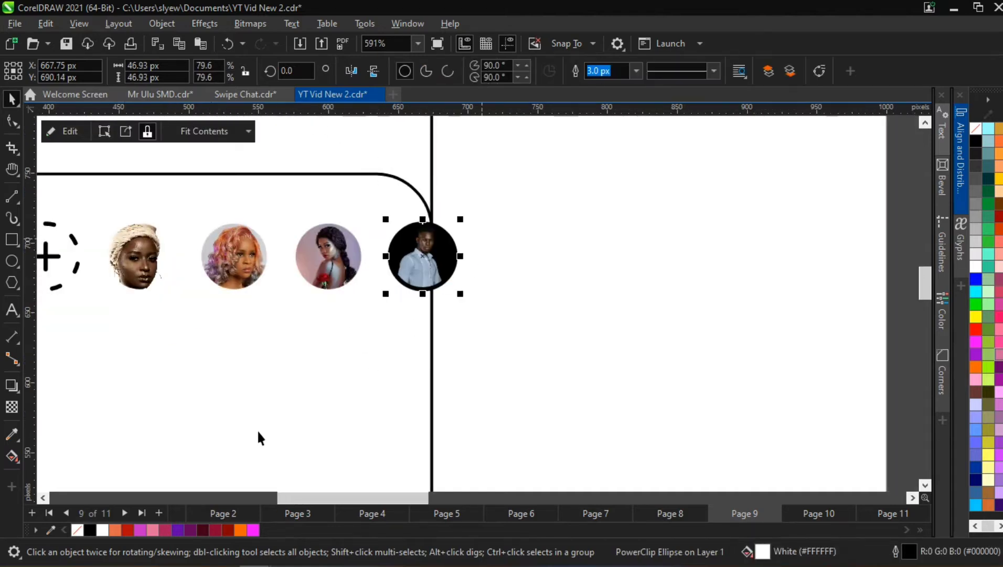
right_click(82, 527)
click(474, 265)
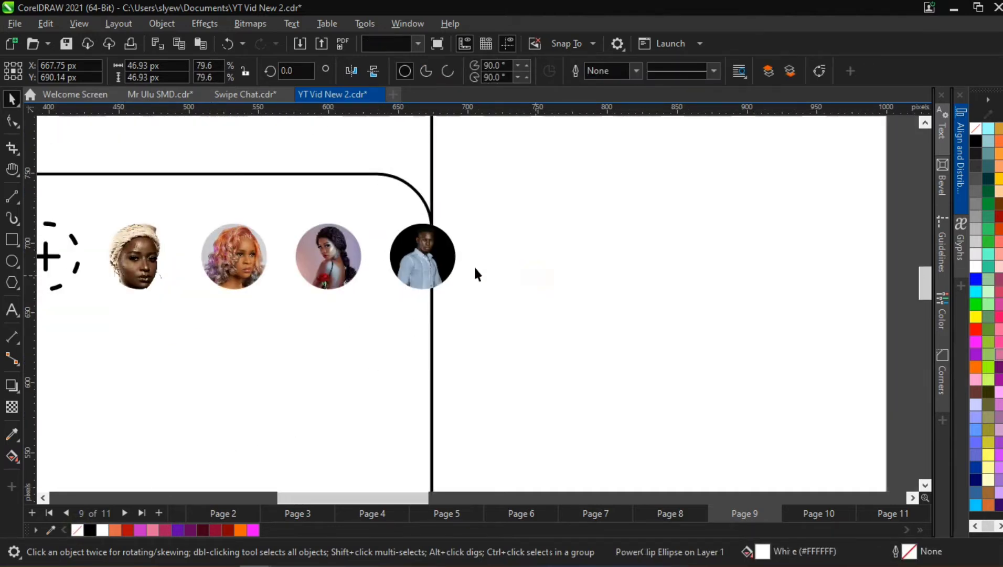
Try PowerClipping the man's photo circle into the phone screen frame, then undo it
scroll(472, 265, down, 1)
scroll(473, 265, down, 1)
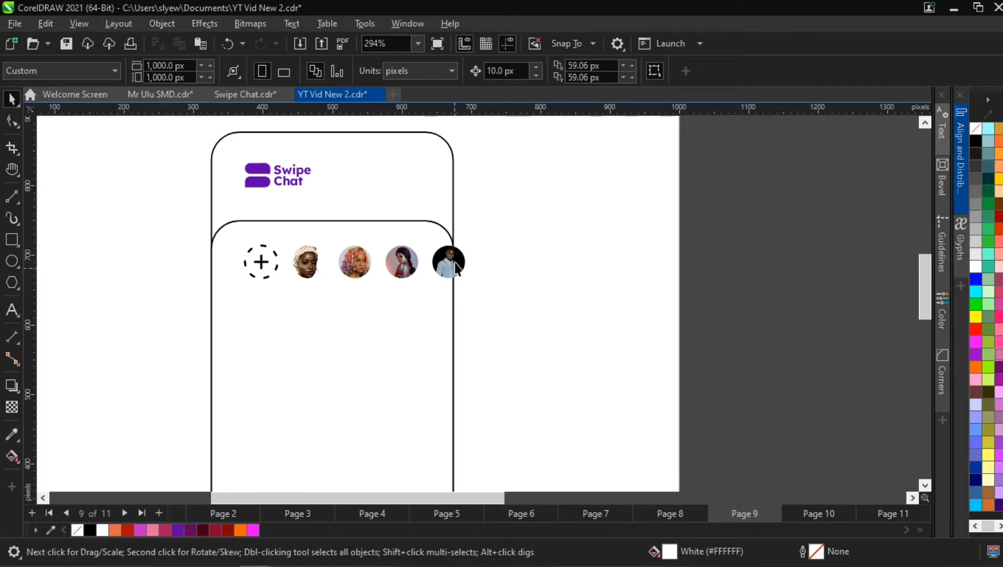
click(449, 260)
scroll(455, 260, up, 3)
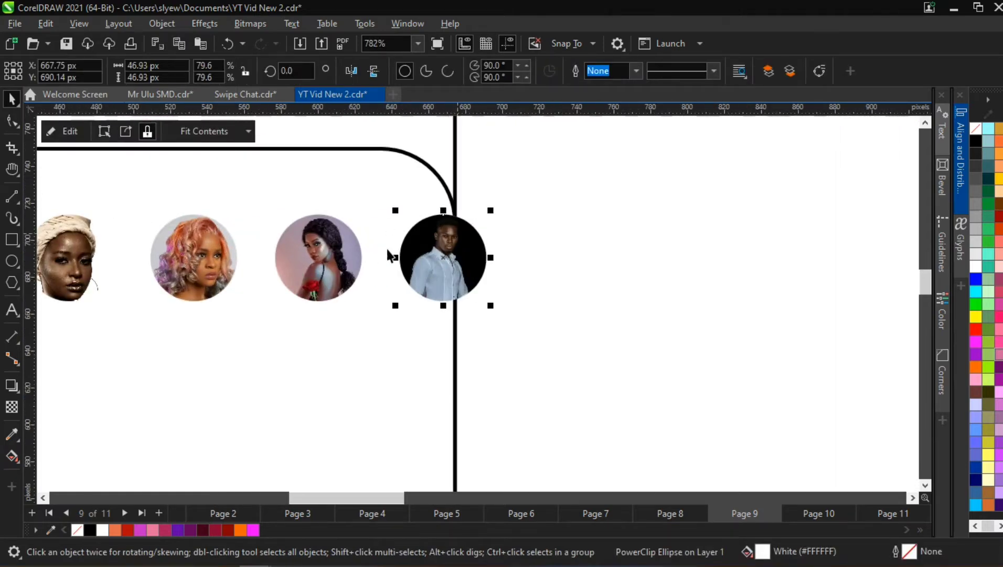
right_click(412, 239)
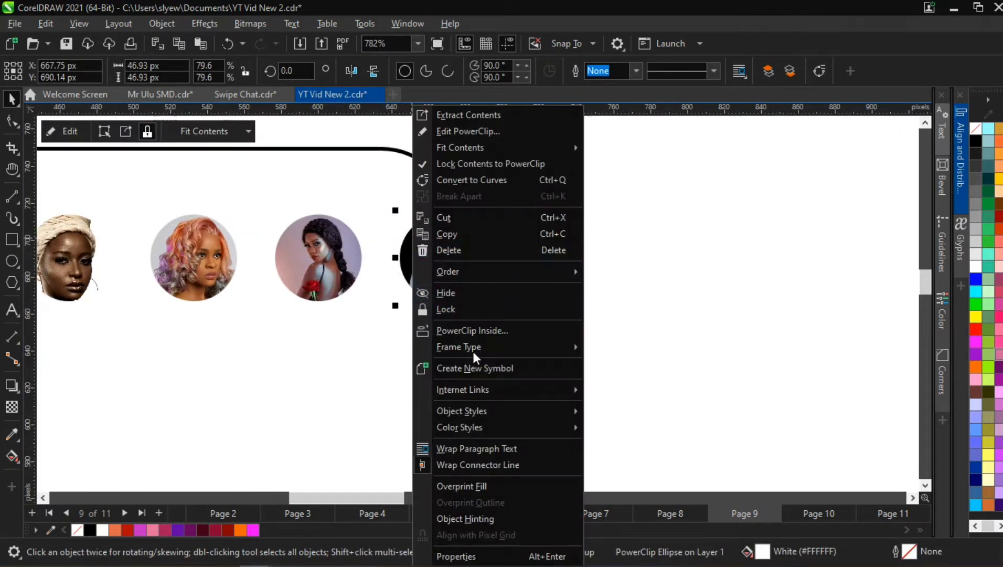
click(472, 331)
click(420, 200)
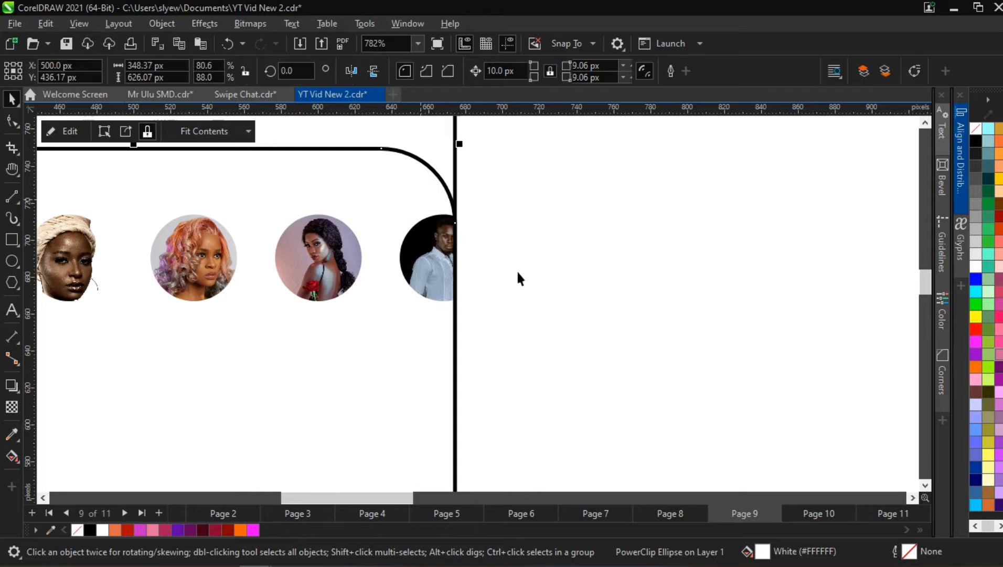
scroll(518, 278, down, 3)
scroll(445, 273, up, 2)
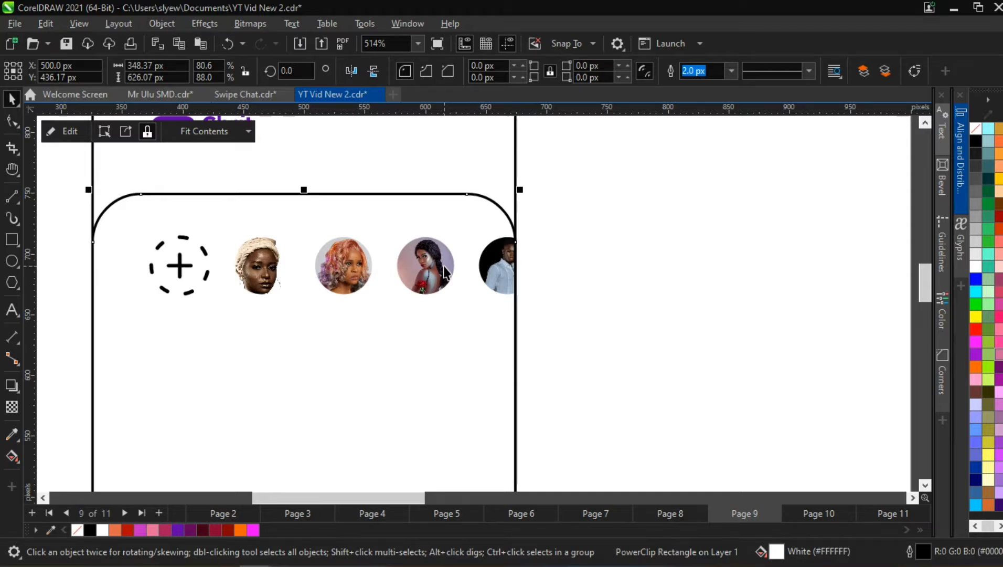
key(ctrl+z)
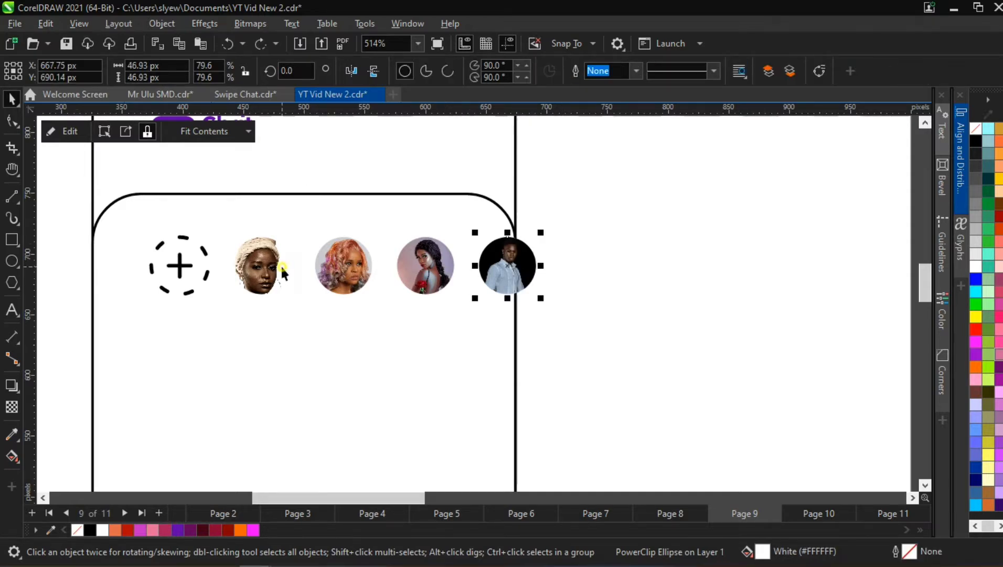
Nudge the four photo circles left, then enlarge all five story circles to about 114%
click(282, 269)
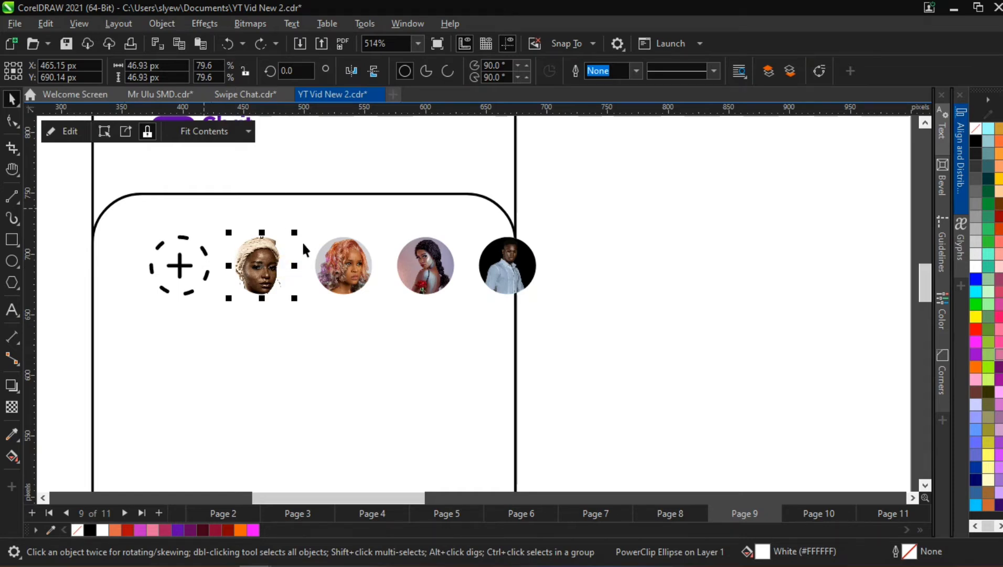
click(494, 263)
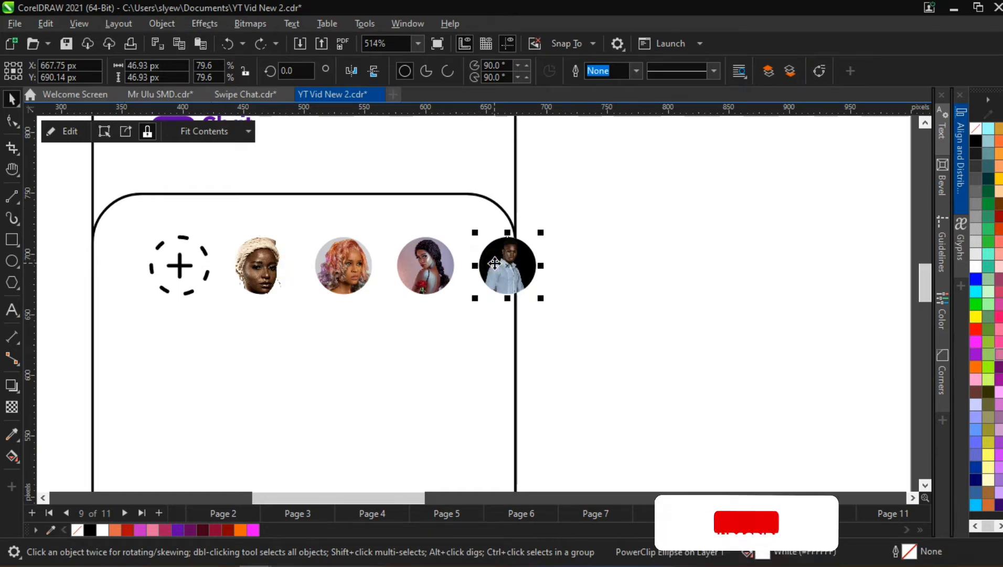
key(Left)
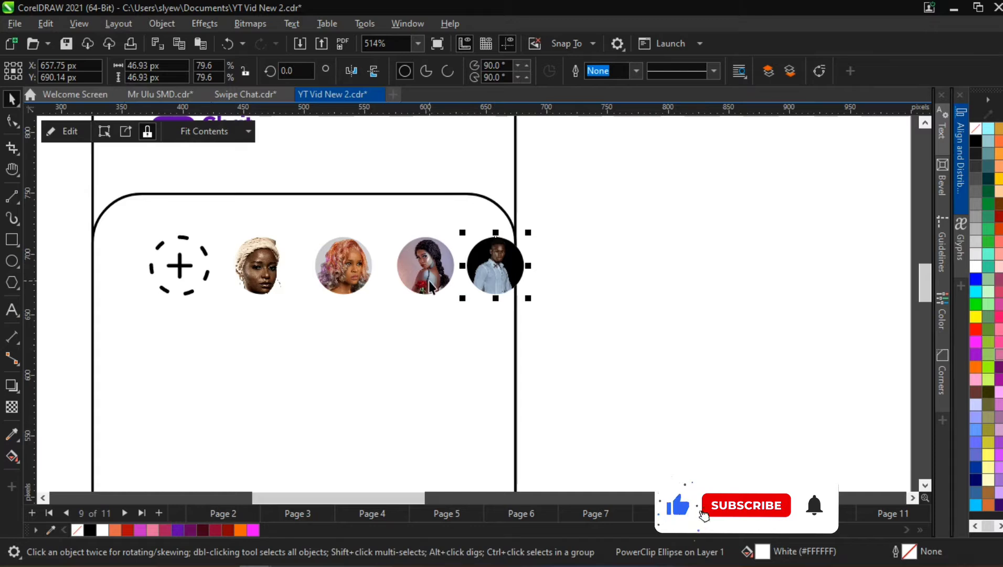
shift+click(429, 285)
key(Left)
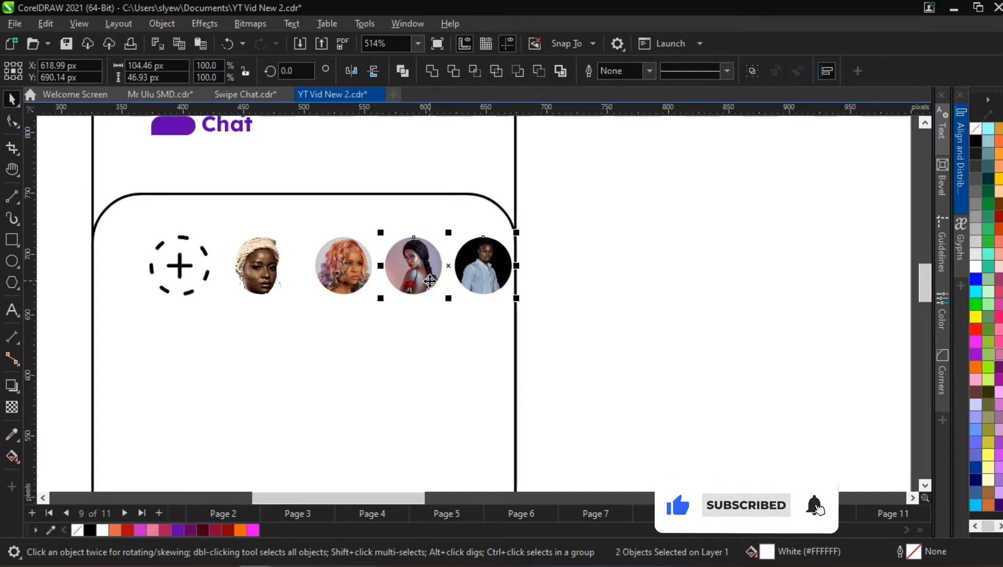
shift+click(332, 276)
key(Left)
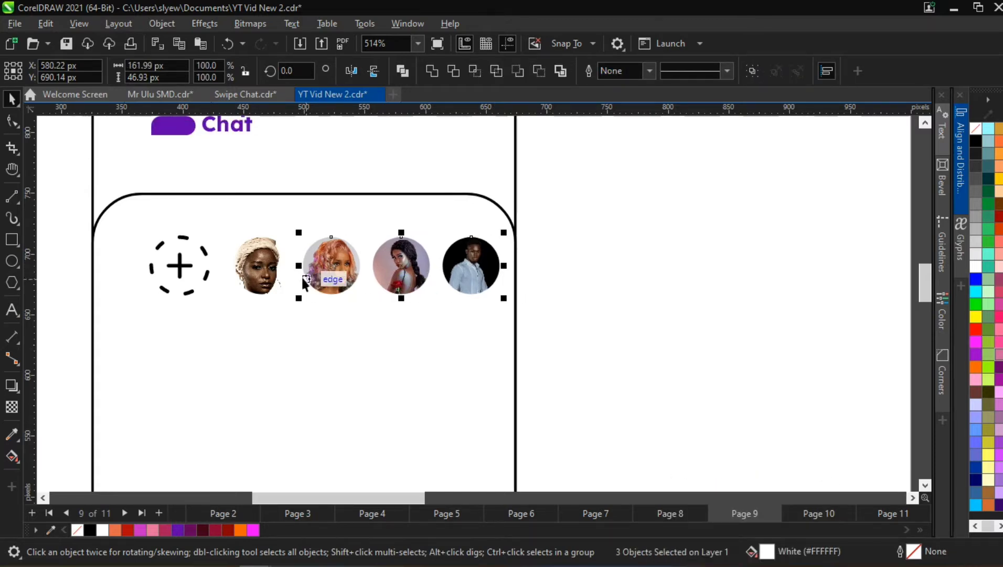
shift+click(260, 262)
key(Left)
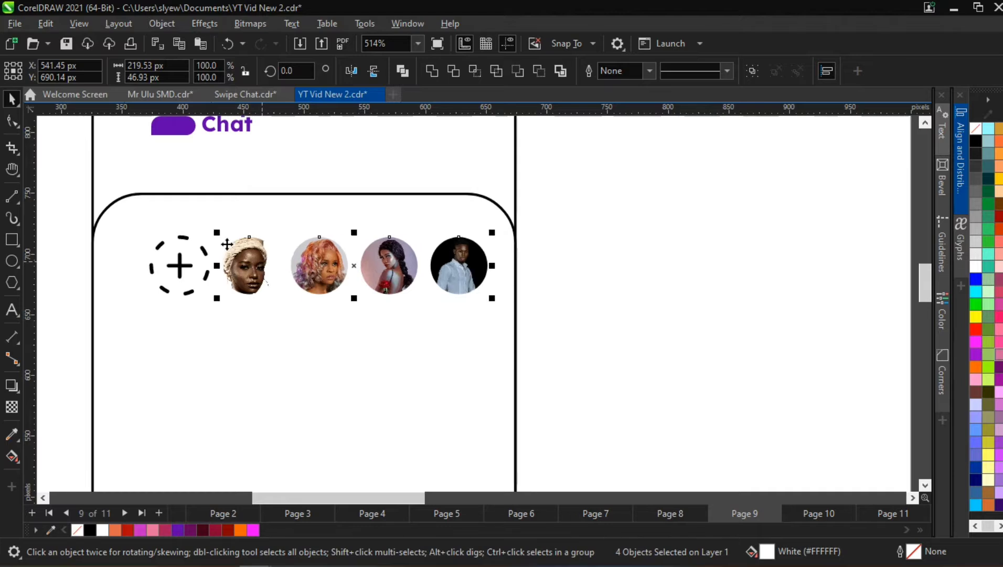
drag(56, 226, 391, 320)
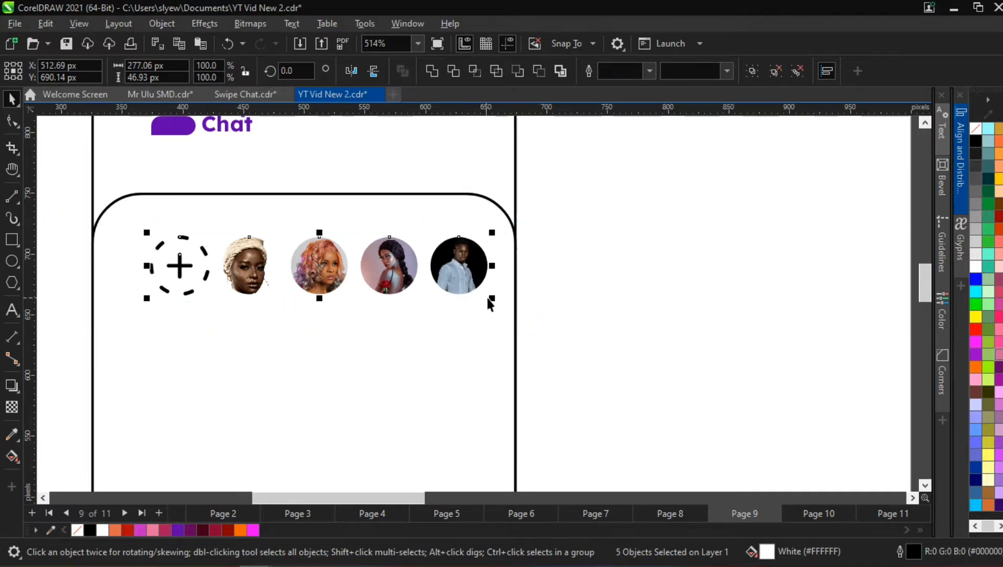
drag(489, 299, 538, 324)
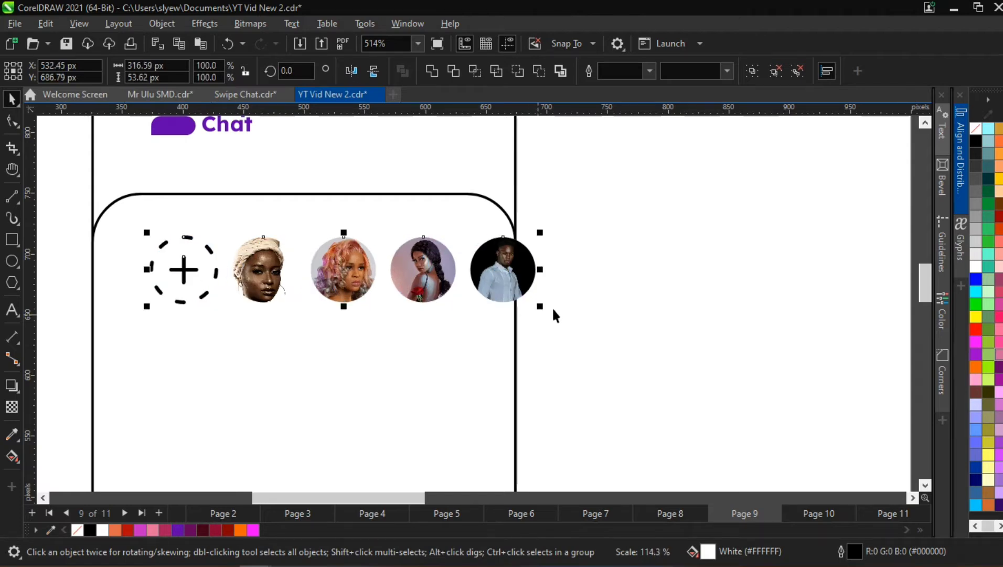
PowerClip the man's photo circle inside the phone screen frame
click(511, 269)
right_click(513, 269)
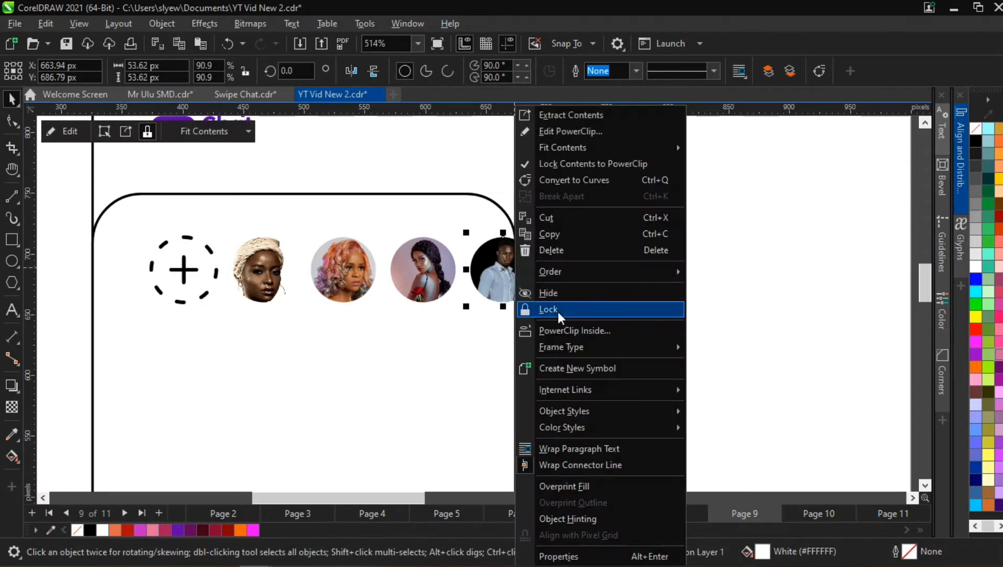
click(574, 330)
click(488, 275)
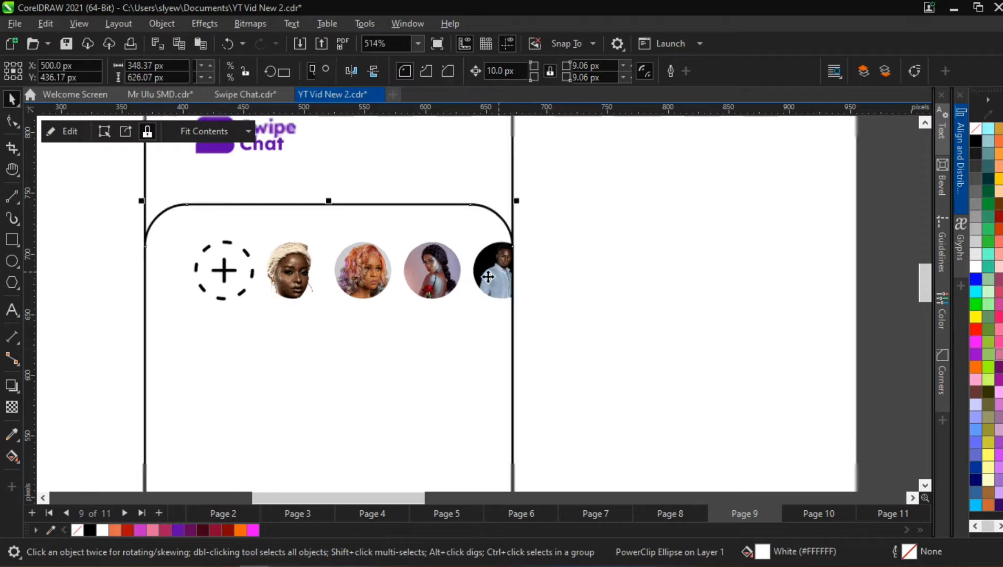
scroll(345, 302, down, 4)
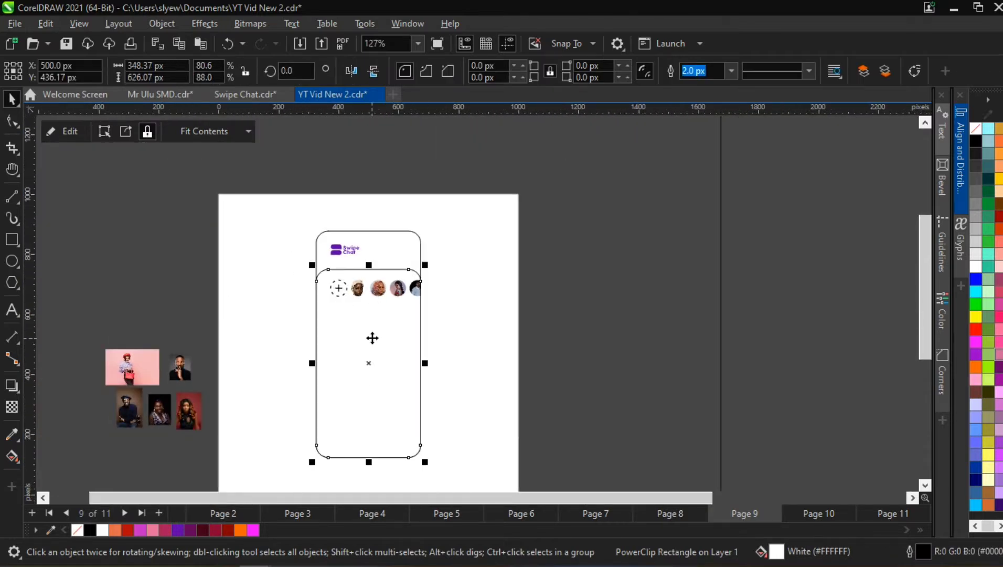
scroll(372, 338, up, 1)
scroll(369, 320, down, 1)
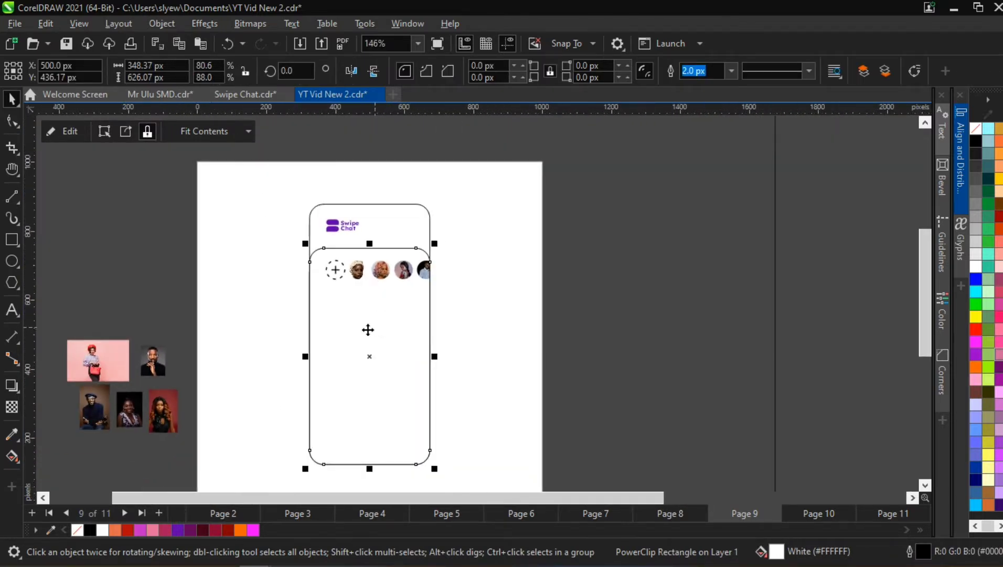
scroll(368, 330, up, 2)
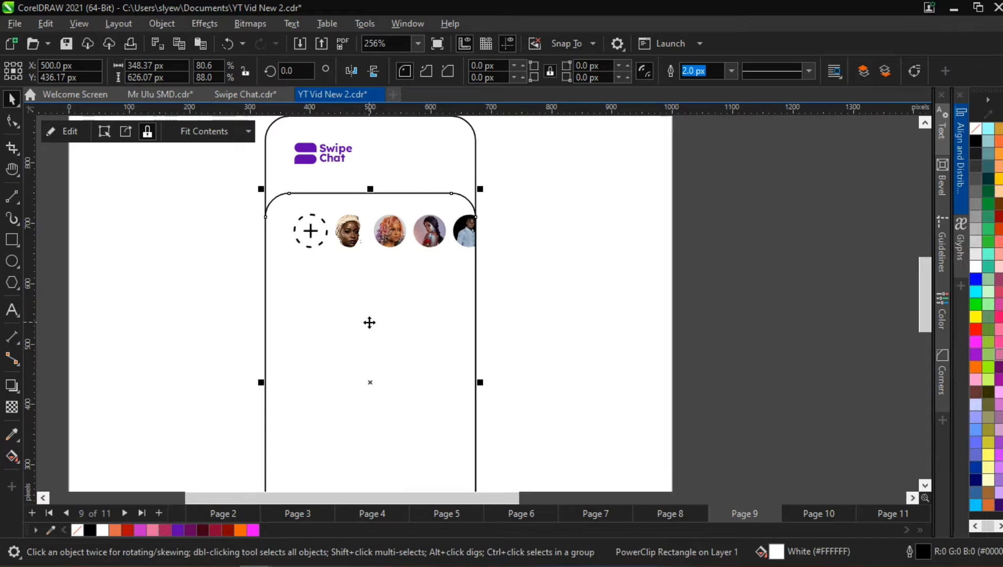
scroll(369, 322, down, 2)
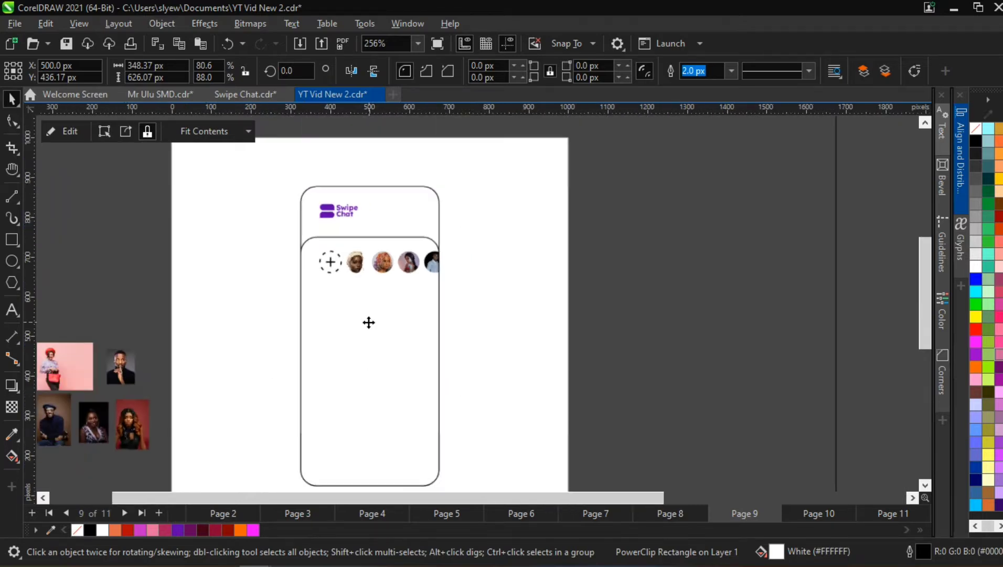
scroll(369, 323, down, 1)
scroll(368, 322, up, 2)
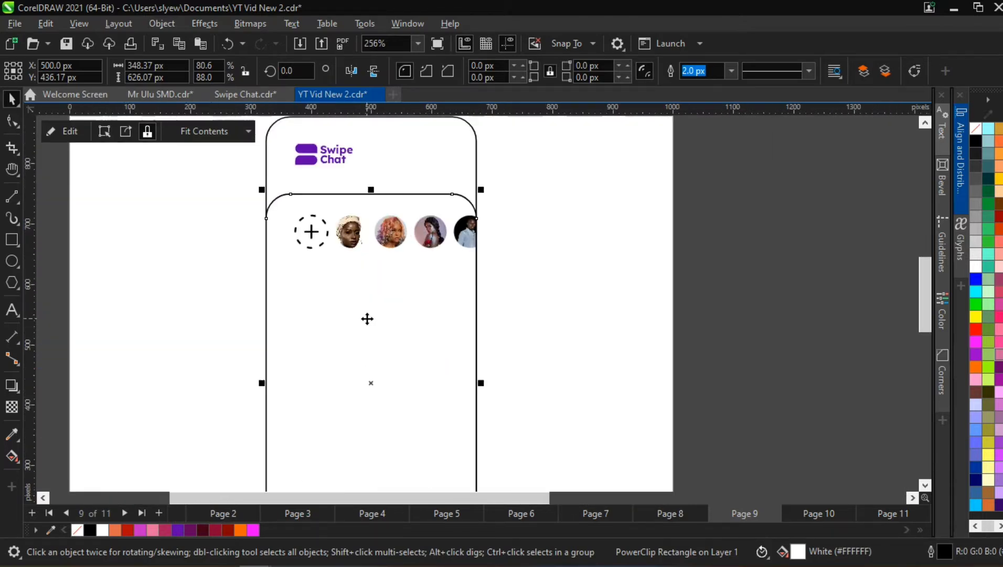
scroll(367, 318, down, 2)
scroll(383, 253, down, 2)
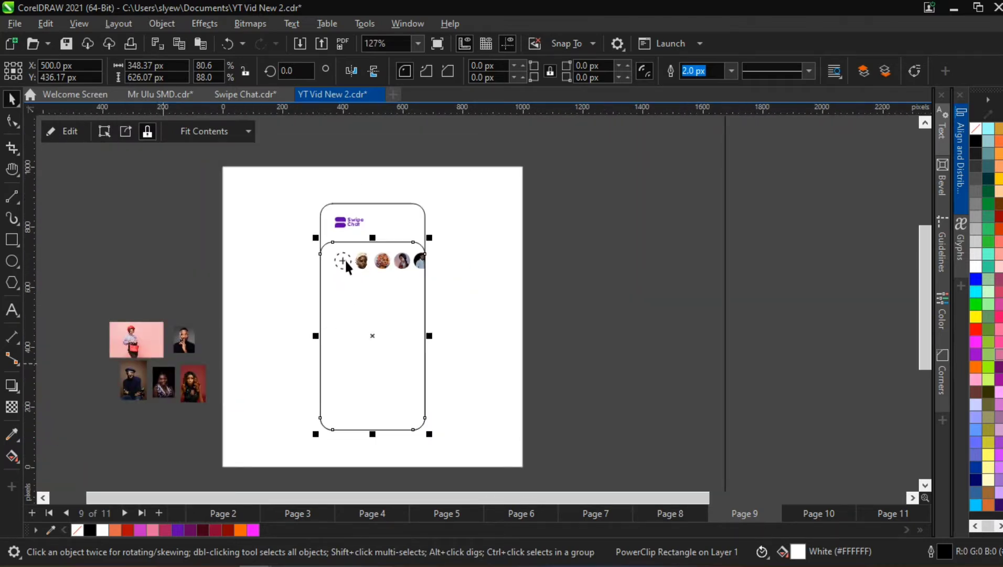
scroll(347, 267, up, 2)
ctrl+click(362, 197)
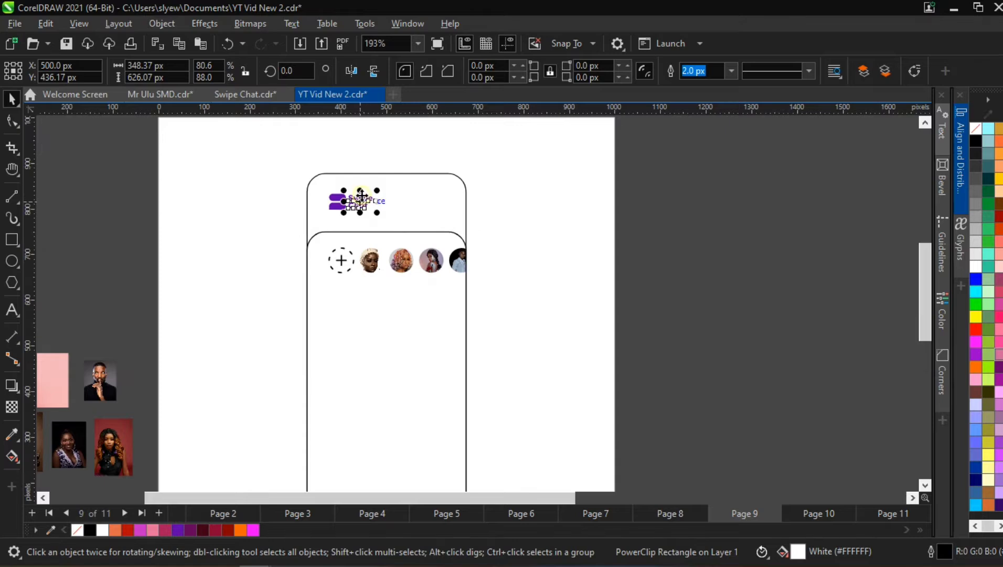
click(361, 195)
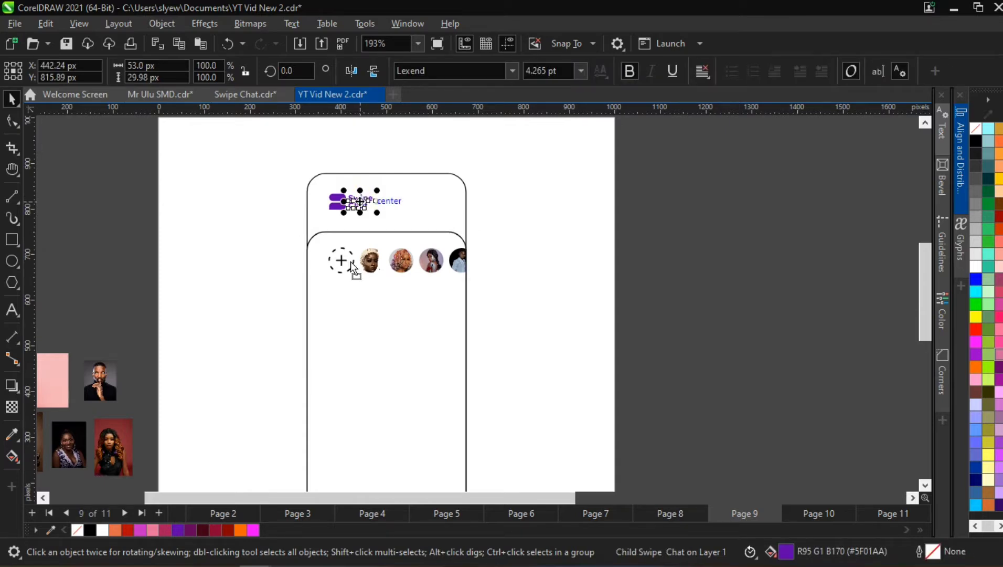
Paste the Swipe Chat text below the story row, make it black and retype it as 'All'
key(ctrl+v)
drag(350, 262, 346, 288)
scroll(343, 289, up, 5)
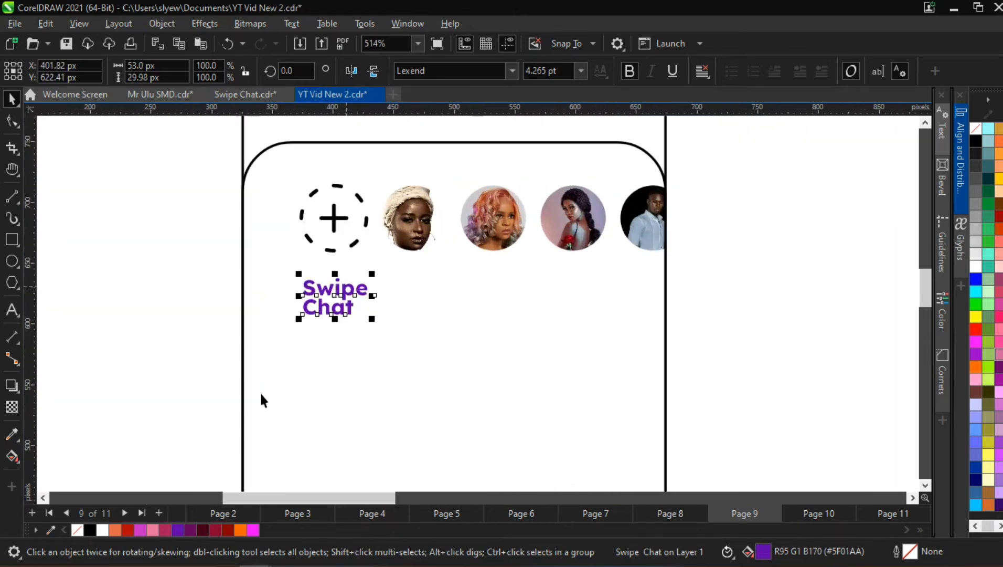
click(89, 530)
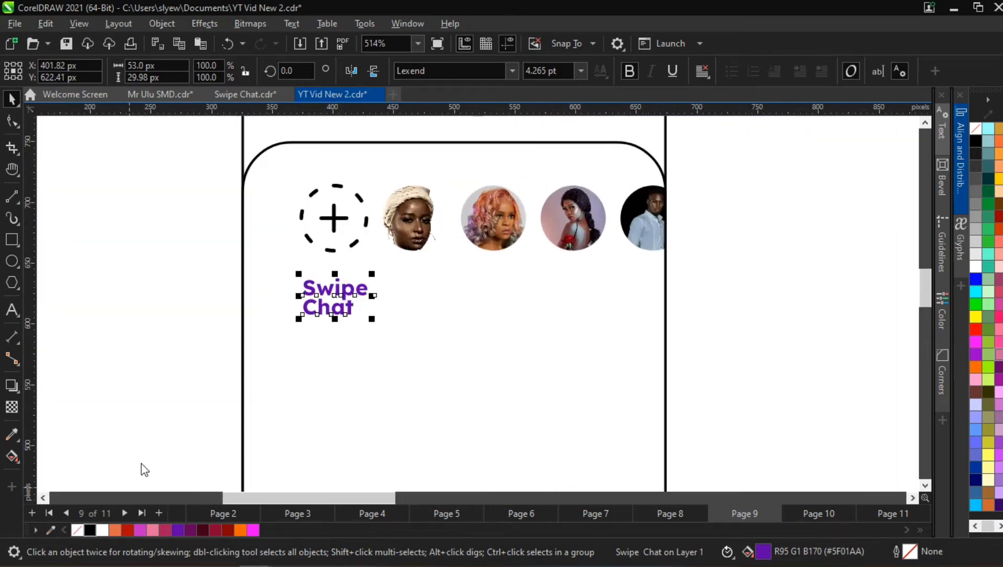
double_click(316, 310)
key(ctrl+a)
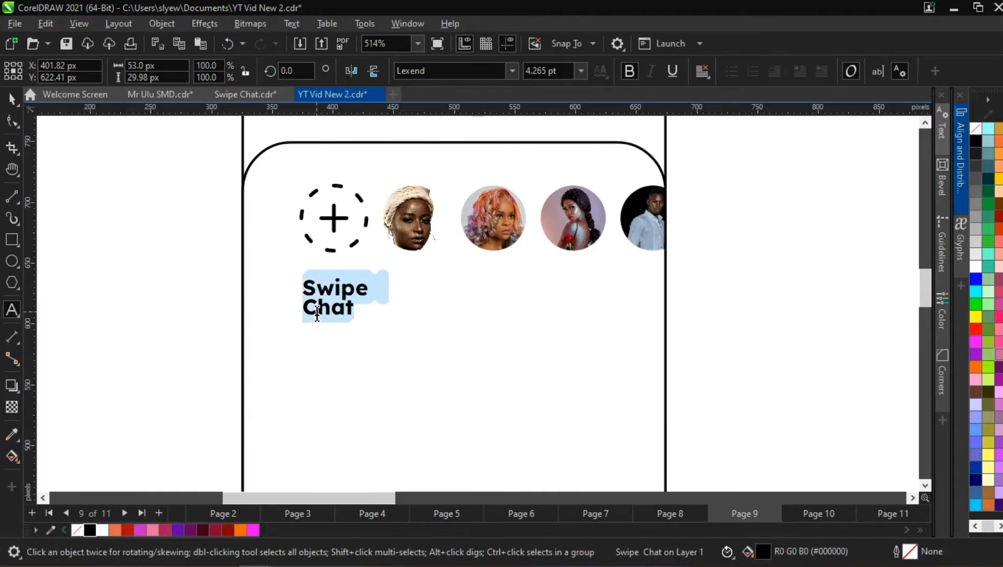
text(All)
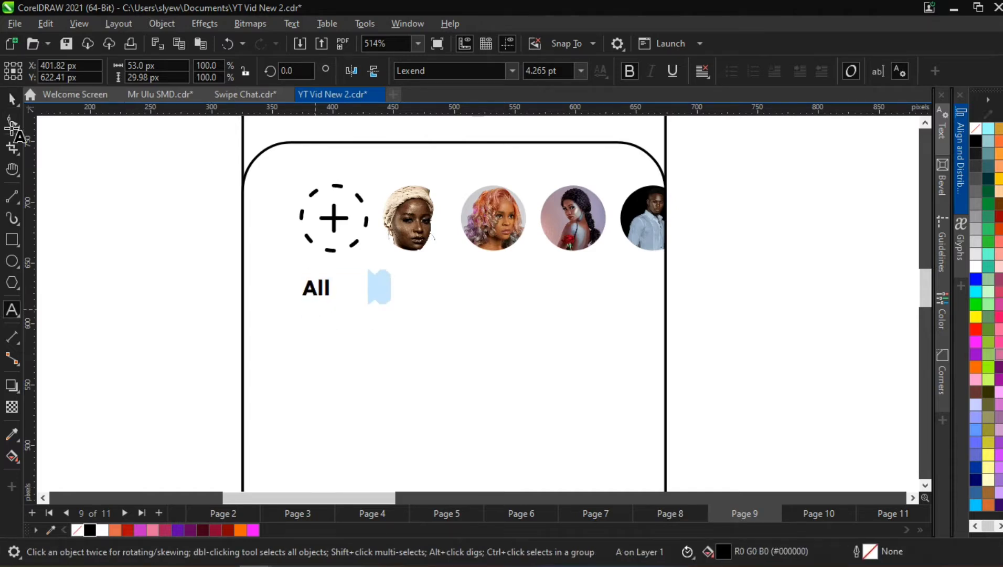
click(12, 99)
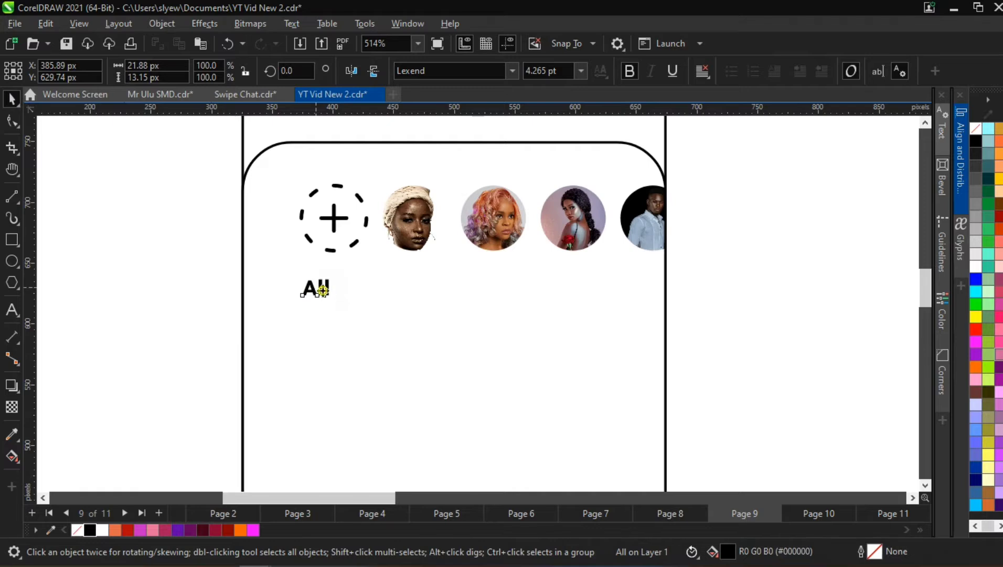
Copy the All label to the right as 'Family', then undo back to a single All label
drag(341, 289, 396, 288)
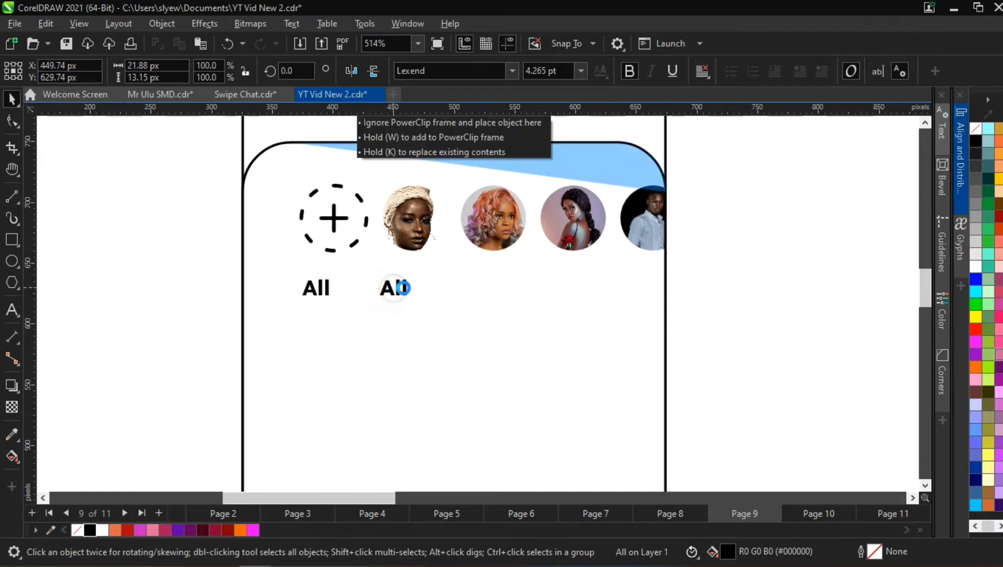
double_click(406, 288)
key(ctrl+a)
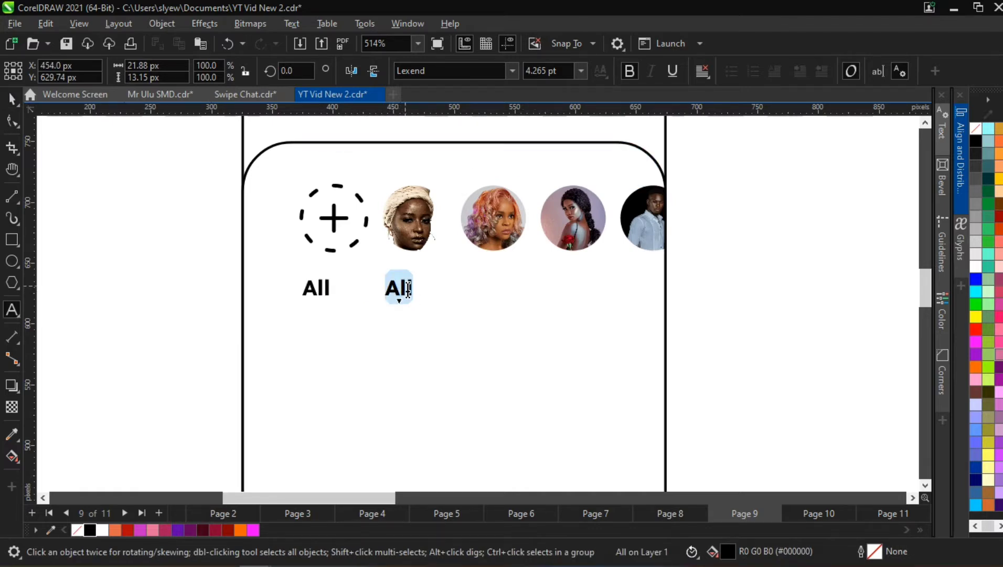
text(Family)
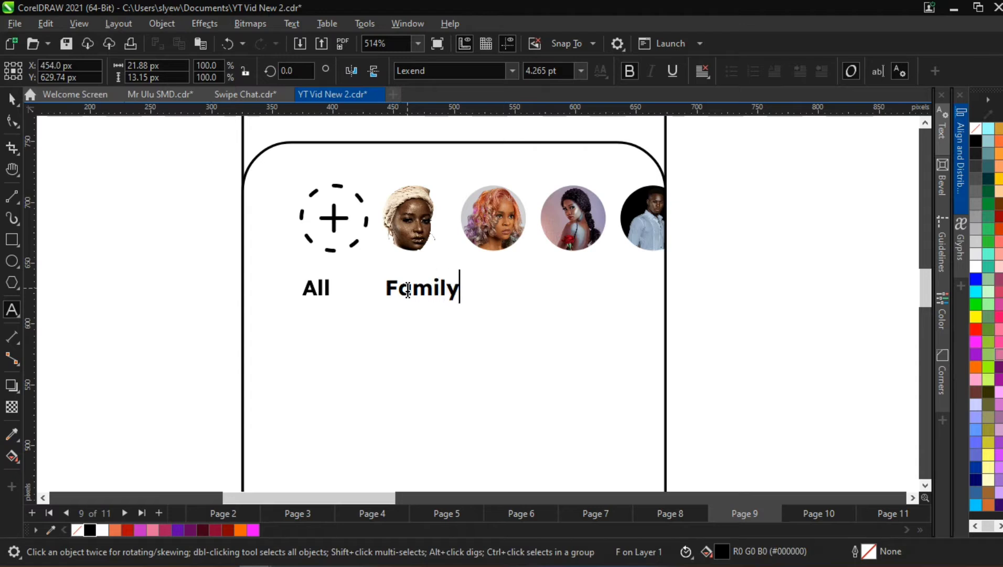
click(11, 98)
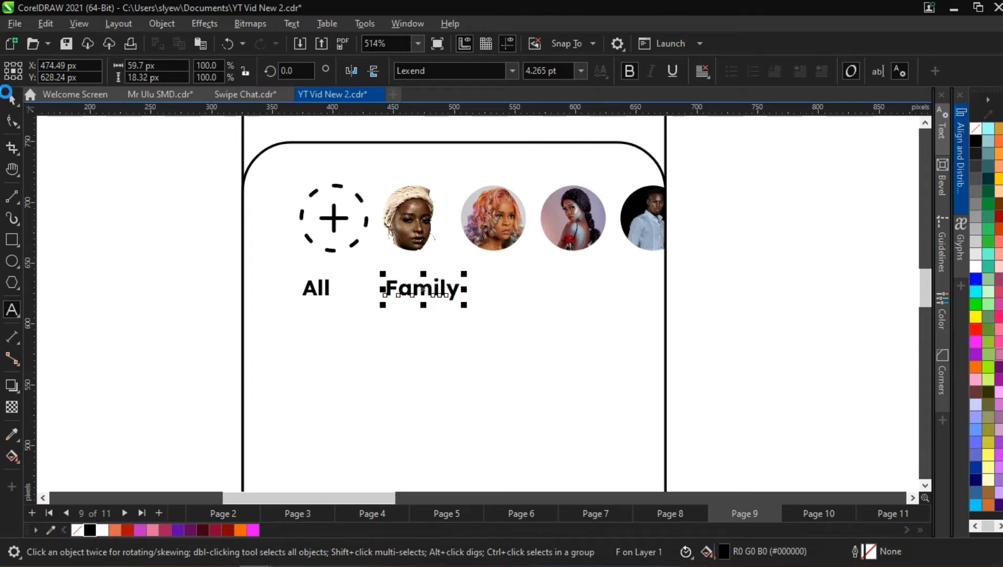
key(ctrl+d)
key(ctrl+z)
key(ctrl+z)
key(ctrl+z)
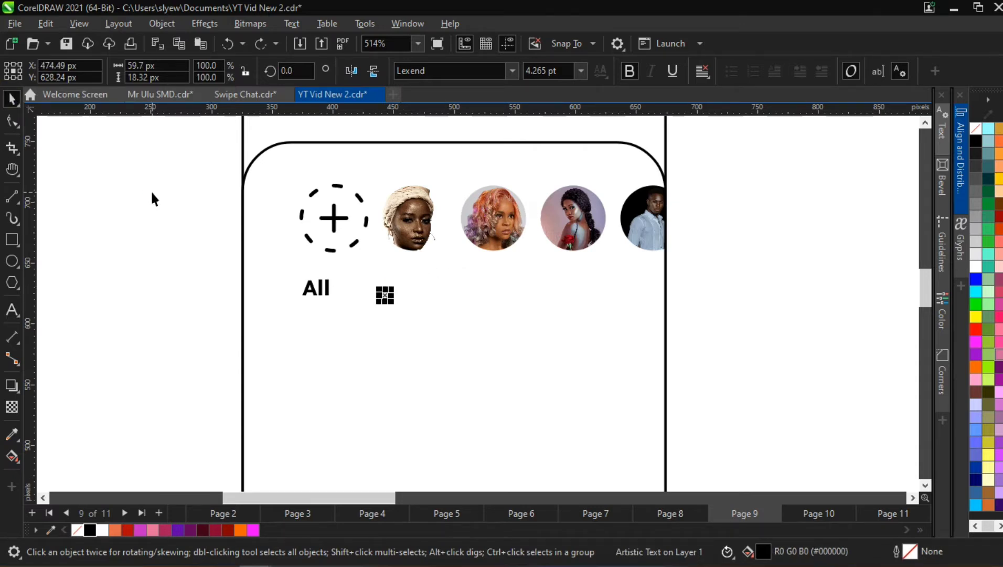
key(ctrl+z)
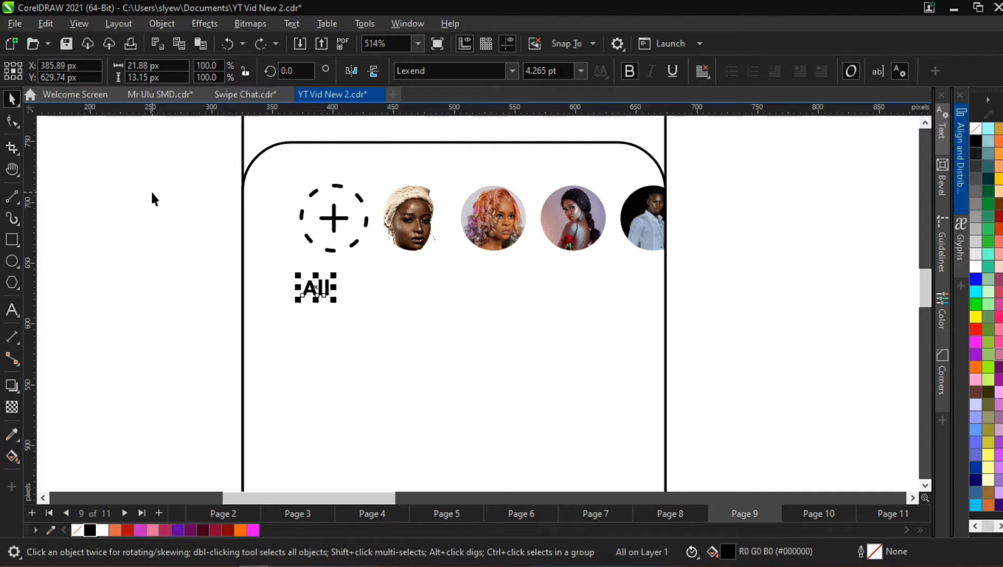
click(258, 46)
click(258, 45)
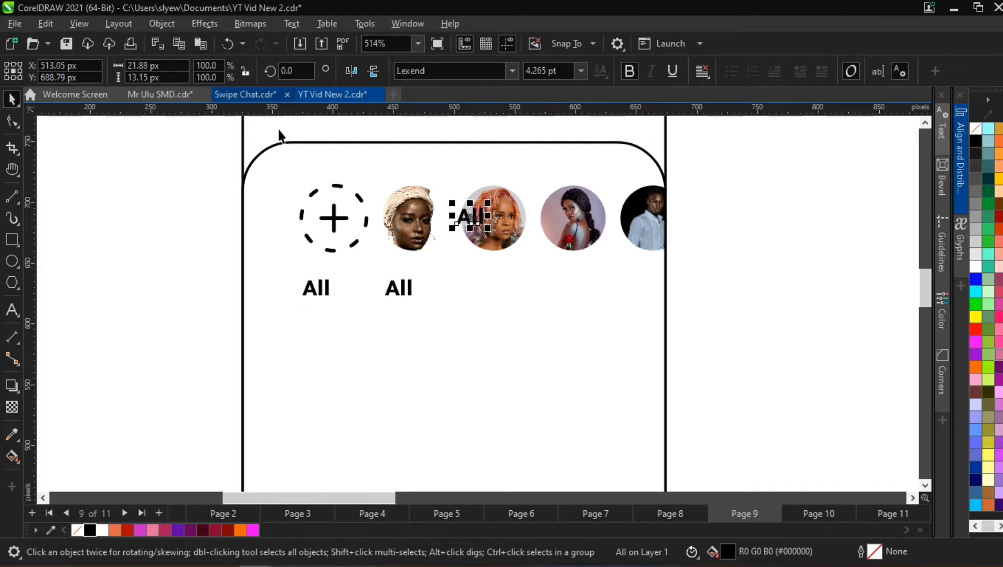
key(ctrl+z)
key(ctrl+z)
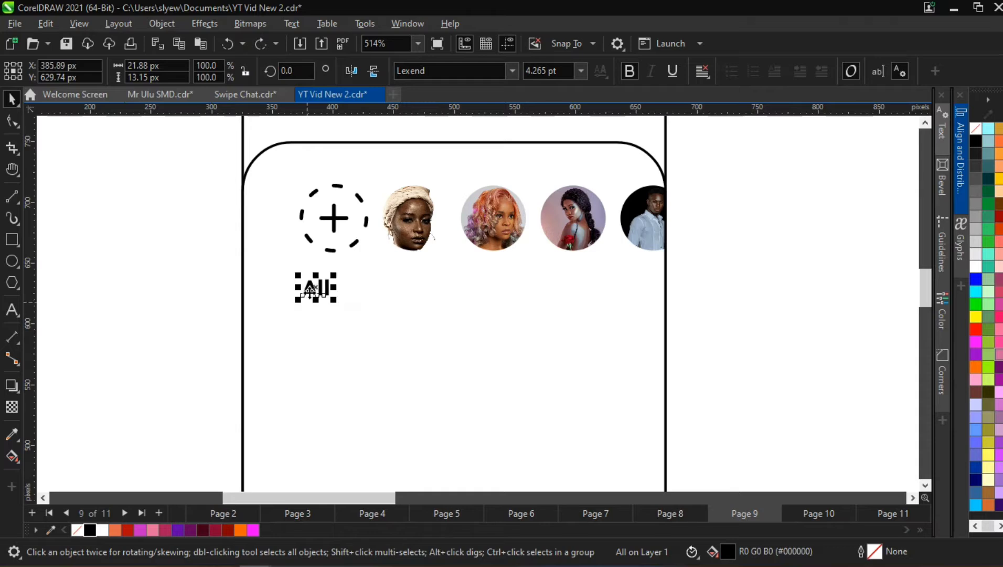
Make two copies of All to the right and retype the second as 'Family'
drag(310, 289, 379, 294)
key(ctrl+r)
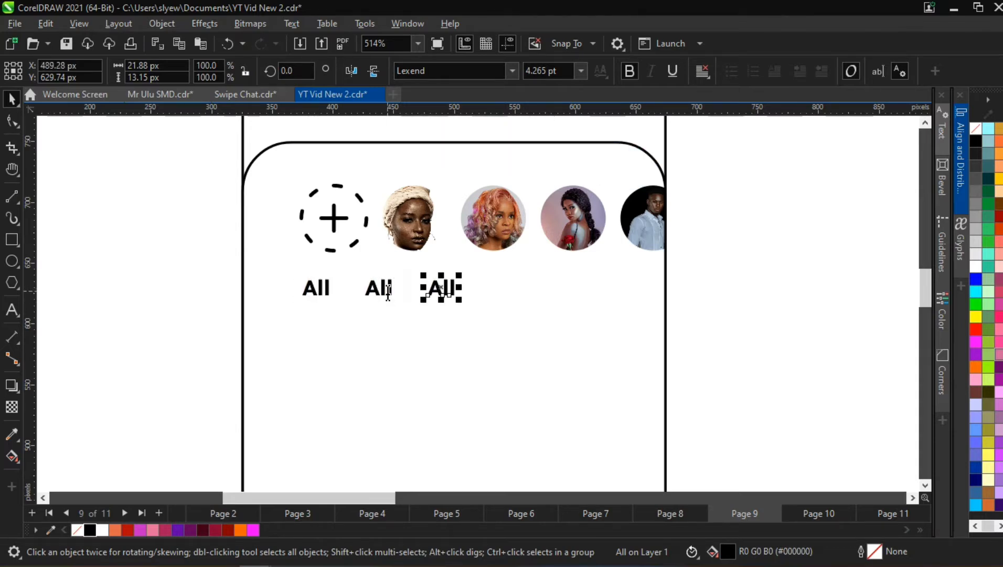
double_click(385, 289)
double_click(386, 290)
text(Family)
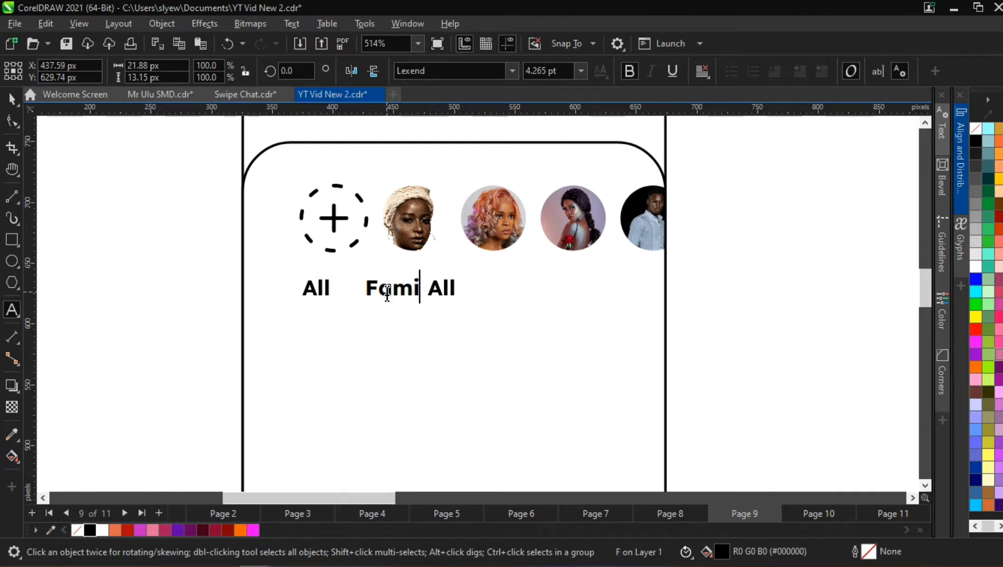
Retype the third label as 'Friends' and move it right, clear of Family
click(455, 285)
double_click(456, 283)
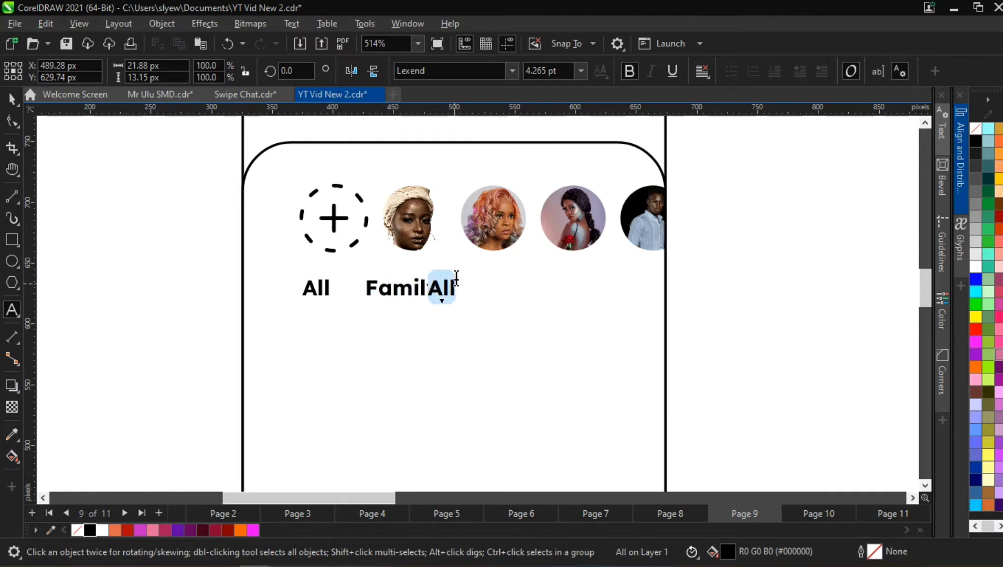
text(Friends)
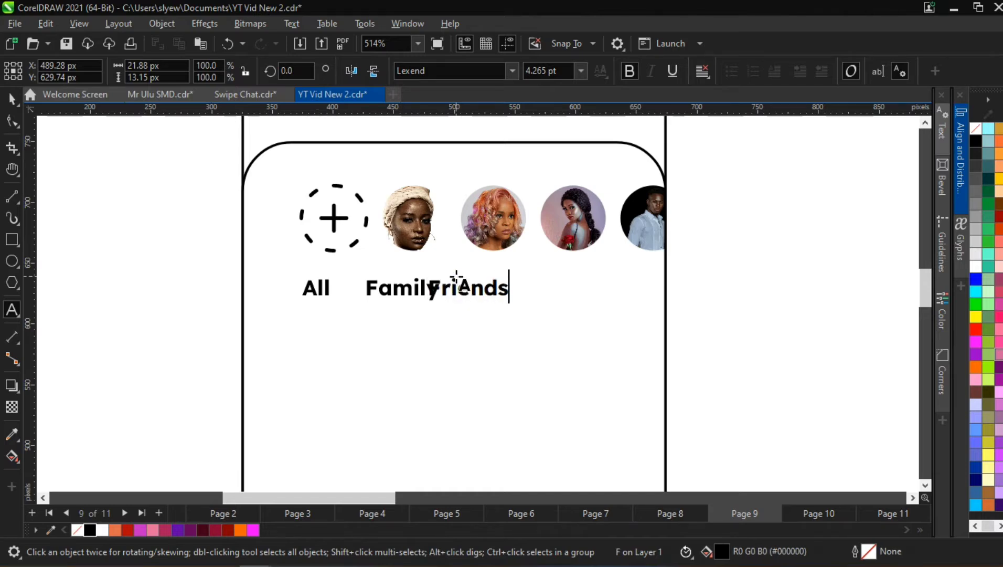
click(10, 99)
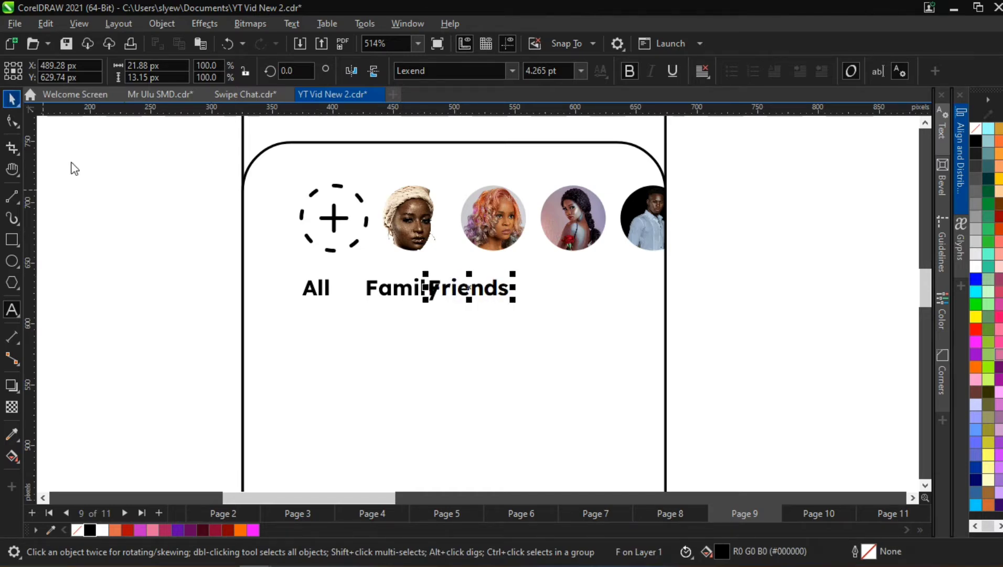
drag(475, 288, 533, 292)
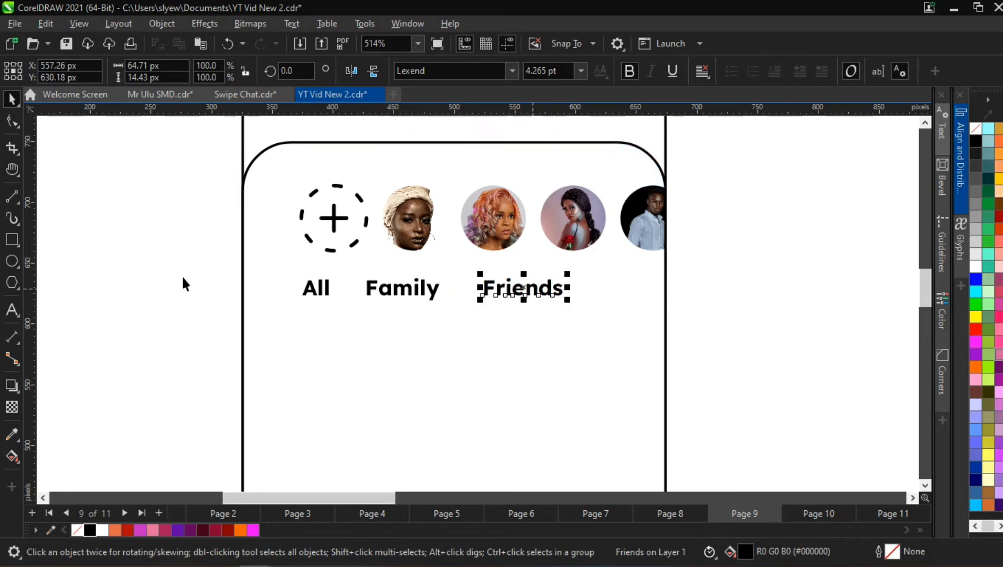
drag(643, 306, 184, 275)
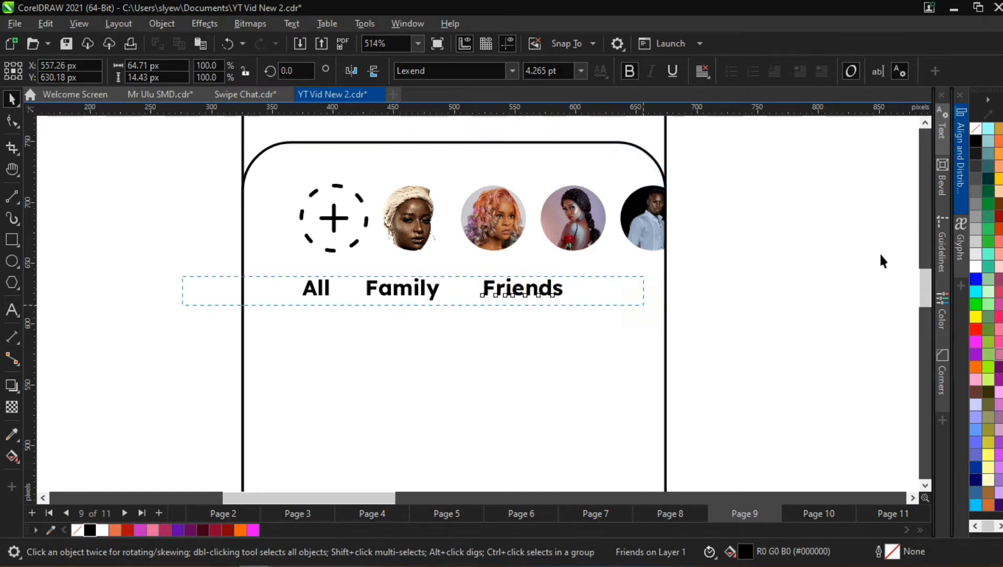
Distribute the All, Family and Friends labels with equal horizontal spacing
click(958, 173)
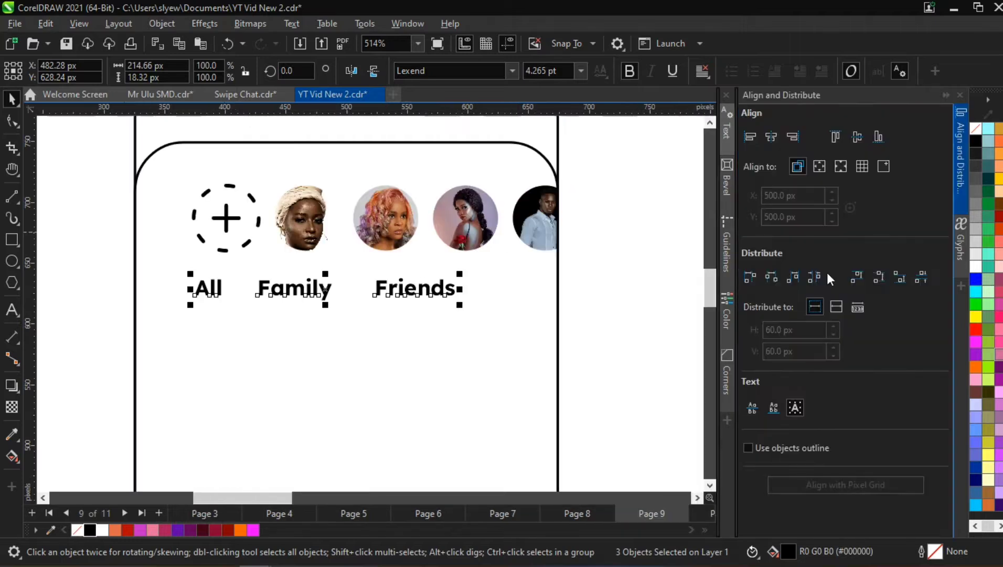
click(817, 274)
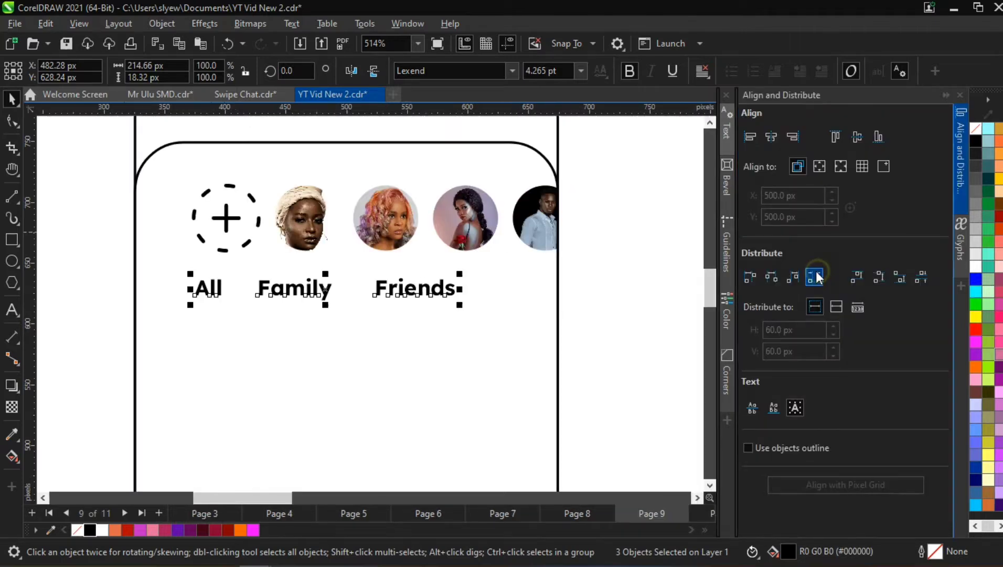
click(615, 302)
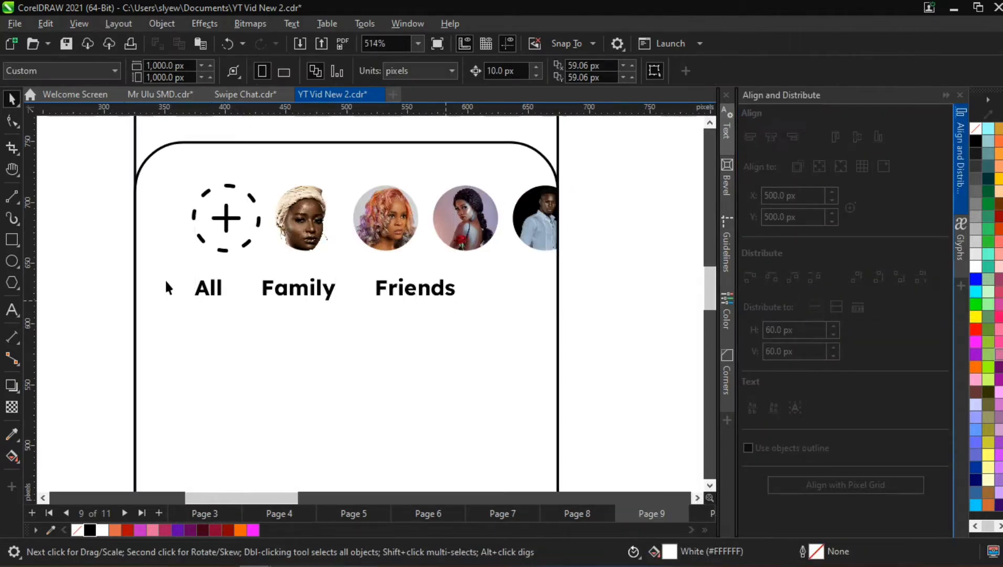
Group the three labels and left-align the group with the Swipe Chat logo
scroll(445, 301, down, 2)
drag(498, 340, 235, 269)
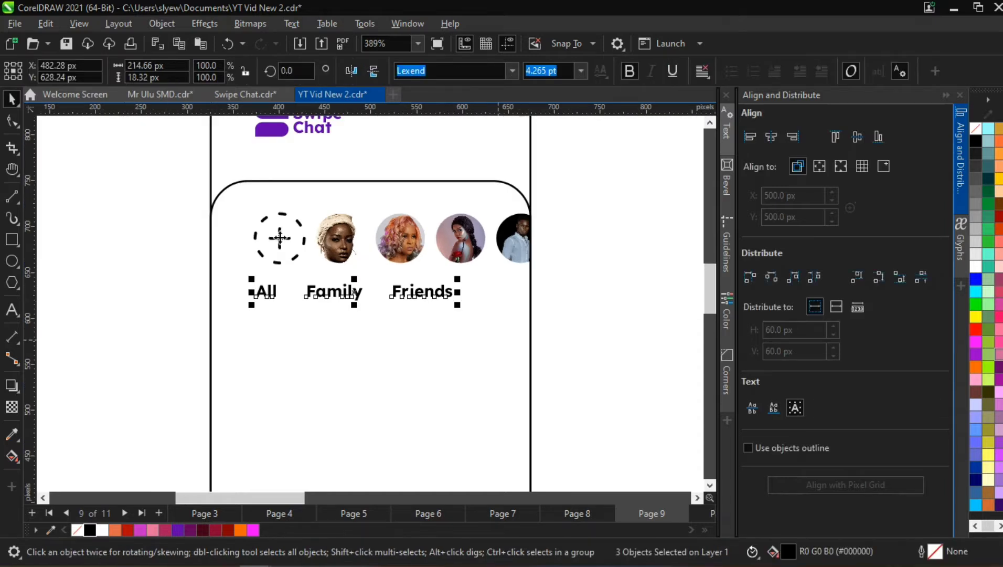
key(ctrl+g)
shift+click(280, 238)
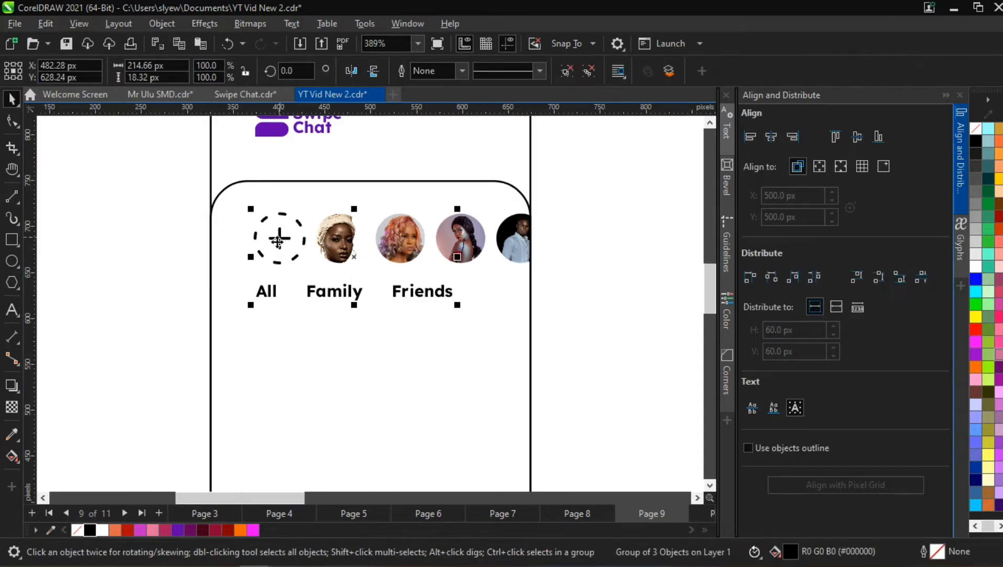
shift+click(272, 143)
key(l)
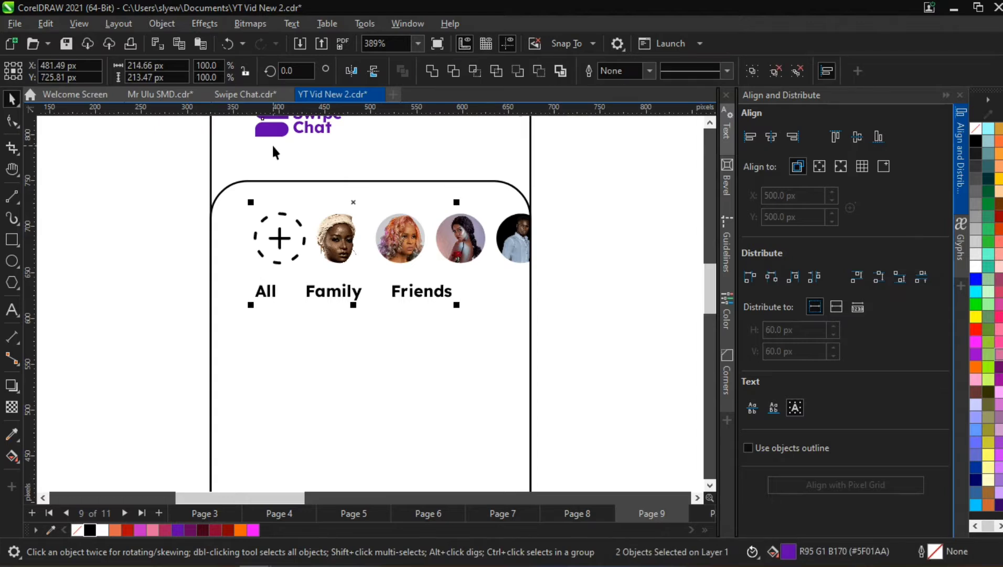
key(Escape)
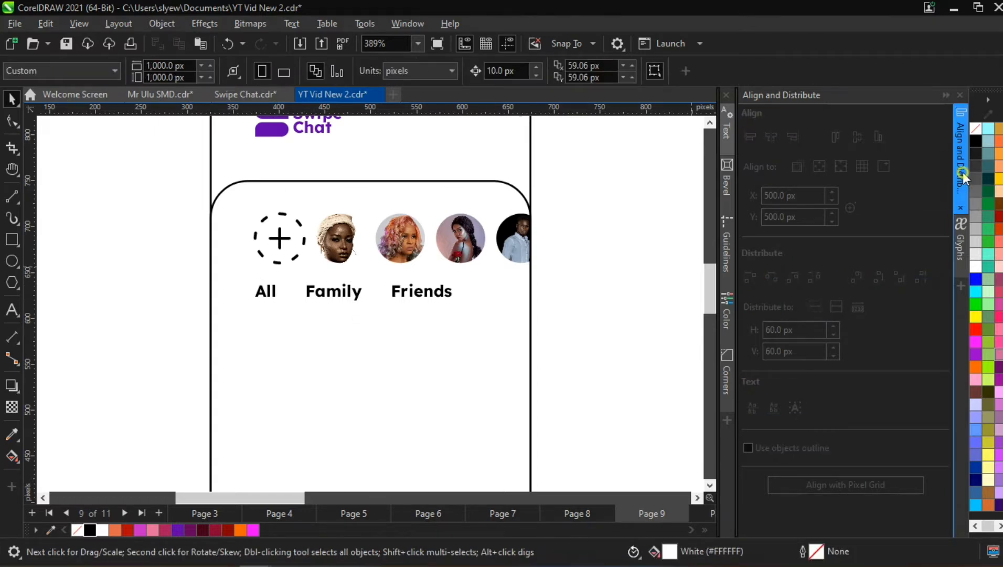
Ungroup the labels and select Family and Friends together
click(506, 291)
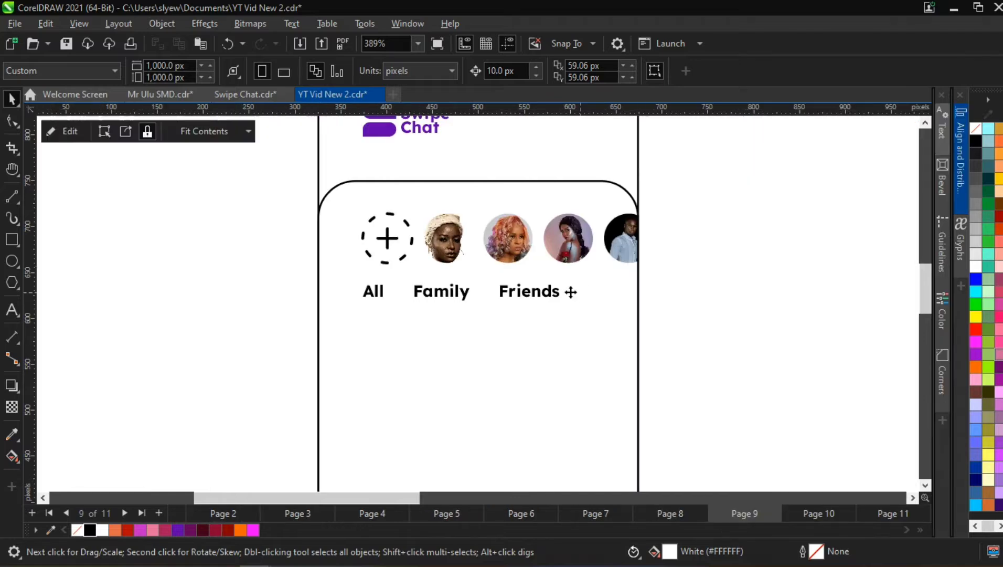
click(533, 290)
key(ctrl+u)
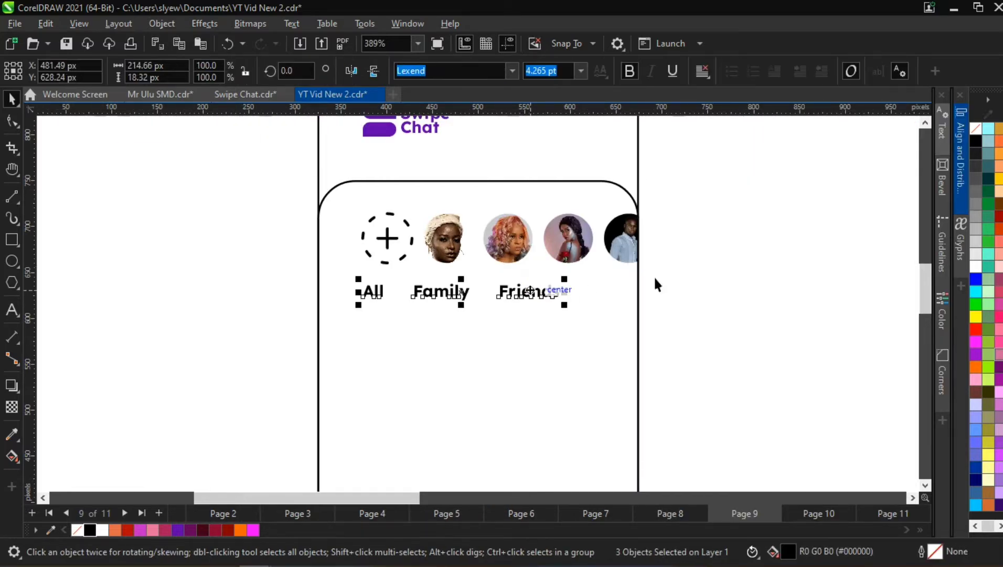
click(436, 281)
scroll(436, 278, up, 2)
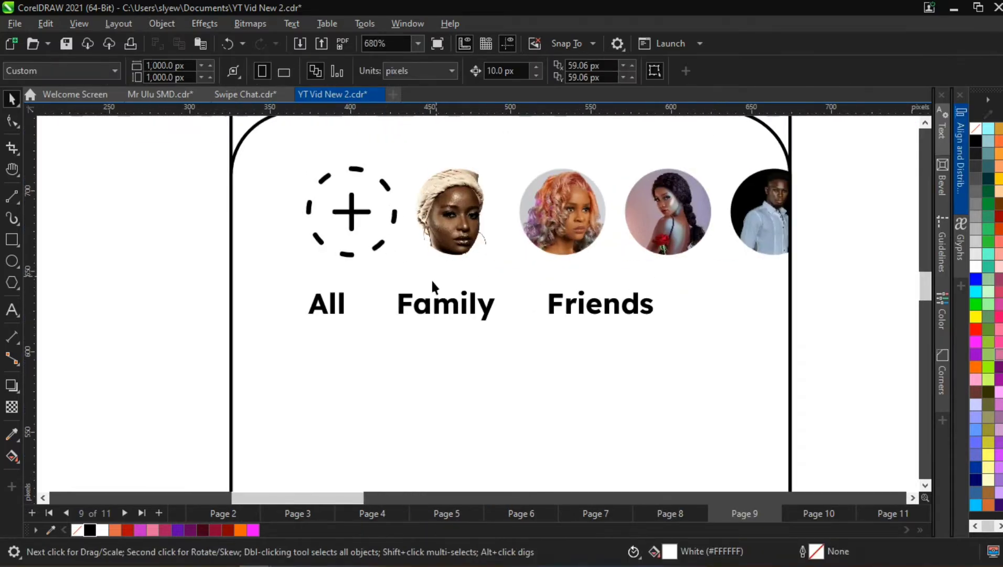
click(482, 315)
shift+click(550, 303)
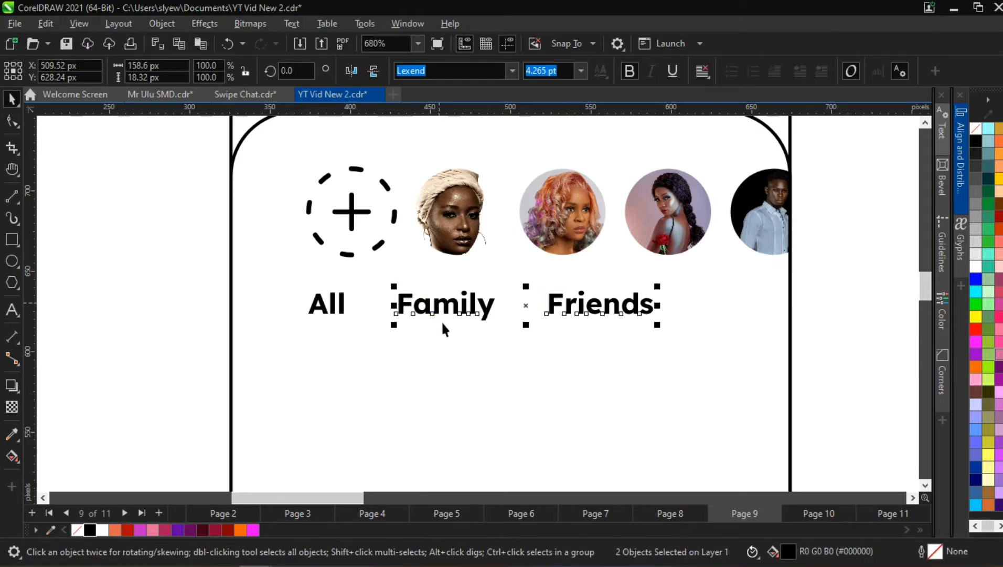
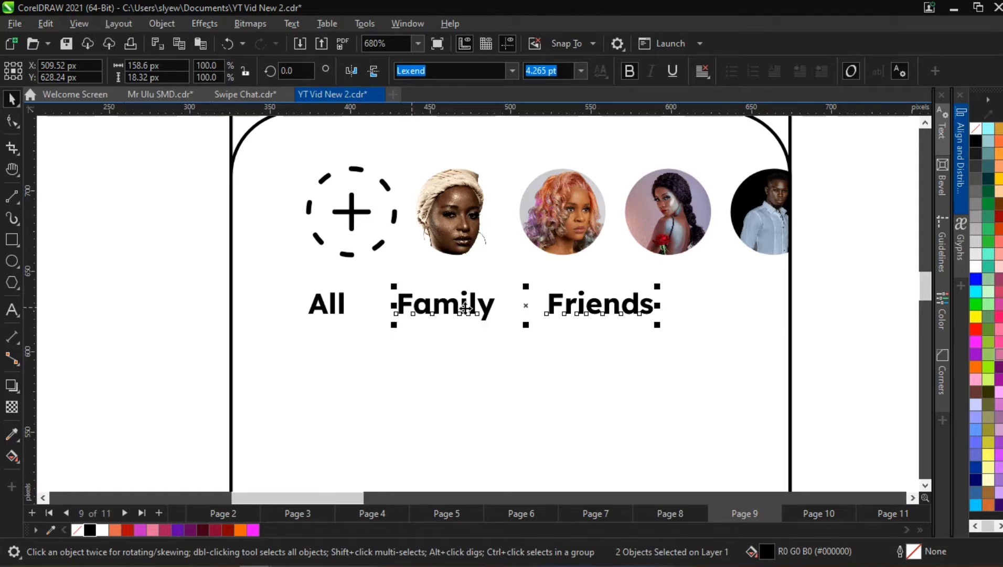
Colour the Family and Friends labels grey, settling on a lighter grey swatch
click(975, 213)
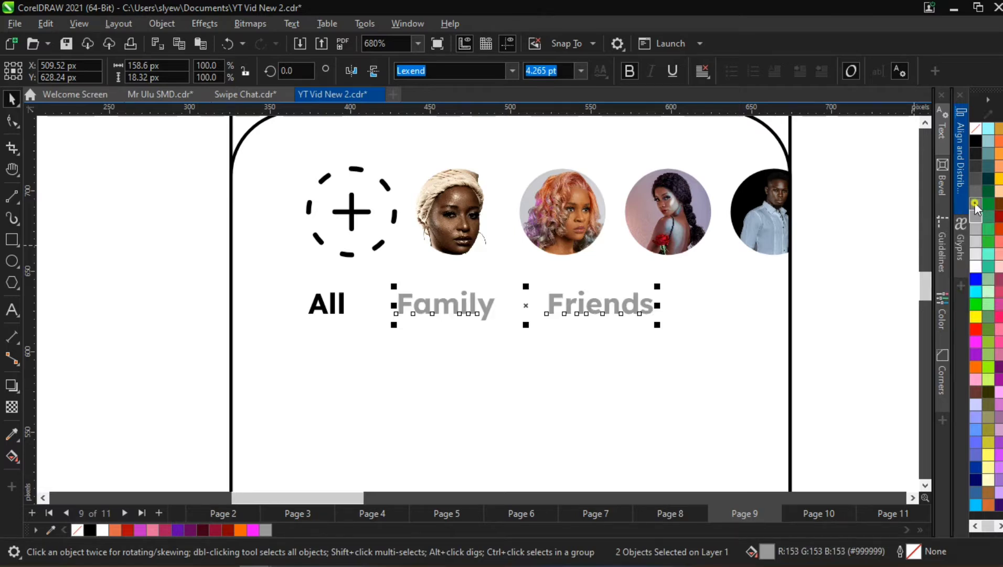
click(974, 204)
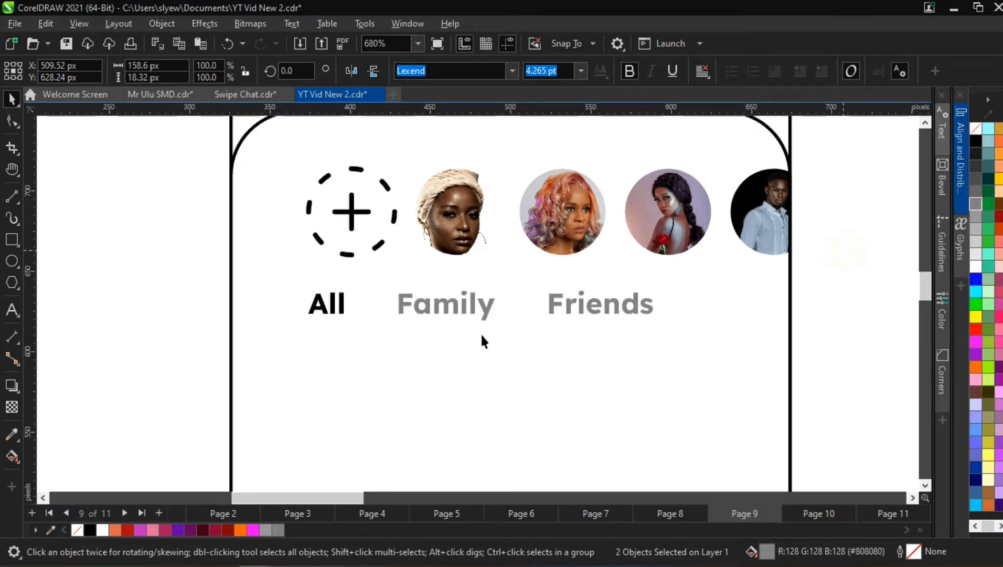
click(456, 308)
shift+click(554, 298)
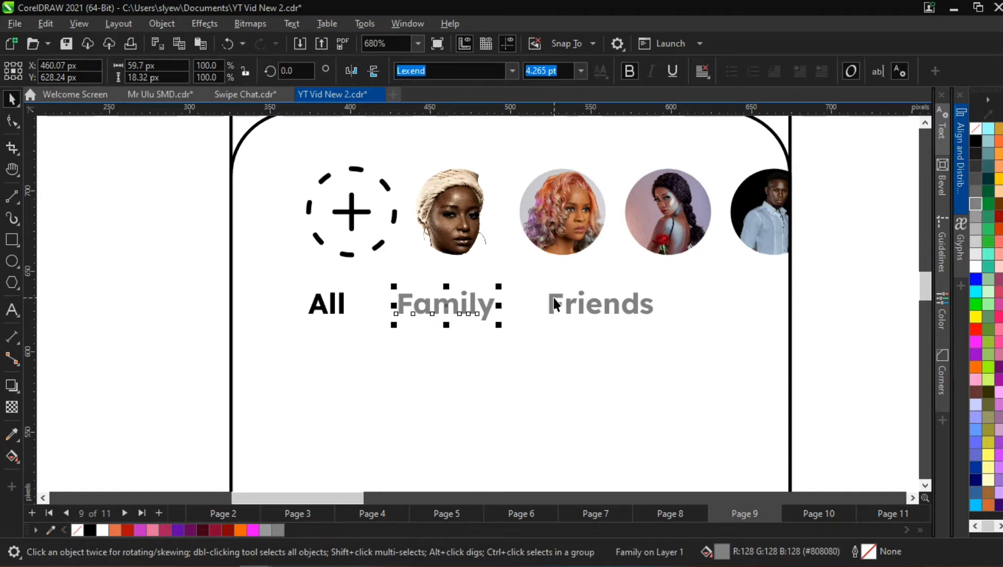
click(975, 215)
click(831, 327)
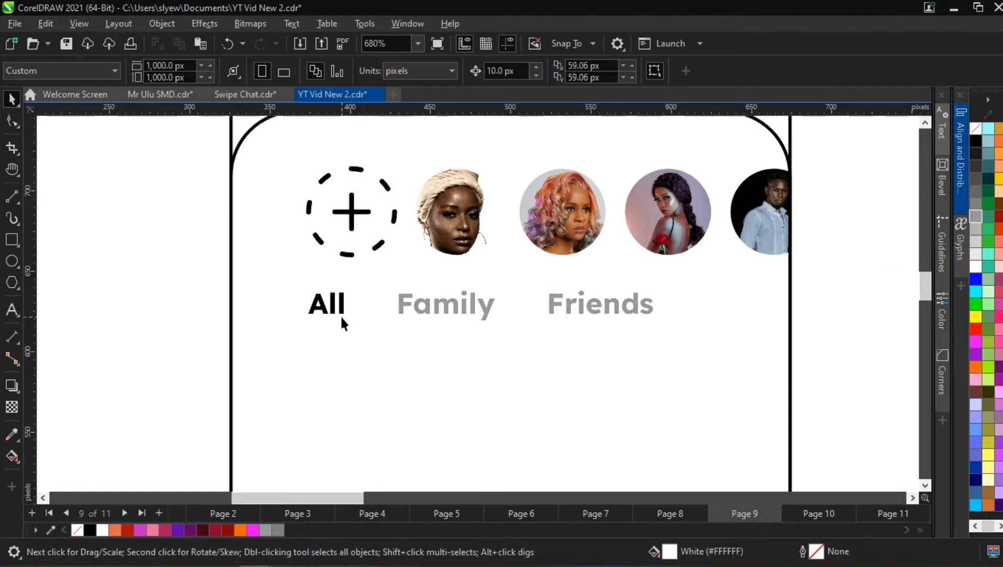
Try All in grey and Family in black, then undo the trial swap
scroll(342, 317, down, 3)
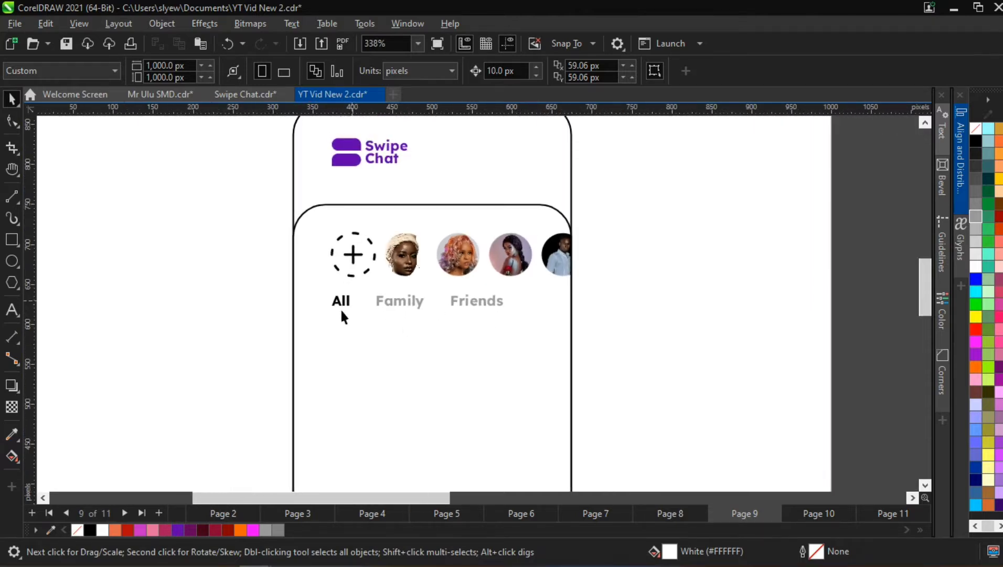
scroll(346, 323, up, 3)
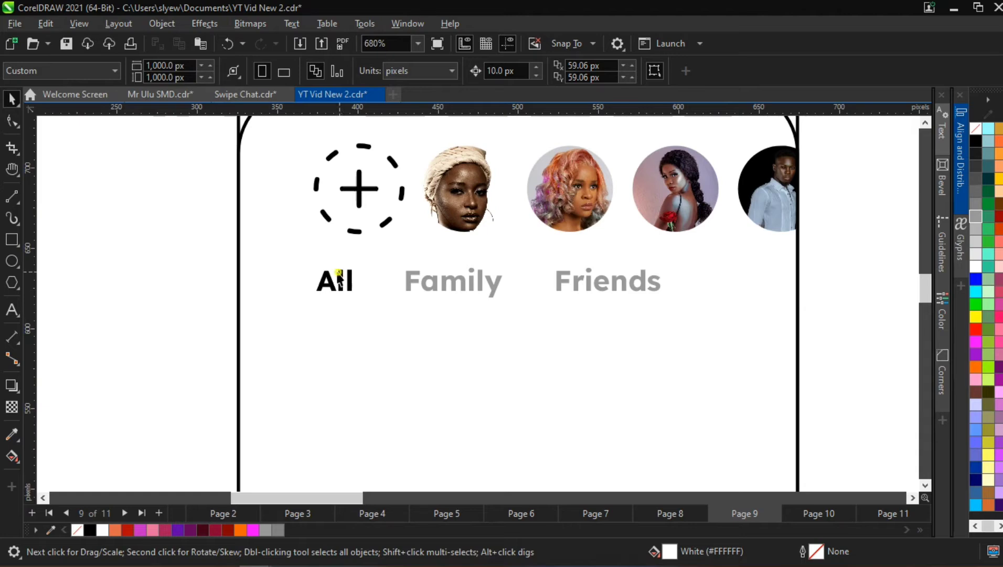
click(335, 281)
click(265, 529)
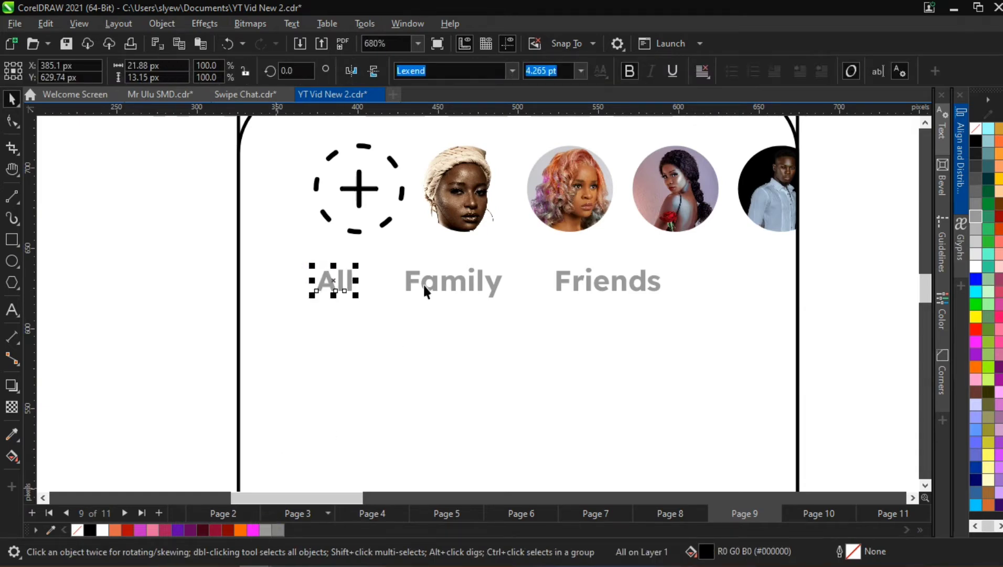
click(423, 282)
click(89, 530)
click(444, 353)
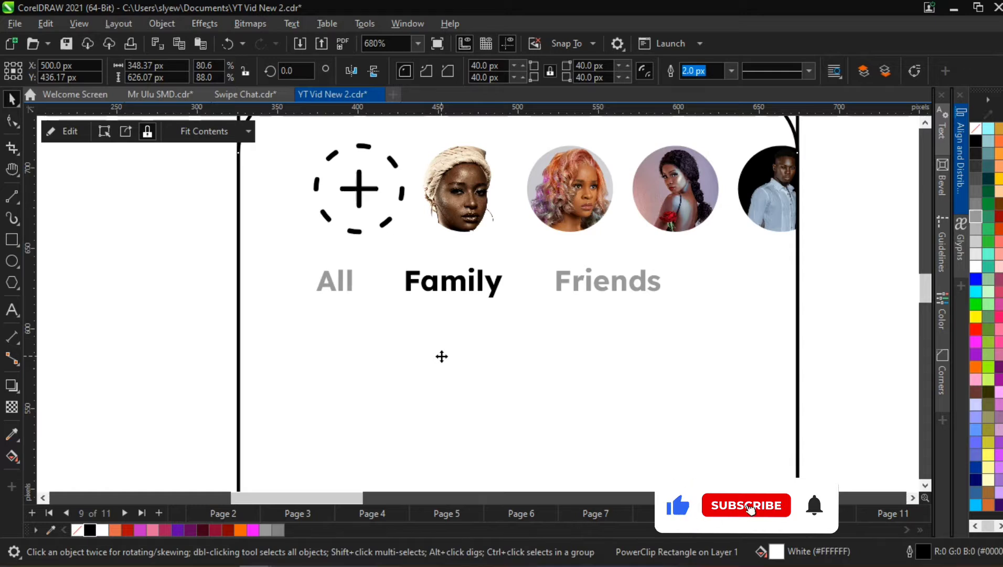
key(ctrl+z)
key(ctrl+z)
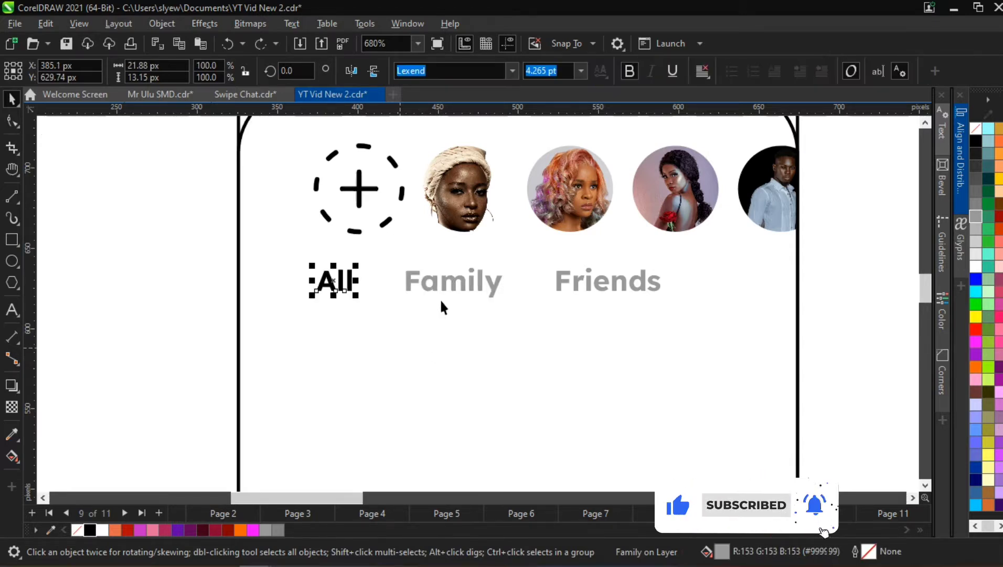
scroll(453, 242, down, 2)
scroll(451, 239, down, 2)
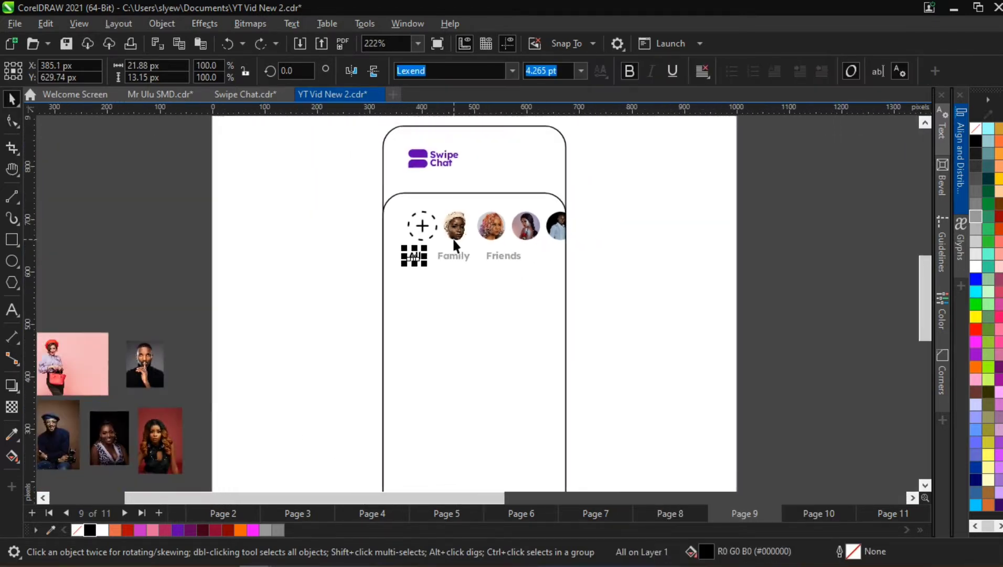
Drag a copy of the first face avatar below the All label and select it with All
click(456, 236)
mouse_move(458, 236)
mouse_down()
mouse_move(435, 281)
mouse_move(451, 247)
mouse_up()
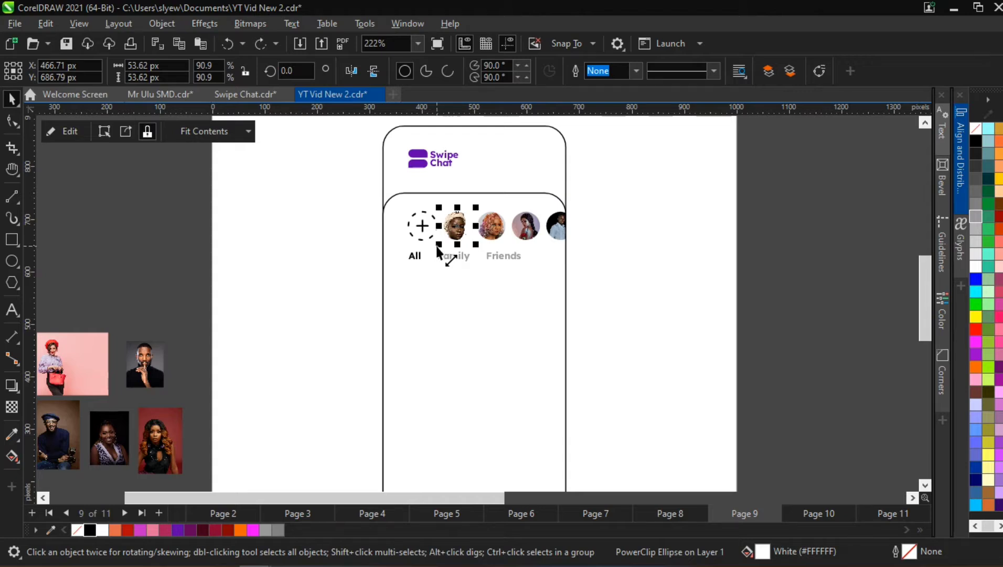
scroll(432, 286, up, 1)
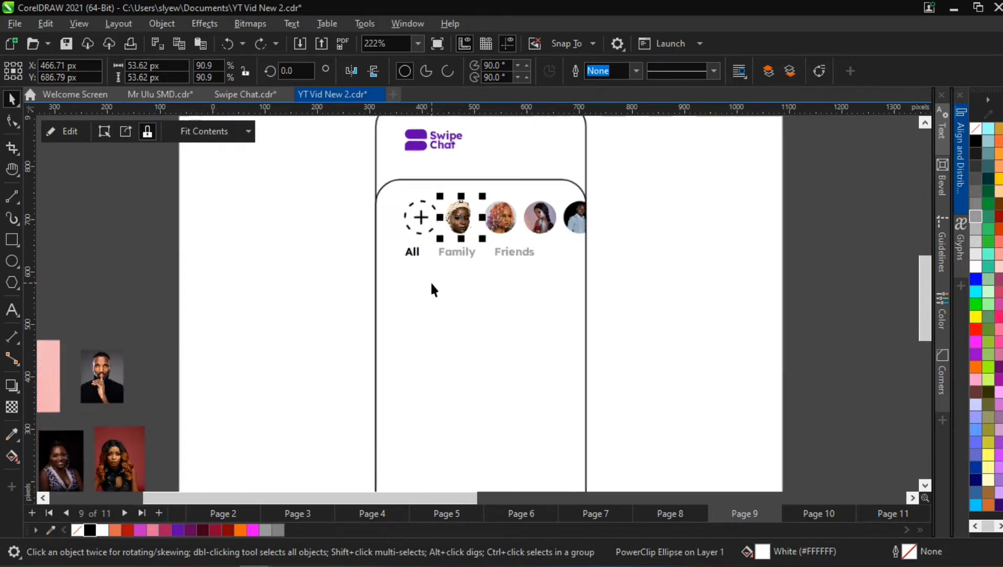
scroll(445, 249, up, 3)
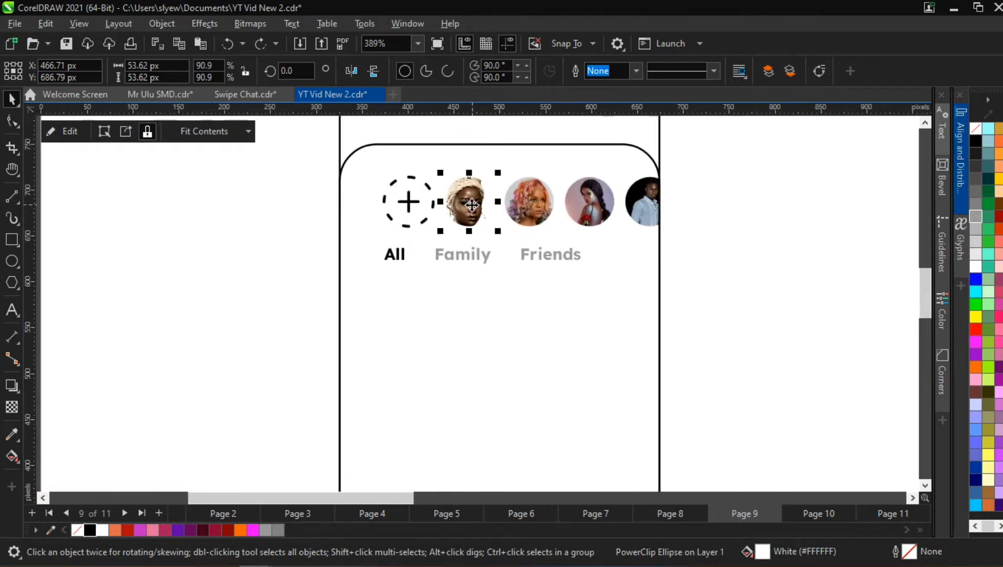
drag(472, 205, 403, 308)
drag(403, 312, 405, 322)
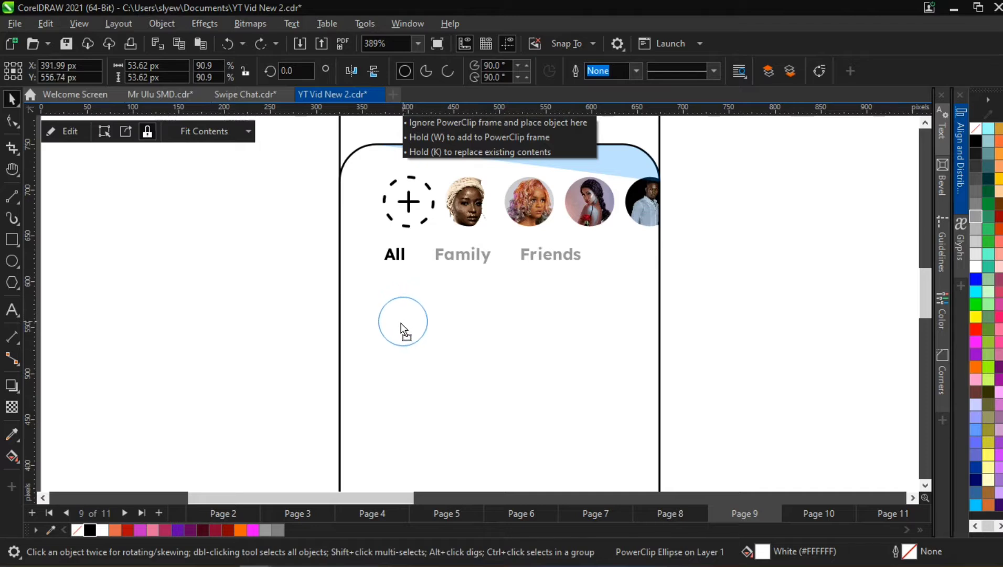
shift+click(398, 257)
Centre the face copy under All and bring the pink-backdrop photo onto the mockup, shrinking it
key(c)
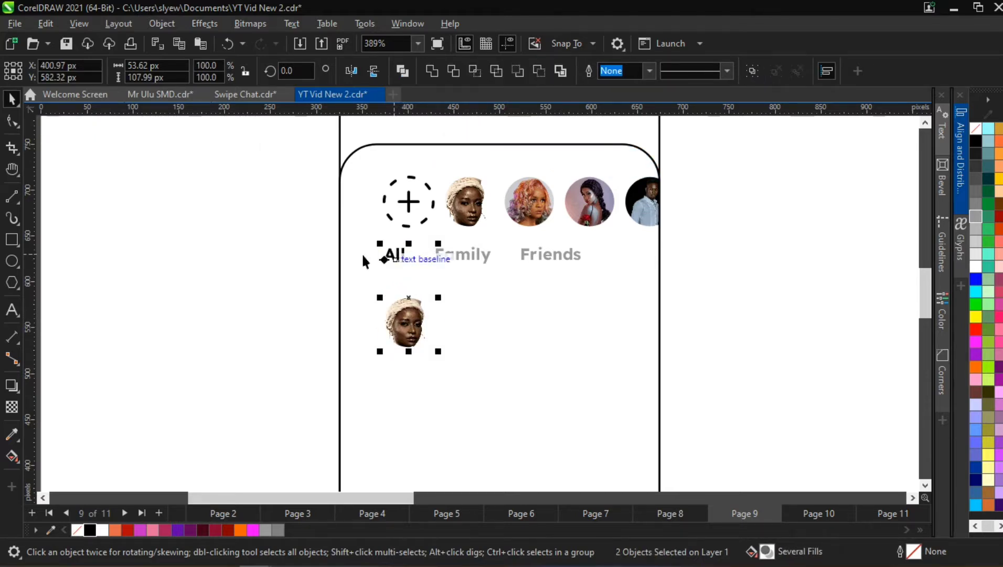
click(231, 314)
scroll(411, 331, down, 3)
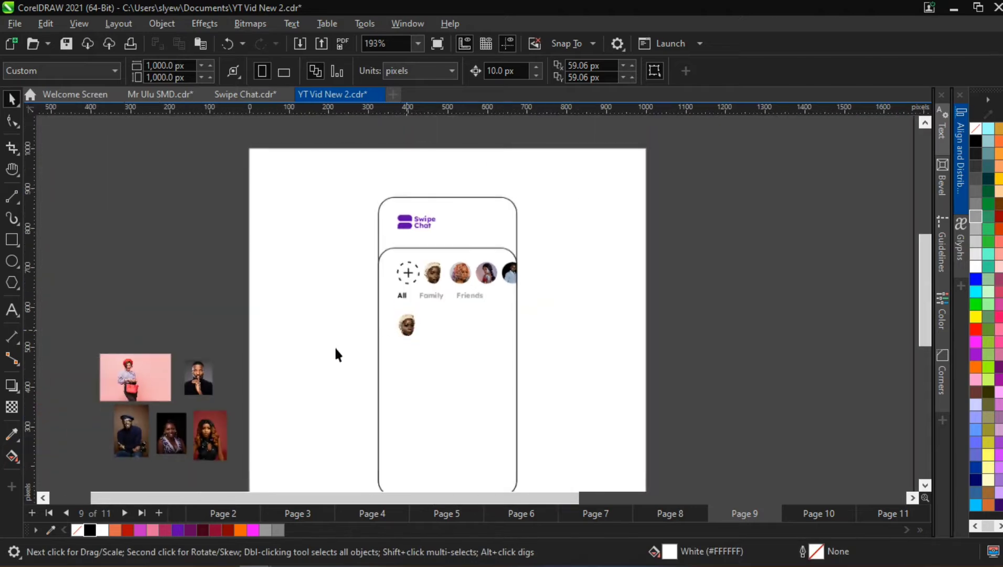
drag(137, 361, 410, 355)
drag(448, 329, 430, 339)
scroll(407, 406, up, 4)
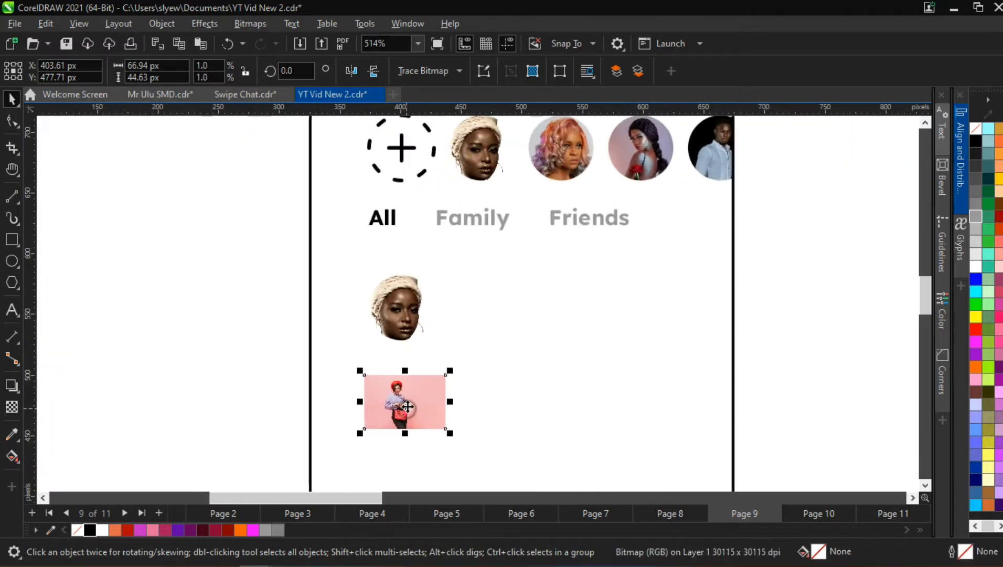
Shrink the pink photo further and centre it over the face copy
right_click(408, 407)
click(386, 404)
click(430, 386)
click(445, 375)
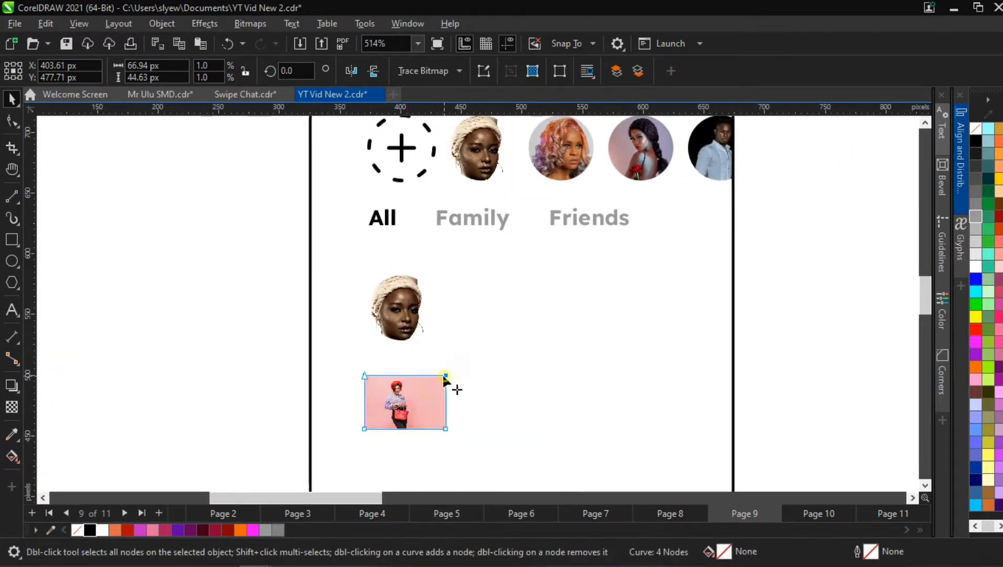
key(space)
drag(448, 375, 400, 309)
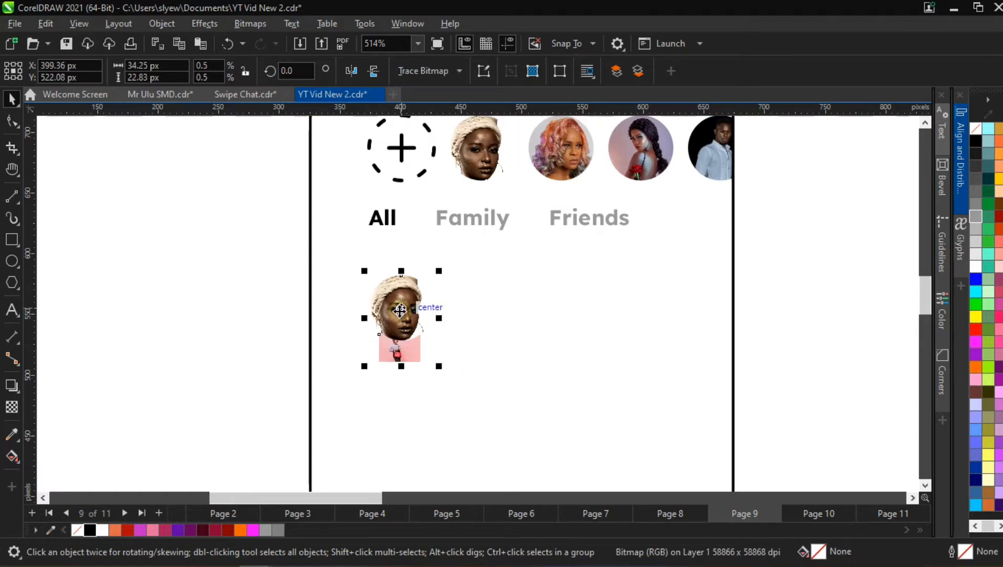
shift+click(400, 309)
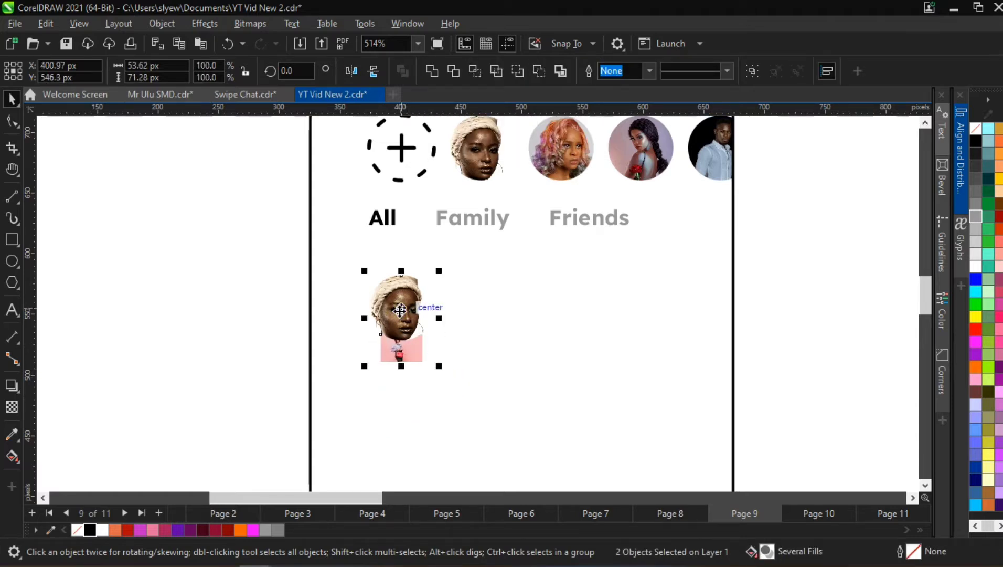
key(c)
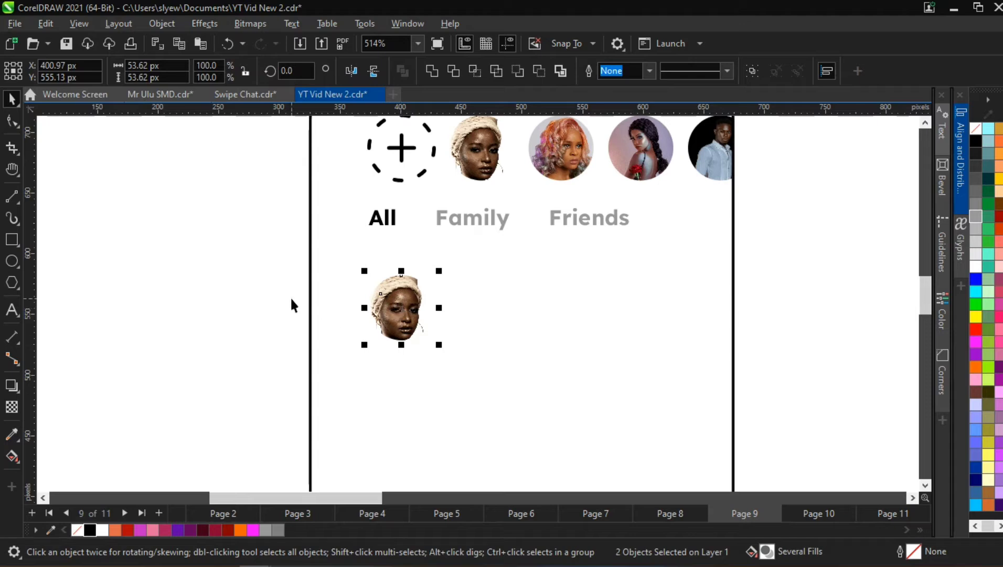
key(ctrl+z)
click(399, 353)
scroll(399, 353, down, 5)
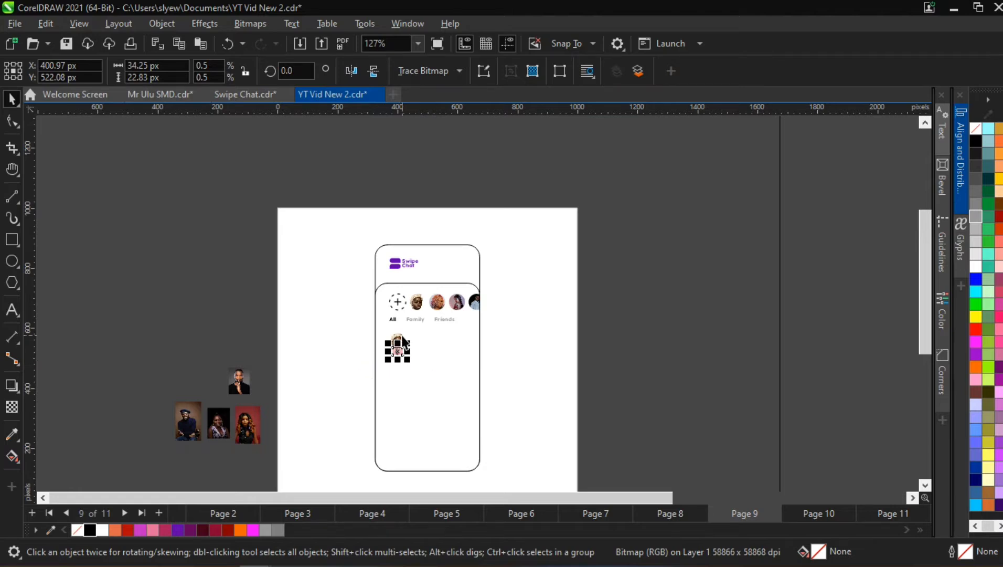
scroll(397, 351, up, 5)
shift+click(397, 357)
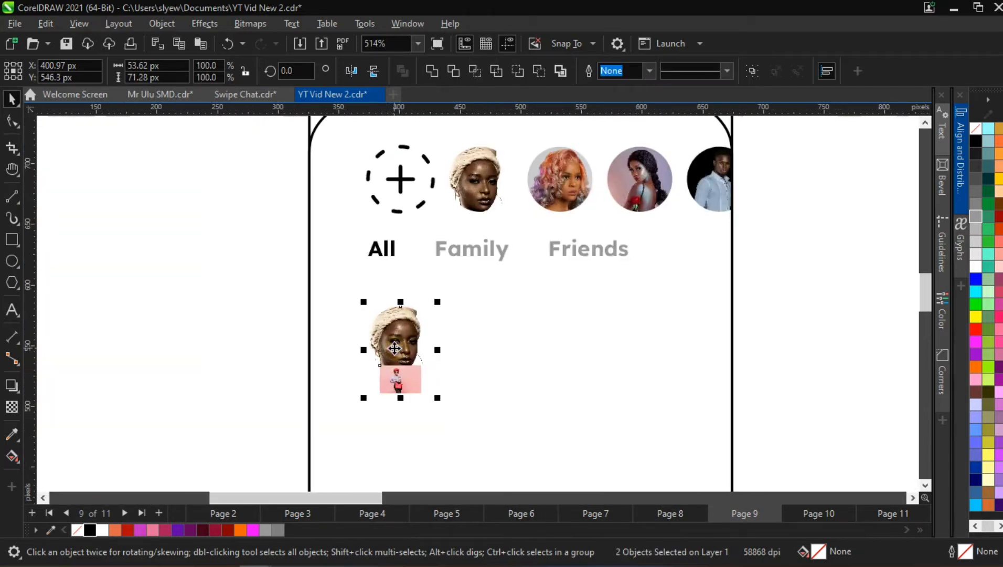
key(e)
scroll(396, 349, up, 1)
scroll(396, 348, up, 2)
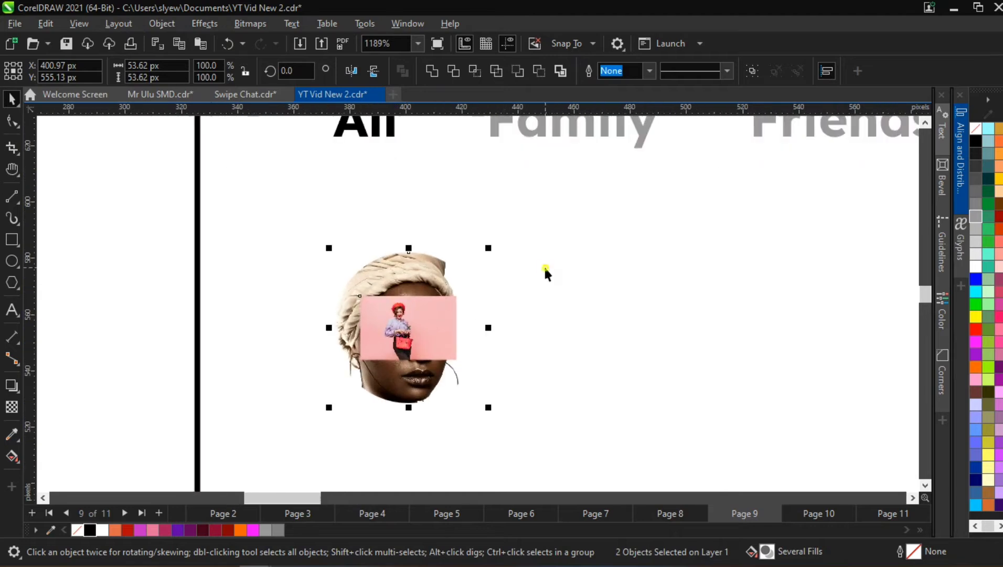
PowerClip the pink photo into the face circle and delete the old face image inside
right_click(415, 301)
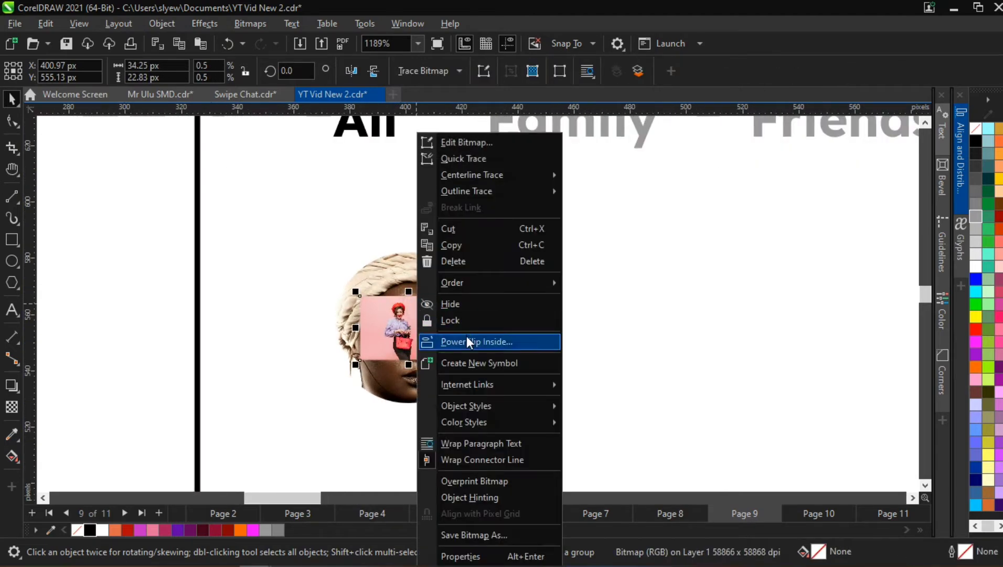
click(465, 341)
click(407, 268)
double_click(414, 290)
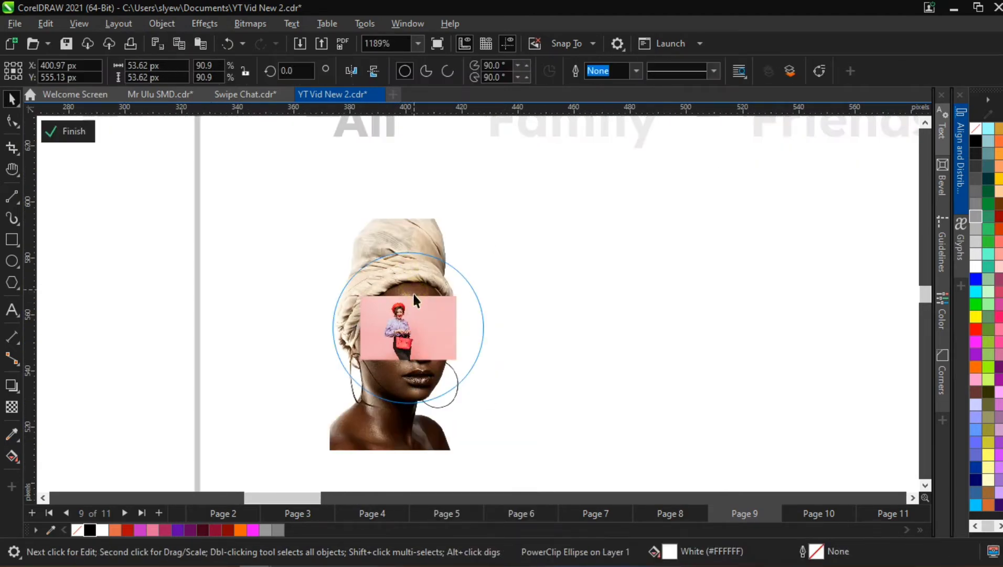
click(419, 265)
key(Delete)
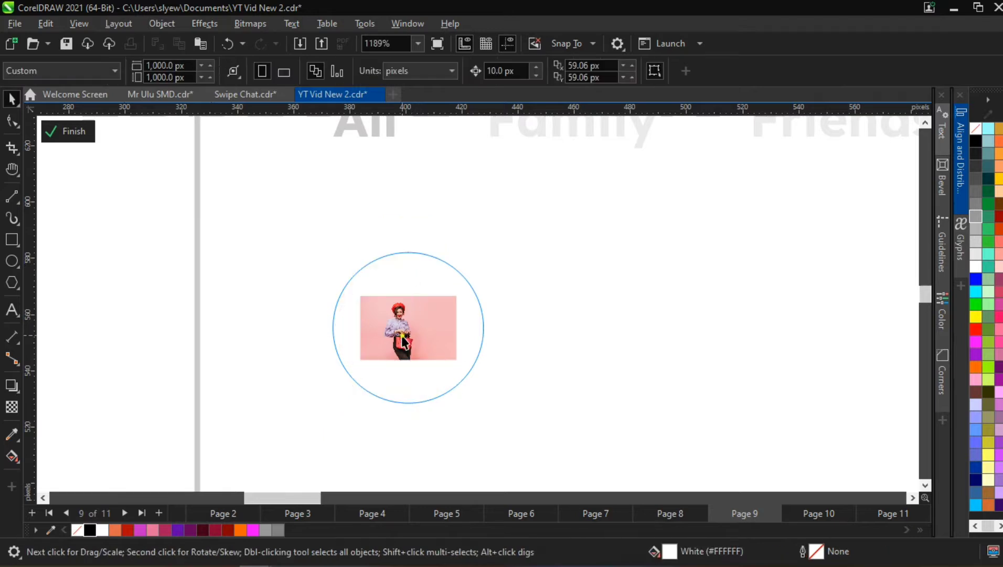
click(403, 336)
Enlarge and reposition the woman's photo so she fills the circle
drag(461, 364, 570, 439)
drag(433, 357, 469, 398)
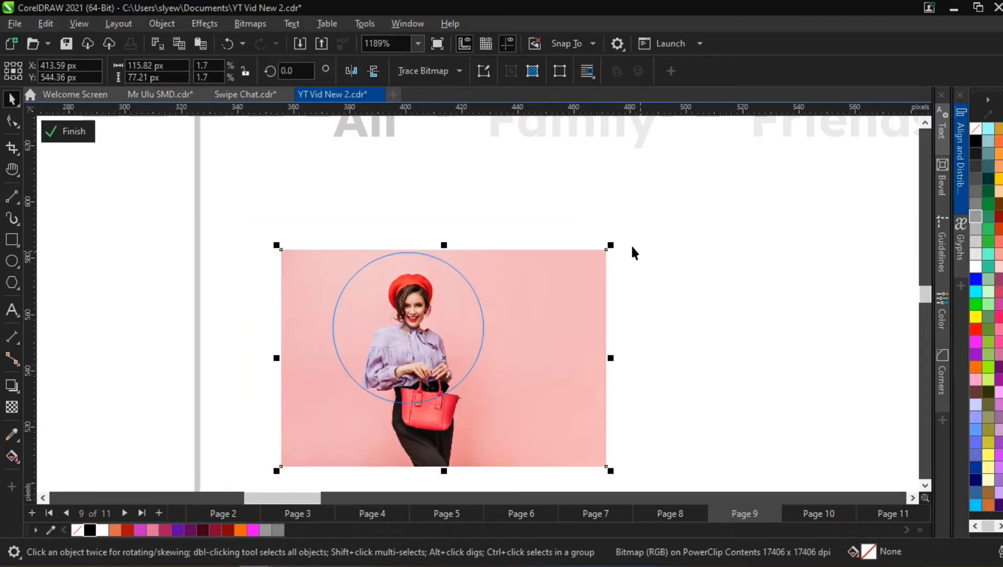
drag(613, 246, 645, 225)
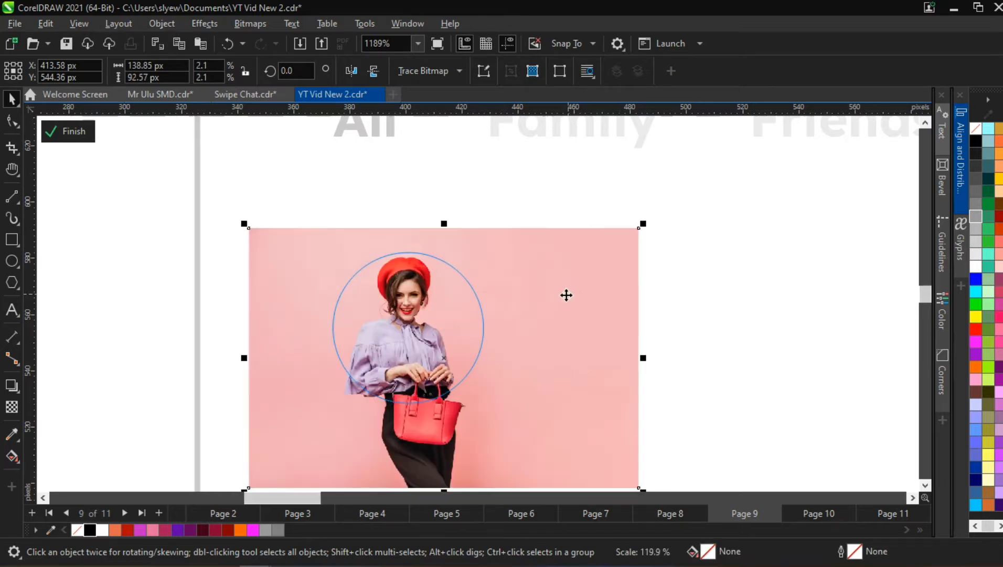
drag(564, 293, 567, 296)
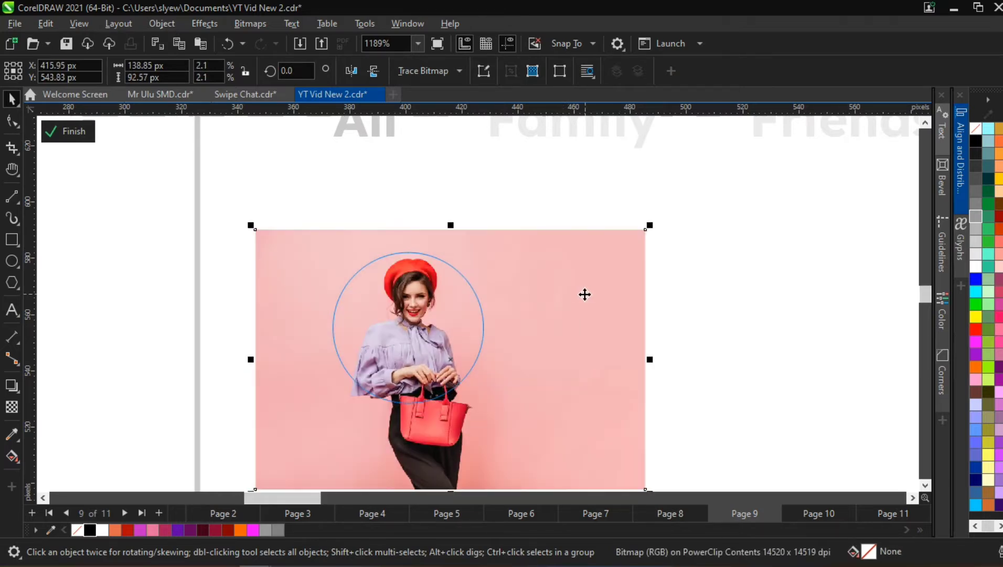
drag(653, 229, 693, 195)
drag(530, 262, 502, 289)
scroll(340, 273, down, 5)
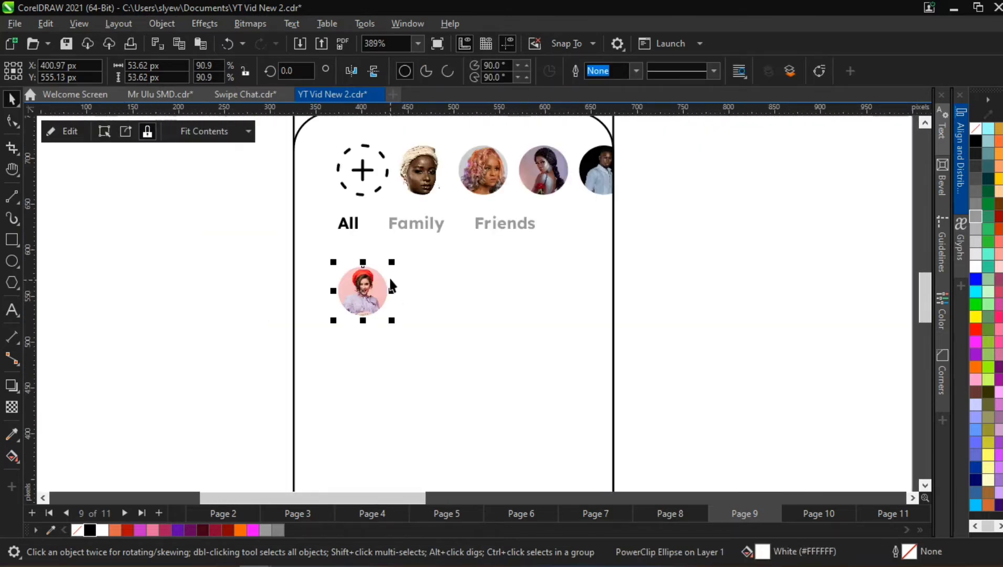
Place a copy of the All label beside the avatar and retype it as the contact's name
scroll(389, 275, up, 3)
drag(330, 194, 429, 282)
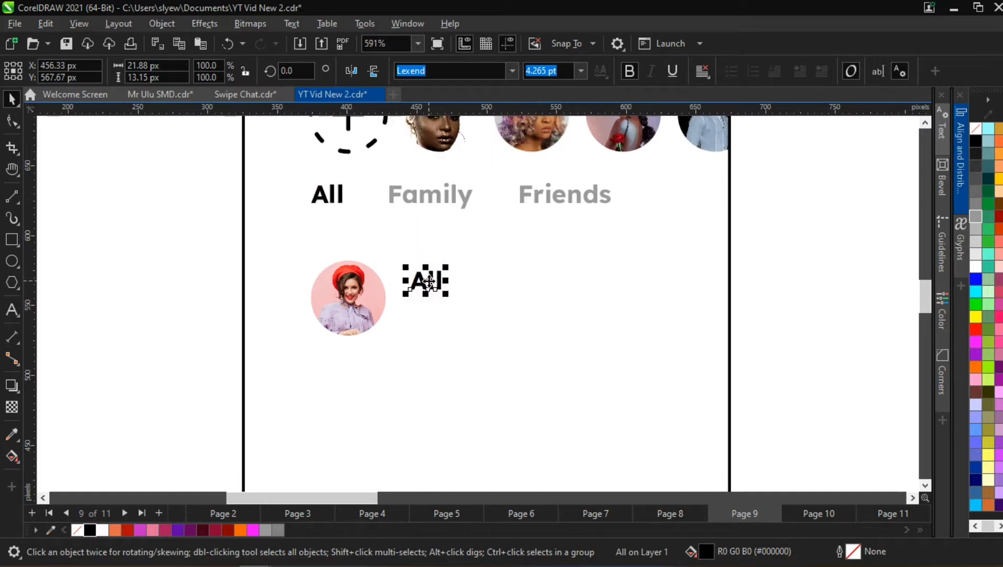
double_click(428, 282)
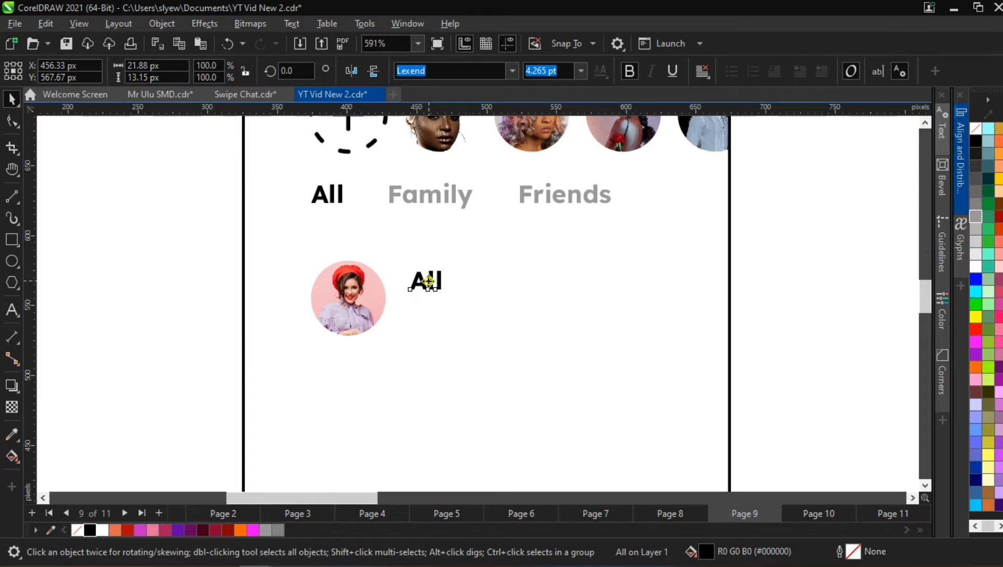
double_click(429, 282)
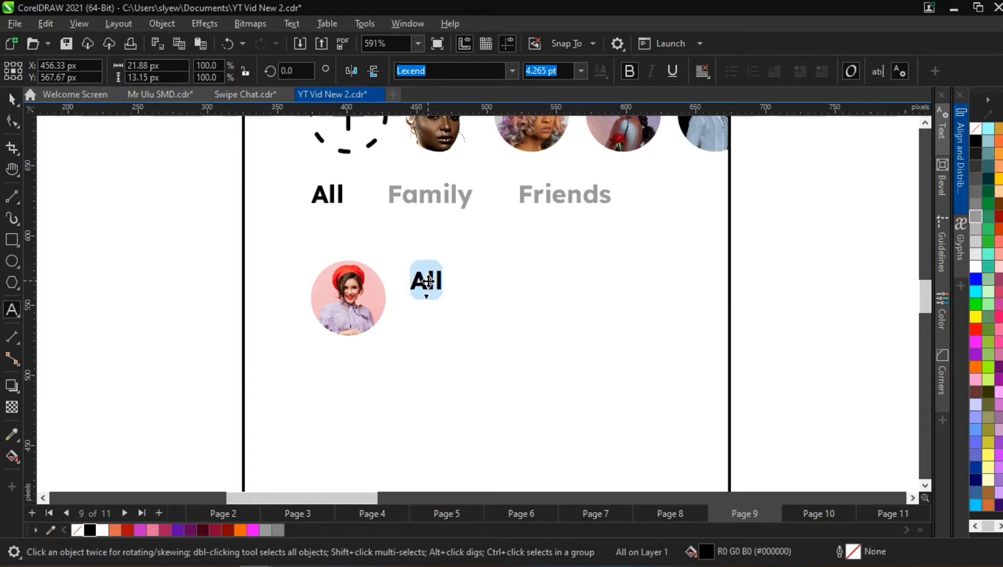
text(Lisa Morgan)
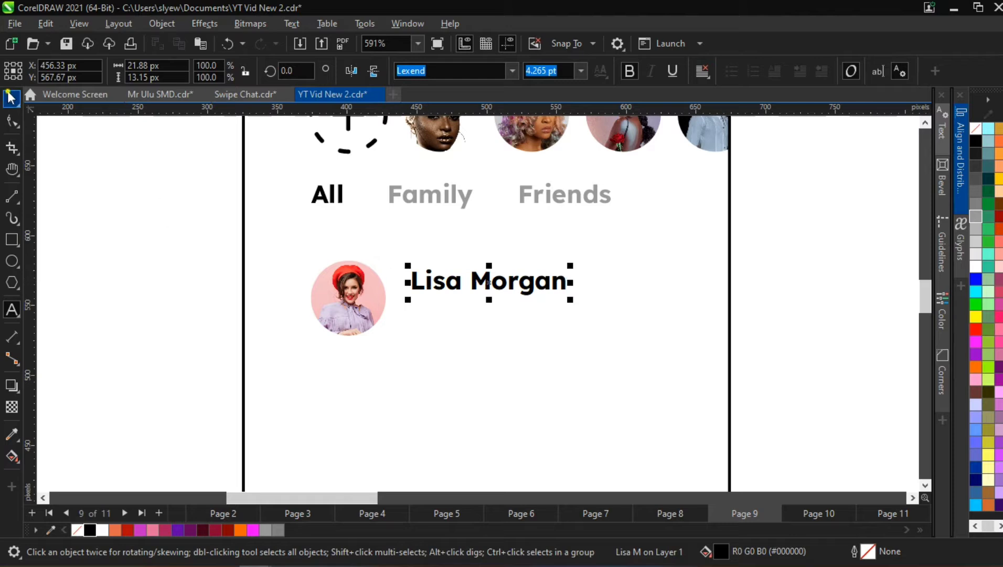
Duplicate the name below itself, scale it to 66.8% and set it to Lexend Regular
click(12, 99)
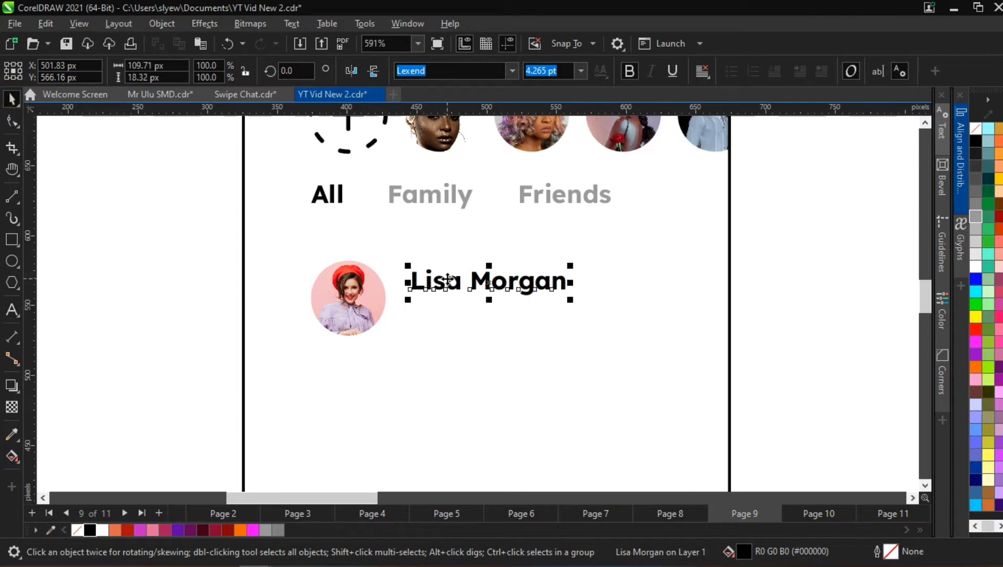
drag(448, 278, 448, 305)
drag(567, 326, 521, 320)
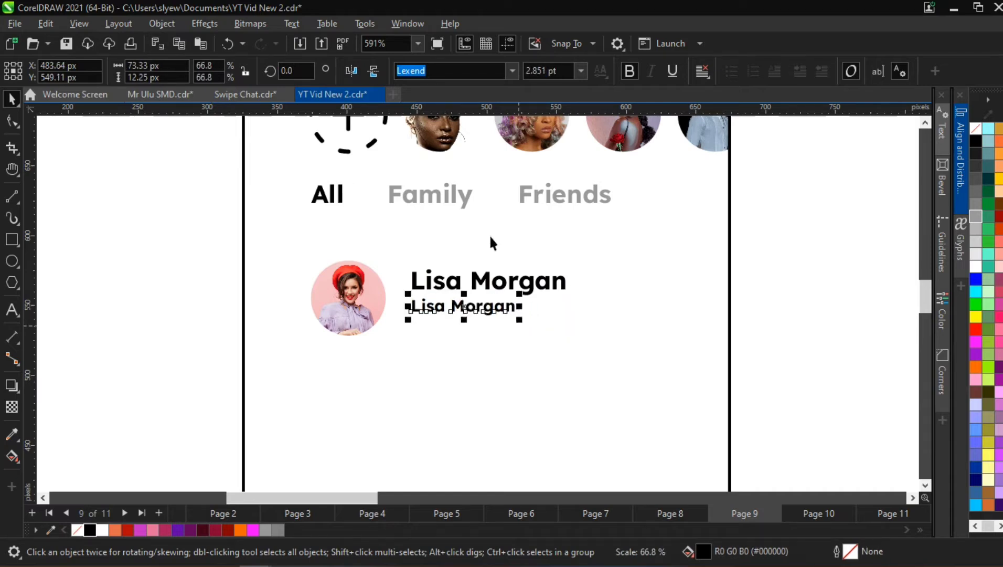
click(512, 70)
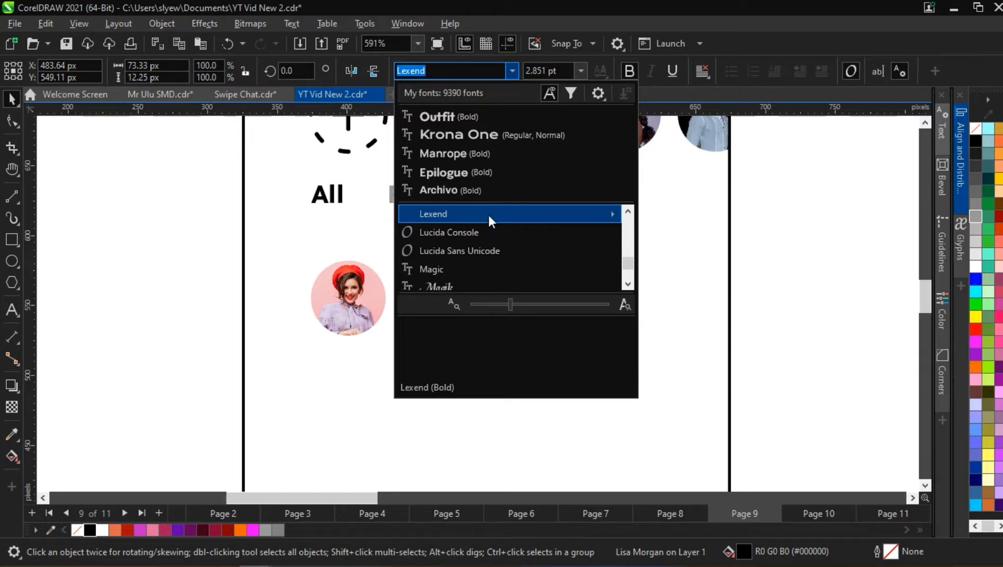
mouse_move(488, 214)
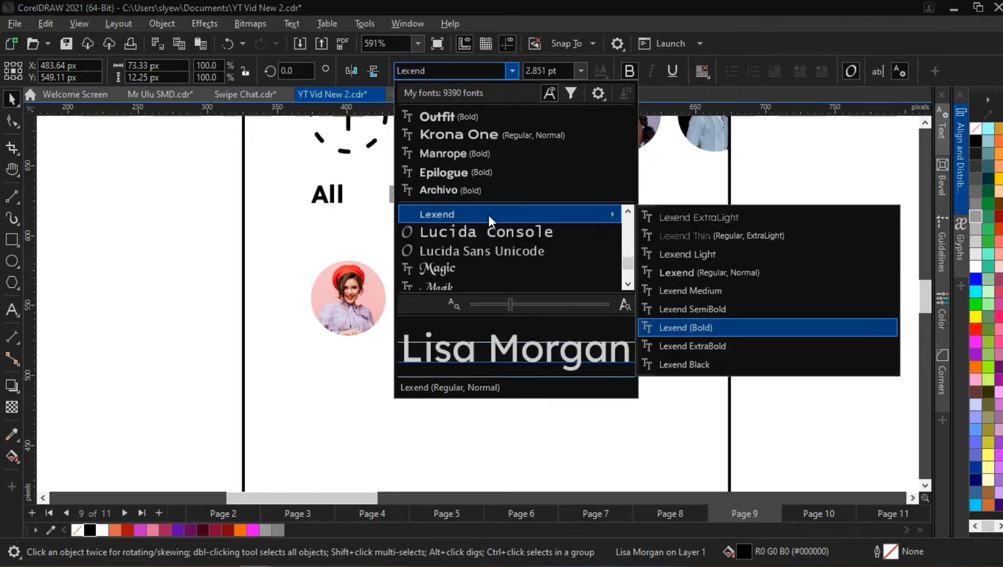
click(678, 272)
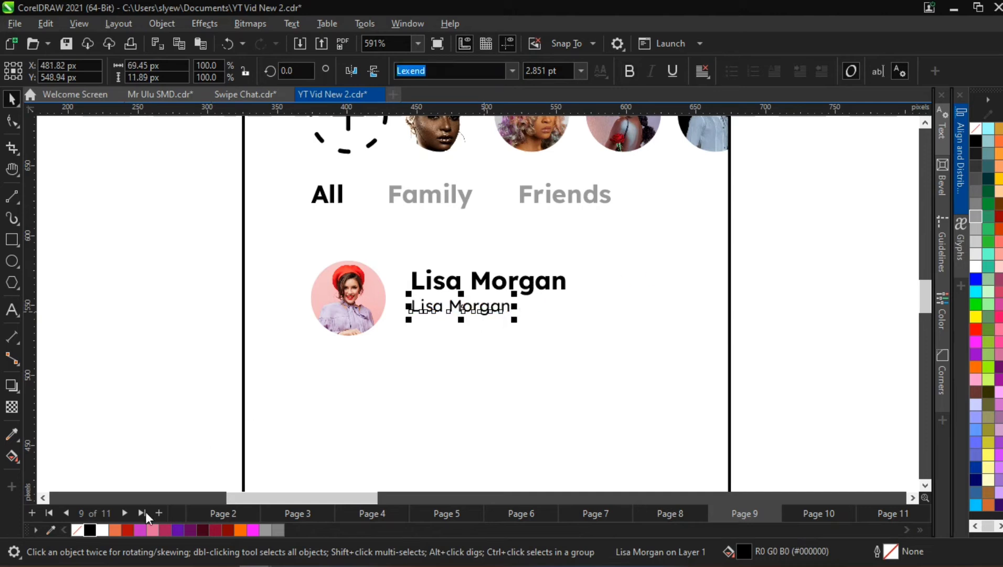
Colour the lower line a darker grey, comparing it with the Family and Friends labels
click(267, 529)
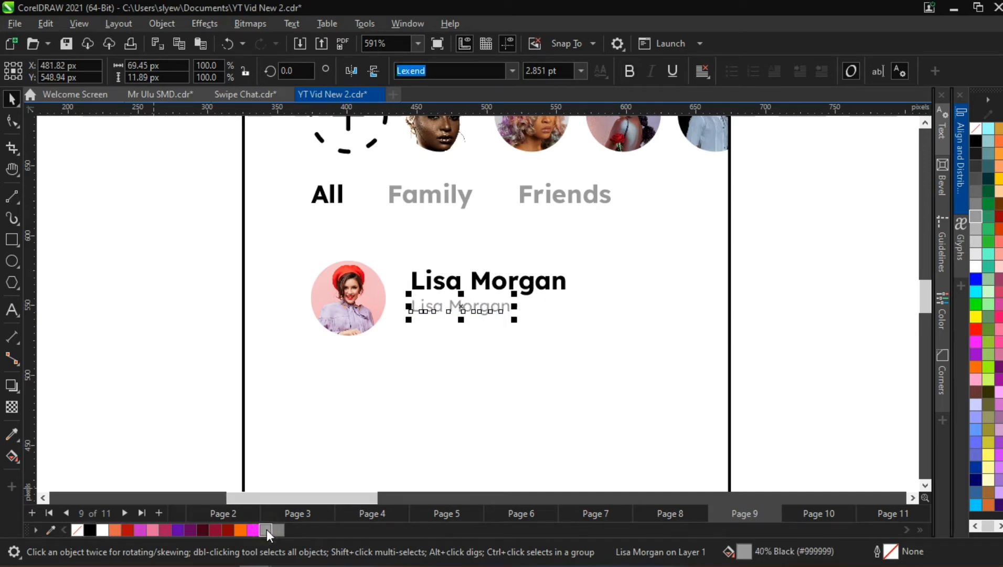
click(279, 530)
click(428, 204)
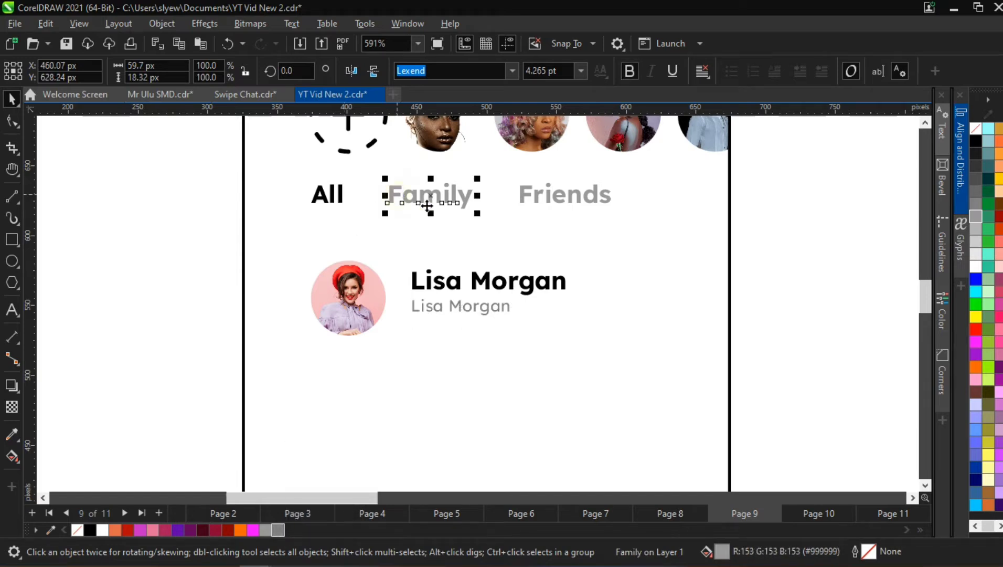
shift+click(530, 195)
click(448, 292)
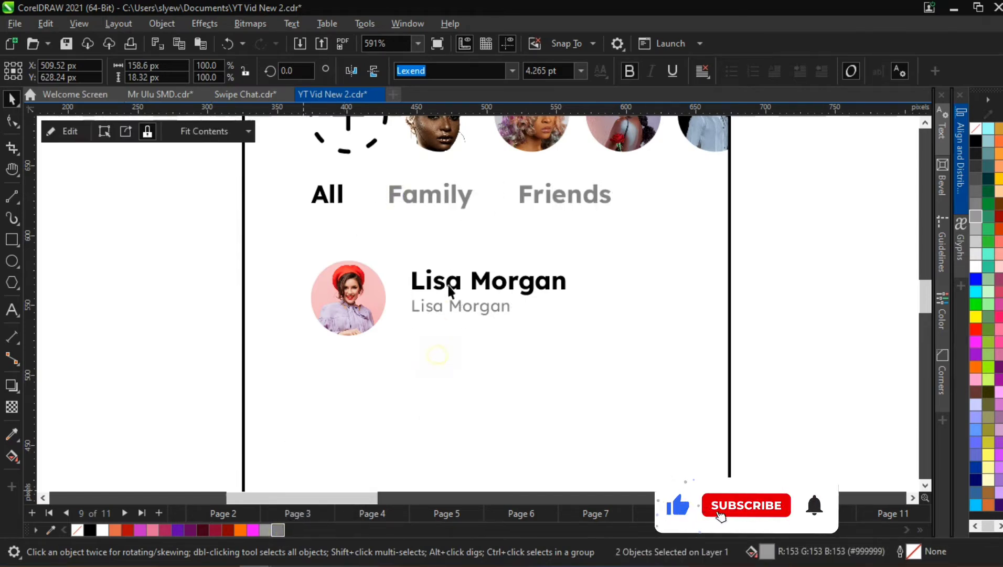
scroll(440, 325, up, 3)
Replace the grey line's text with 'Hey, will be there soon', fixing the typo
double_click(430, 318)
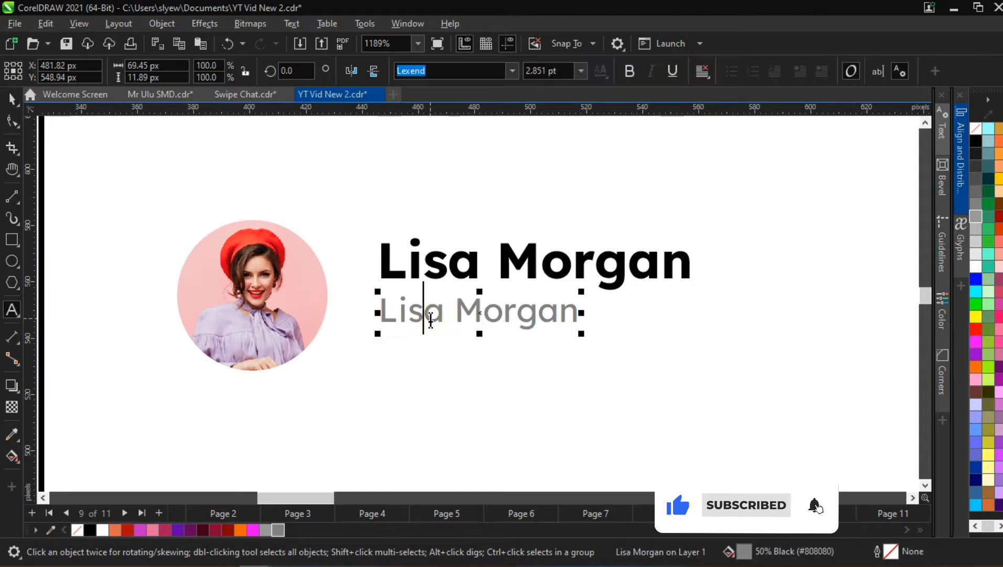
key(ctrl+a)
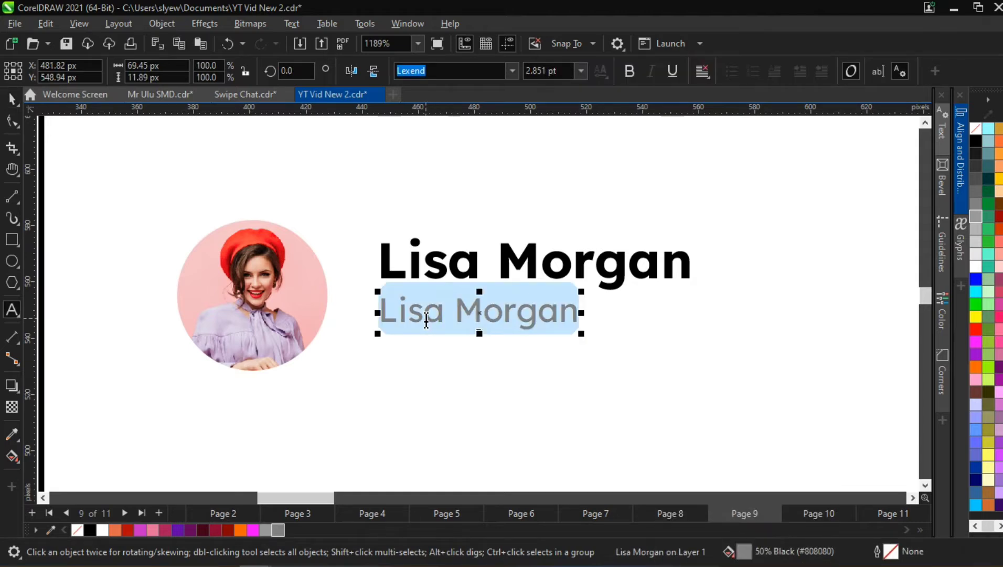
text(Hey)
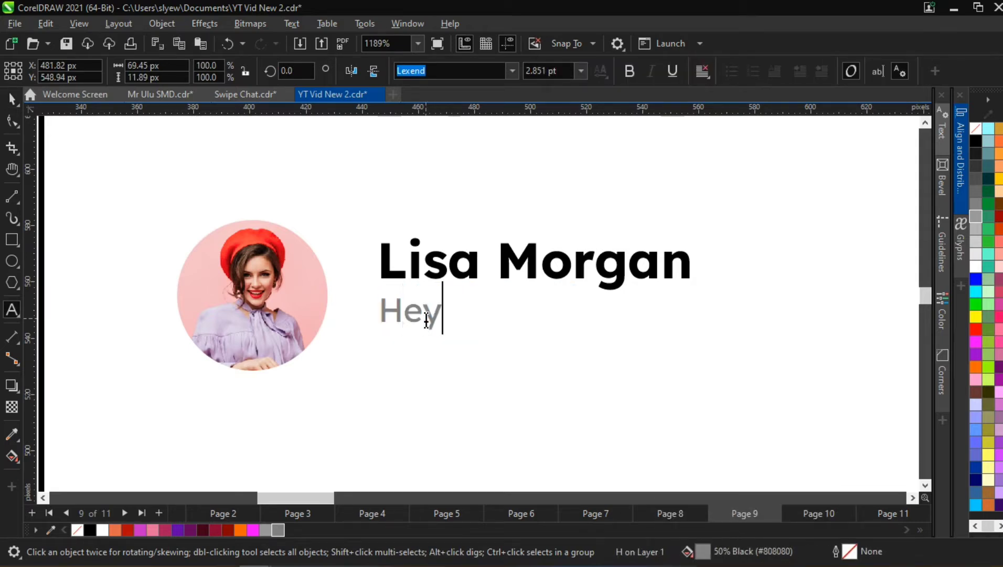
text(, w)
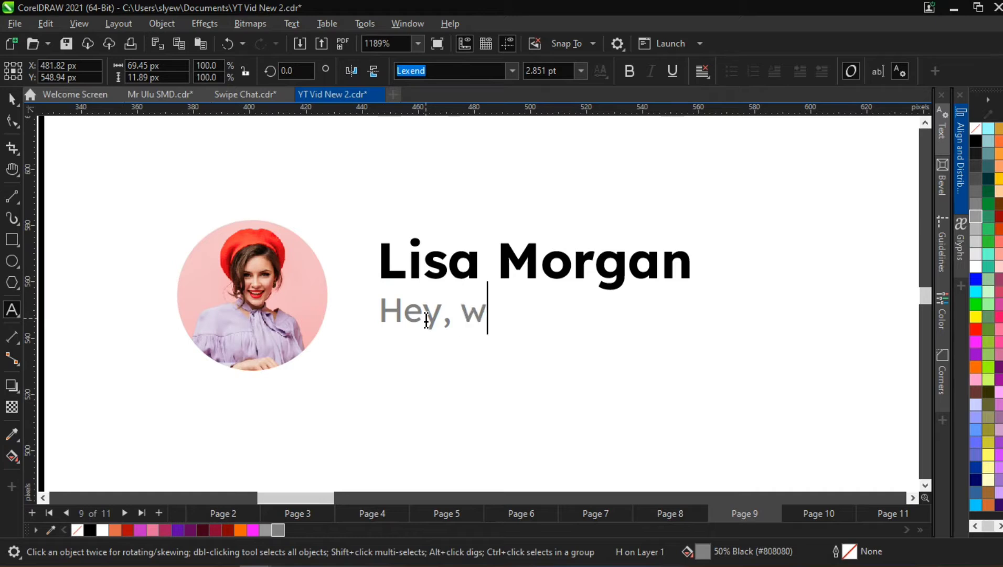
text(ill be there)
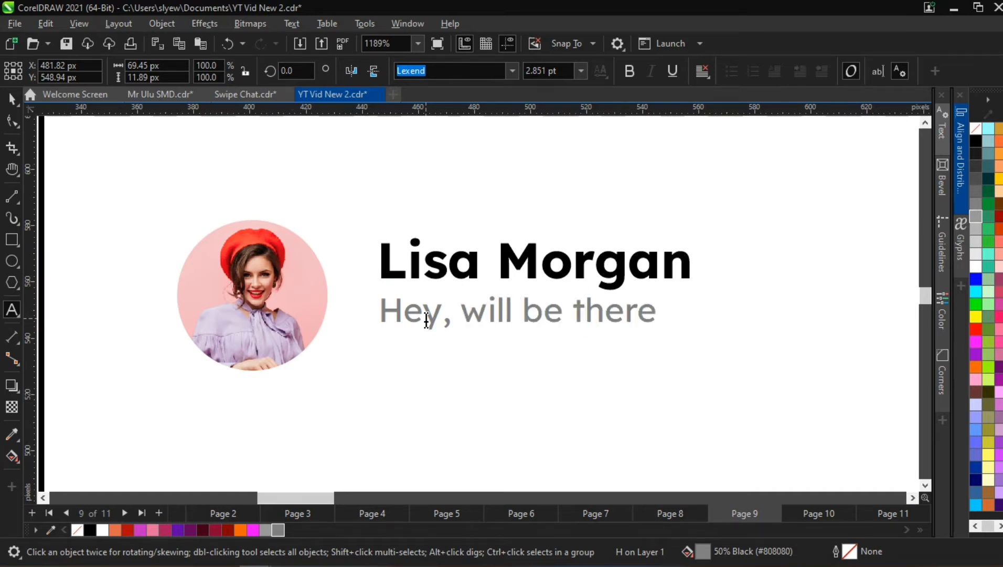
text( son)
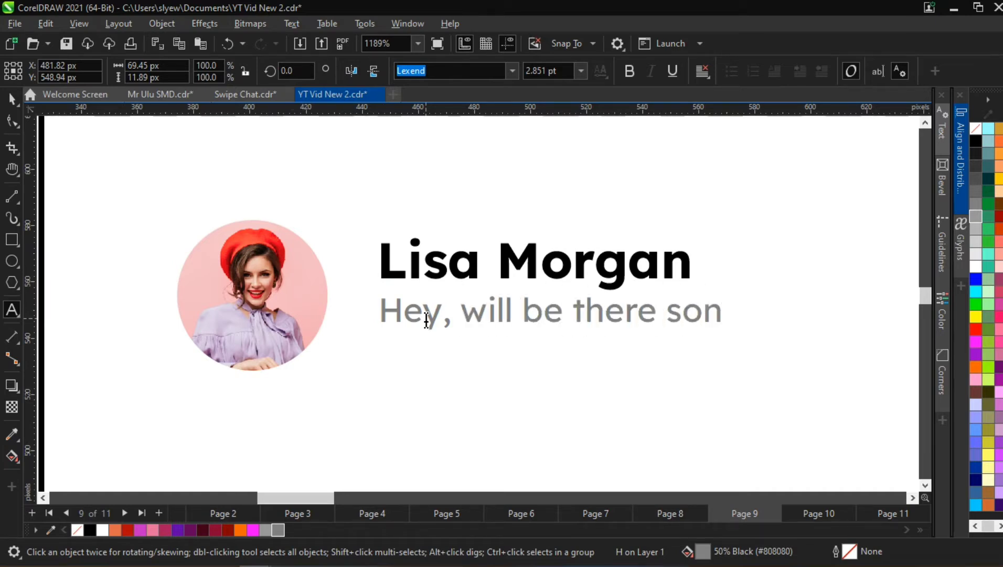
key(BackSpace)
text(o)
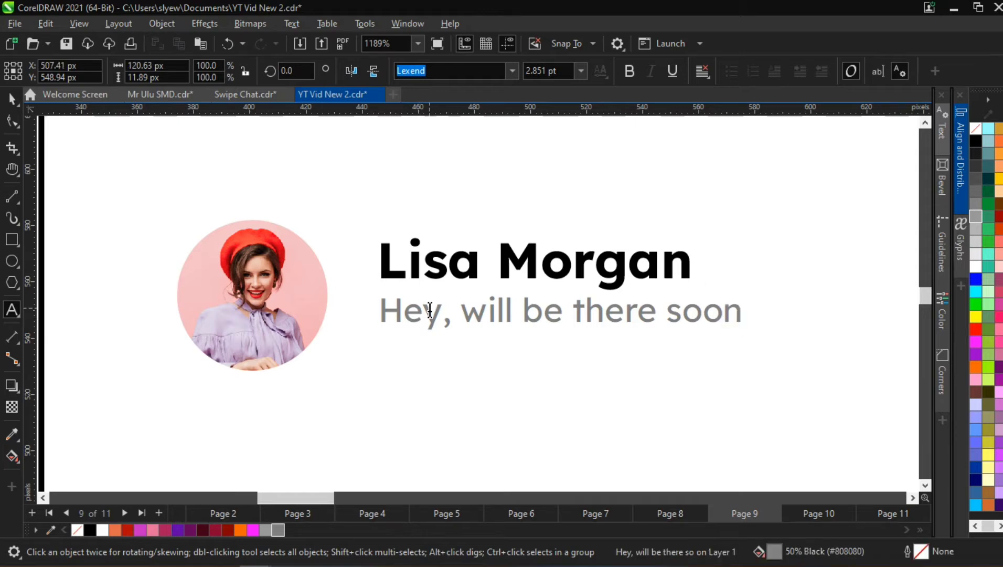
click(12, 120)
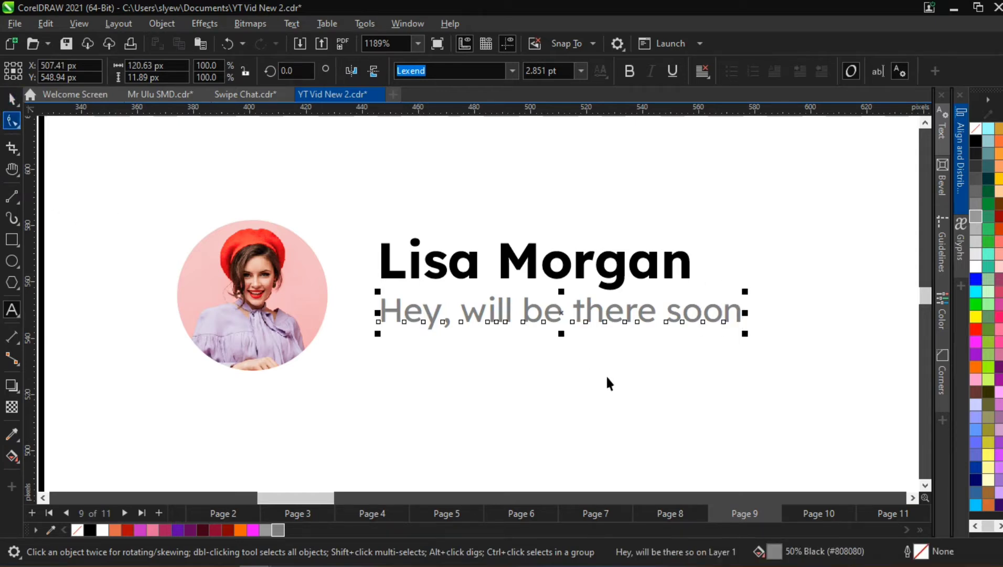
Nudge the white card, shrink the message line to 80% and left-align it under the name
key(space)
click(731, 334)
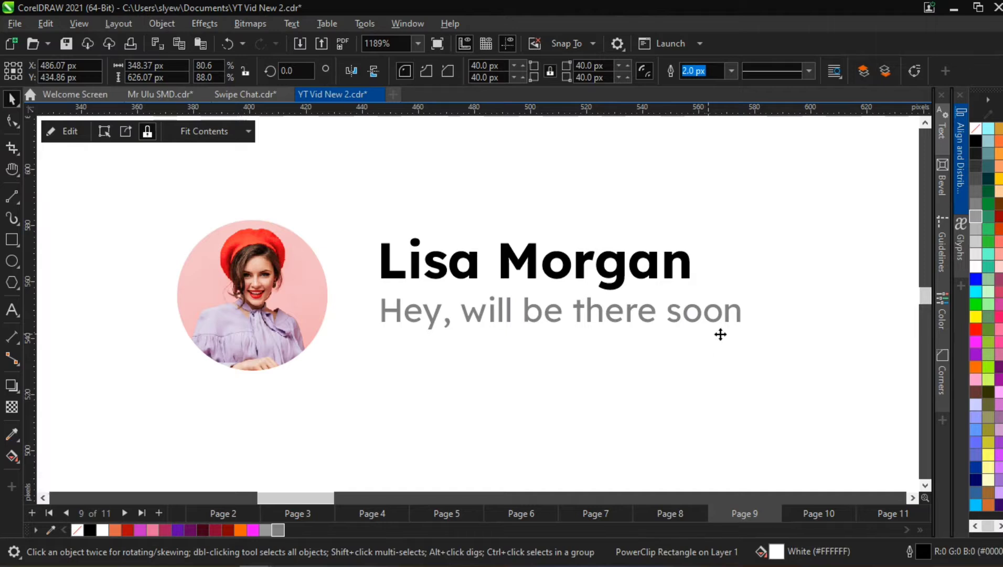
drag(720, 334, 674, 333)
click(726, 312)
key(Down)
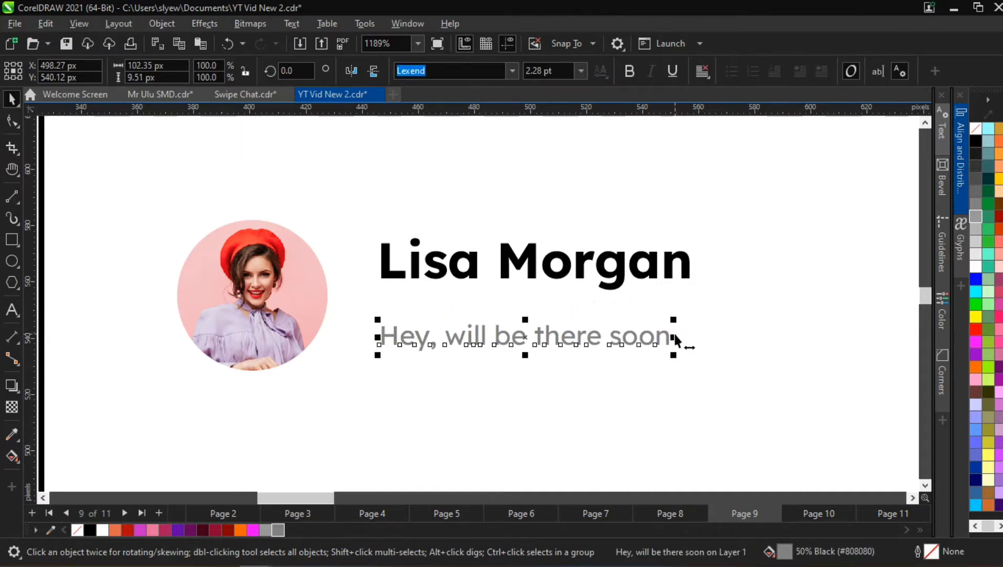
drag(577, 338, 575, 325)
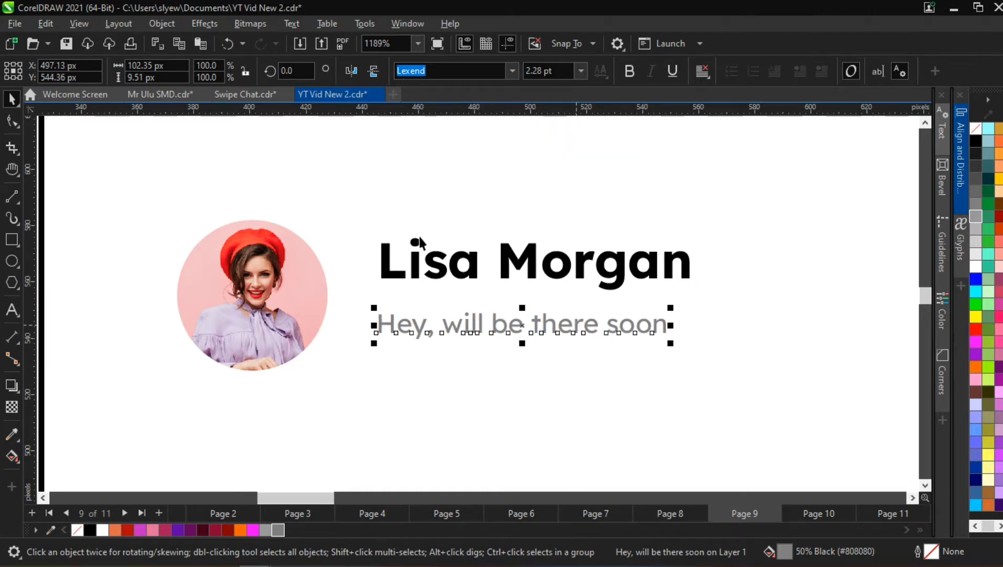
shift+click(417, 254)
key(l)
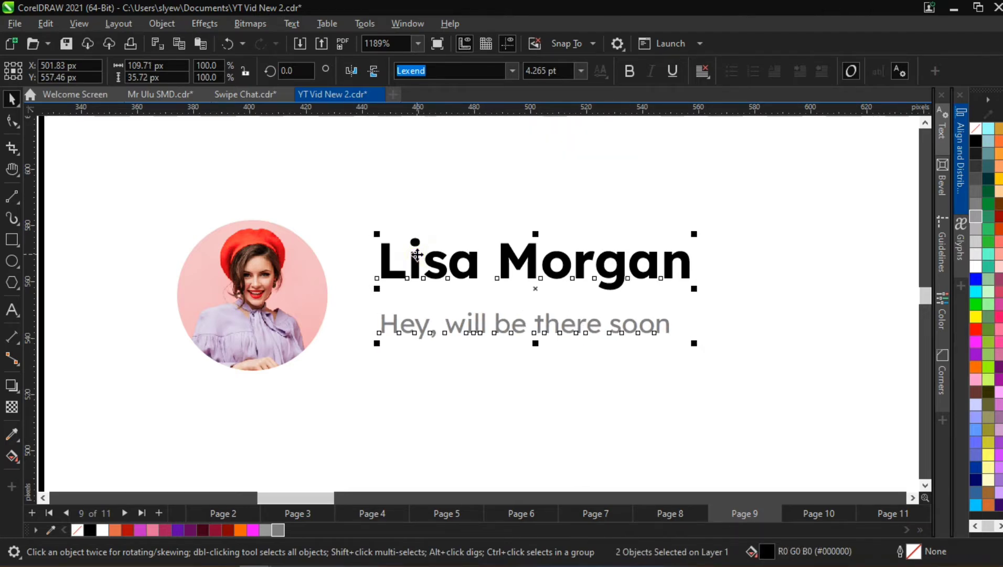
Enlarge the bold name, group it with the message, and centre the group on the profile photo
scroll(456, 233, down, 1)
click(420, 327)
scroll(462, 321, down, 2)
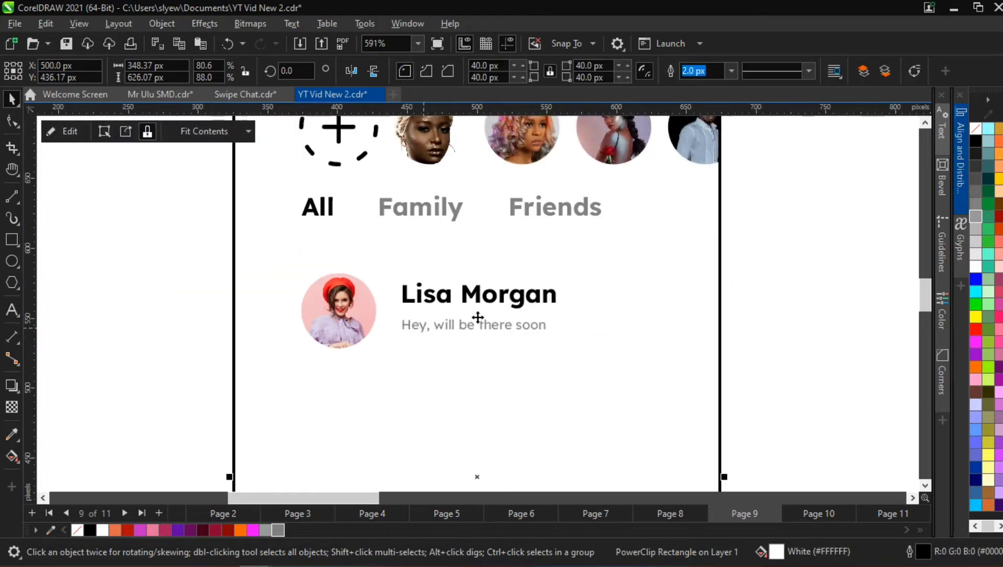
click(503, 300)
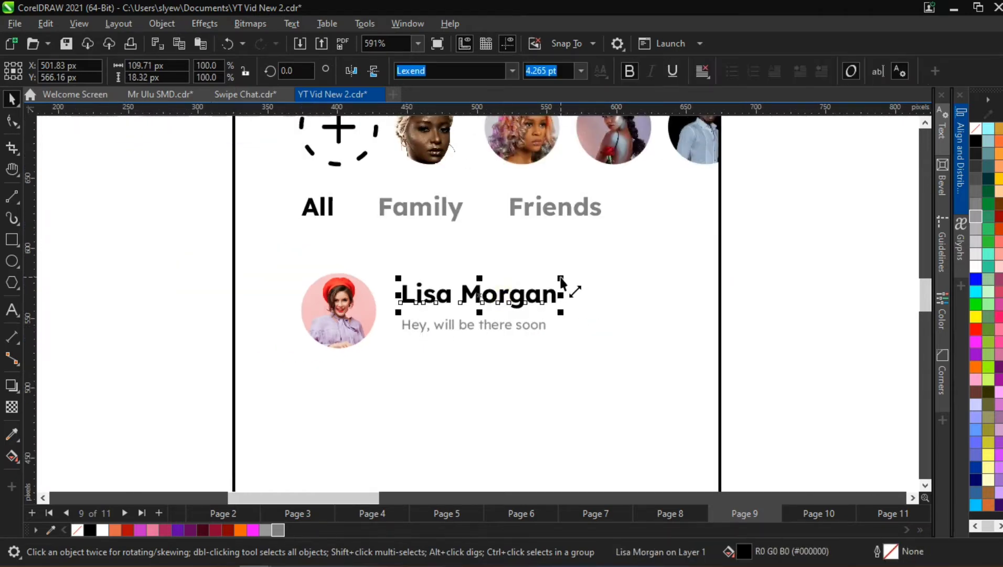
drag(564, 273, 574, 267)
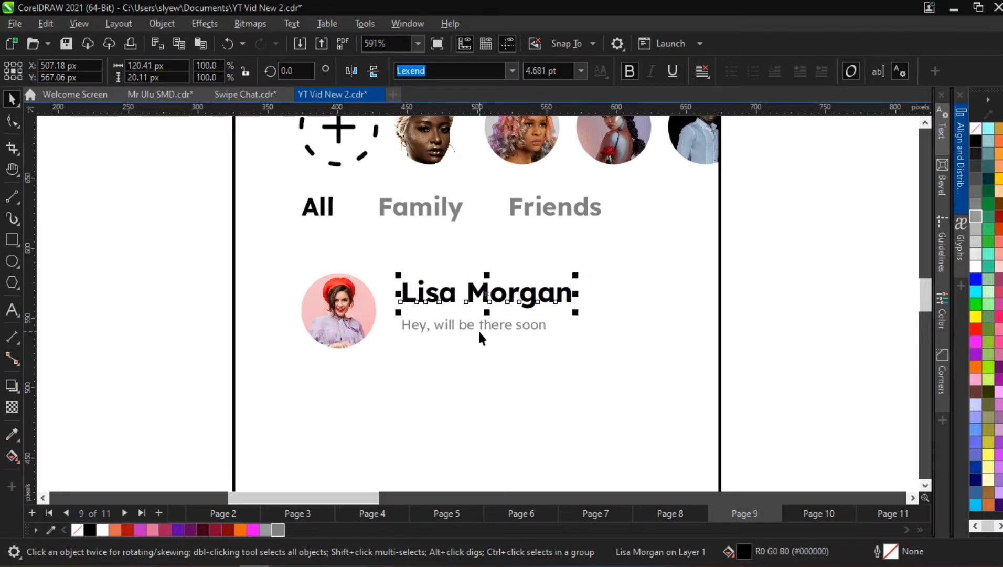
scroll(477, 329, up, 1)
scroll(476, 328, up, 2)
drag(459, 328, 462, 307)
scroll(462, 308, down, 2)
shift+click(438, 278)
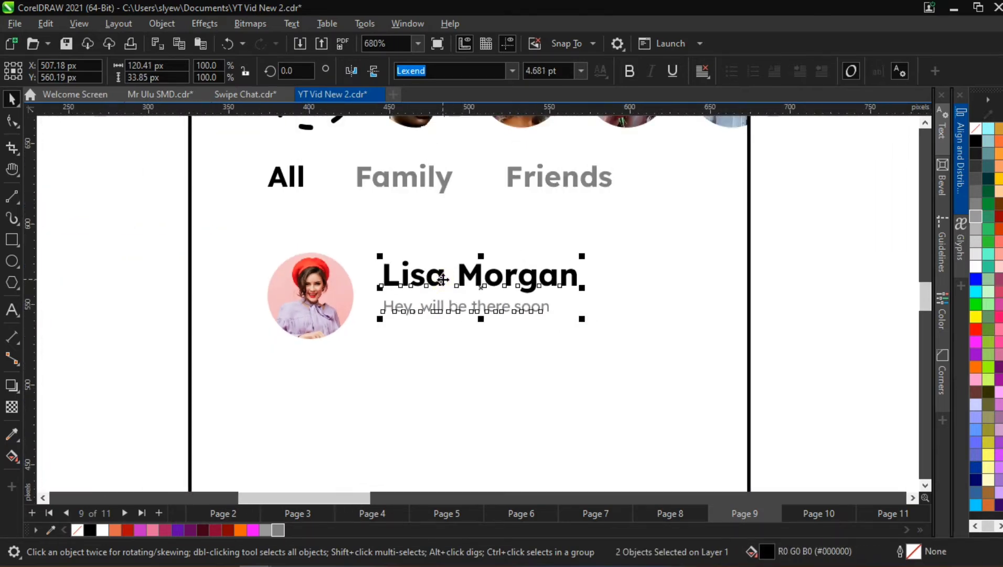
key(ctrl+g)
shift+click(348, 291)
key(c)
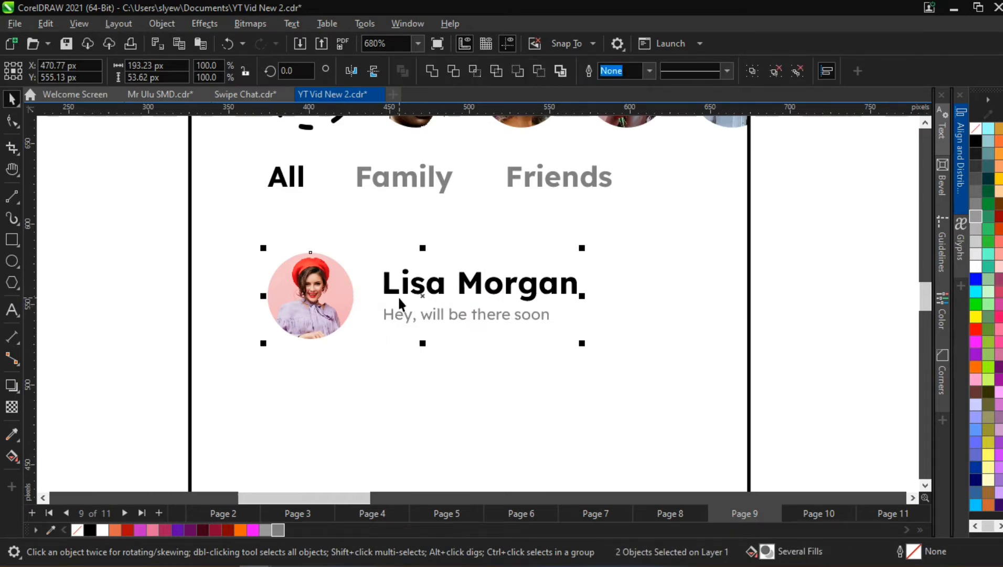
Copy the first chat row downward and repeat it with Ctrl+R to make five rows
scroll(397, 296, down, 2)
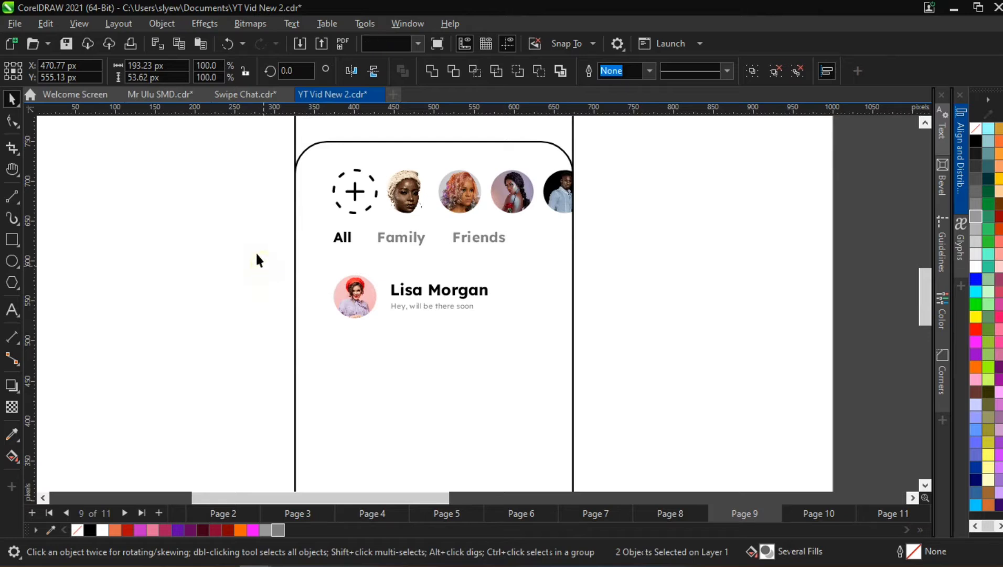
drag(257, 252, 528, 350)
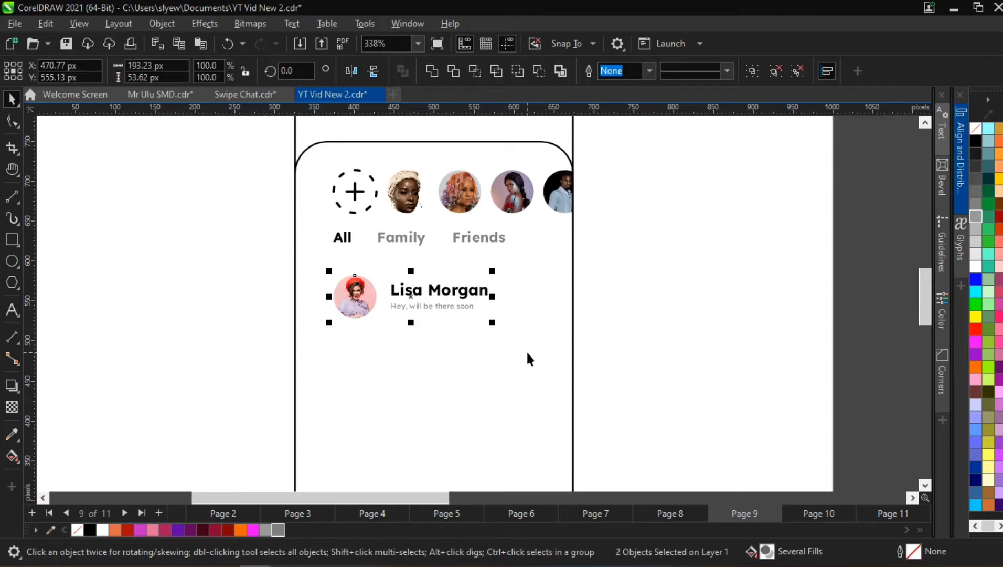
drag(484, 292, 489, 352)
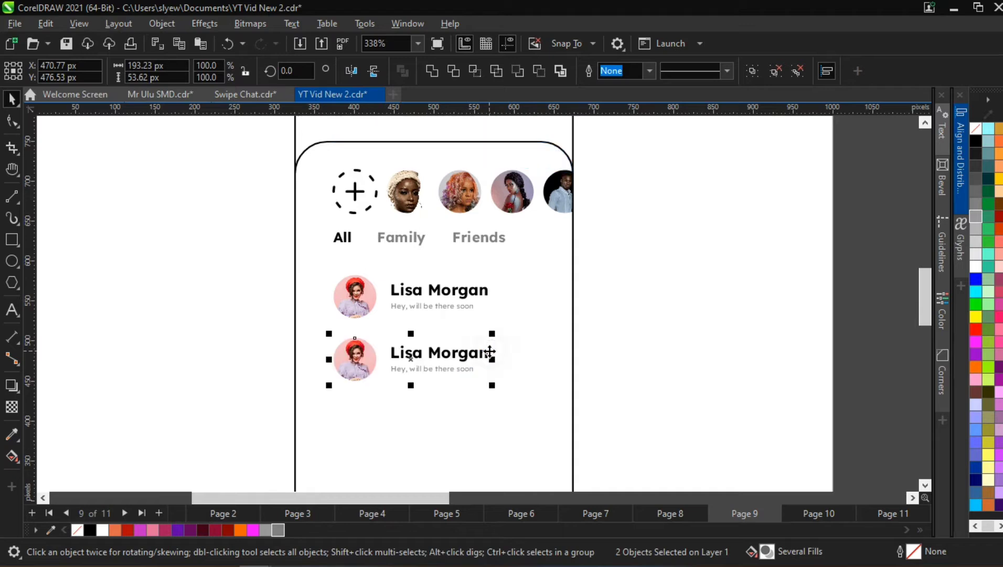
key(ctrl+r)
scroll(488, 351, down, 5)
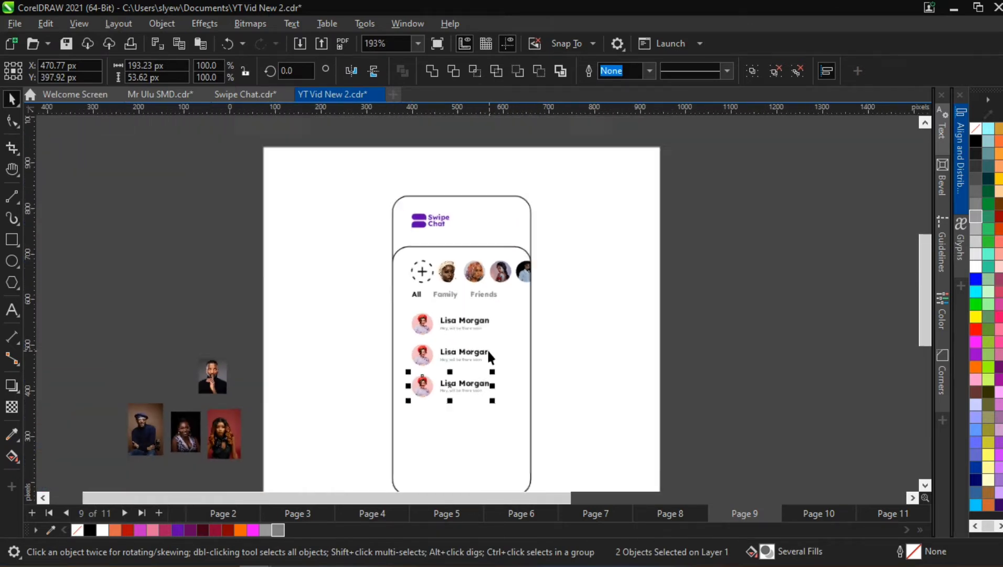
key(ctrl+r)
key(ctrl+r)
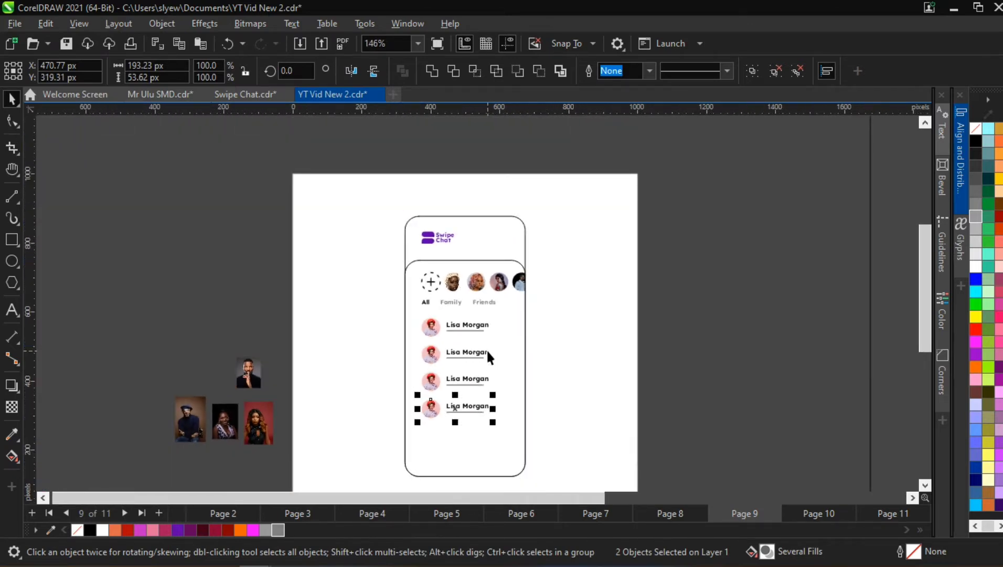
scroll(507, 457, up, 3)
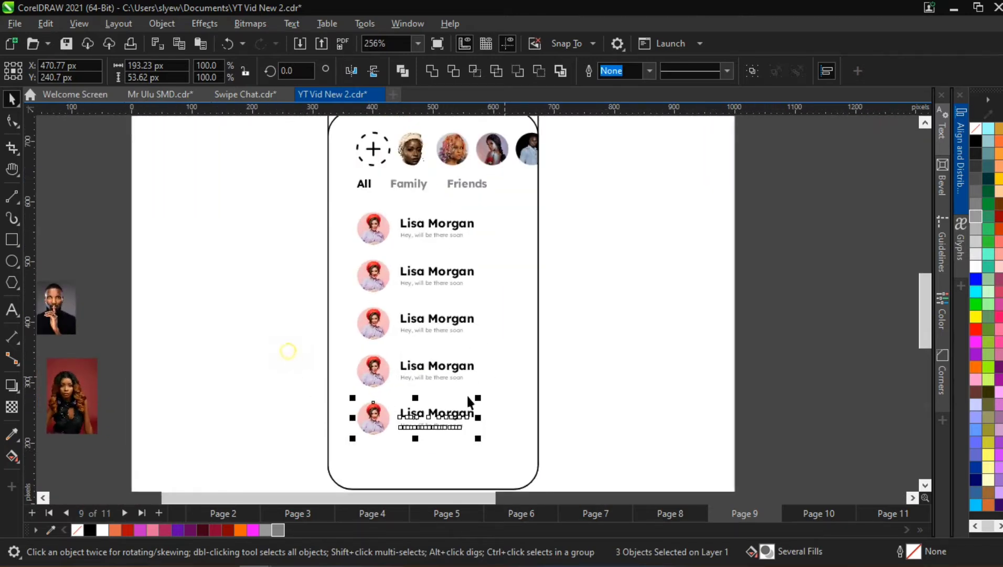
Select the second and third chat rows and ungroup them
drag(287, 352, 534, 415)
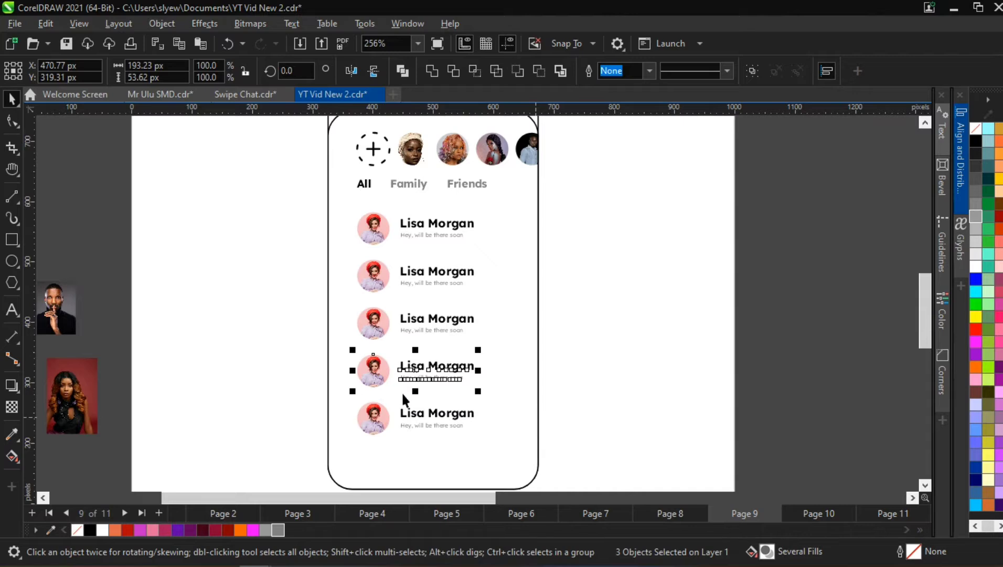
drag(287, 240, 525, 347)
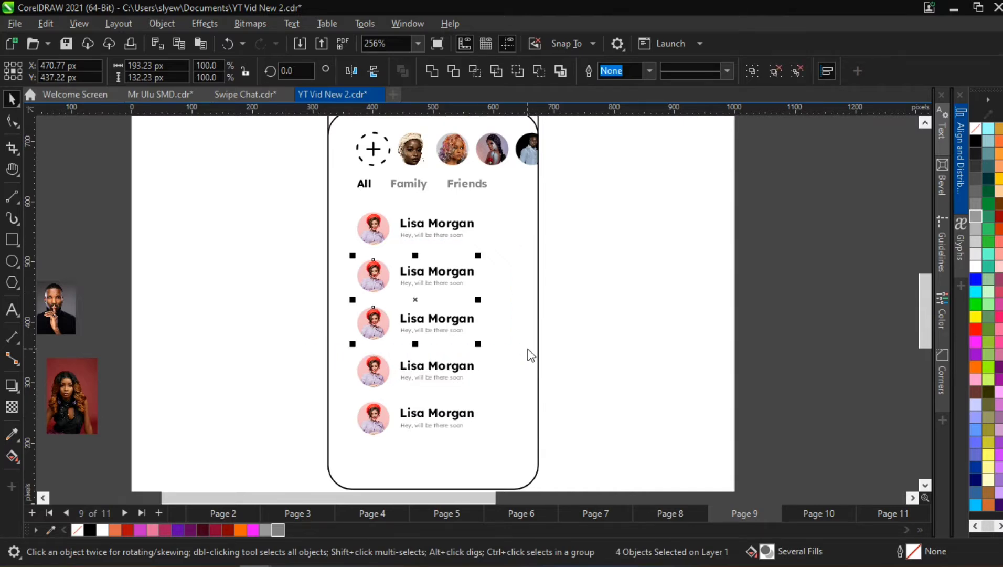
key(ctrl+i)
key(Escape)
key(ctrl+u)
Move the man's photo onto the second row, shrink it and centre it on the circle
click(595, 313)
scroll(402, 333, down, 5)
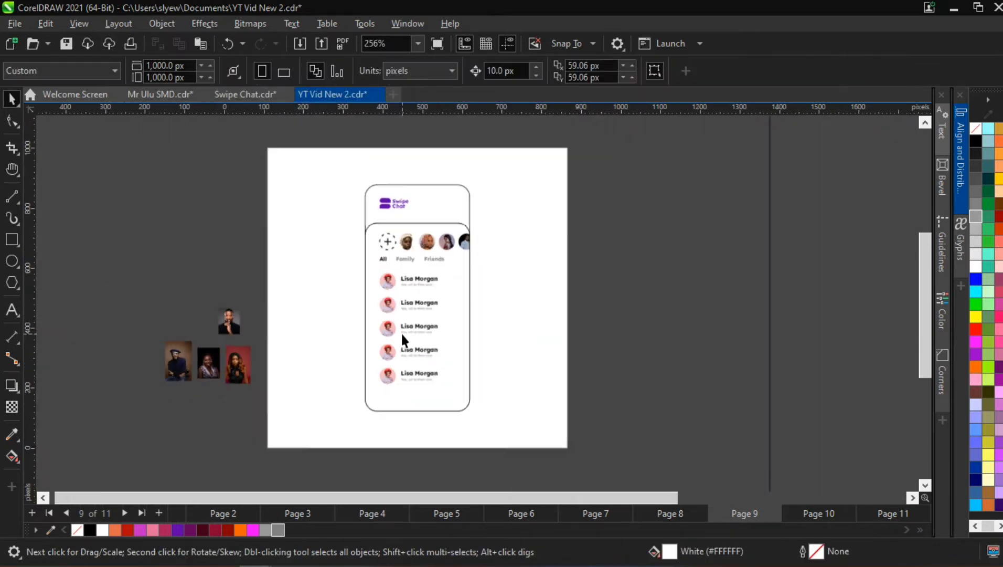
drag(226, 328, 394, 307)
scroll(394, 307, up, 3)
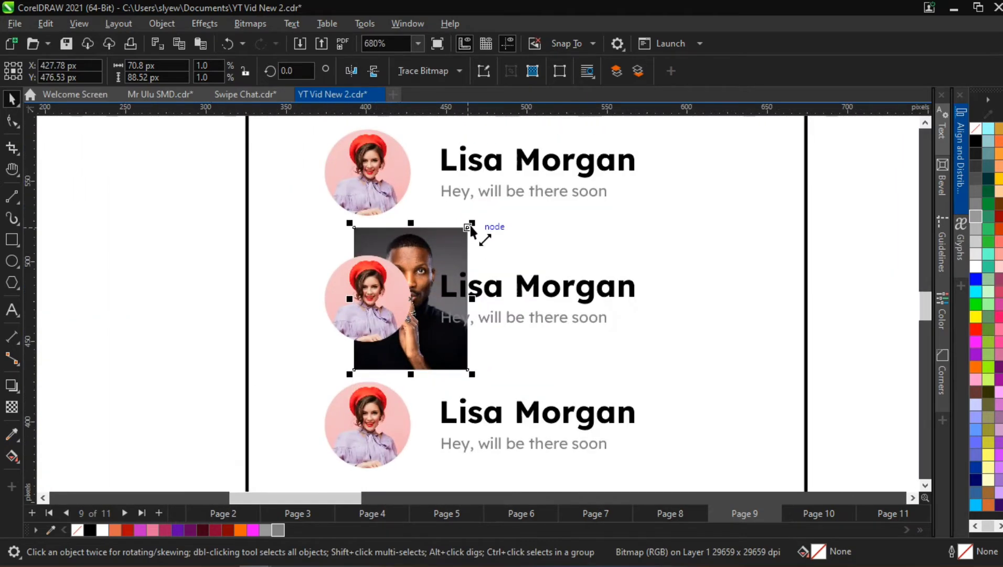
drag(468, 227, 476, 269)
scroll(440, 291, down, 2)
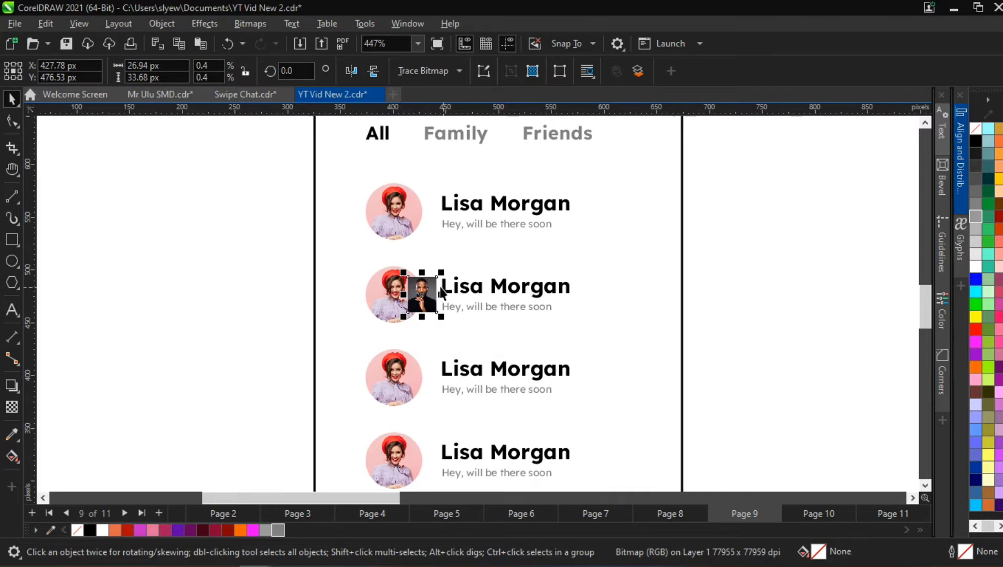
scroll(418, 301, up, 3)
shift+click(350, 268)
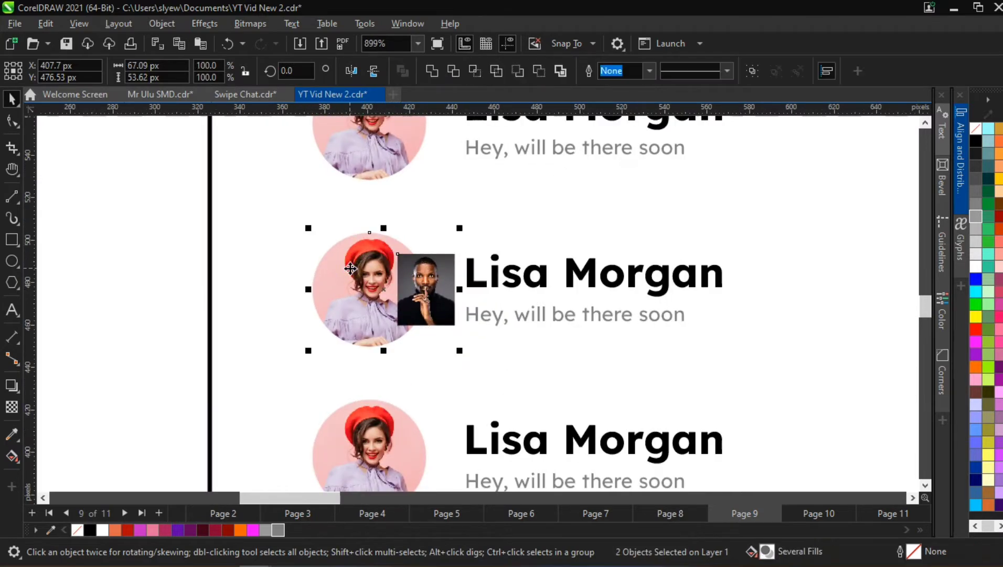
key(c)
key(e)
PowerClip the man's photo into the circle, delete the woman's picture and fit his face
click(370, 273)
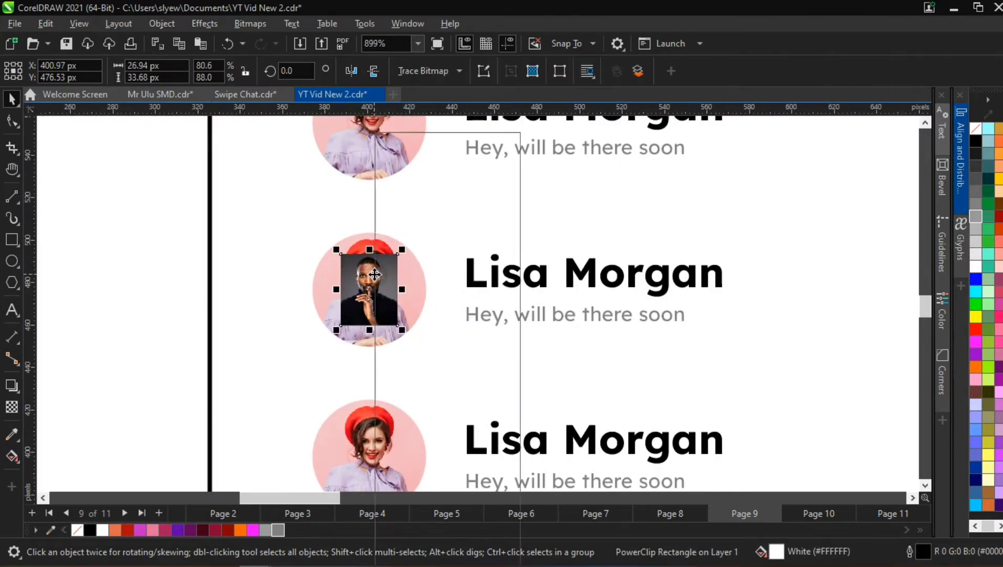
right_click(367, 275)
click(438, 340)
click(406, 295)
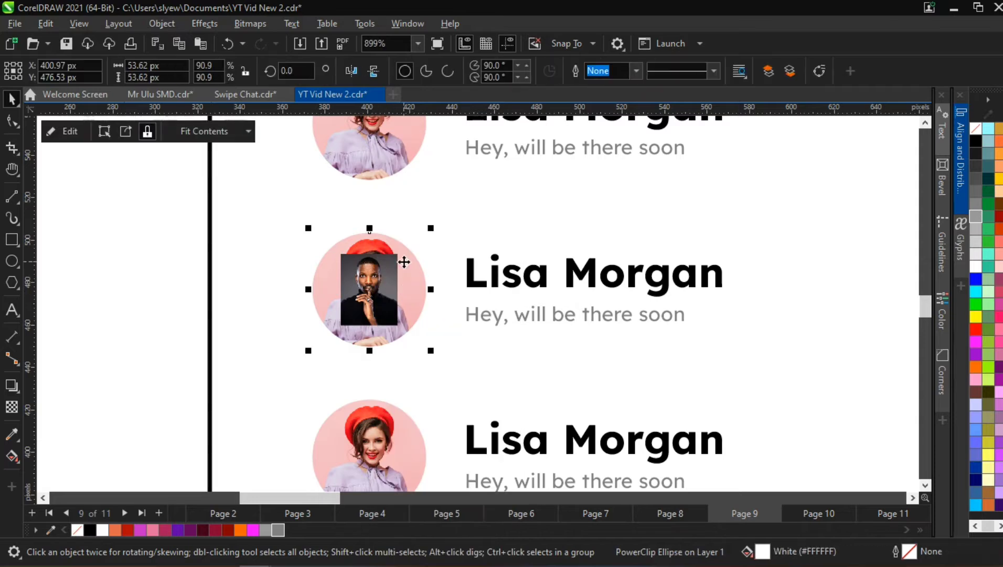
ctrl+click(406, 283)
click(408, 285)
key(Delete)
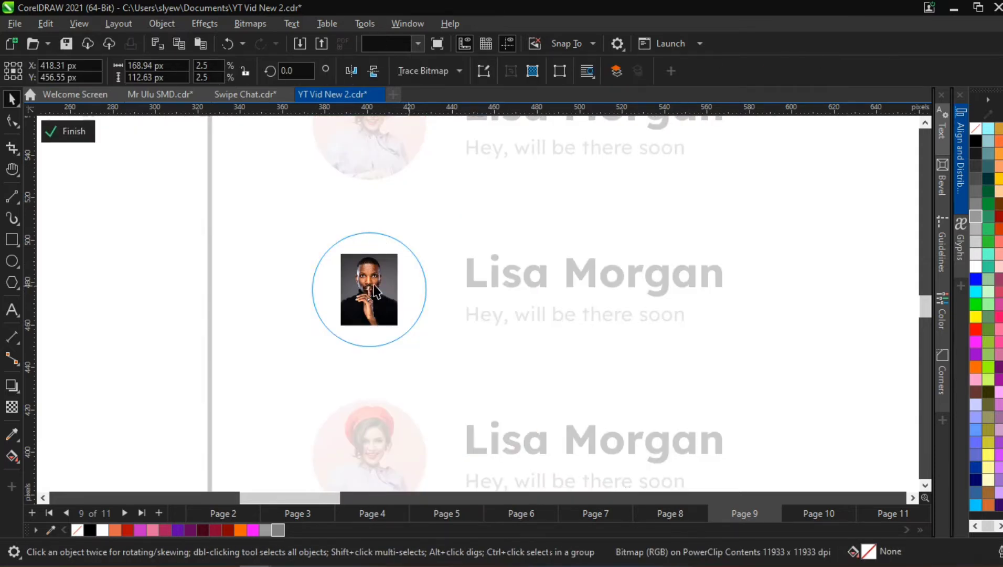
click(388, 317)
drag(402, 334, 430, 363)
drag(409, 288, 383, 309)
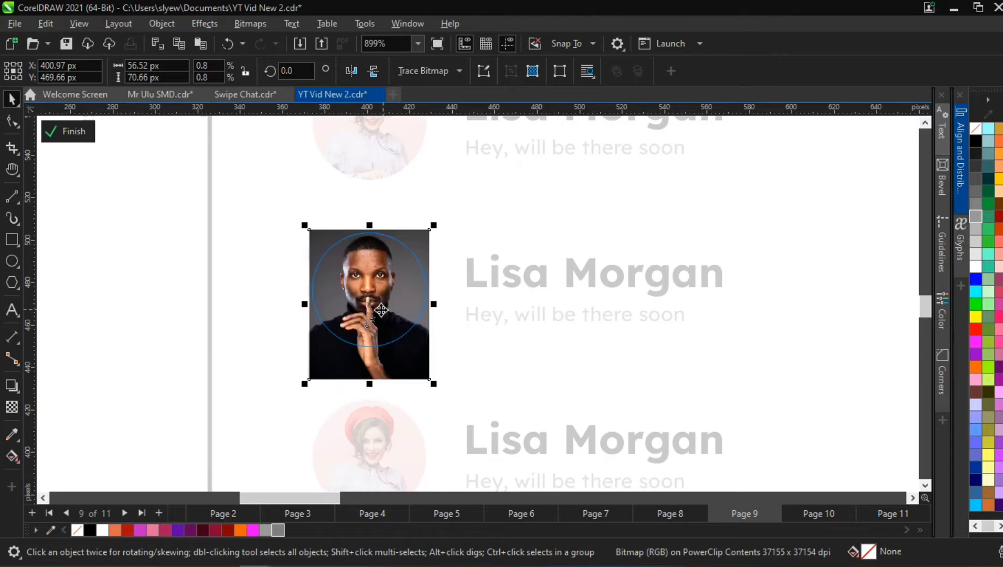
click(260, 305)
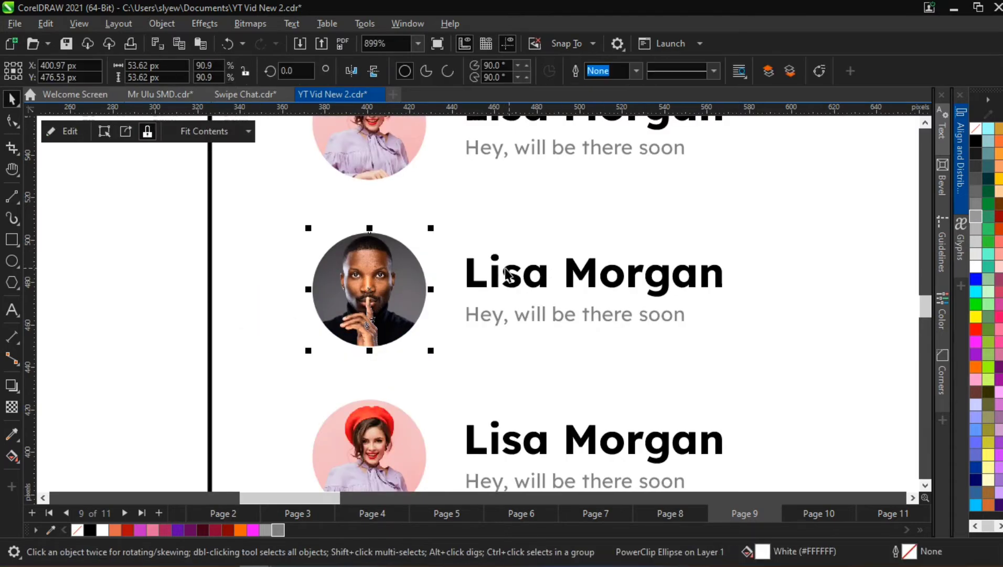
Replace the second chat entry's name with the new contact name
double_click(497, 270)
key(ctrl+a)
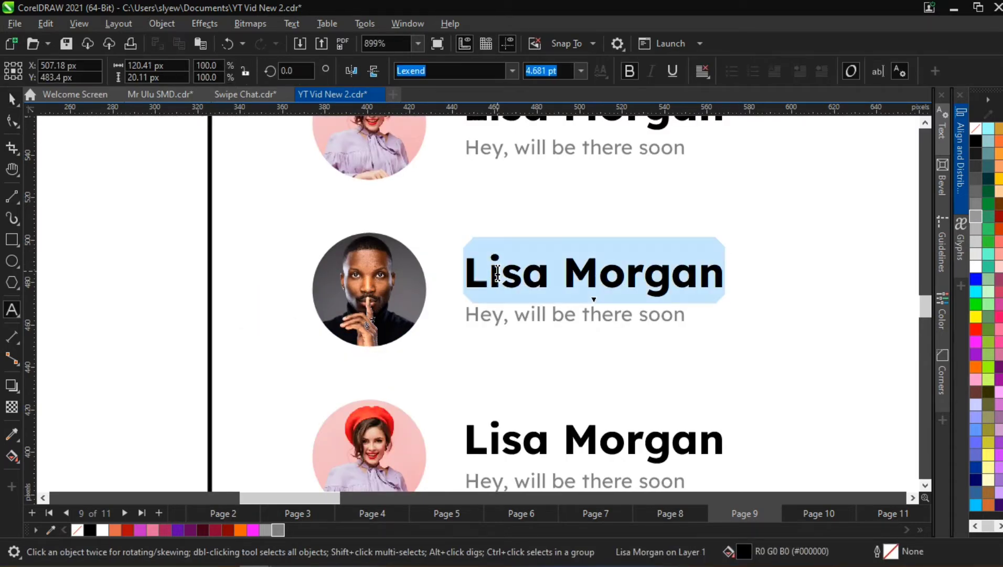
text(Emake)
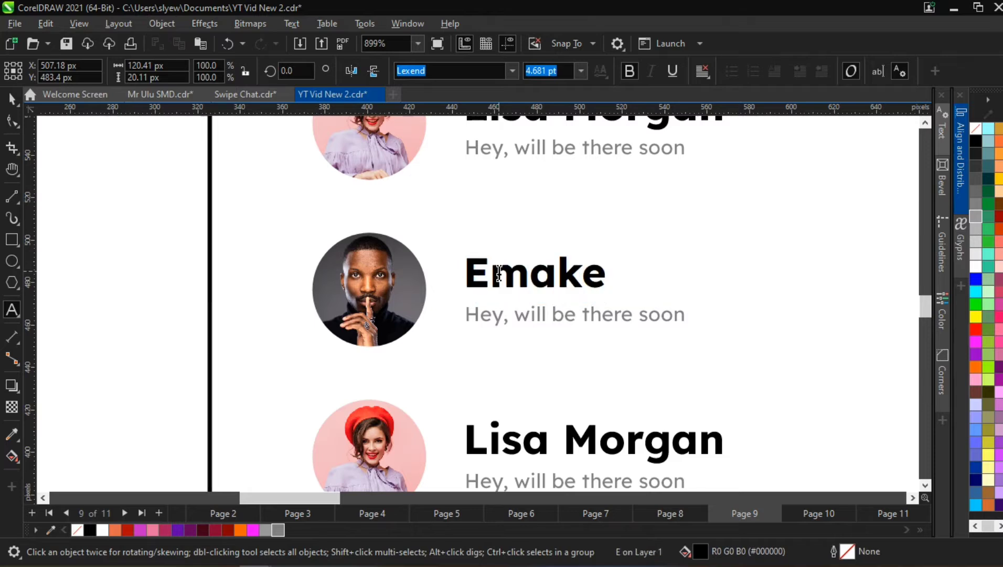
key(BackSpace)
key(BackSpace)
key(BackSpace)
key(BackSpace)
key(BackSpace)
text(eka B)
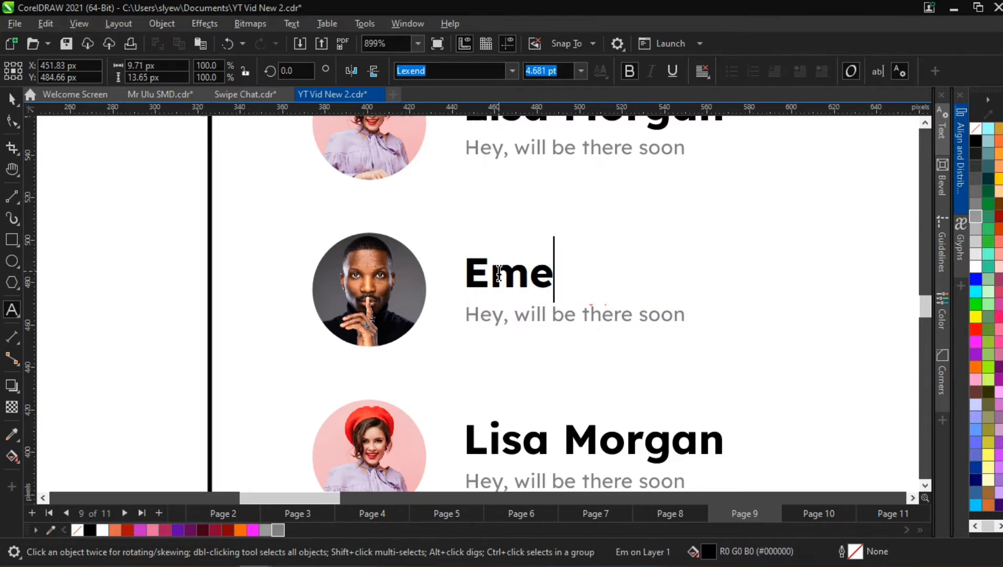
text(oy)
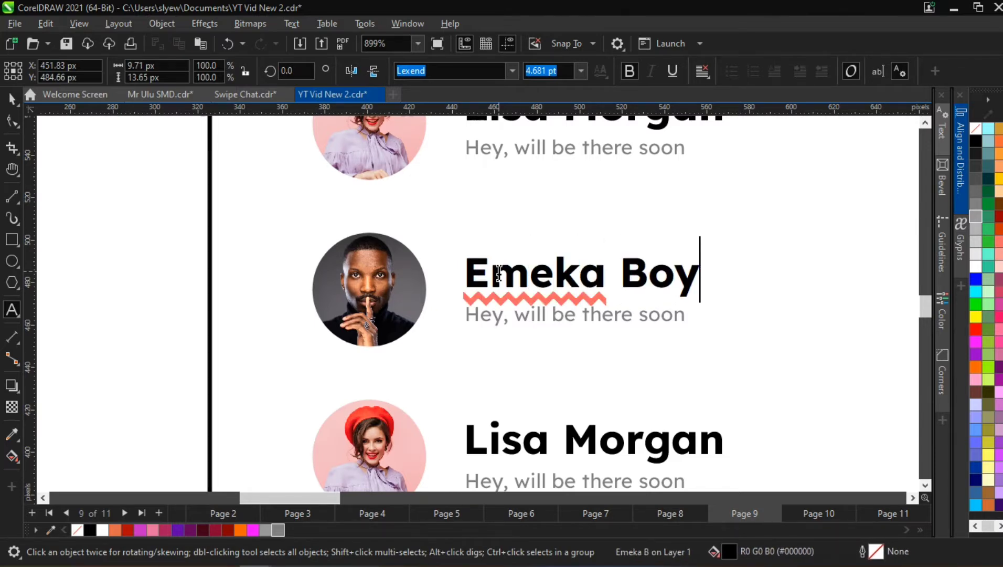
Change the second entry's message line to "Abobi, where you dey?" and zoom out to the page
click(474, 314)
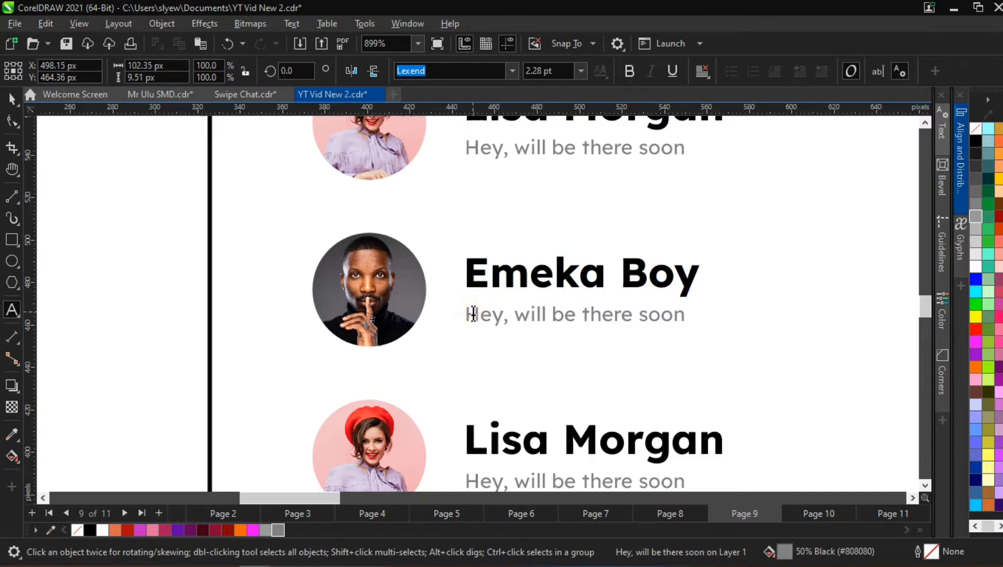
key(ctrl+a)
text(Abo)
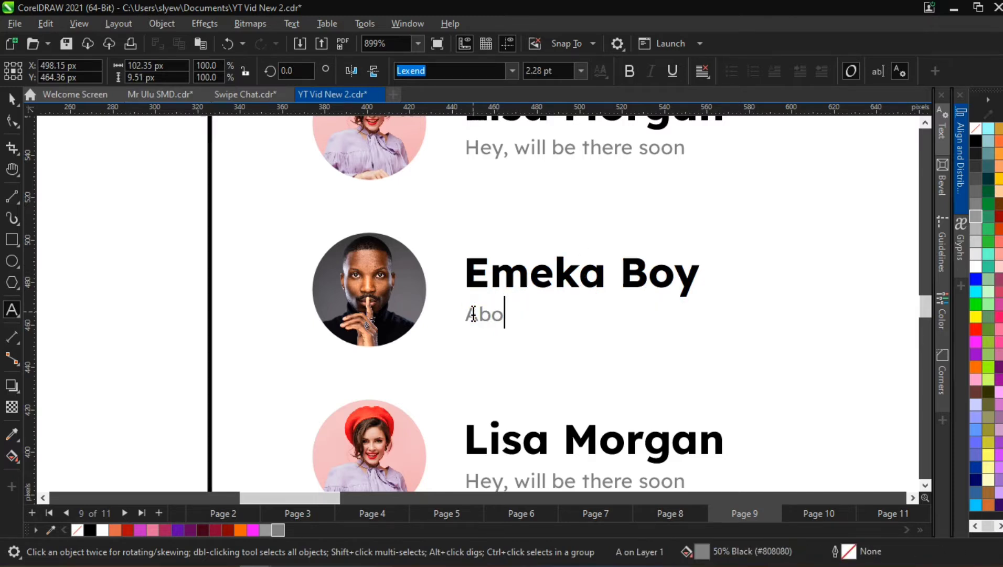
key(BackSpace)
text(bi,)
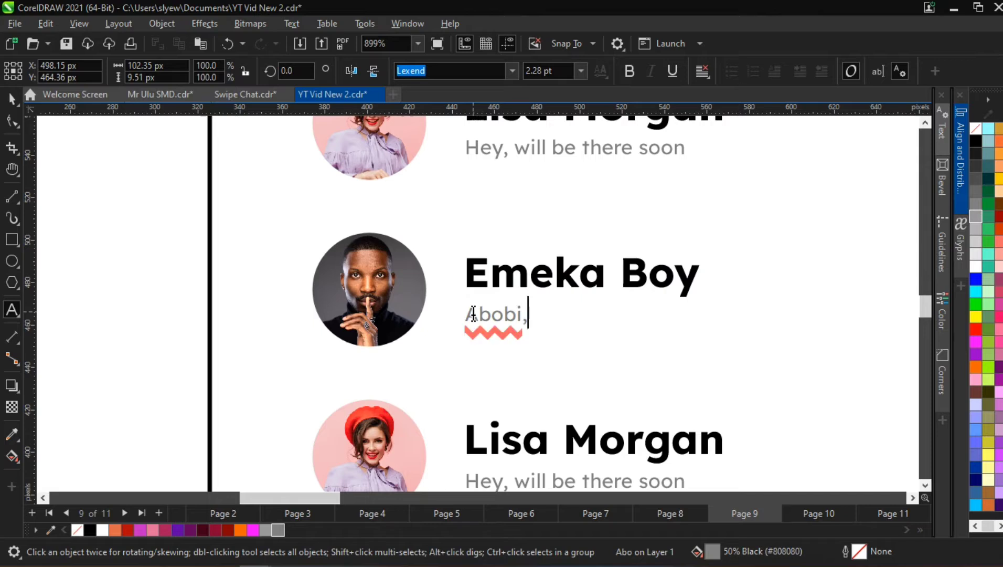
text( whe)
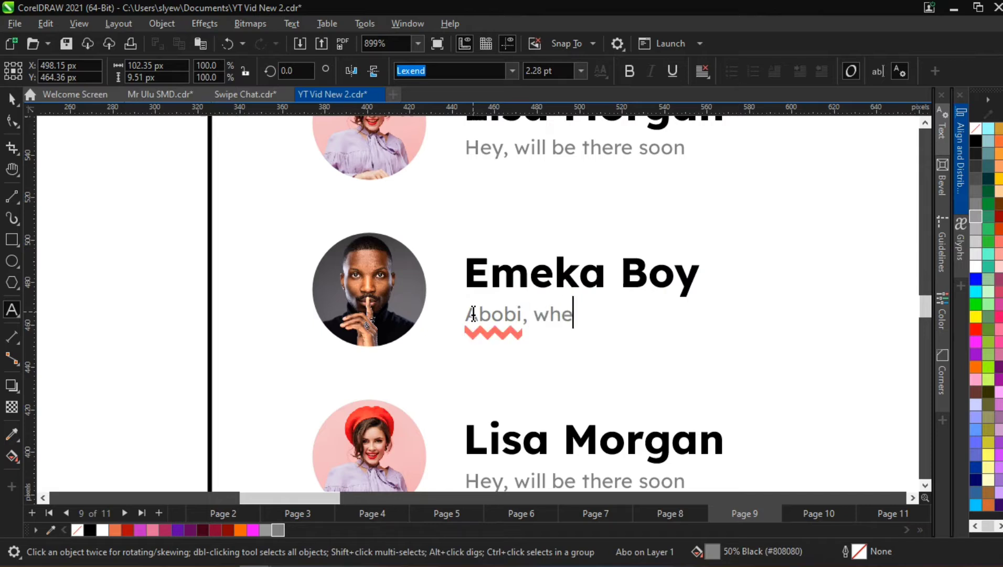
text(re you dey?)
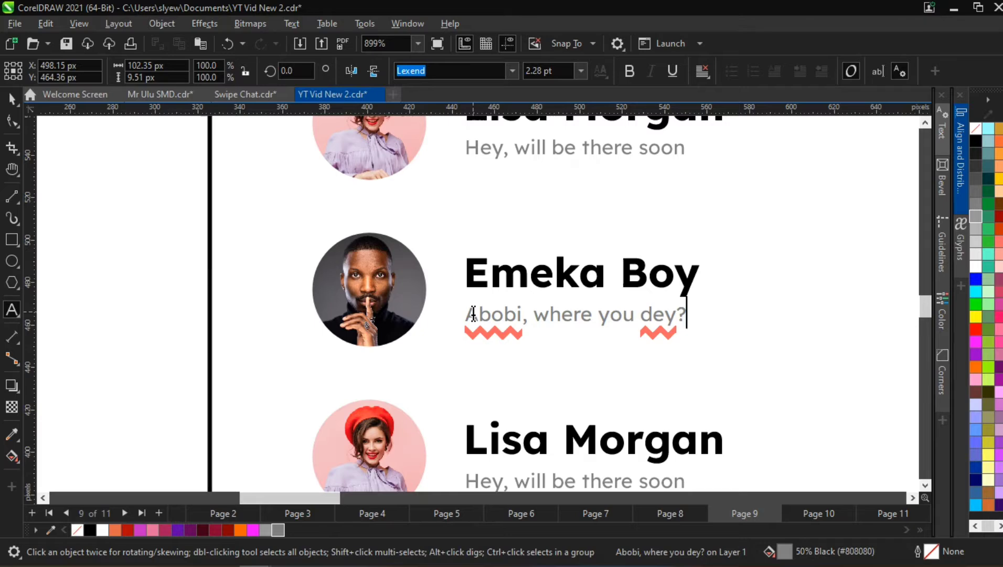
scroll(473, 313, down, 3)
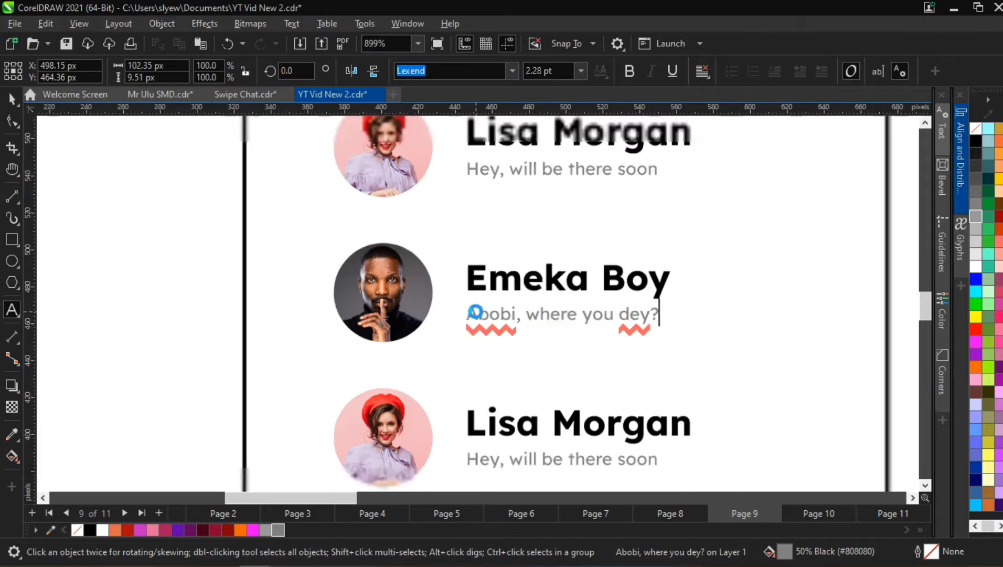
scroll(483, 325, up, 2)
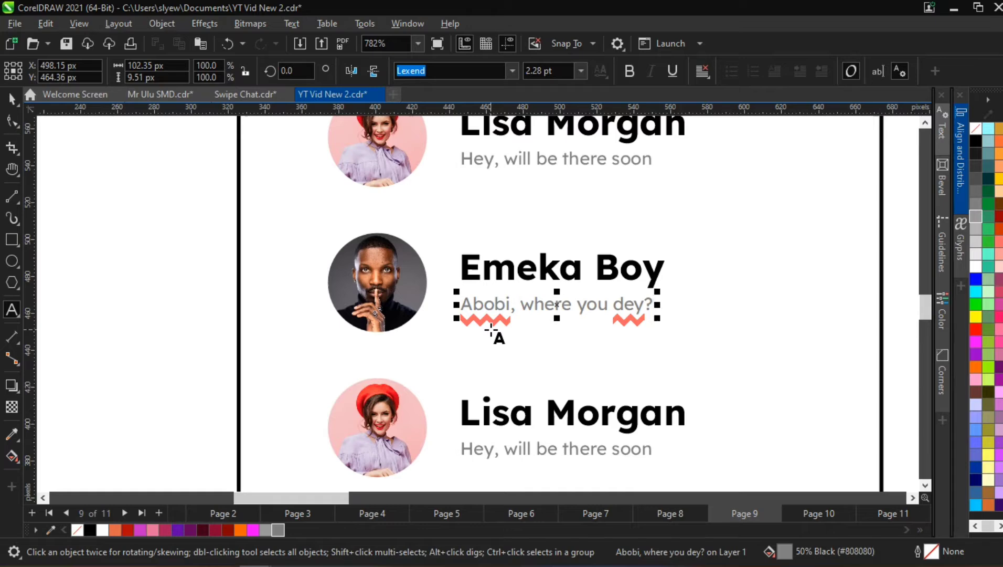
scroll(501, 330, down, 4)
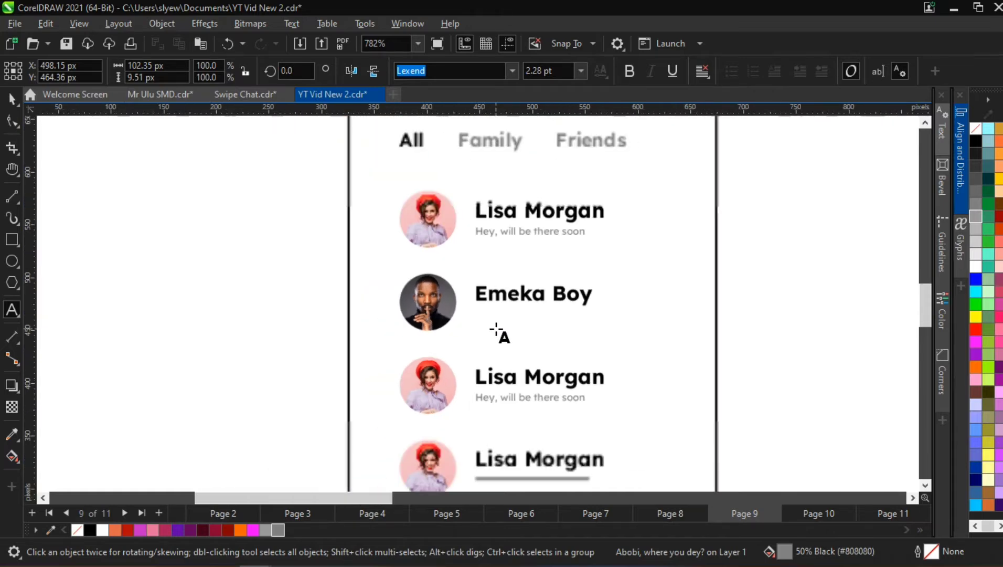
scroll(256, 281, down, 3)
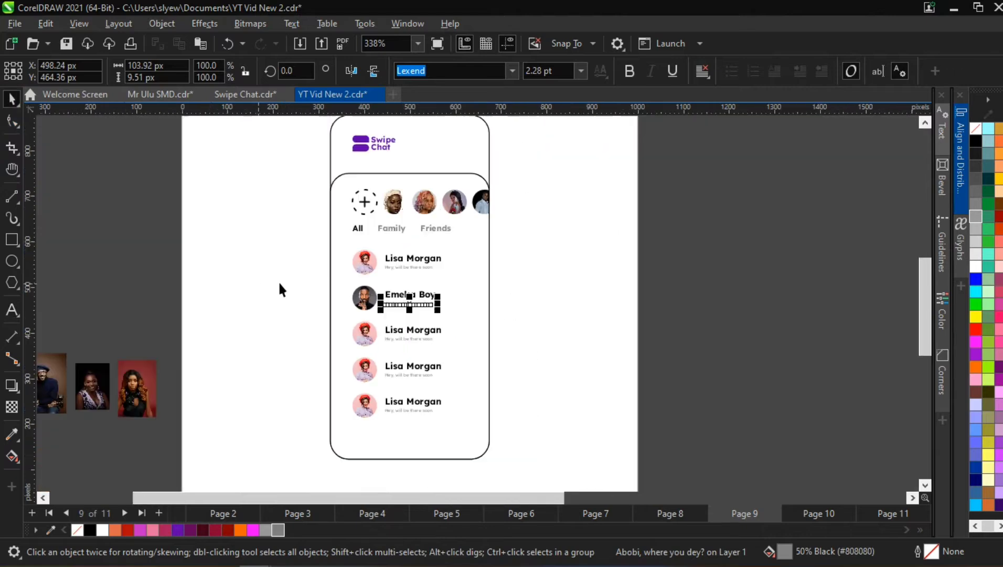
Move the three photos onto the page and drag the man-in-a-cap photo over the fourth avatar
scroll(174, 315, down, 2)
drag(89, 309, 195, 382)
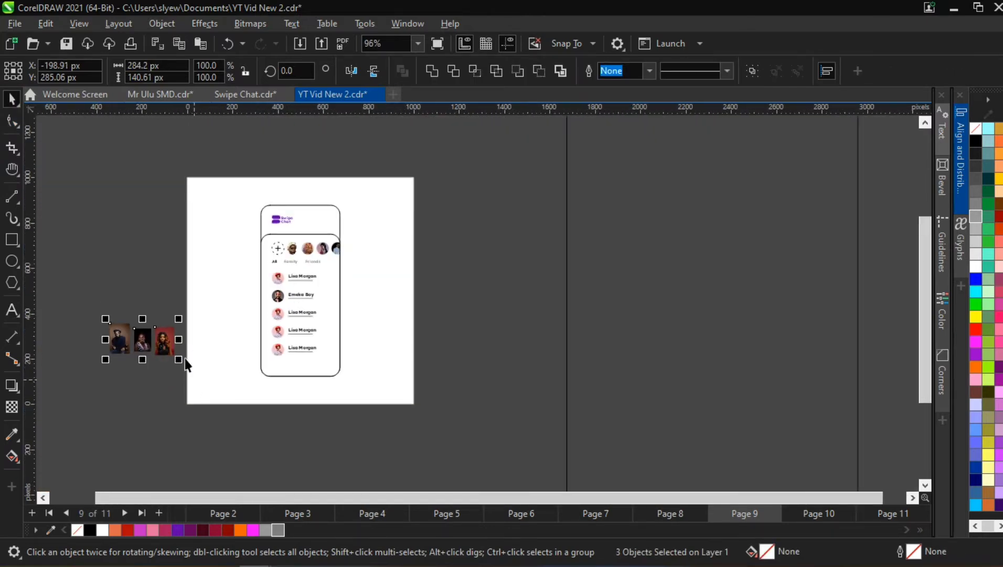
drag(178, 338, 256, 329)
scroll(256, 329, up, 2)
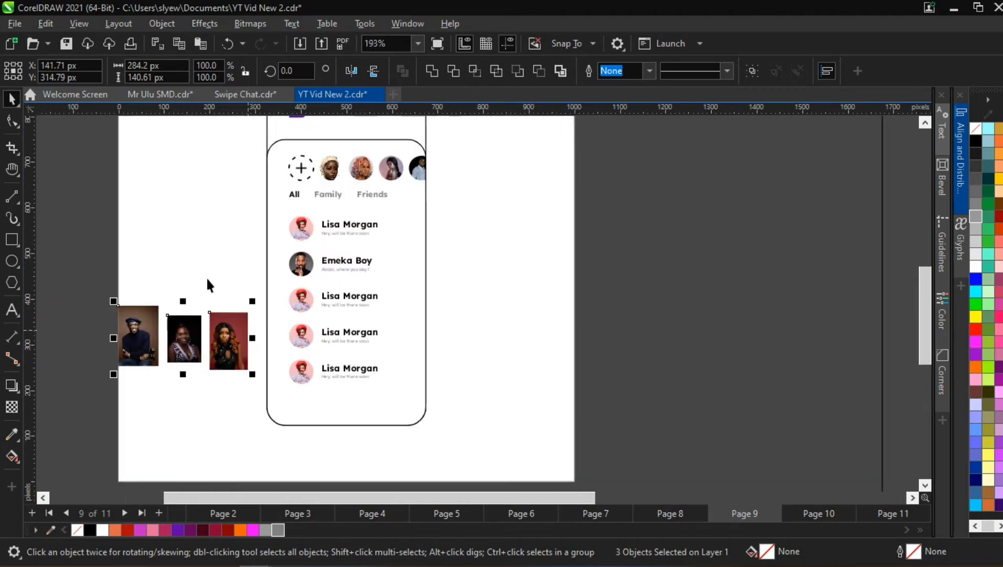
click(176, 300)
click(139, 328)
drag(139, 328, 307, 311)
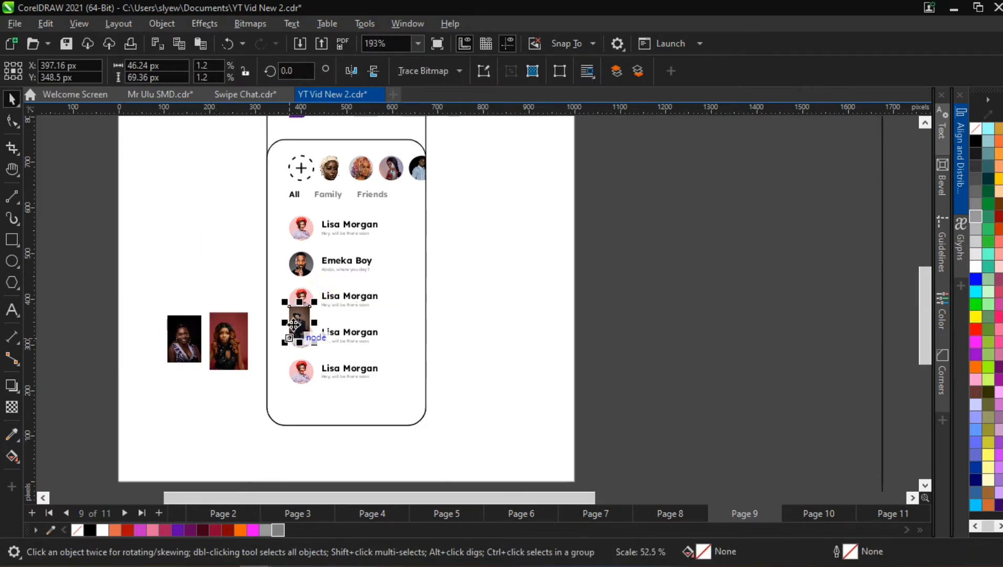
Shrink the man's photo to avatar size and centre it on the avatar circle
scroll(307, 312, up, 4)
scroll(333, 283, down, 2)
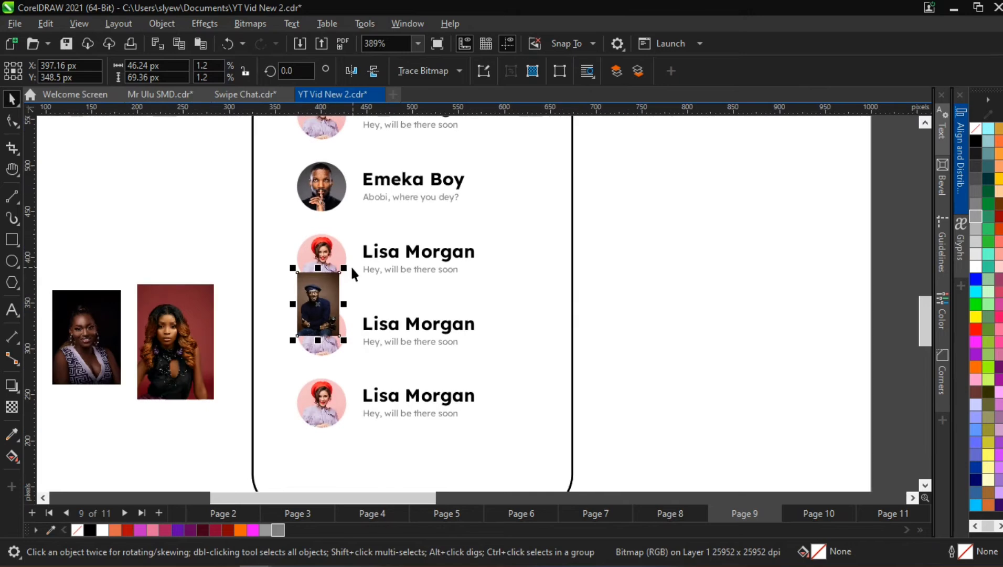
drag(344, 270, 334, 289)
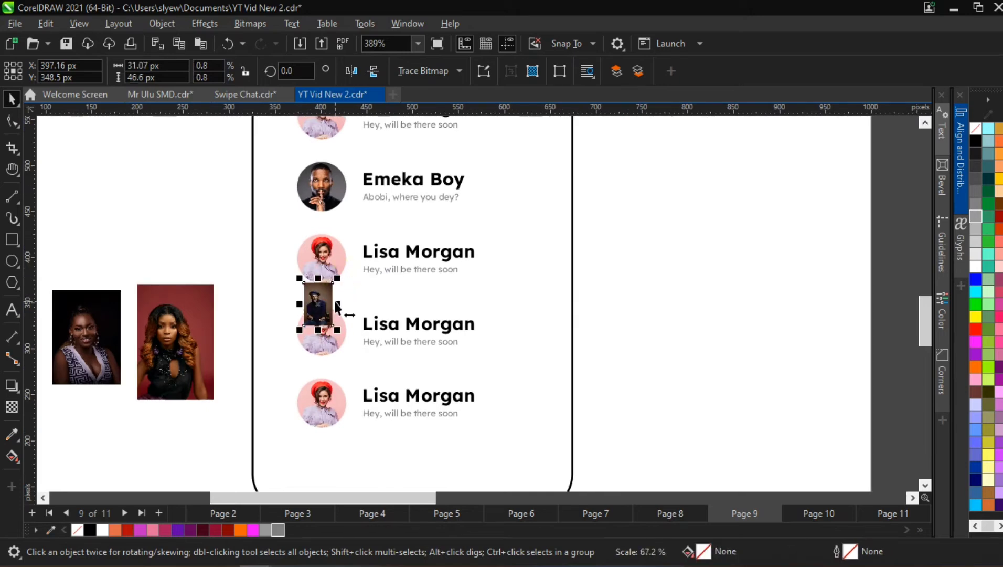
scroll(334, 301, up, 2)
shift+click(343, 340)
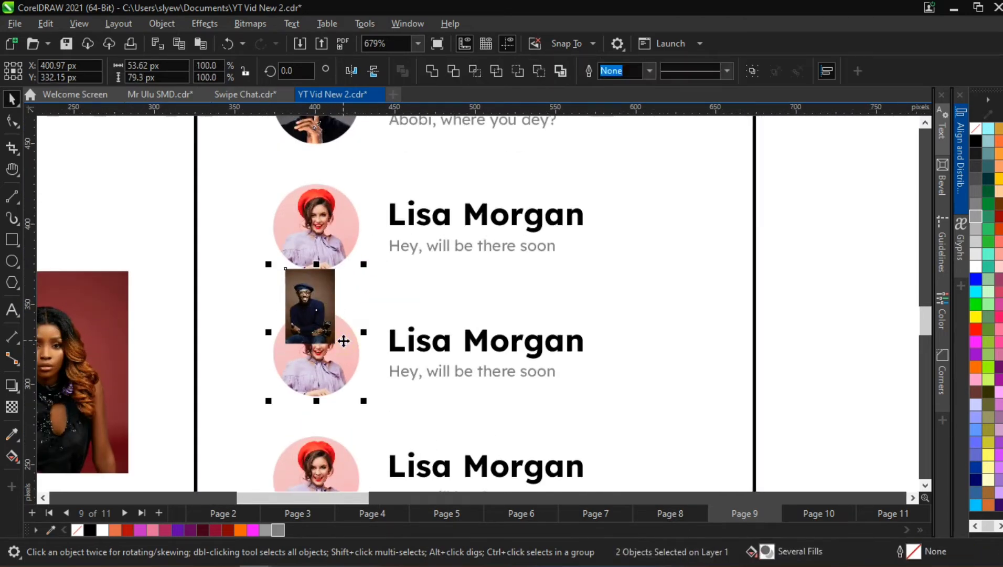
key(e)
key(c)
PowerClip the man's photo inside the avatar circle
click(359, 287)
right_click(311, 361)
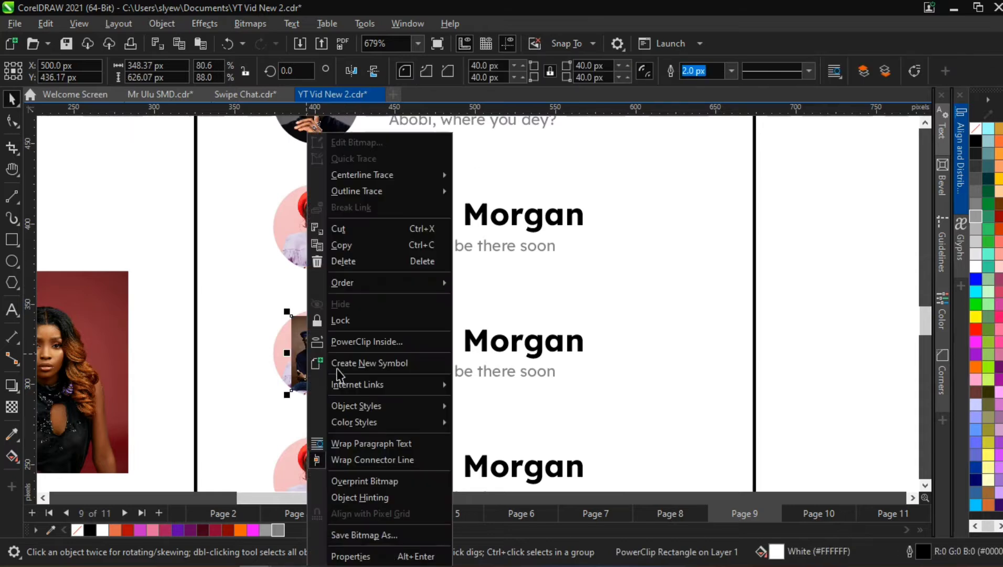
click(365, 340)
click(352, 355)
Delete the old portrait from the clip and enlarge the man's photo to fill the circle
double_click(350, 356)
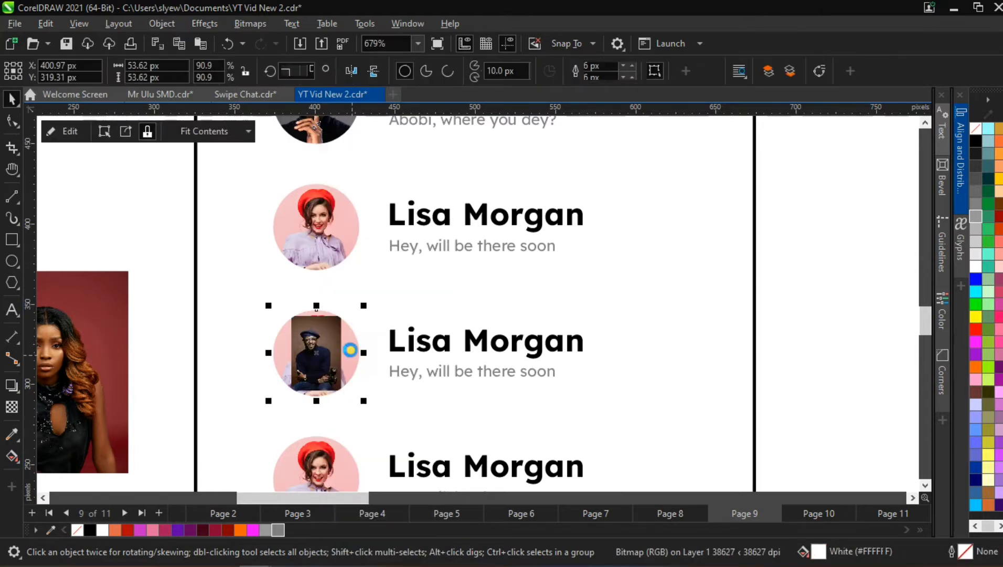
click(348, 350)
key(Delete)
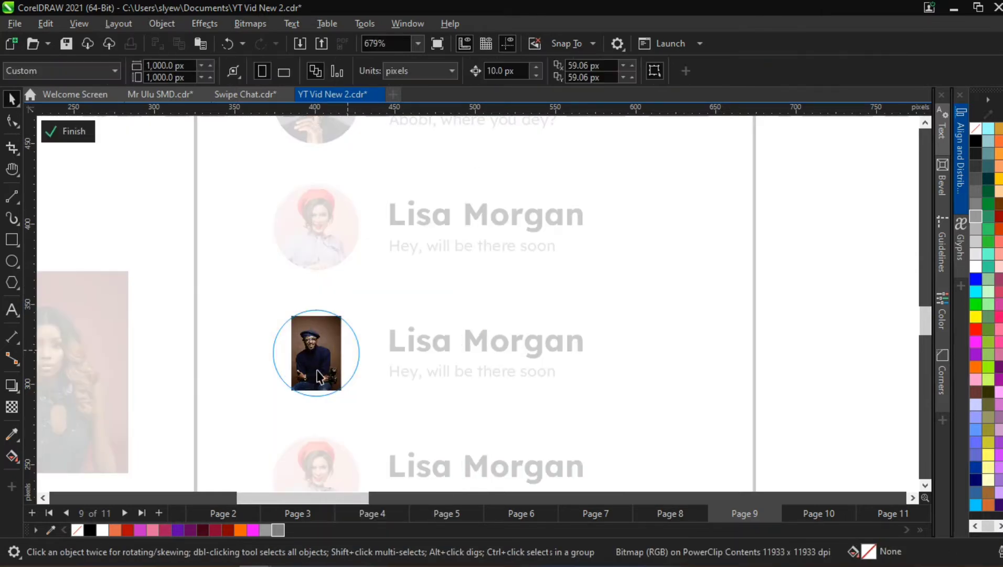
click(321, 376)
drag(346, 395, 378, 468)
drag(338, 271, 389, 270)
drag(334, 337, 335, 343)
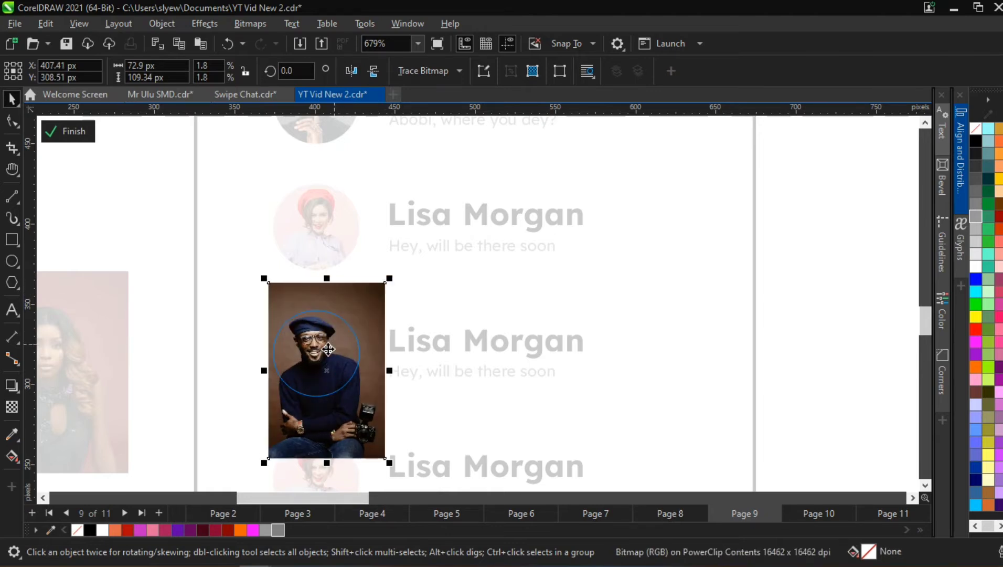
click(241, 358)
Replace the fourth entry's name with the new contact's full name
key(F8)
click(388, 341)
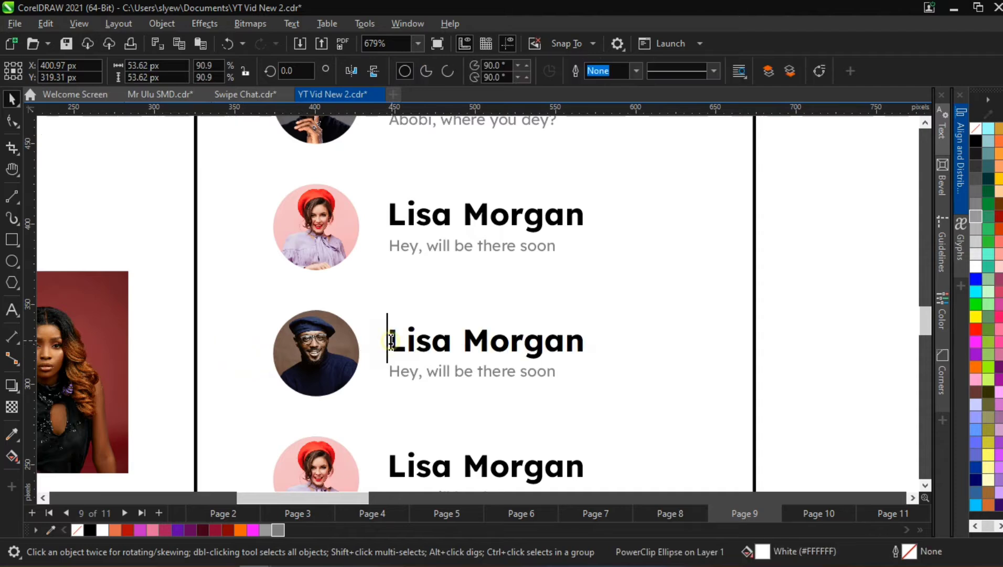
key(ctrl+a)
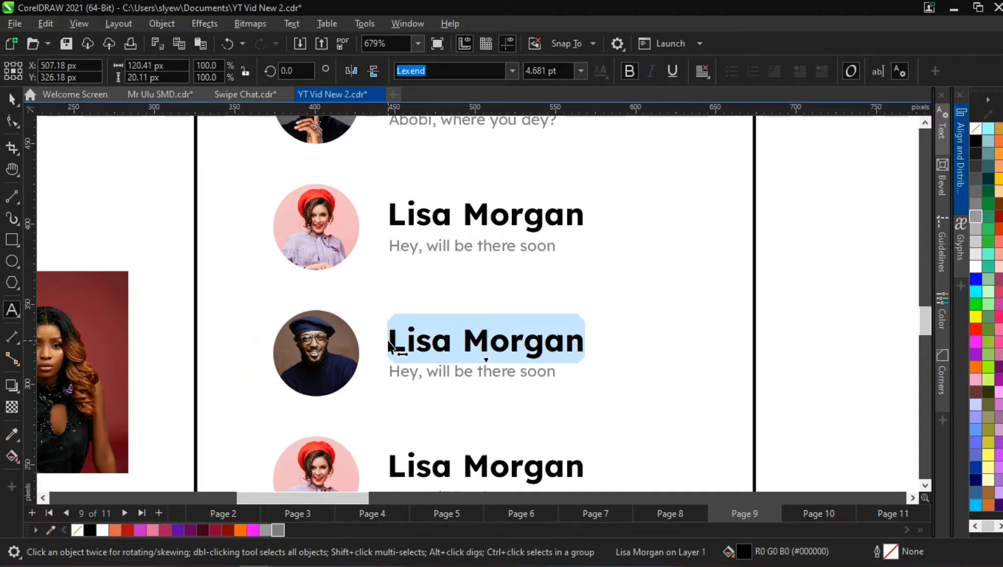
text(Mr. S)
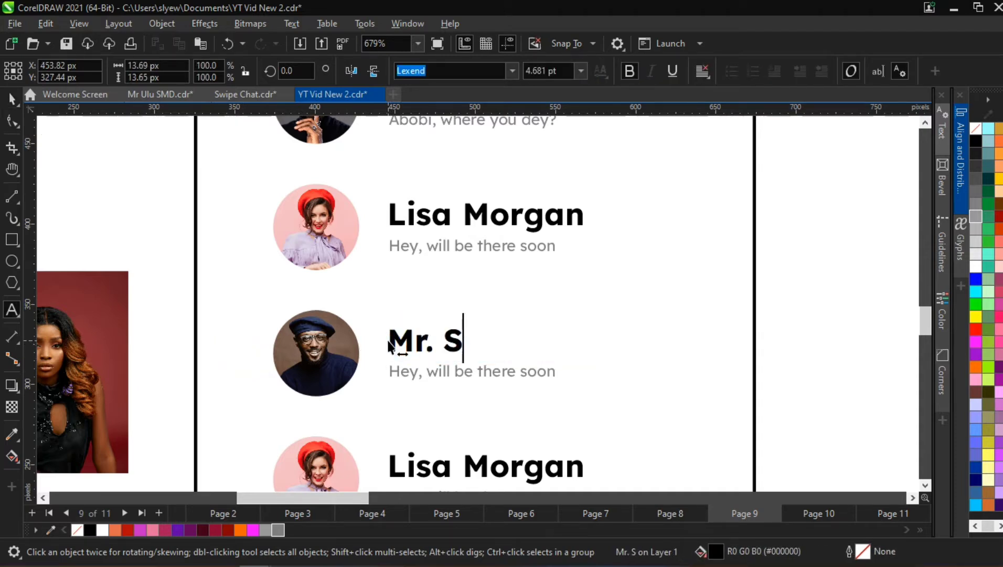
text(egun Aliyu)
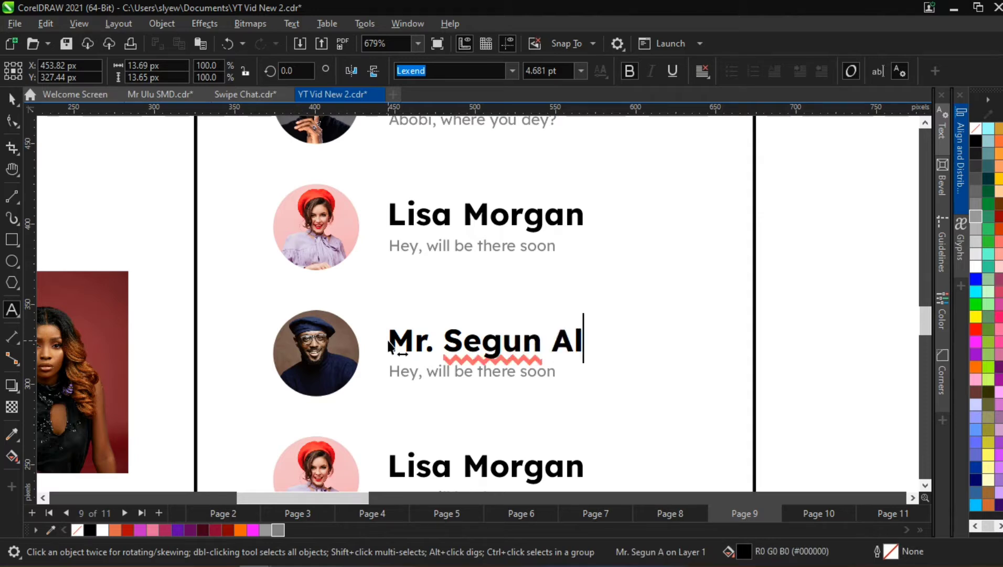
Change the fourth entry's message line to "Have you gotten the alert?"
click(410, 376)
key(ctrl+a)
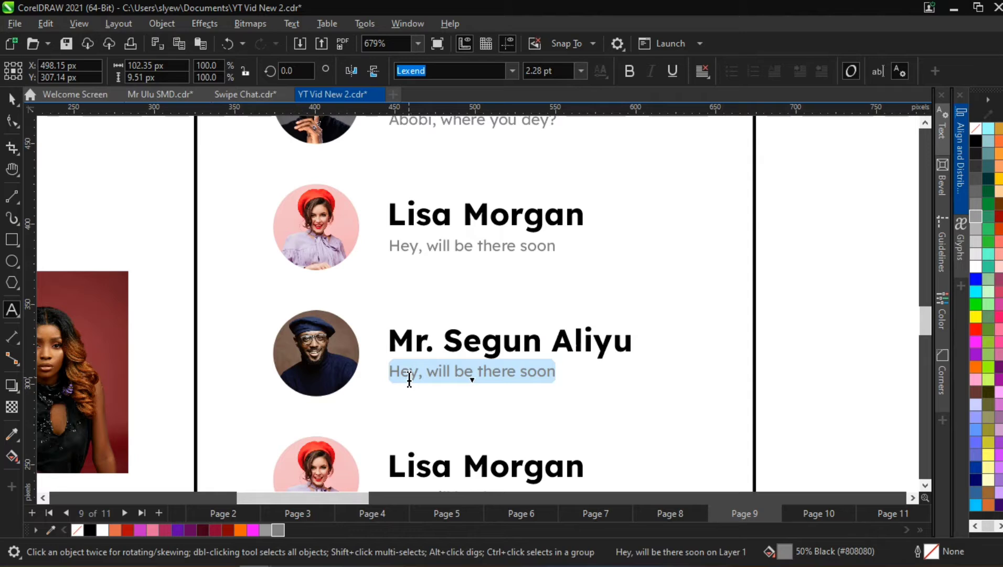
text(Hav)
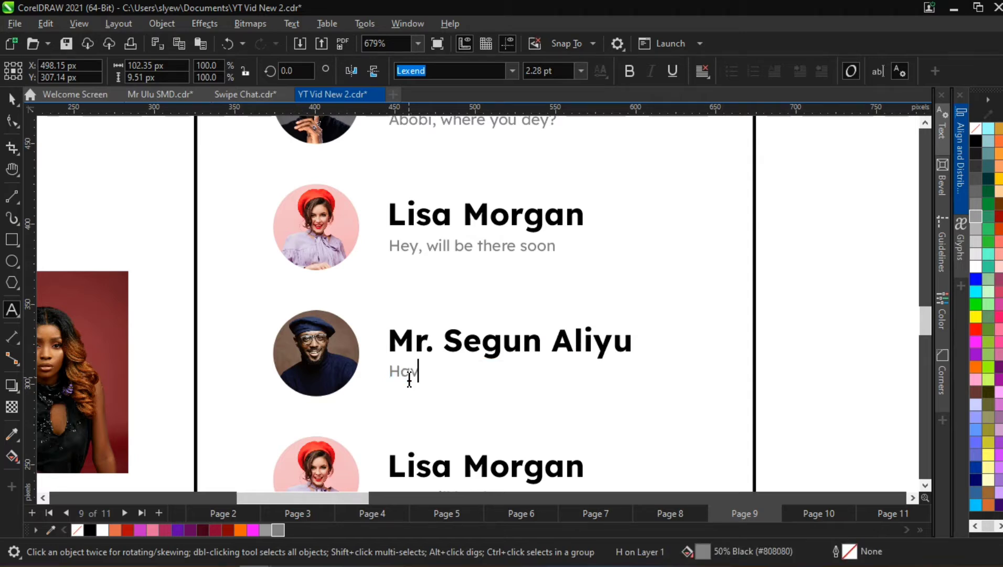
text(e you gotten the ale)
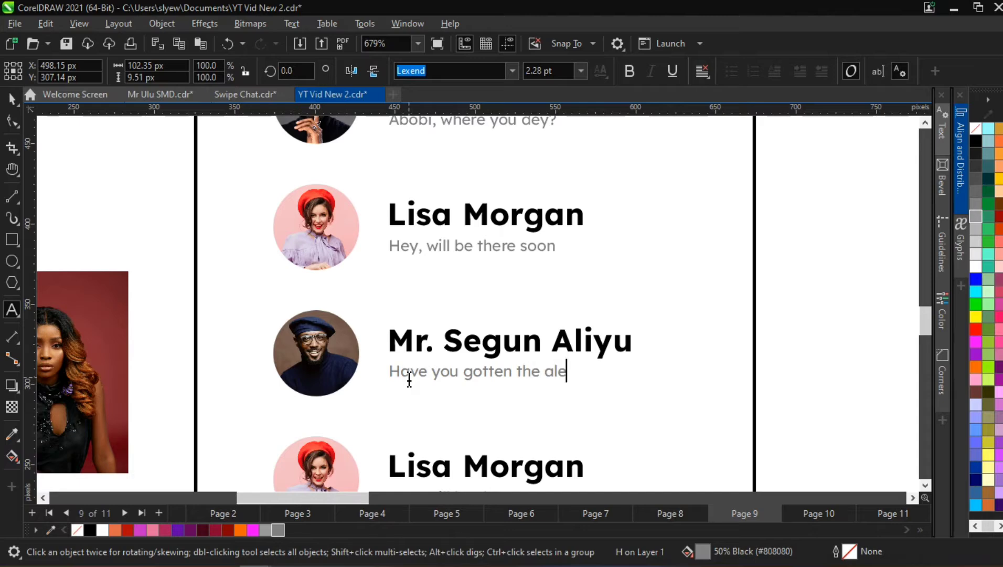
text(rt?)
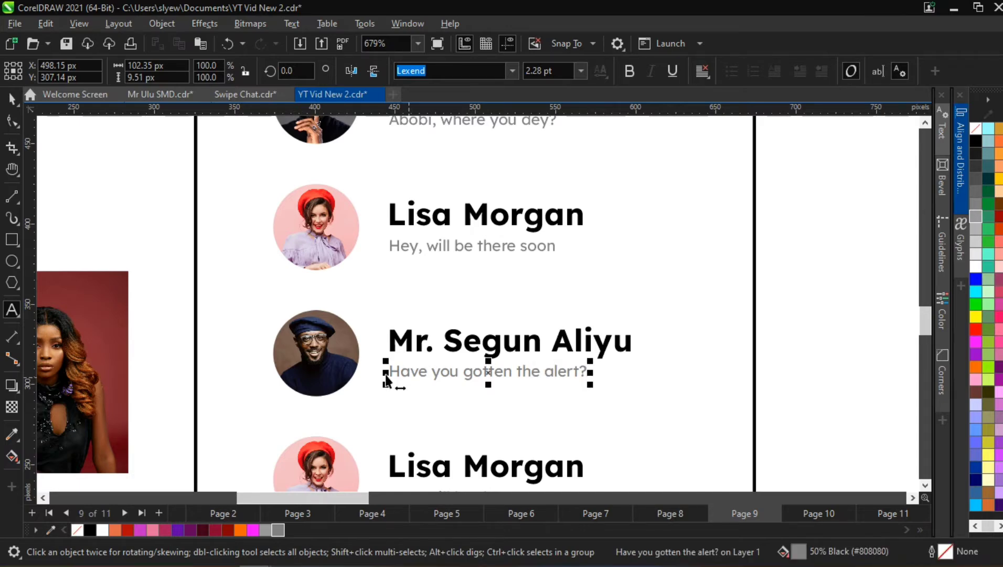
scroll(390, 377, down, 2)
scroll(389, 376, down, 1)
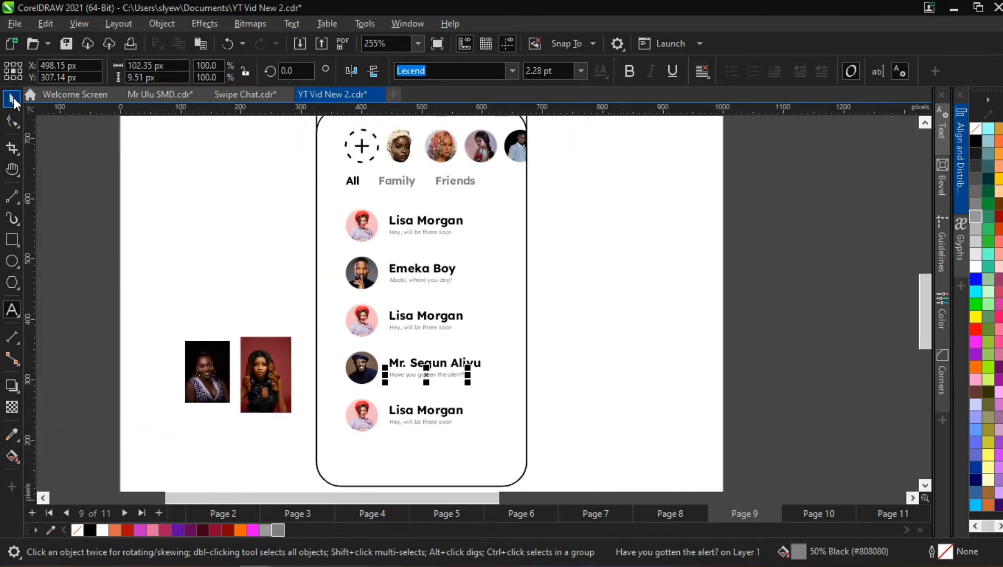
Shrink the patterned-top woman's portrait and centre it horizontally on the third avatar
click(12, 98)
click(159, 212)
click(214, 362)
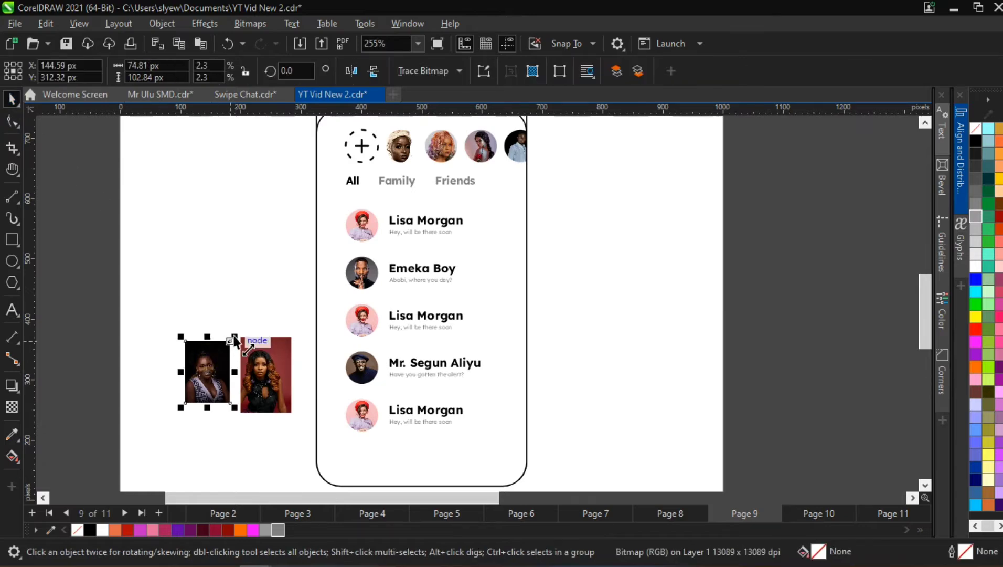
drag(234, 337, 364, 328)
scroll(366, 326, up, 3)
scroll(366, 328, up, 1)
shift+click(348, 320)
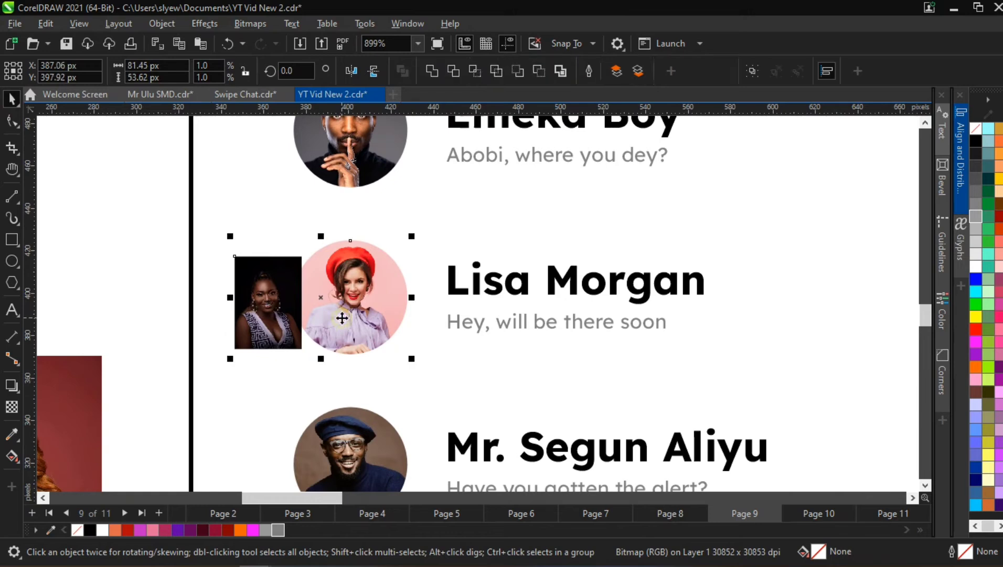
key(c)
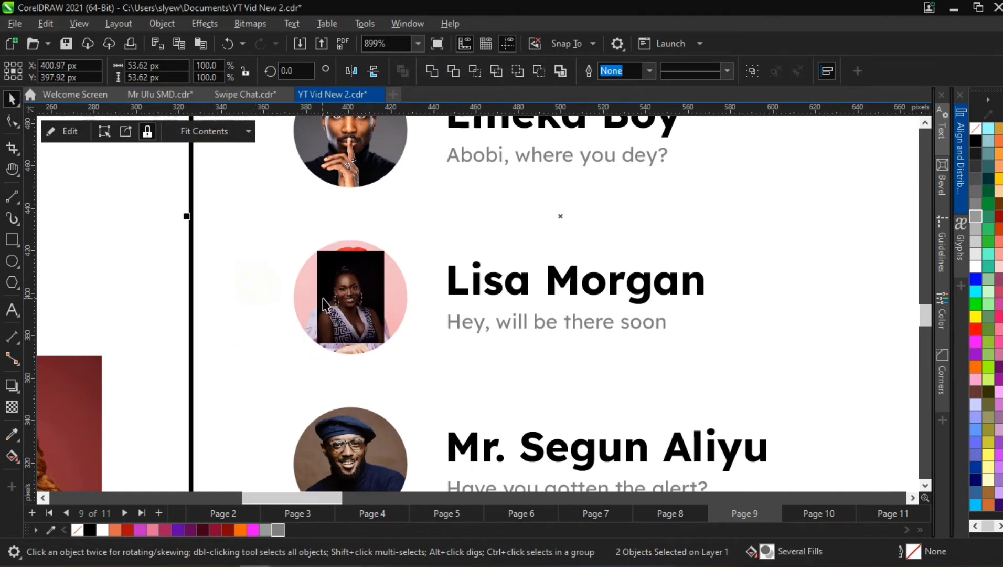
PowerClip the woman's portrait inside the third avatar circle
click(350, 311)
right_click(349, 311)
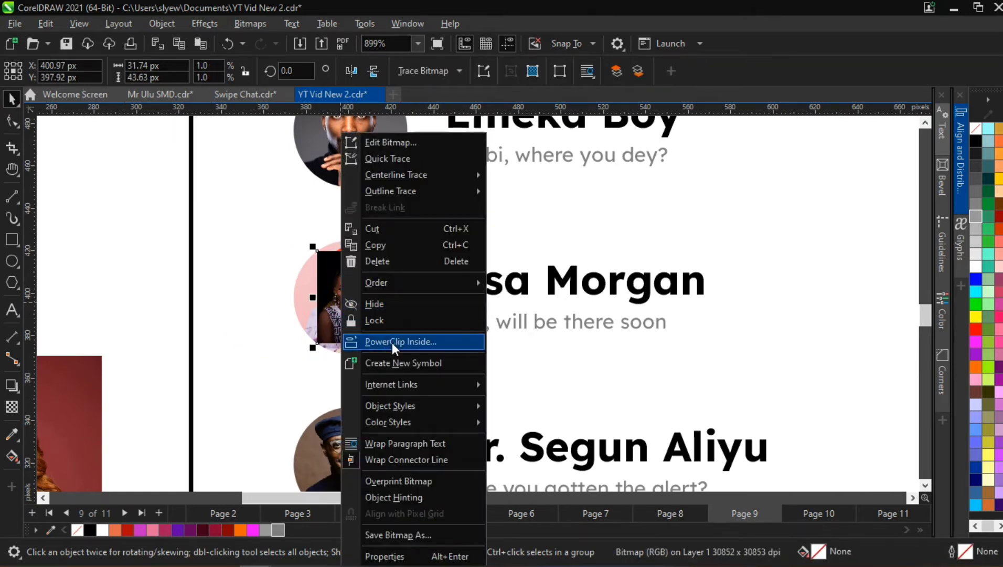
click(402, 298)
click(388, 296)
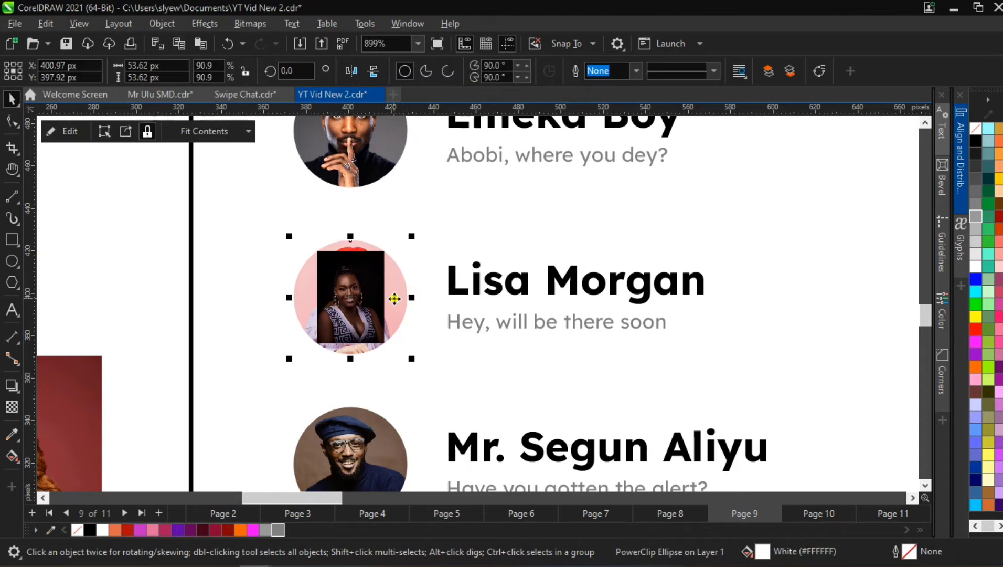
Delete the old pink portrait from the clip and scale the new portrait to 170%
double_click(392, 296)
click(387, 298)
key(Delete)
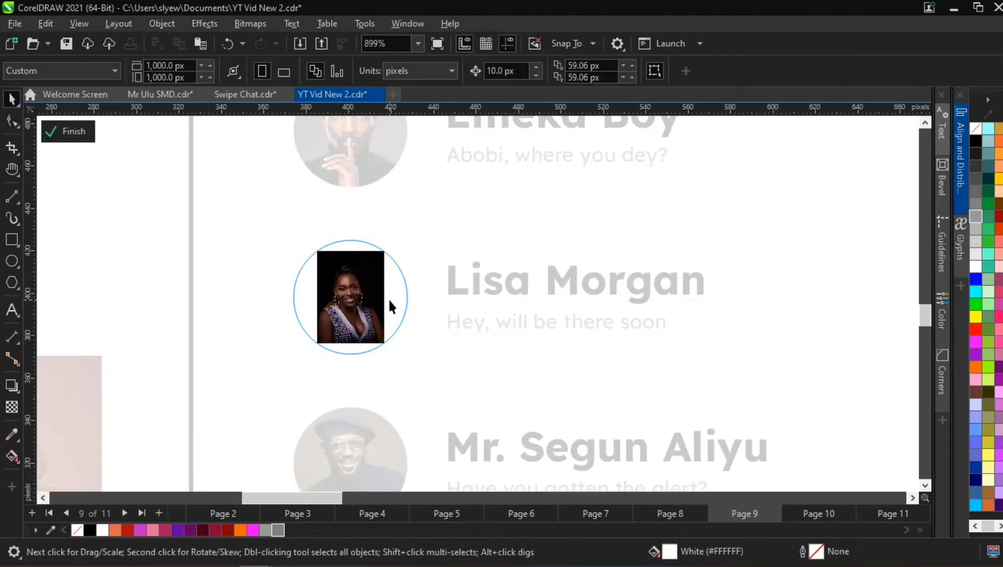
click(368, 330)
drag(390, 350, 423, 396)
drag(424, 198, 415, 211)
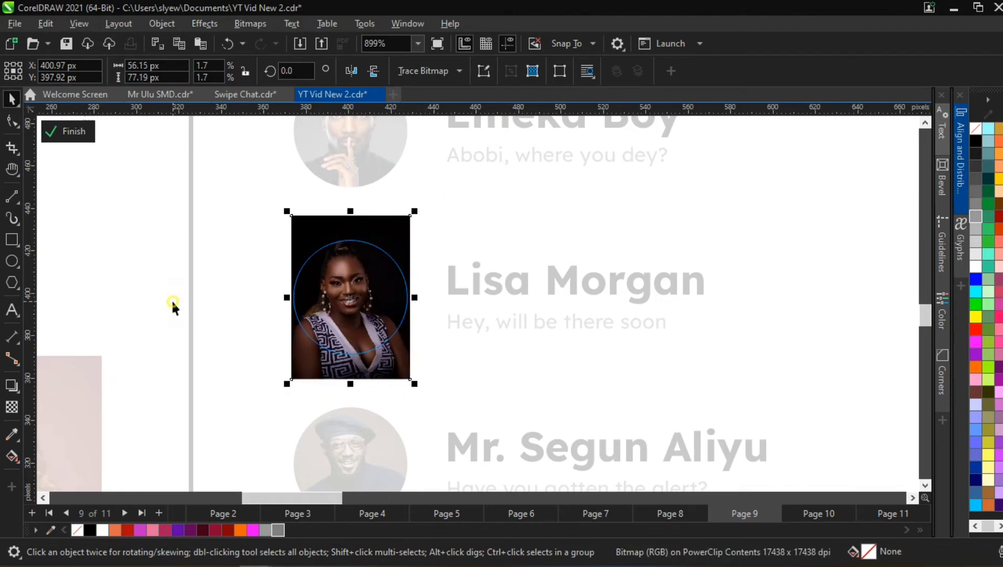
click(68, 131)
scroll(328, 322, down, 1)
Nudge the clipped photo so the woman's face is centred in the avatar
double_click(362, 309)
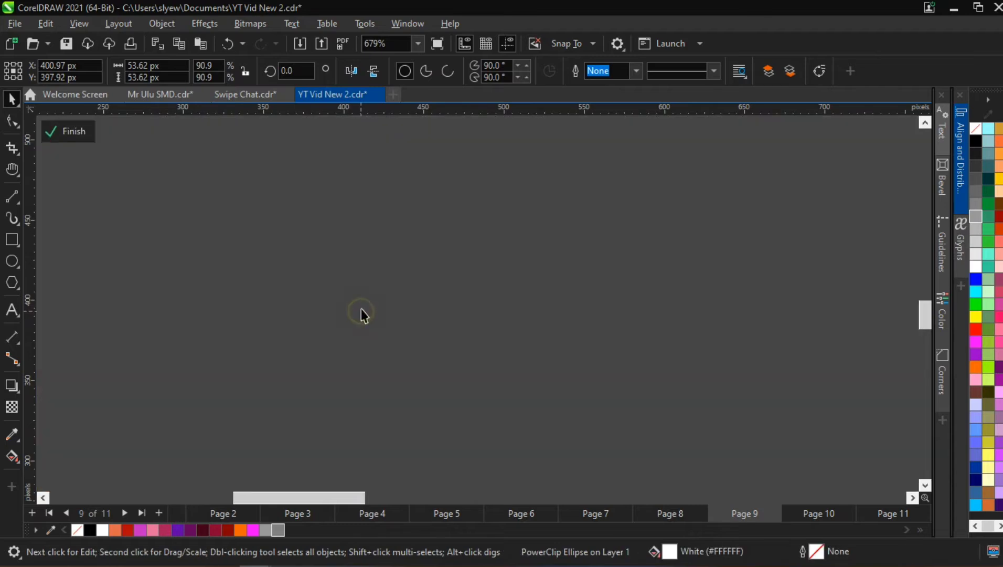
scroll(361, 309, down, 1)
scroll(367, 289, up, 5)
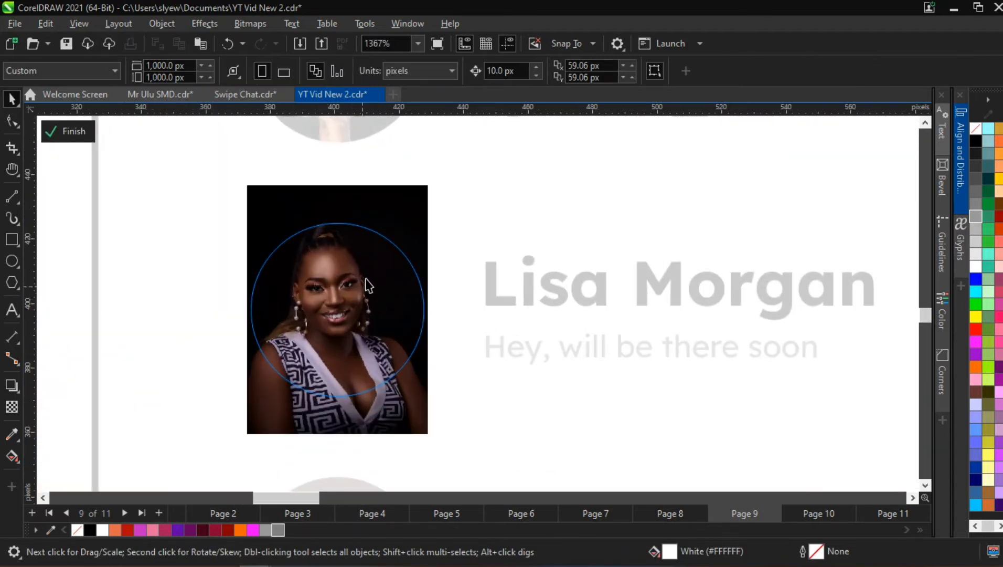
click(366, 280)
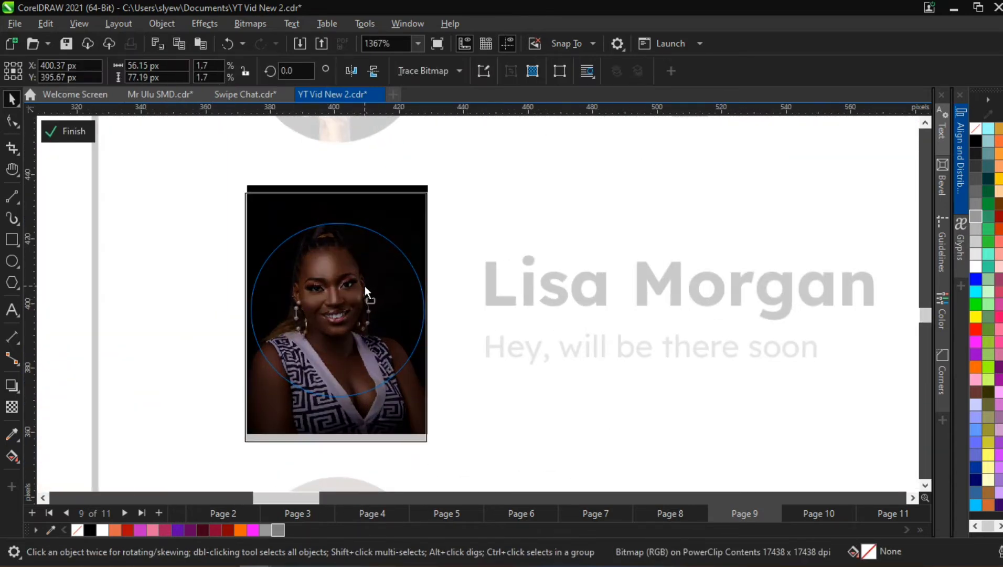
drag(366, 294, 370, 282)
scroll(337, 298, down, 1)
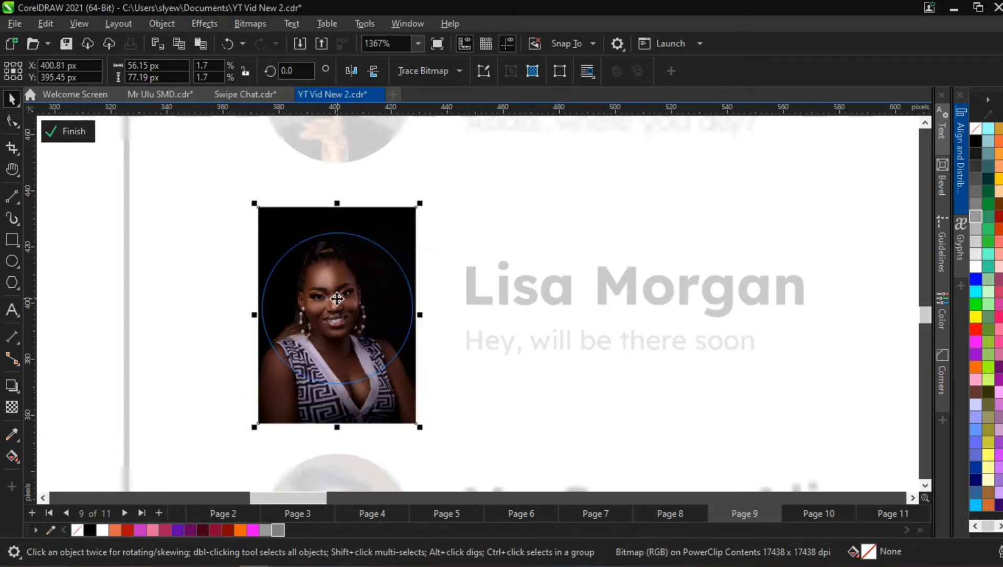
scroll(337, 298, down, 3)
ctrl+click(262, 337)
scroll(259, 328, down, 2)
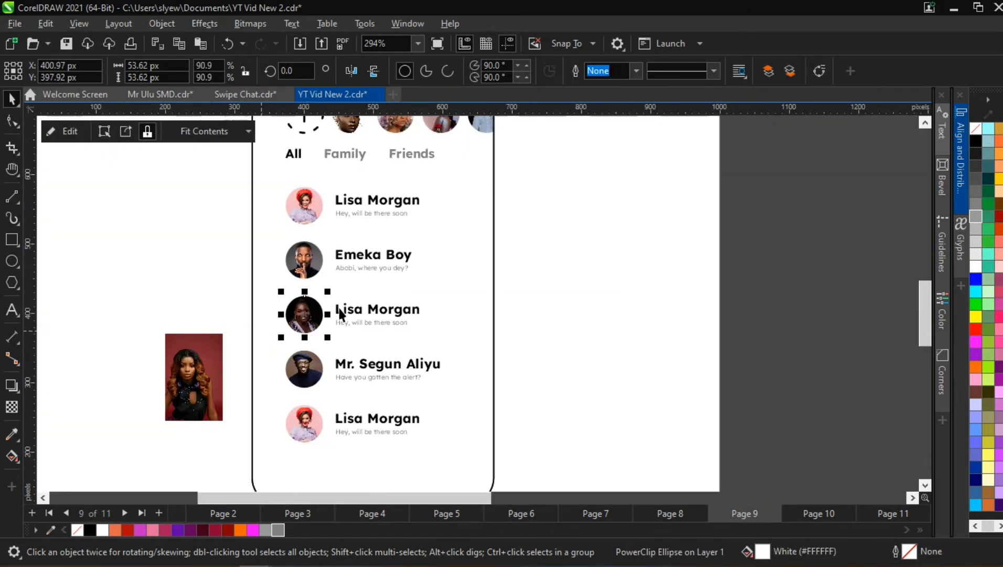
Rename the third chat to "Sweet Mom" and save the document
scroll(340, 314, up, 2)
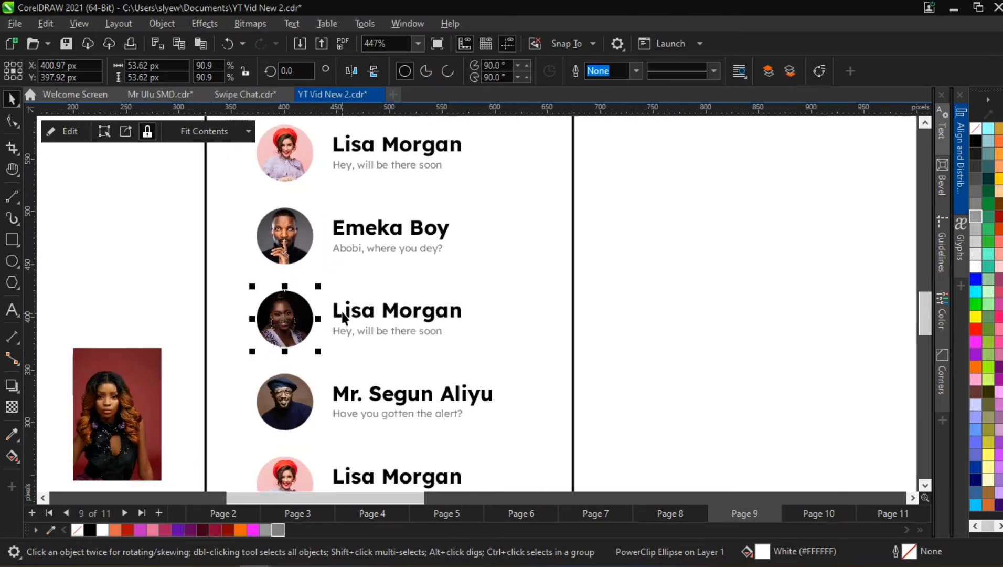
double_click(343, 312)
key(ctrl+a)
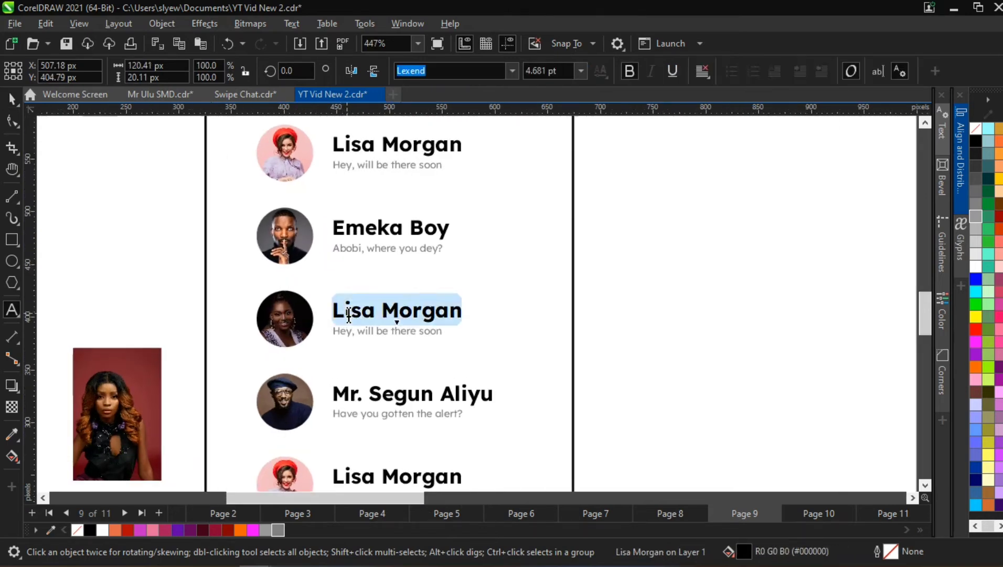
text(Sweey)
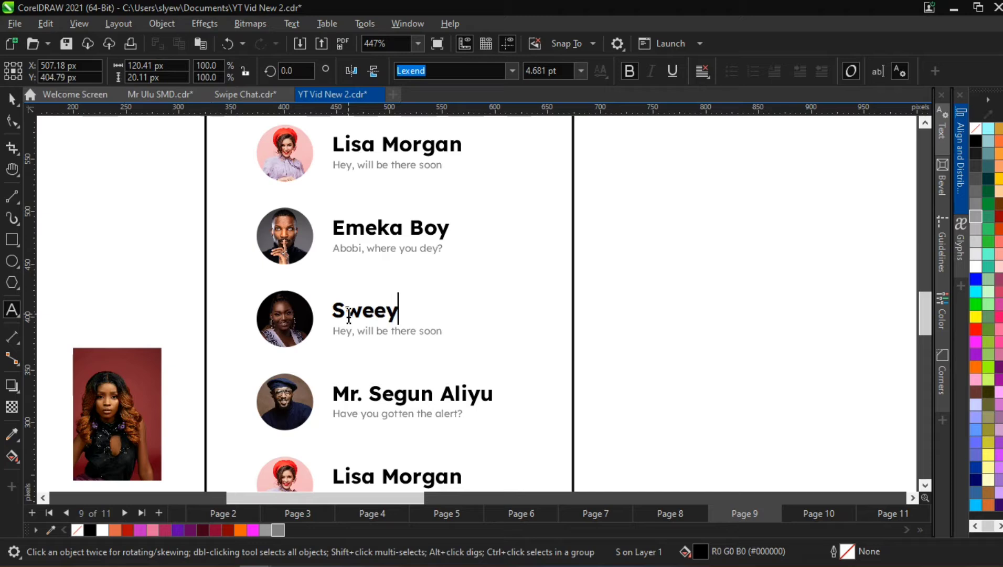
key(BackSpace)
text(t Mom)
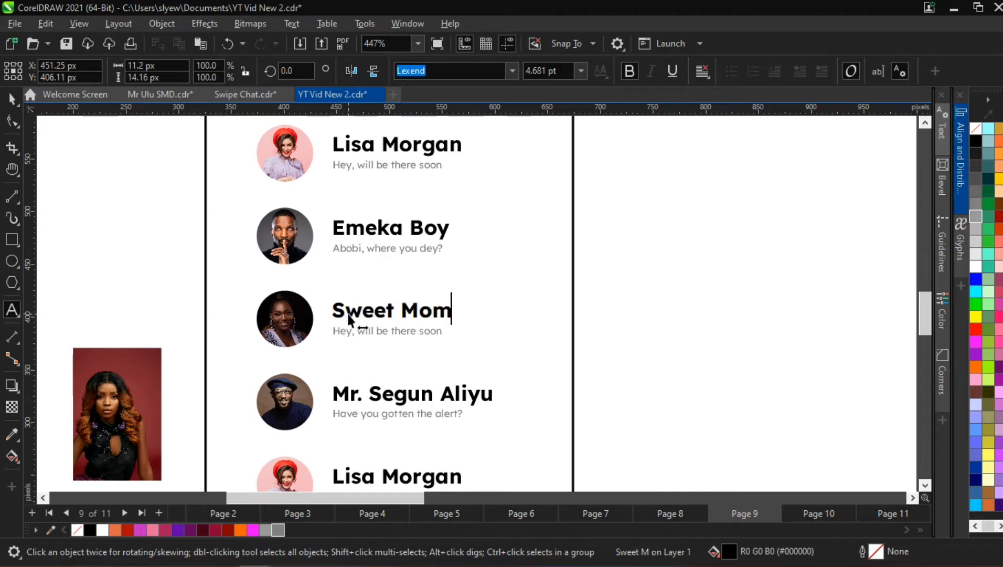
click(351, 333)
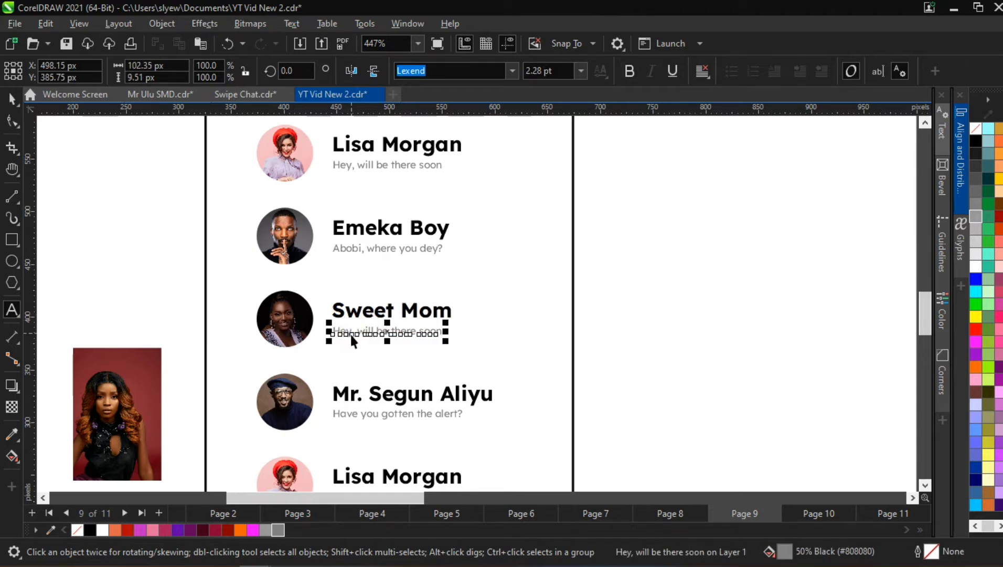
click(10, 95)
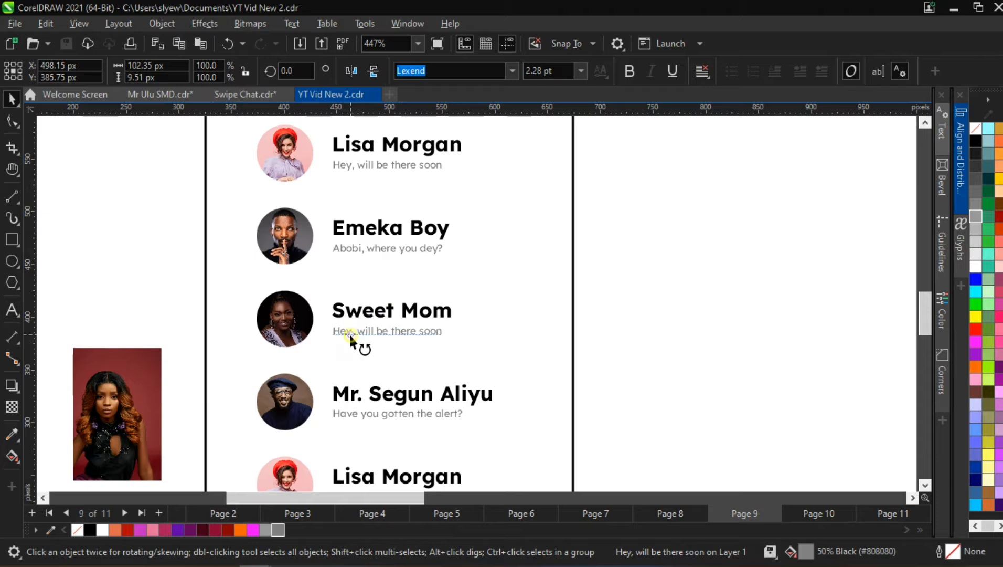
key(ctrl+s)
Replace the third chat's preview with "Put off that computer son!"
double_click(351, 335)
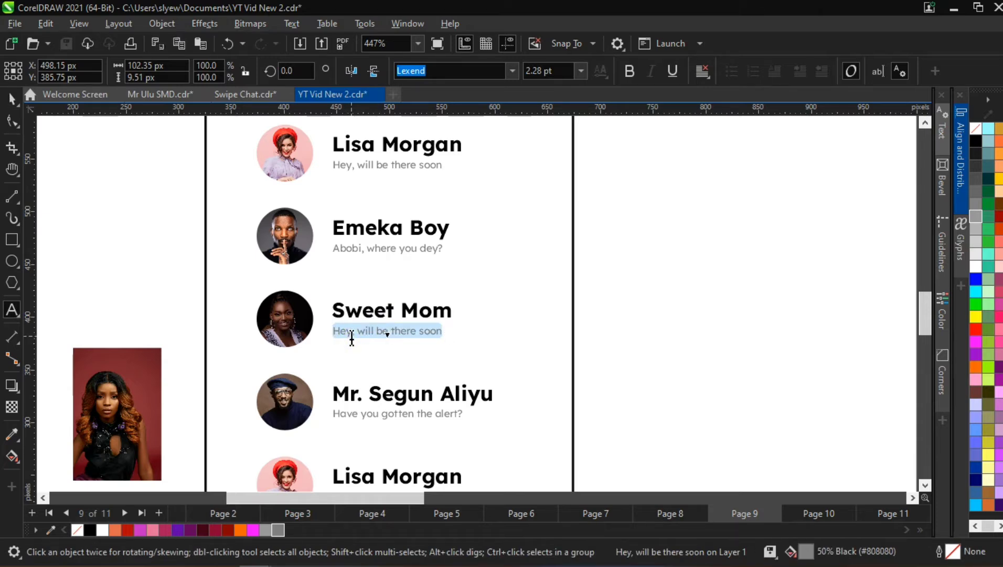
text(Put off that)
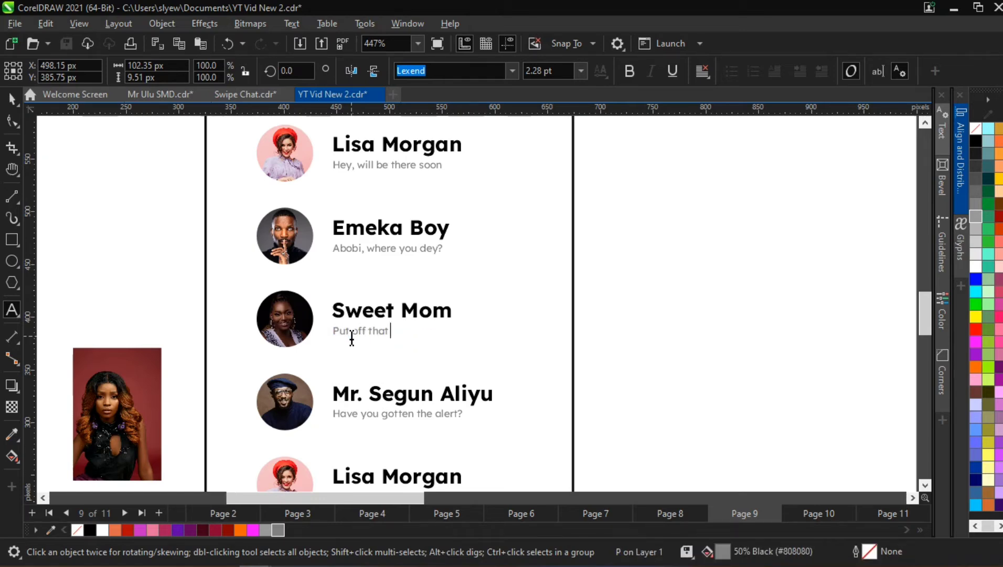
key(Escape)
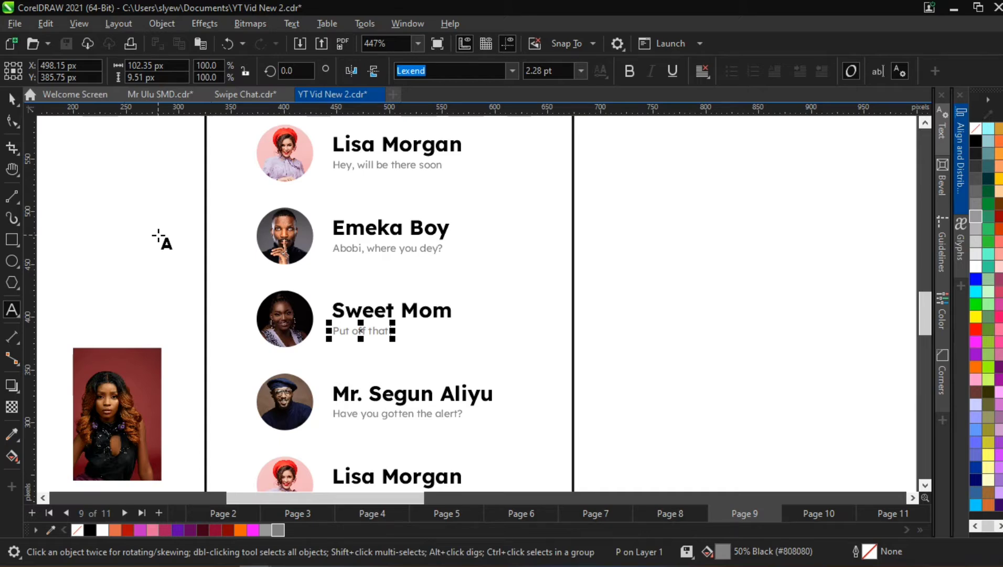
scroll(389, 344, up, 3)
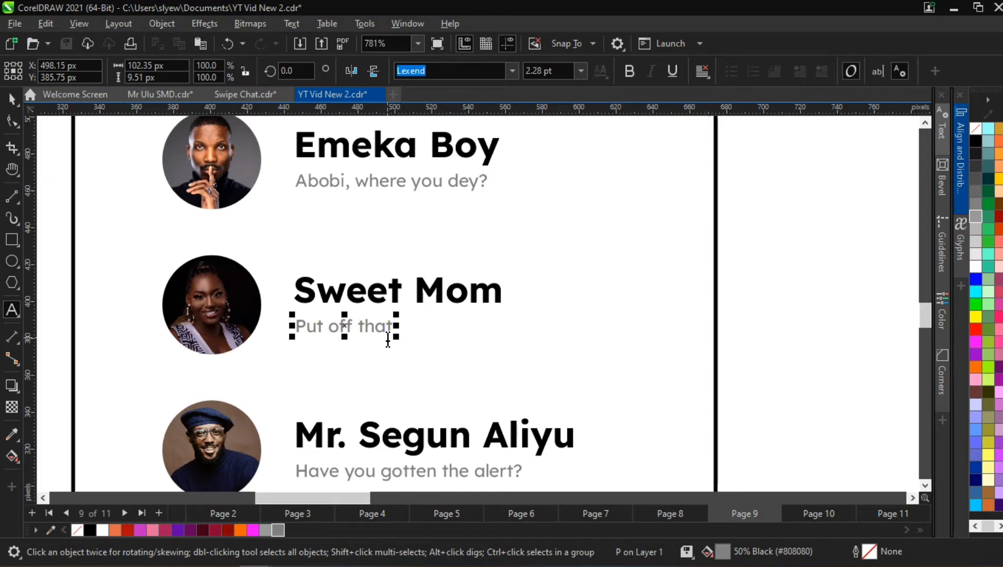
text(compute)
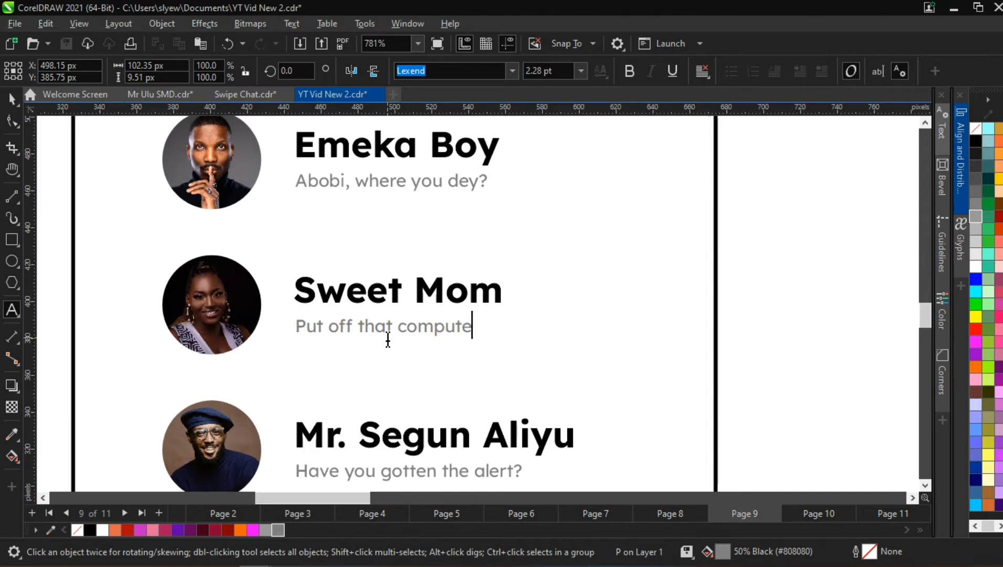
text(r son!)
key(Escape)
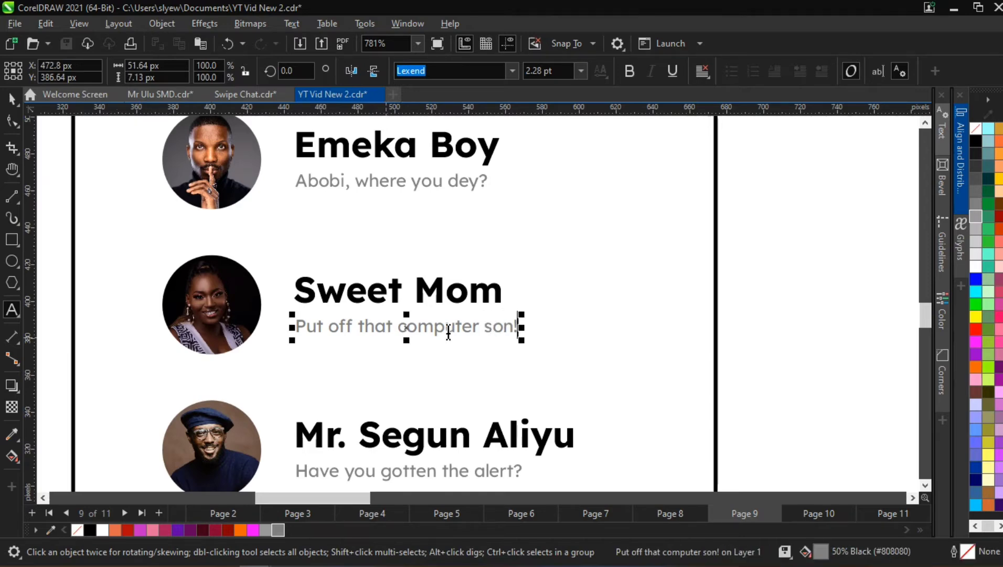
scroll(448, 334, down, 4)
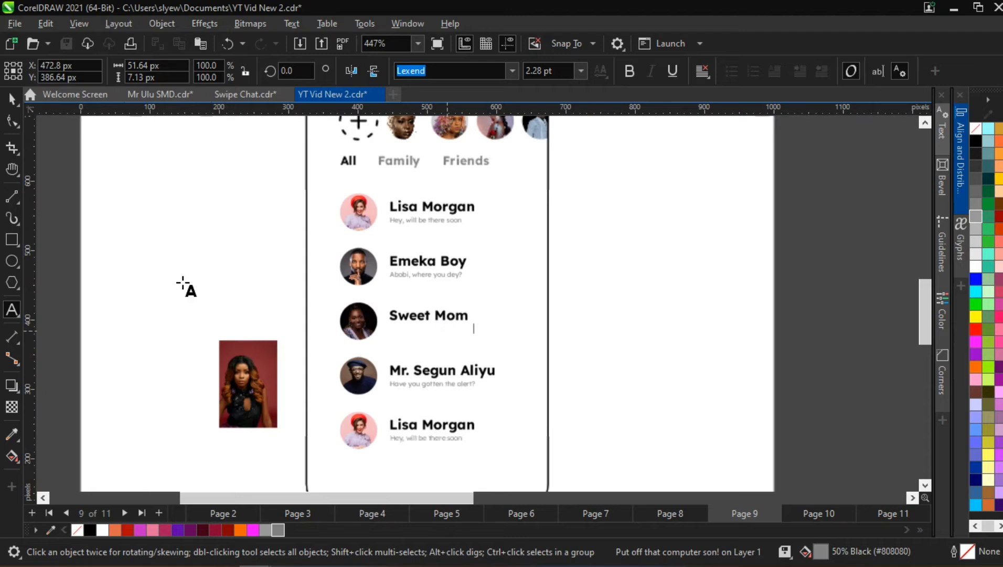
click(239, 250)
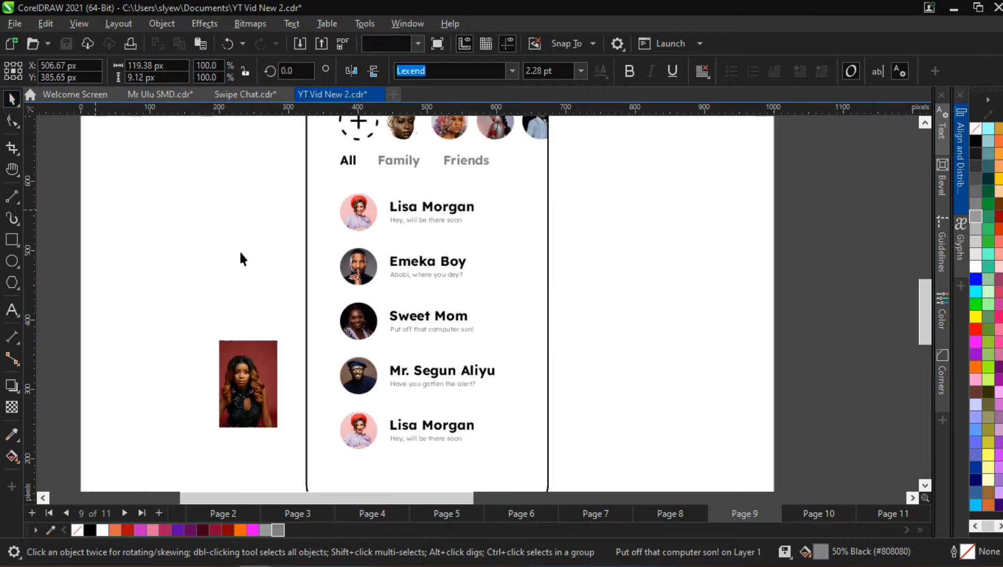
scroll(239, 250, down, 2)
scroll(302, 420, up, 1)
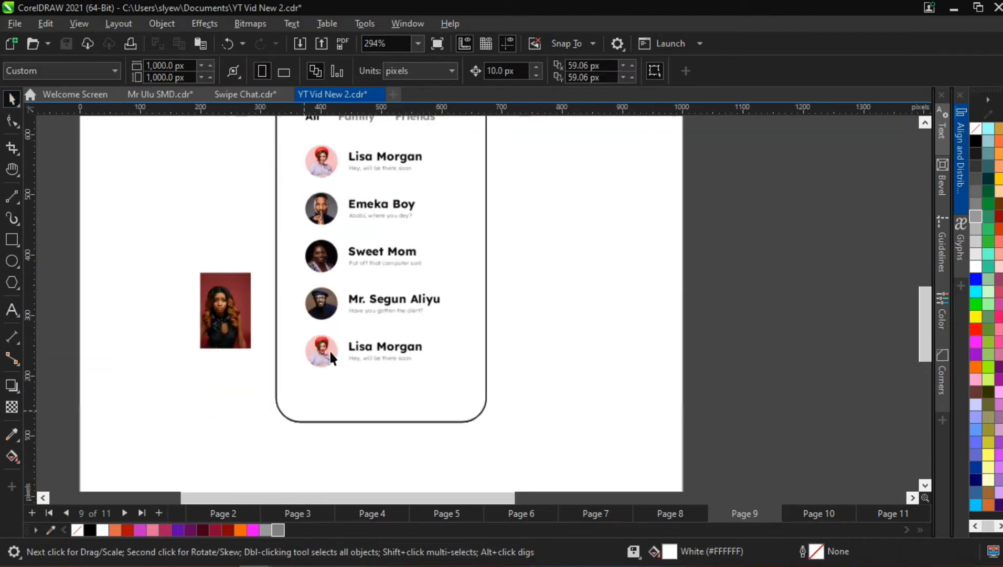
Shrink the red-background woman's photo and place it over the bottom chat avatar
click(249, 275)
drag(254, 271, 252, 315)
scroll(326, 366, up, 2)
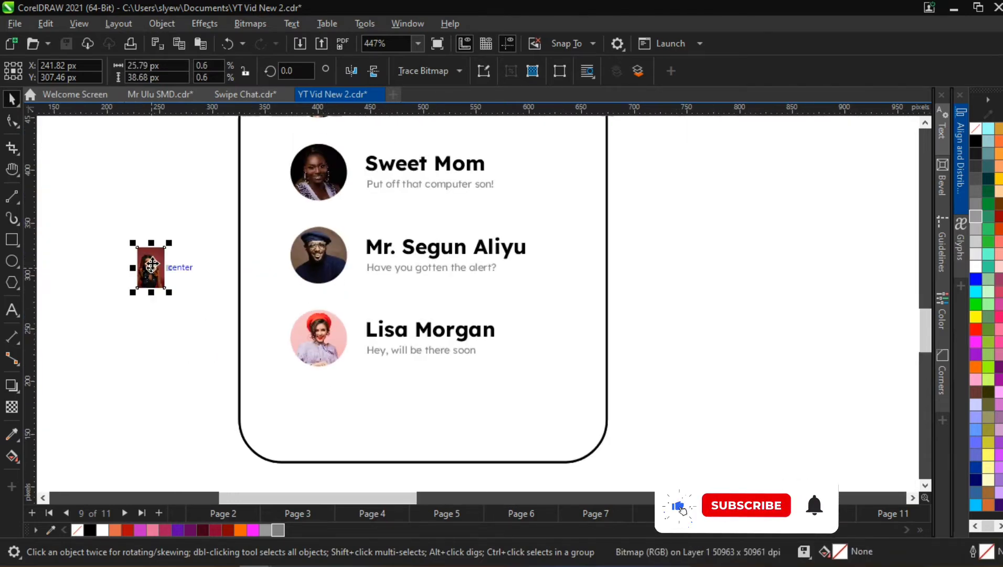
drag(150, 267, 322, 359)
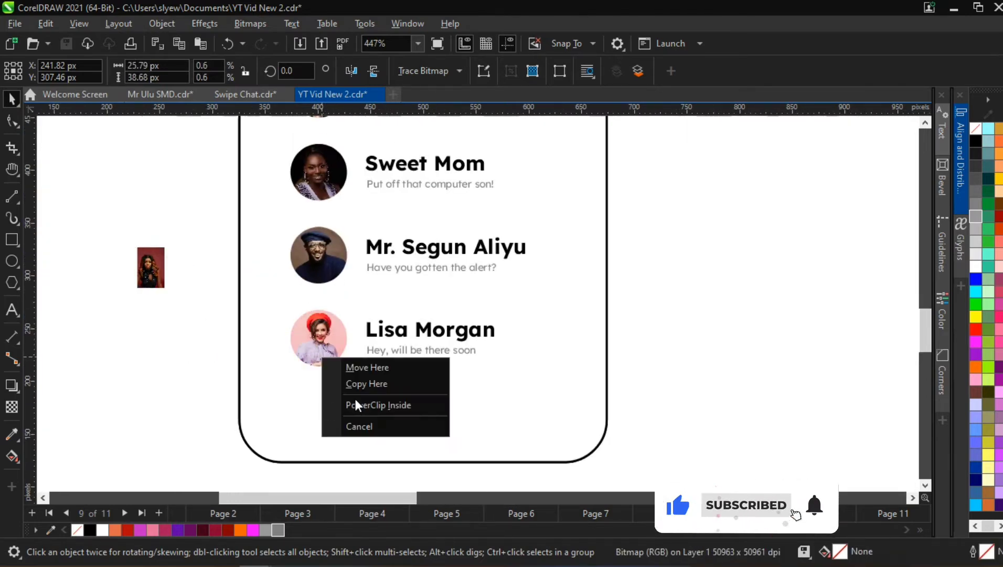
click(367, 367)
scroll(325, 315, up, 3)
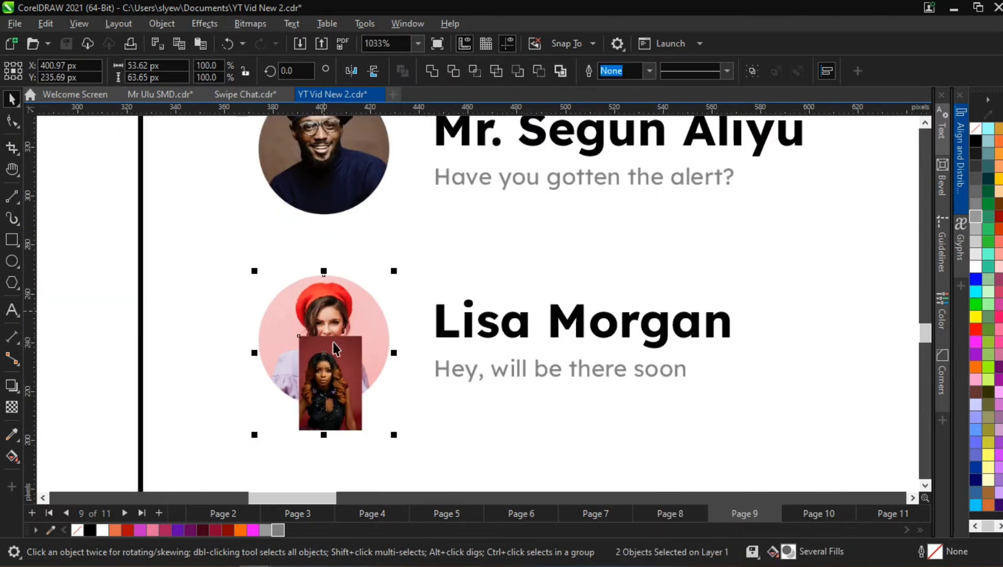
Centre the photo on the bottom avatar and PowerClip it inside the circle
key(c)
key(e)
click(386, 377)
right_click(334, 355)
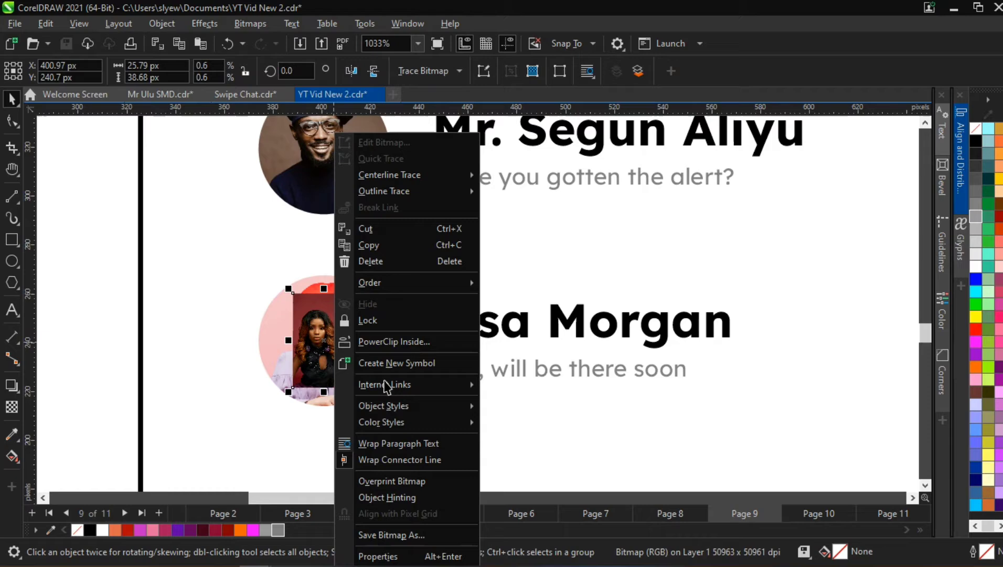
click(378, 341)
click(372, 335)
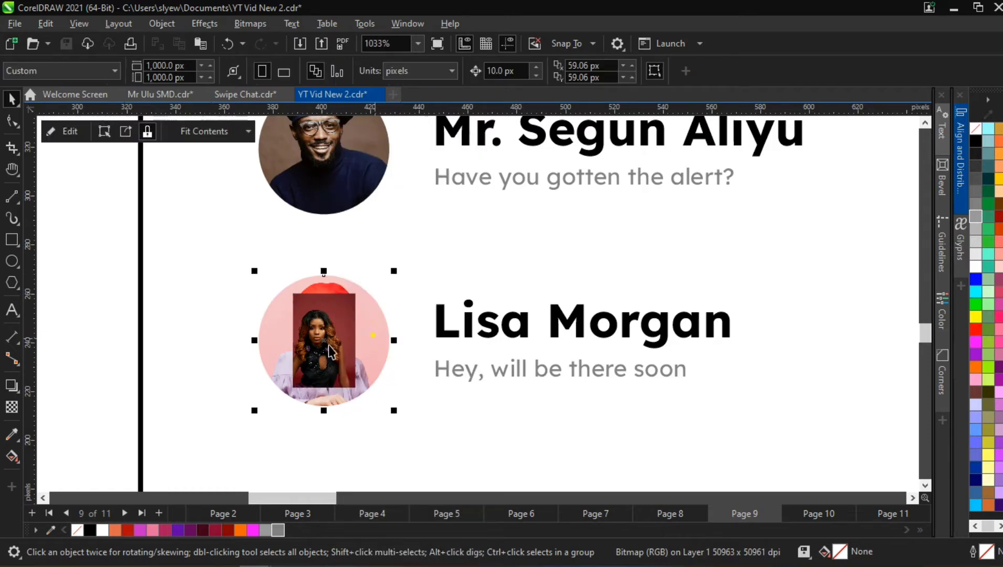
Delete the old pink-background portrait from the clip and enlarge the new photo
double_click(329, 346)
click(382, 342)
key(Delete)
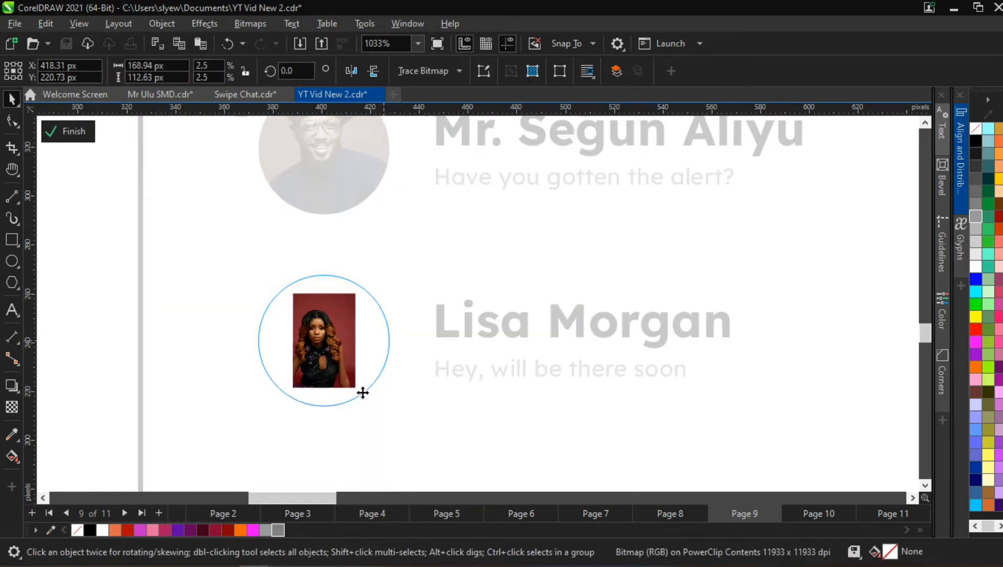
drag(363, 395, 427, 449)
drag(355, 328, 370, 410)
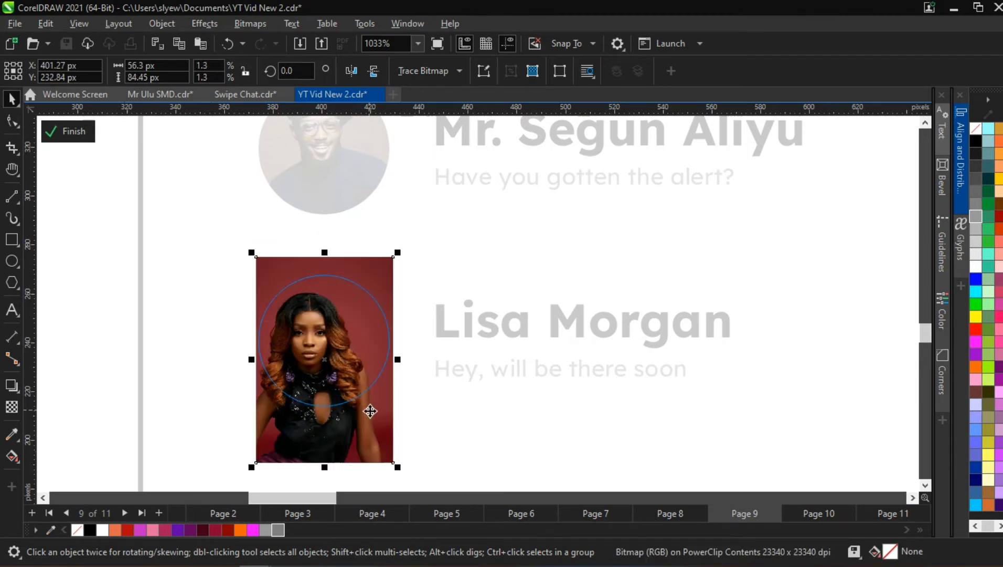
Enlarge the red-background portrait slightly to fill the circle and finish the PowerClip edit
click(391, 262)
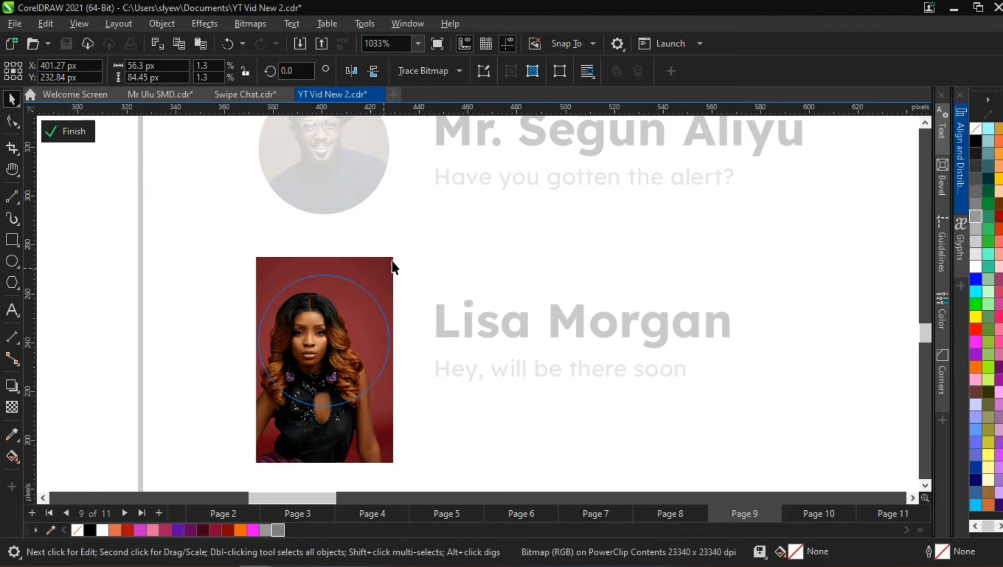
click(391, 261)
click(389, 262)
drag(397, 252, 408, 246)
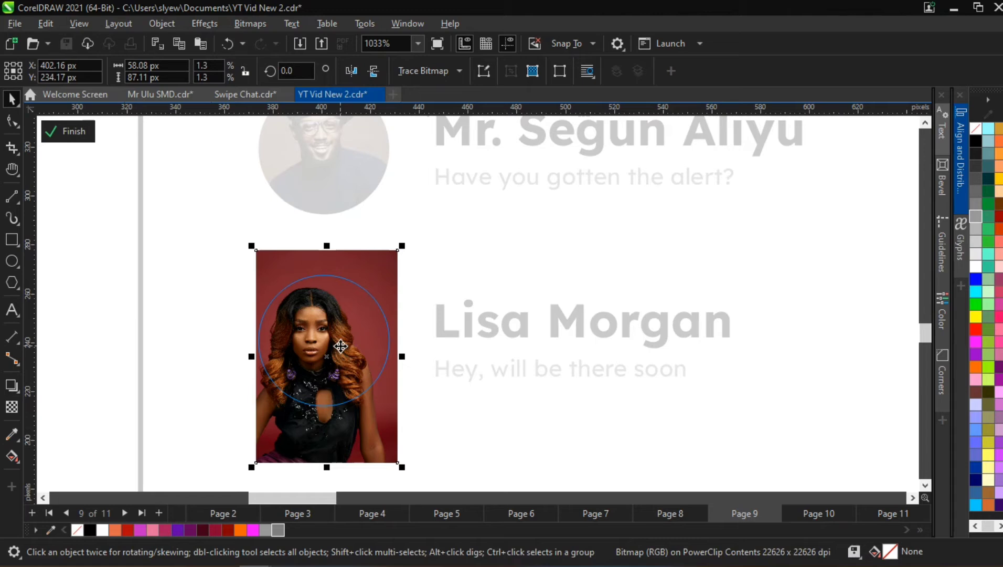
drag(401, 245, 405, 240)
scroll(318, 372, up, 3)
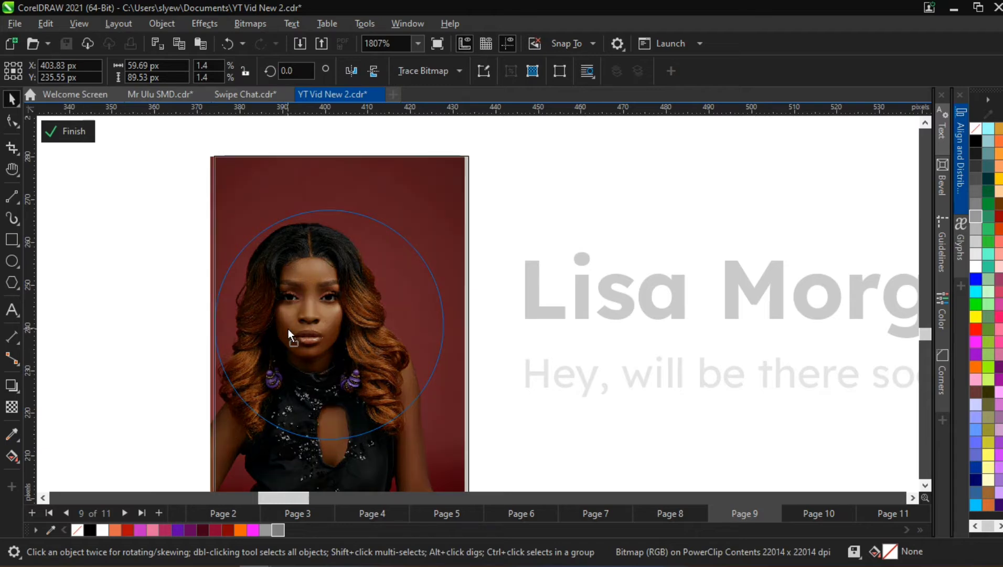
click(290, 330)
scroll(366, 298, down, 4)
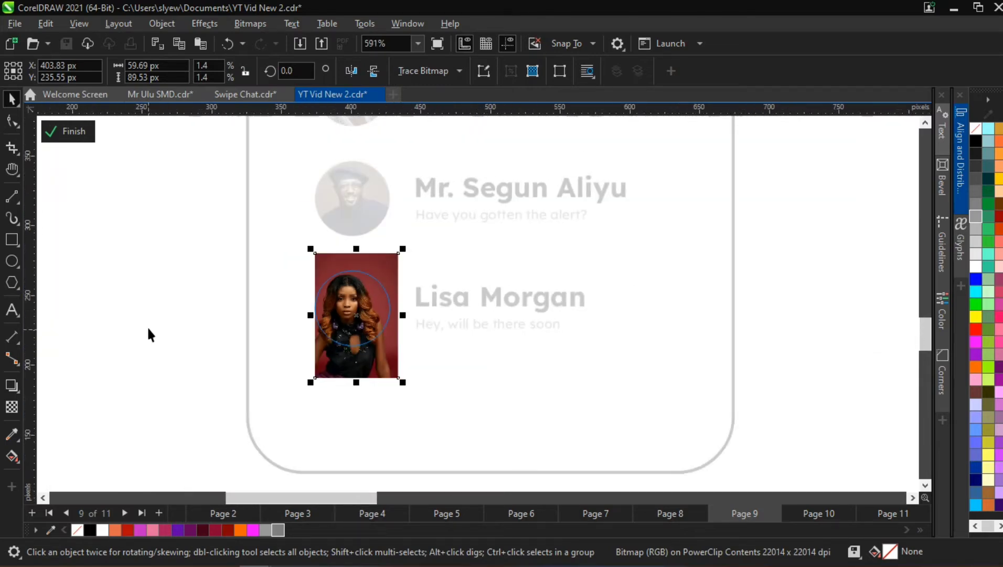
ctrl+click(187, 318)
scroll(315, 359, down, 3)
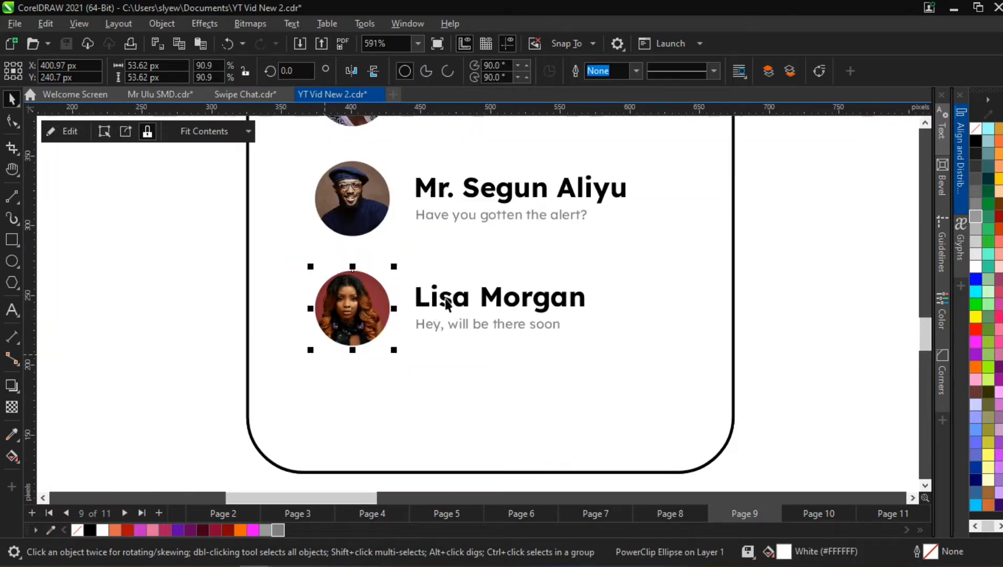
Rename the bottom chat to "Baby Sis"
double_click(446, 303)
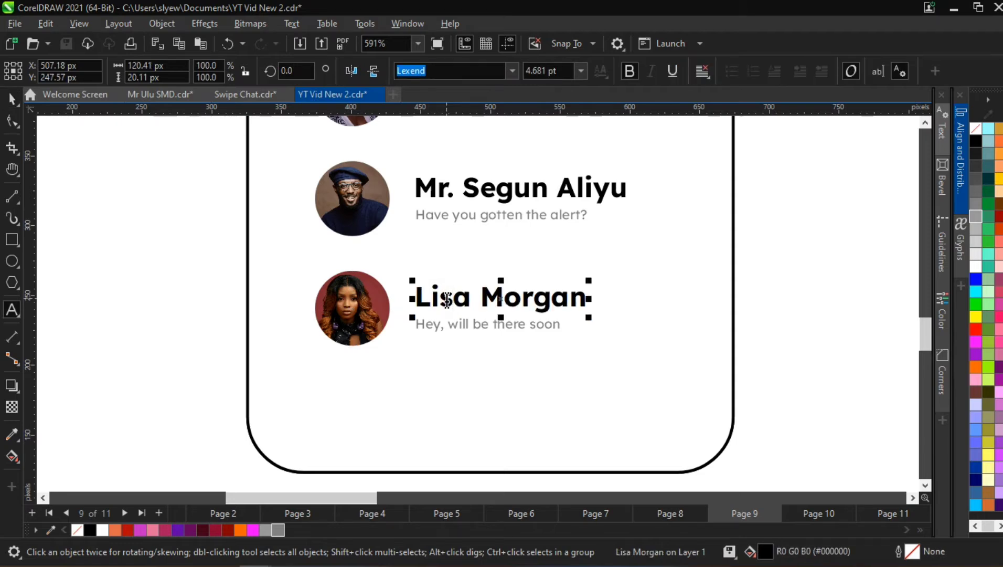
key(ctrl+a)
text(Baby)
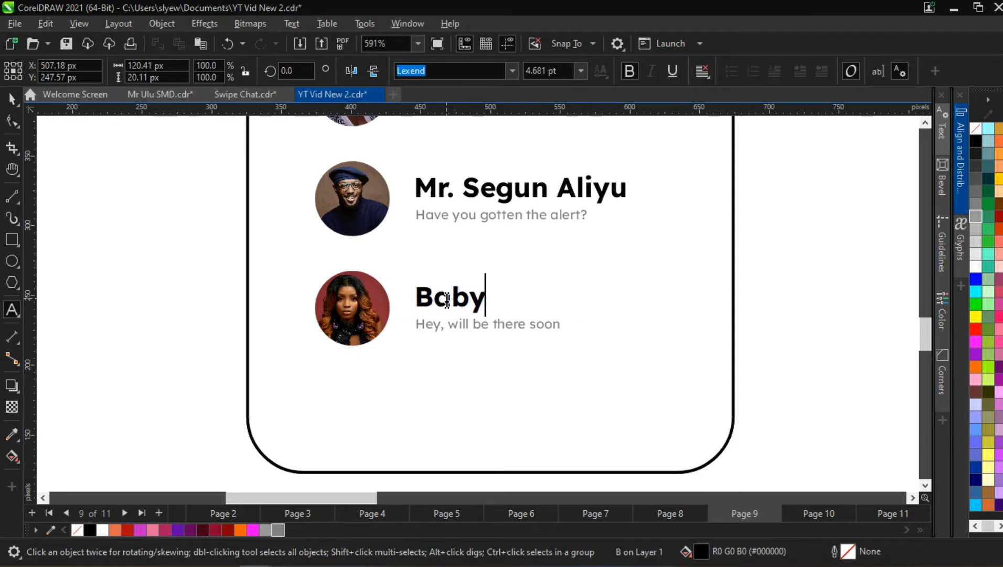
text( Sis)
key(Escape)
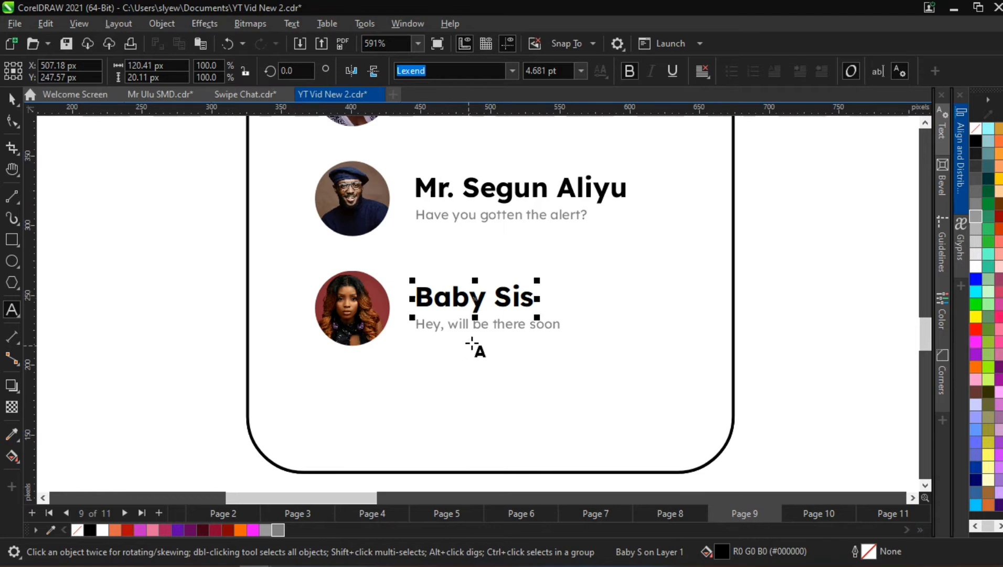
Set the message to "Big Bro, I fit see change for your hand?" wrapped onto two lines
click(450, 325)
key(ctrl+a)
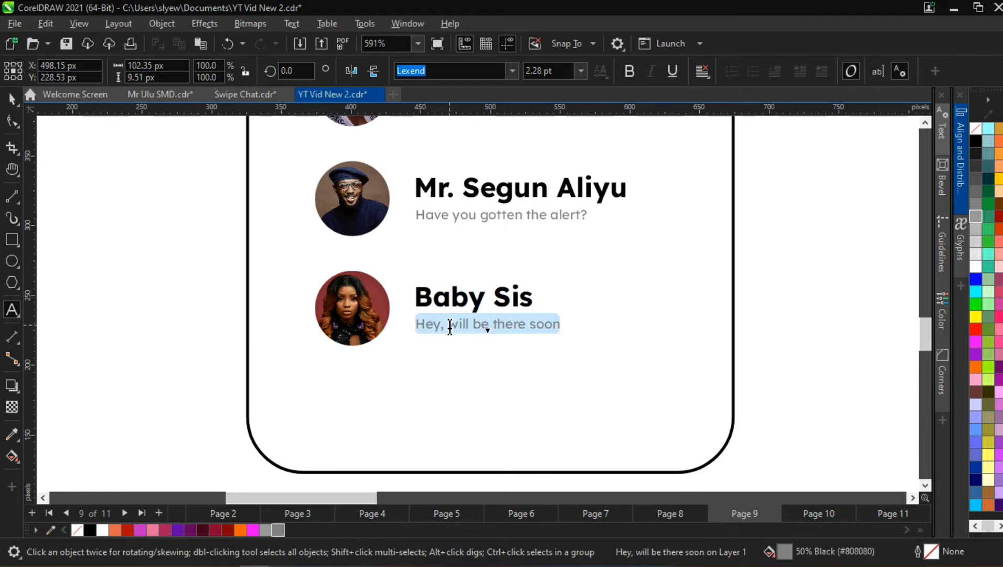
text(Big )
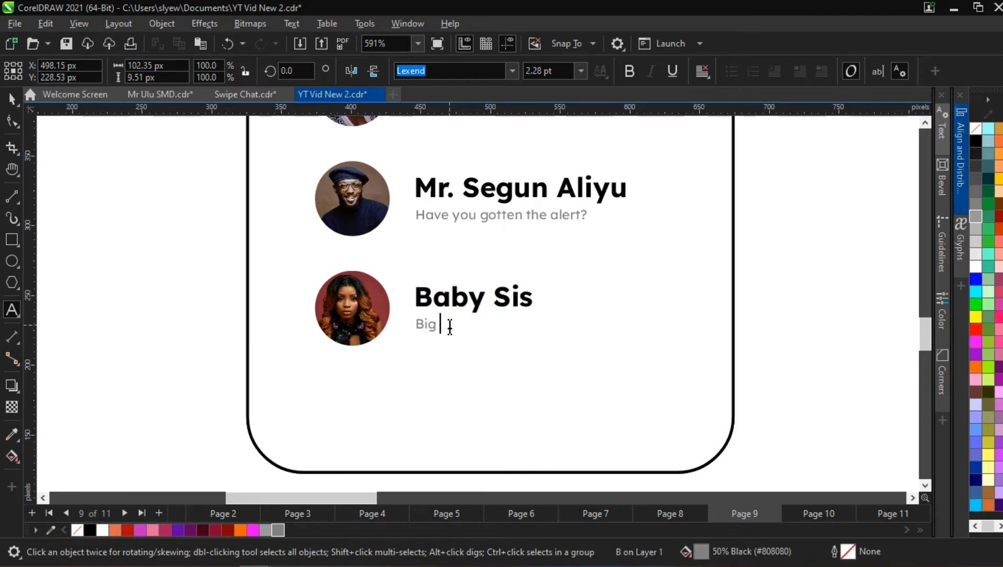
text(Bro,)
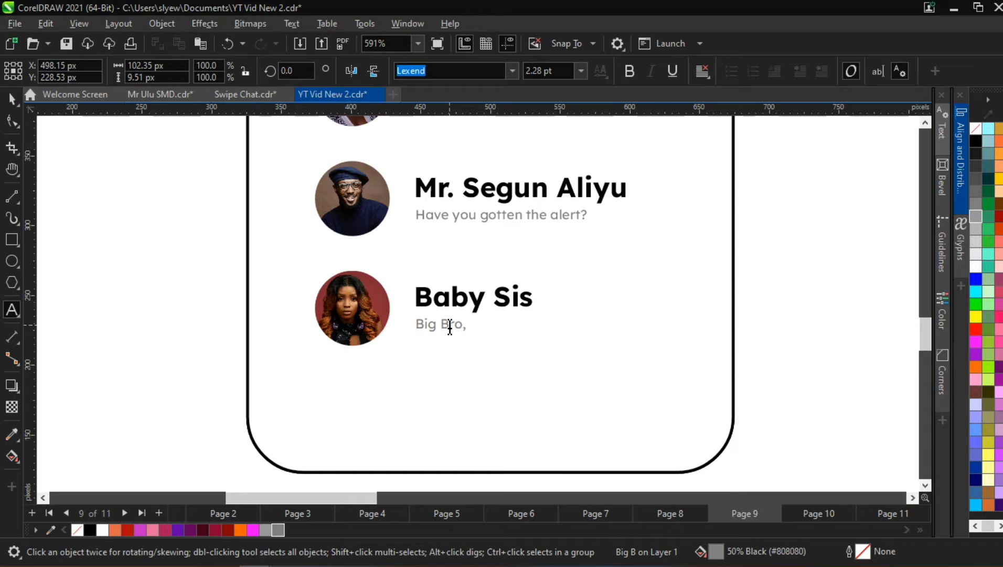
text( I fit see)
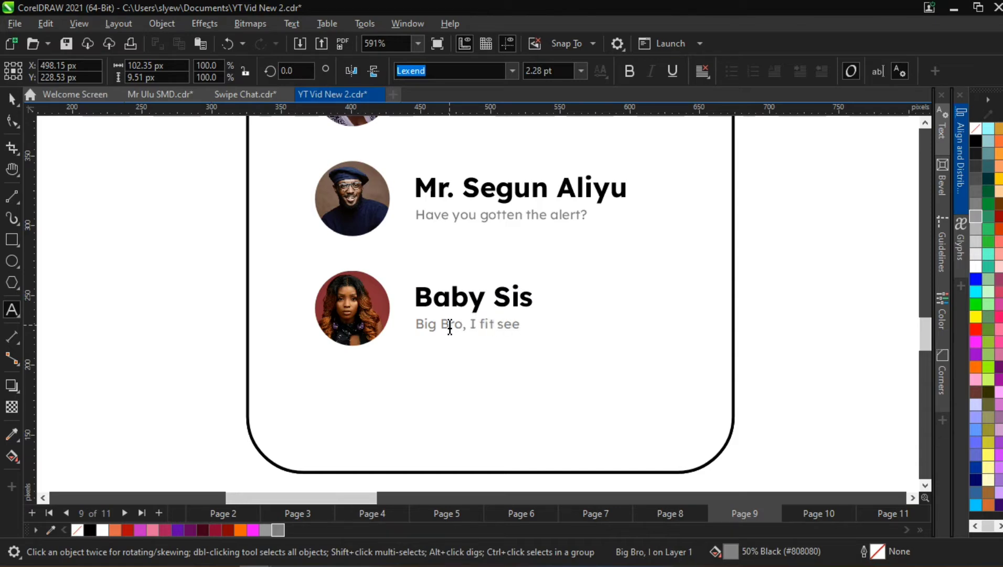
text( change for your hand?)
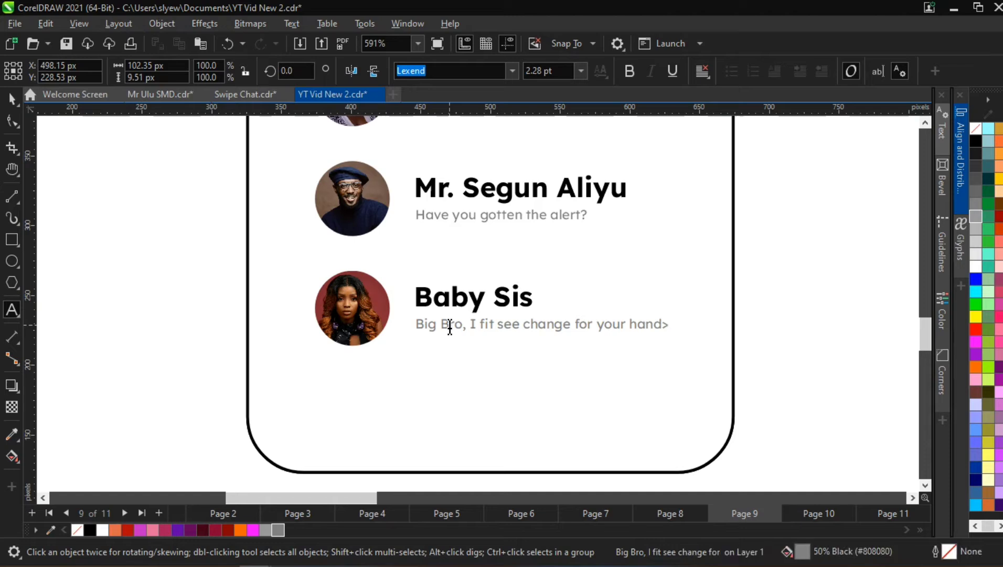
scroll(420, 334, down, 5)
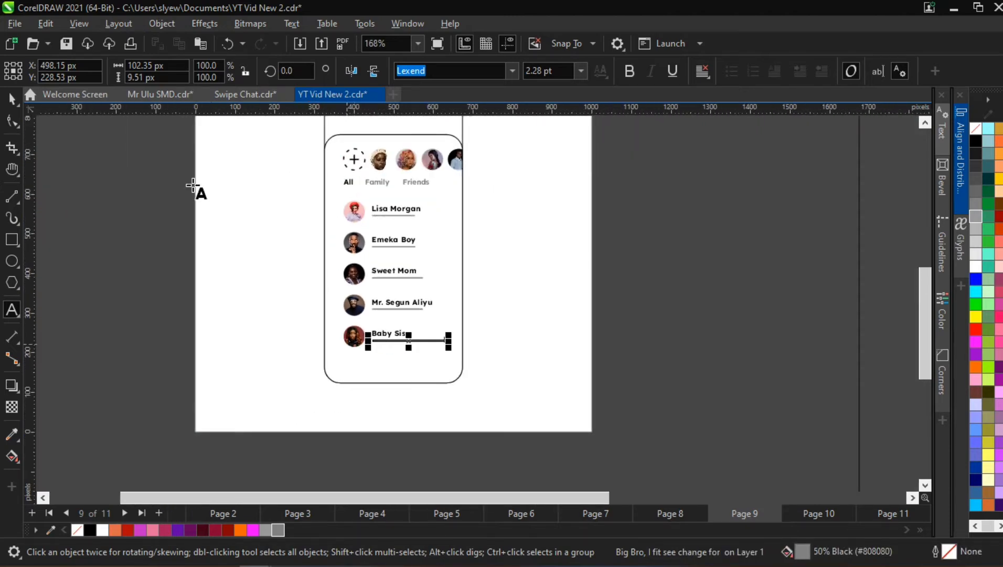
click(12, 98)
scroll(372, 145, up, 4)
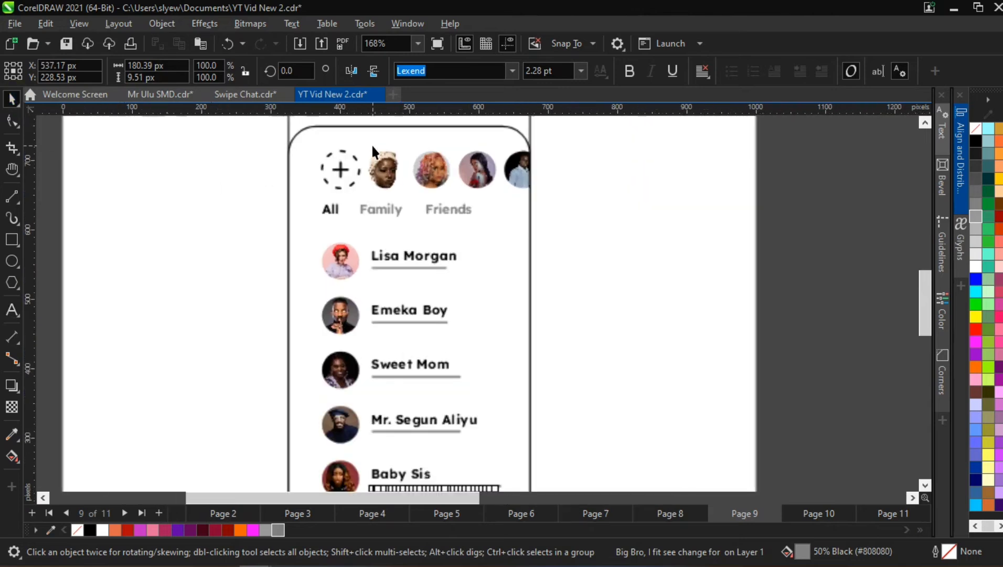
scroll(567, 197, down, 5)
scroll(513, 338, up, 4)
scroll(503, 355, up, 6)
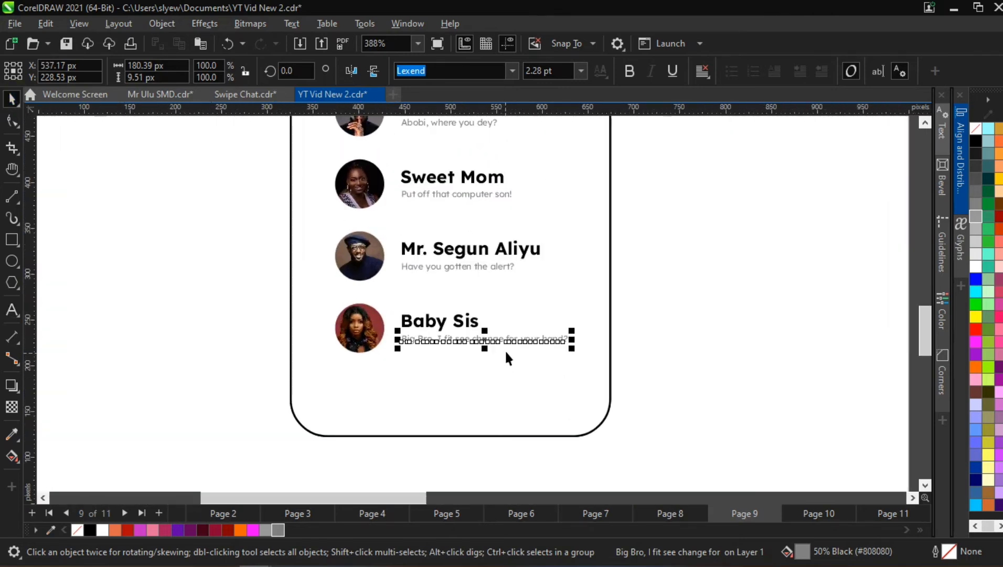
double_click(507, 335)
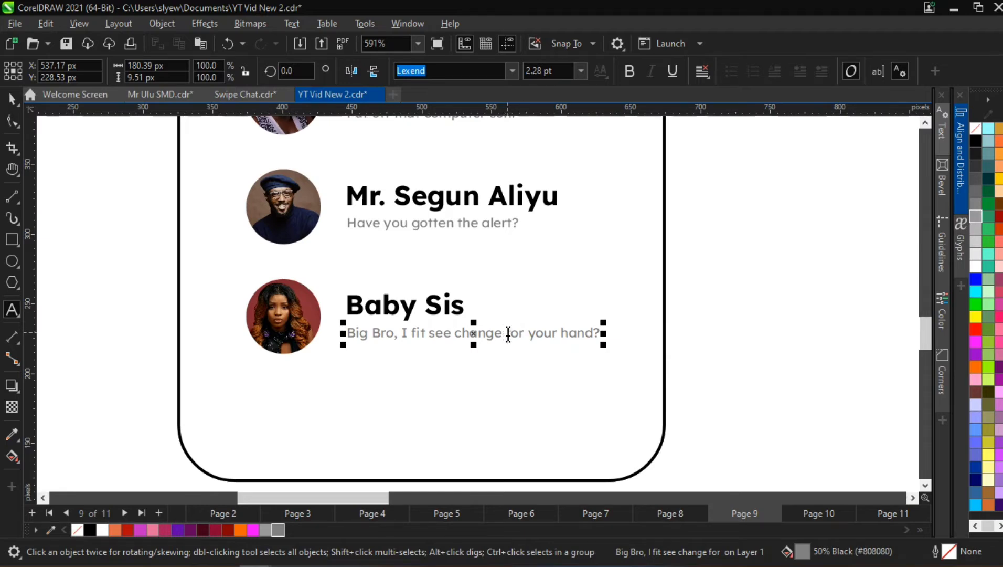
key(Return)
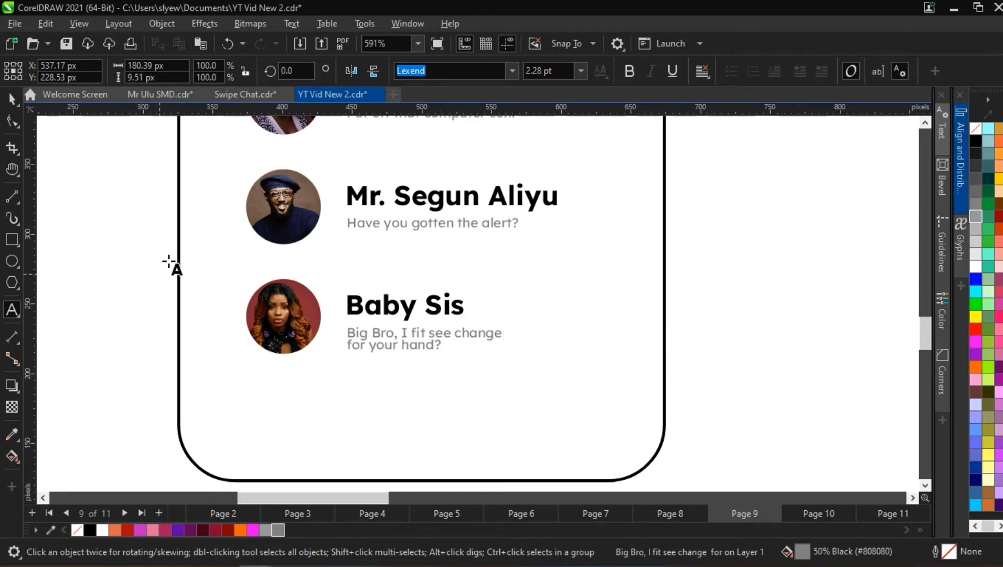
Group the two Baby Sis text objects together
click(12, 100)
click(90, 223)
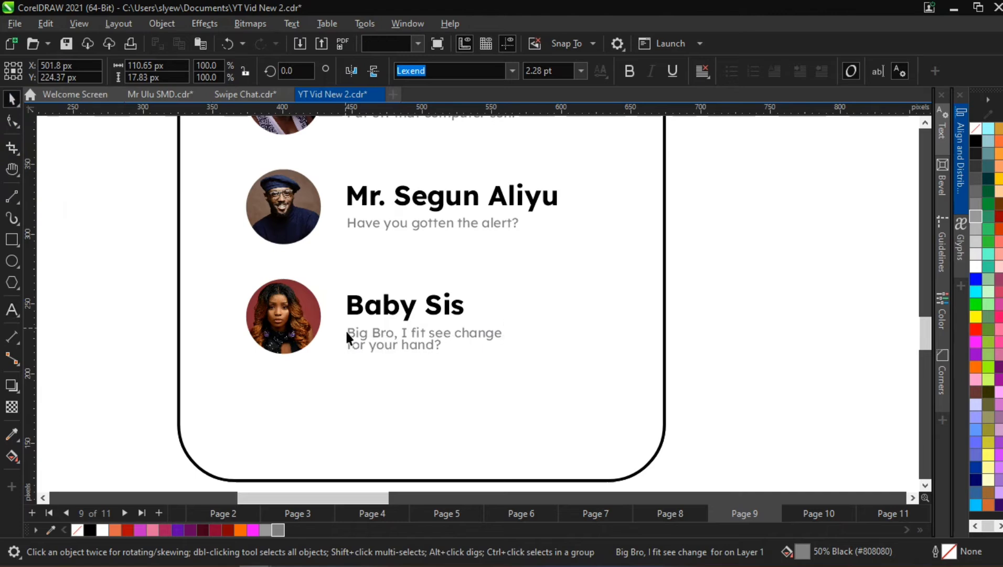
scroll(346, 329, down, 5)
scroll(403, 310, up, 3)
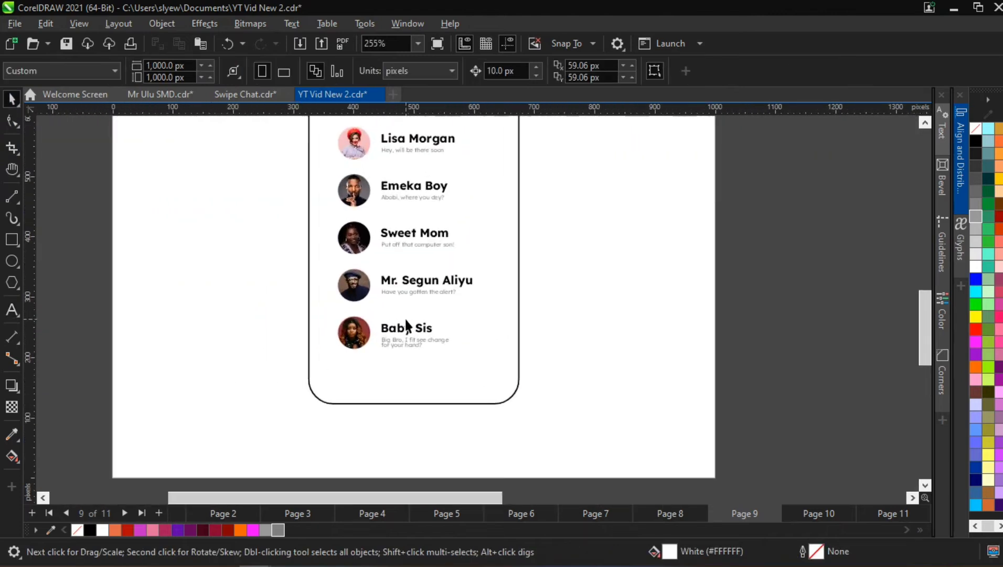
click(411, 348)
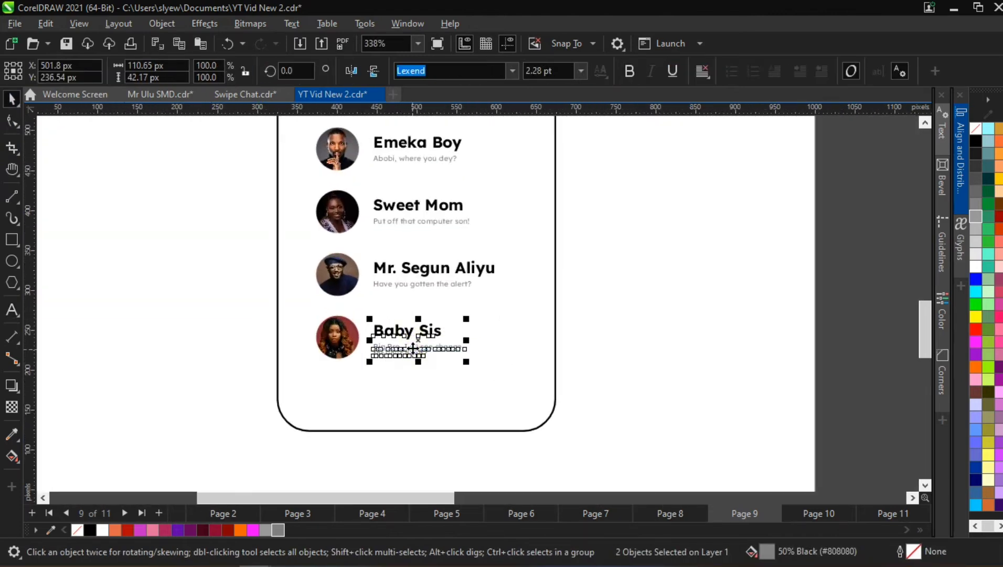
key(ctrl+g)
Try centring the Baby Sis group on the photo, then undo it and ungroup the texts
shift+click(353, 328)
key(c)
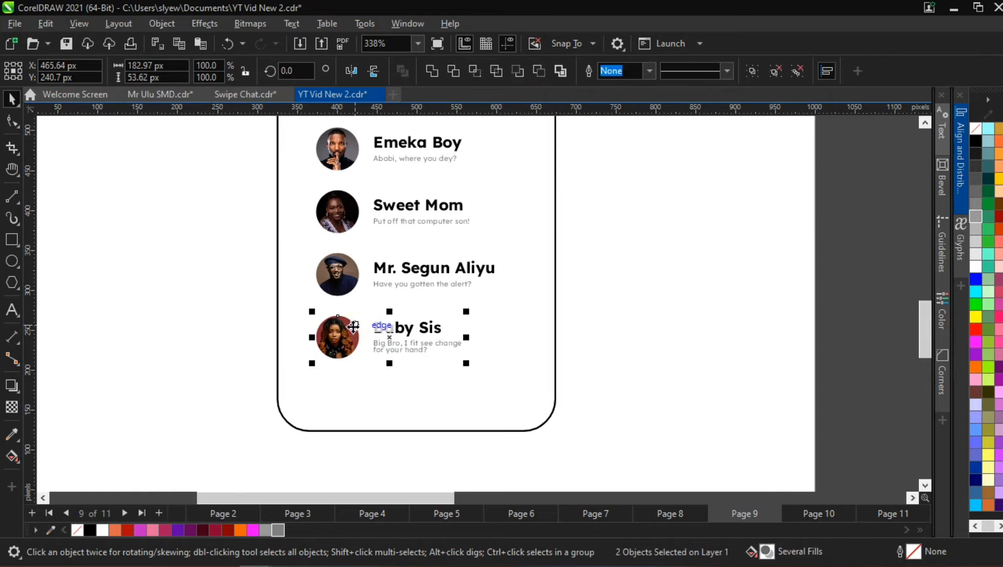
key(ctrl+z)
click(331, 340)
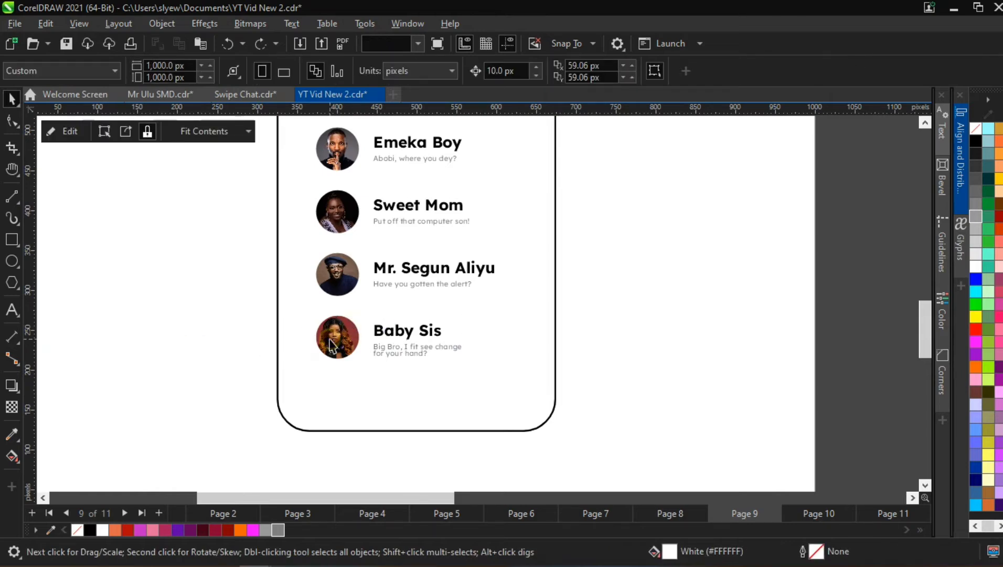
click(379, 346)
key(ctrl+u)
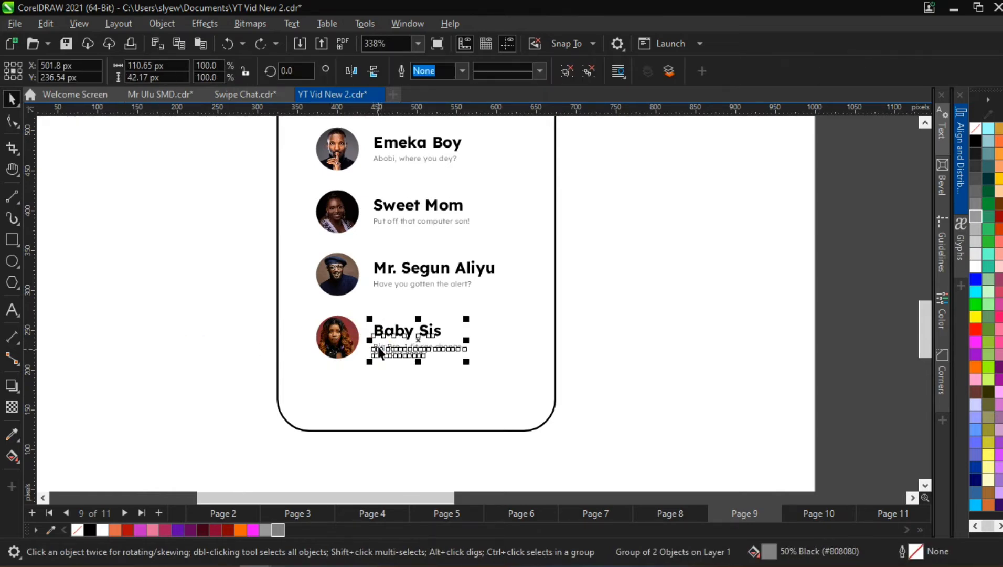
scroll(327, 397, down, 1)
scroll(336, 404, down, 1)
scroll(326, 334, up, 1)
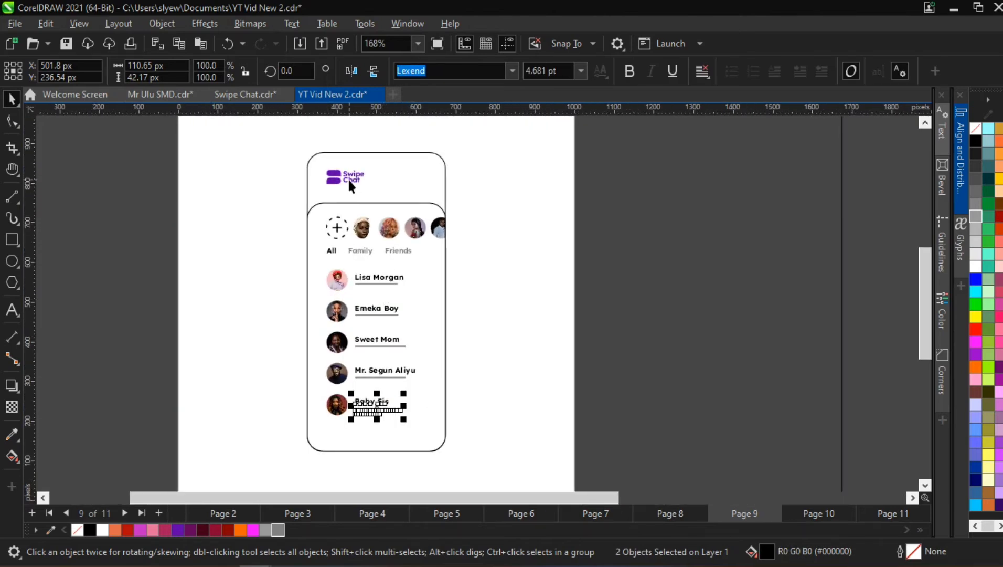
Drop a copy of the purple Swipe Chat logo on the page's right side
drag(349, 181, 548, 183)
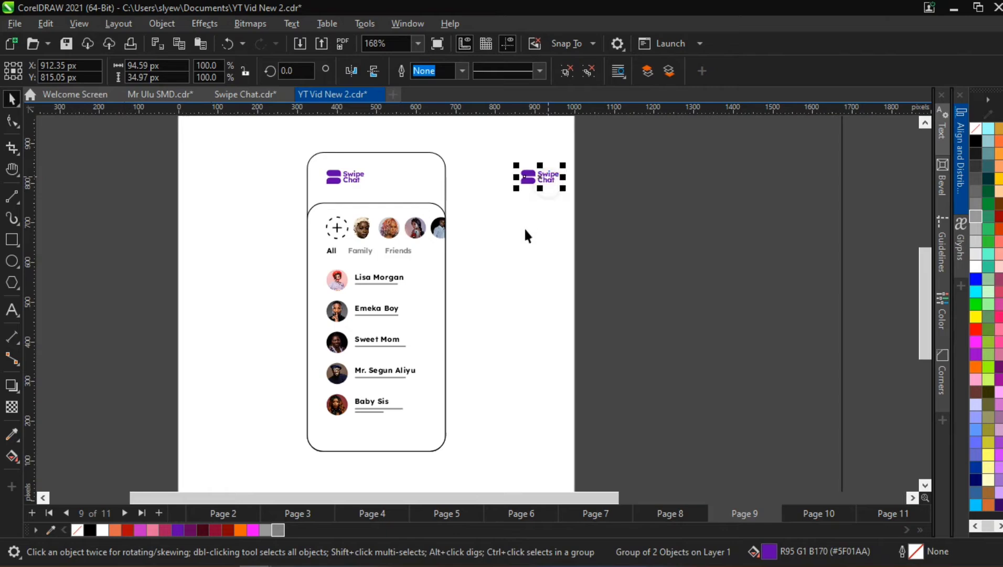
click(405, 304)
scroll(373, 472, up, 1)
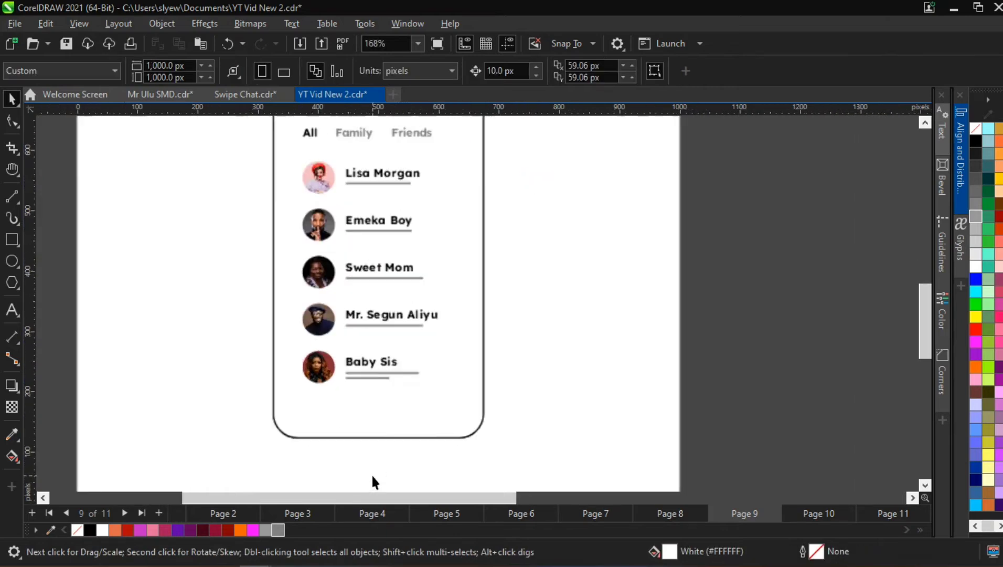
scroll(372, 461, up, 3)
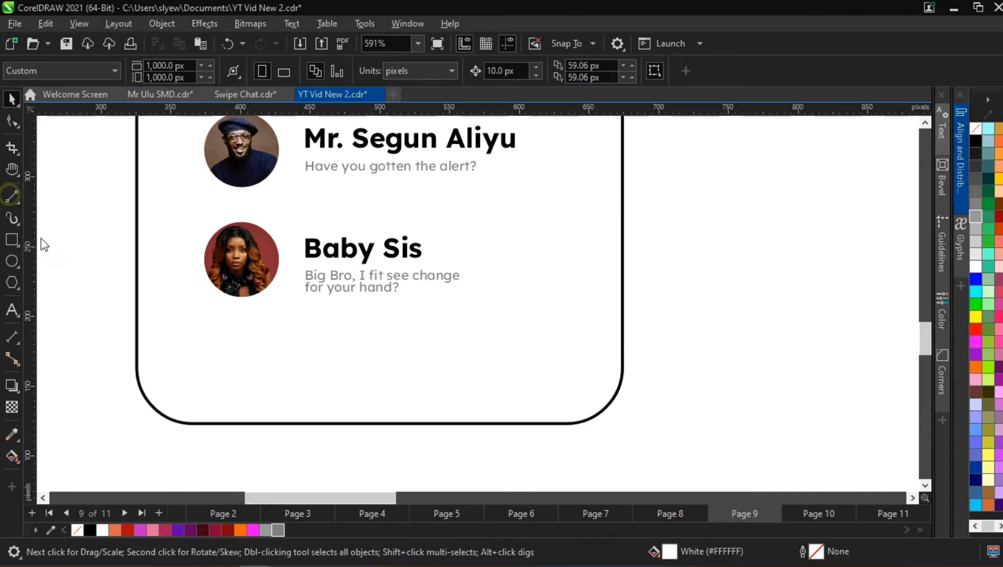
Draw a horizontal line below the Baby Sis entry with a thick outline and no fill
click(10, 196)
drag(253, 373, 261, 344)
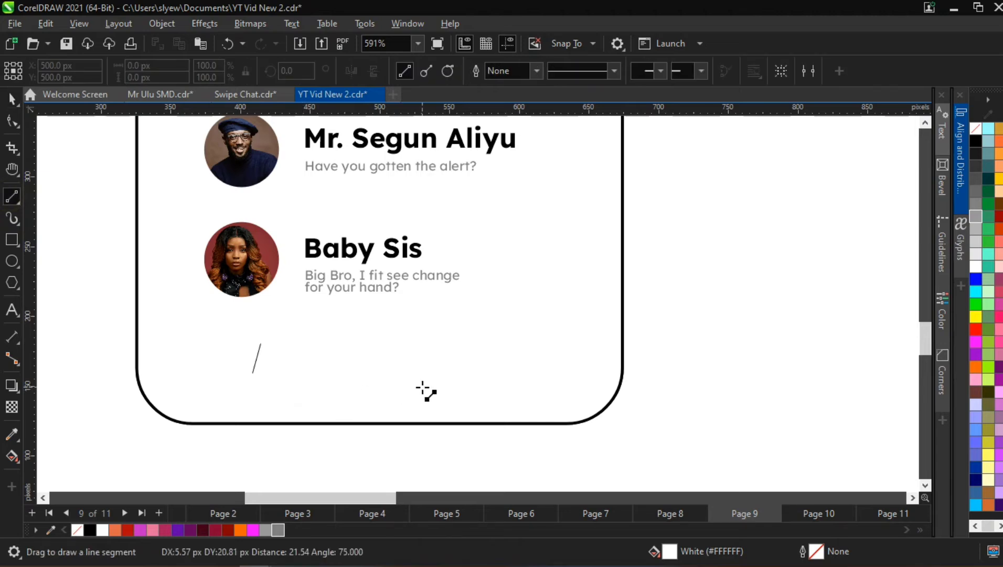
drag(435, 390, 473, 373)
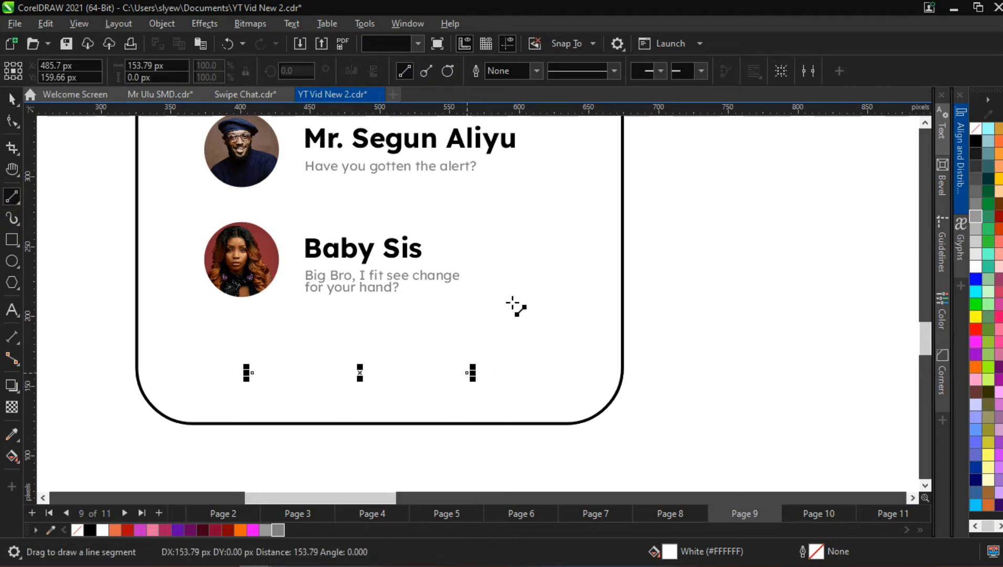
click(614, 72)
click(609, 67)
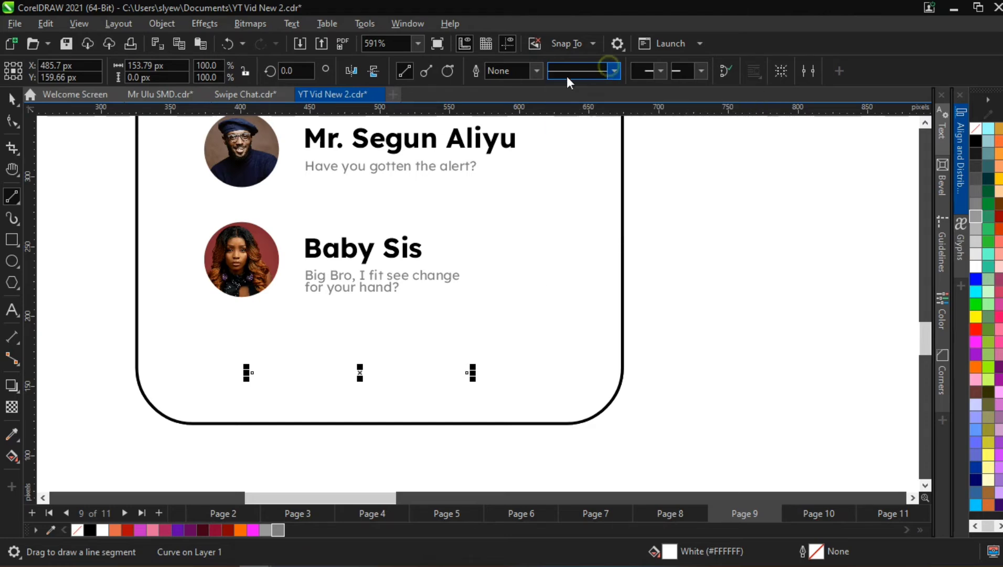
click(536, 70)
click(508, 176)
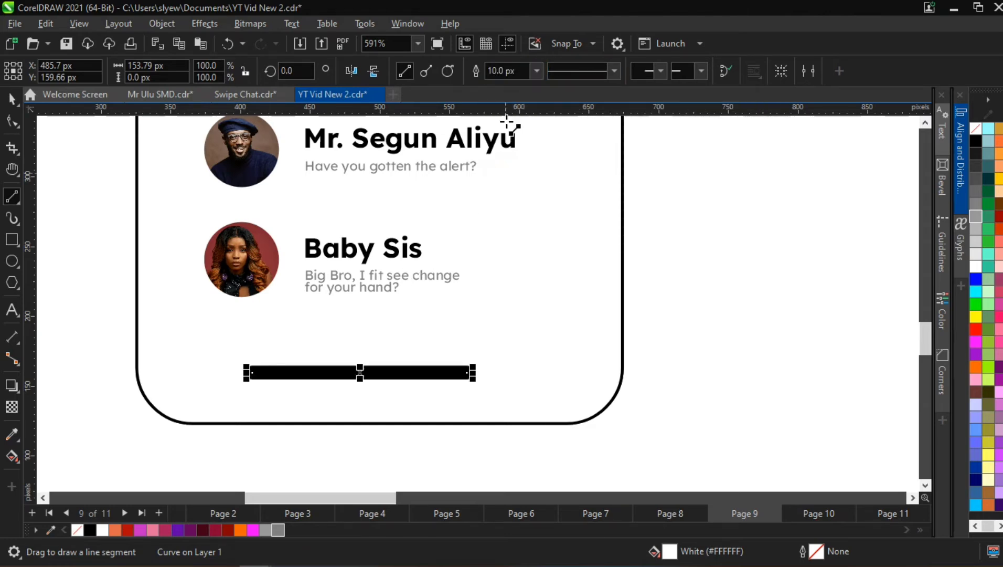
click(536, 70)
click(496, 164)
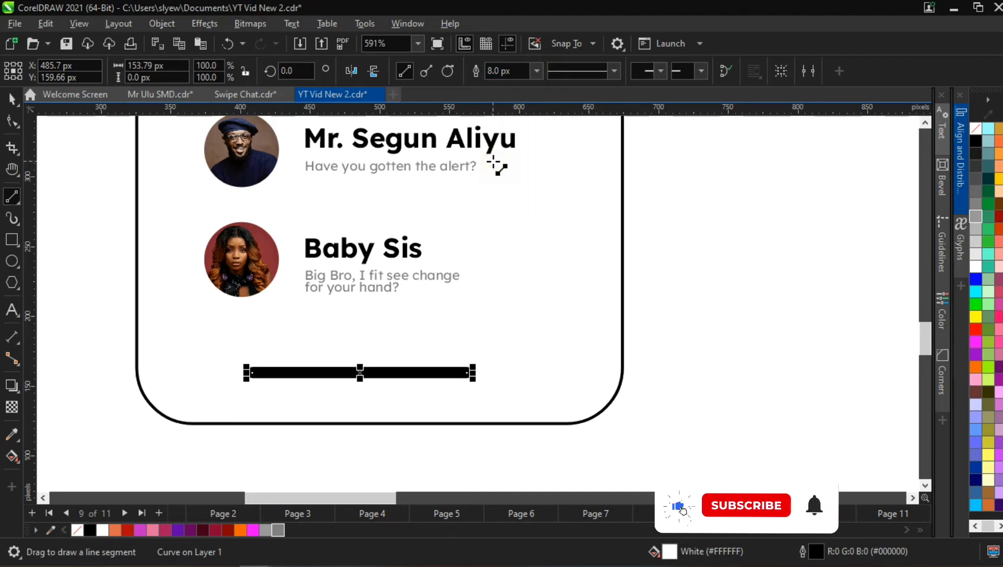
click(77, 530)
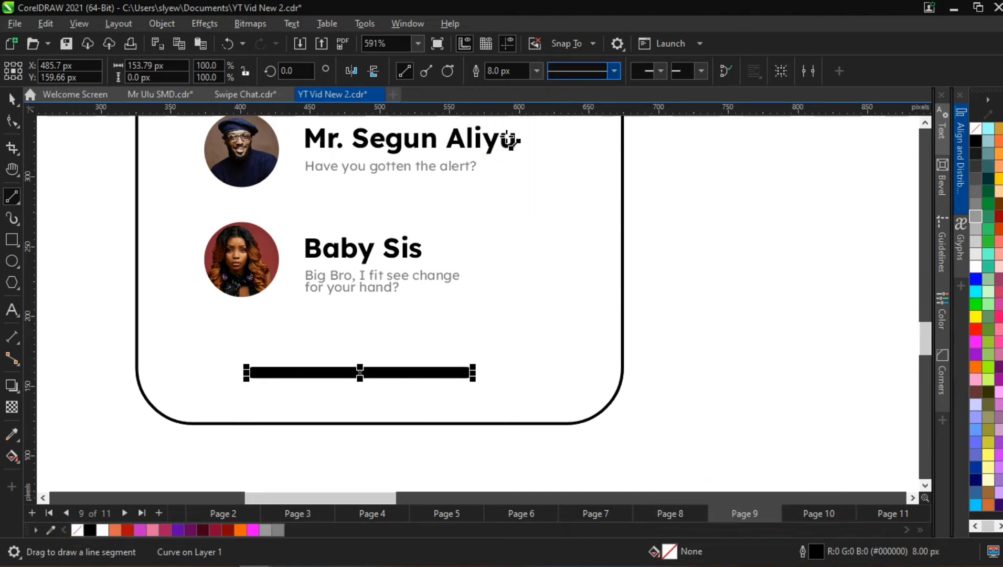
Set the line's outline width to 4 px
click(537, 71)
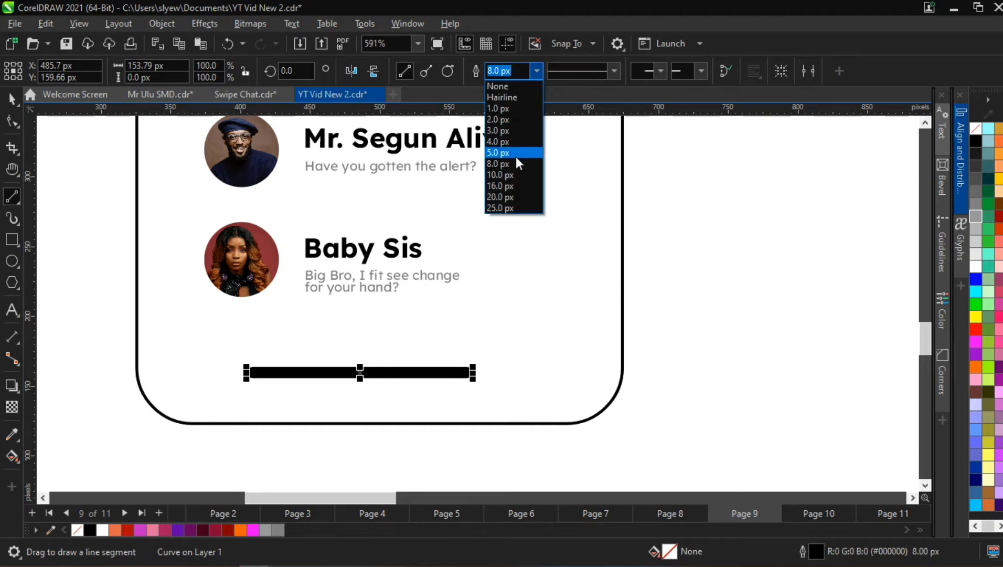
click(513, 154)
text(5)
key(Return)
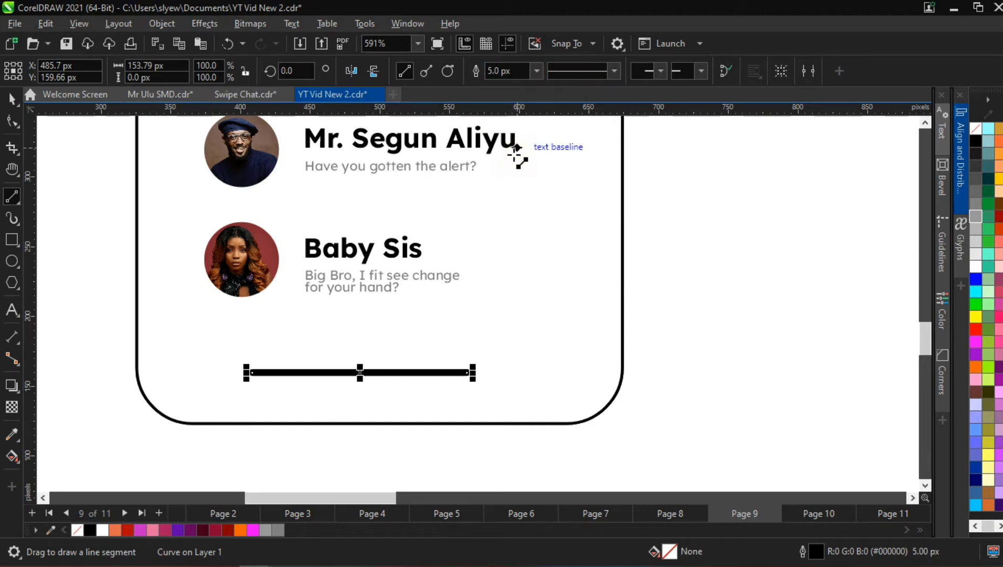
click(538, 71)
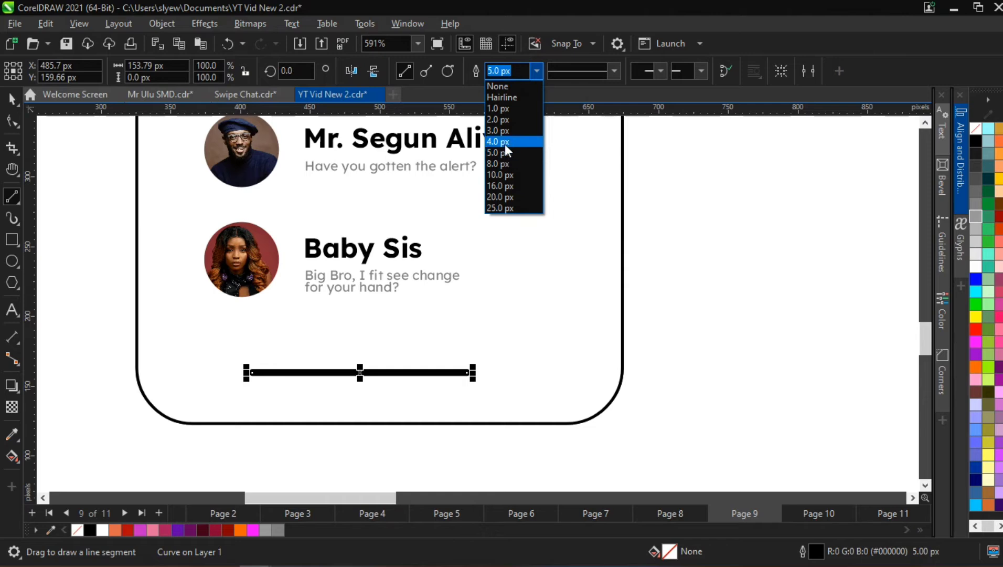
click(506, 144)
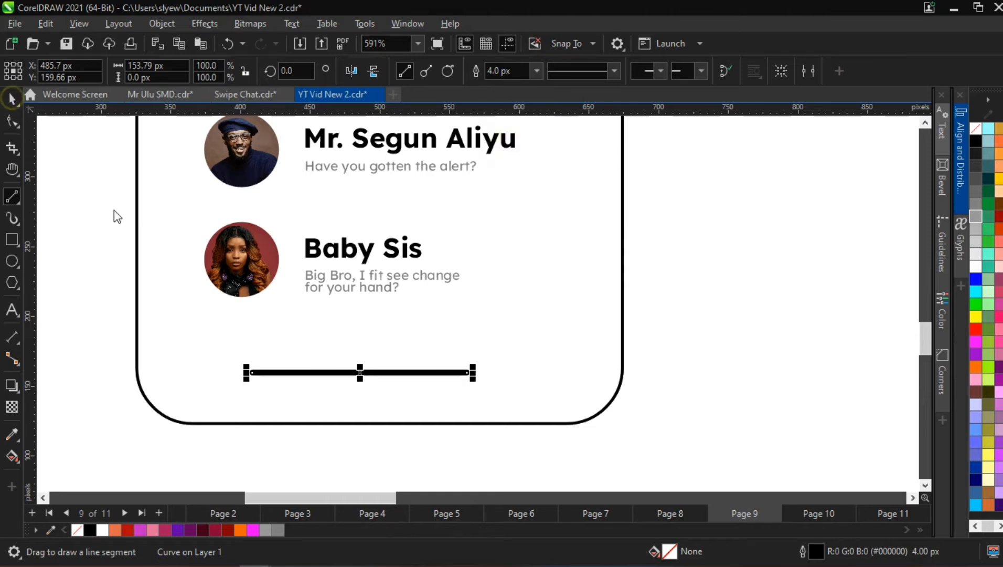
Shorten the line and centre it horizontally within the phone frame
key(space)
drag(472, 373, 455, 373)
click(489, 364)
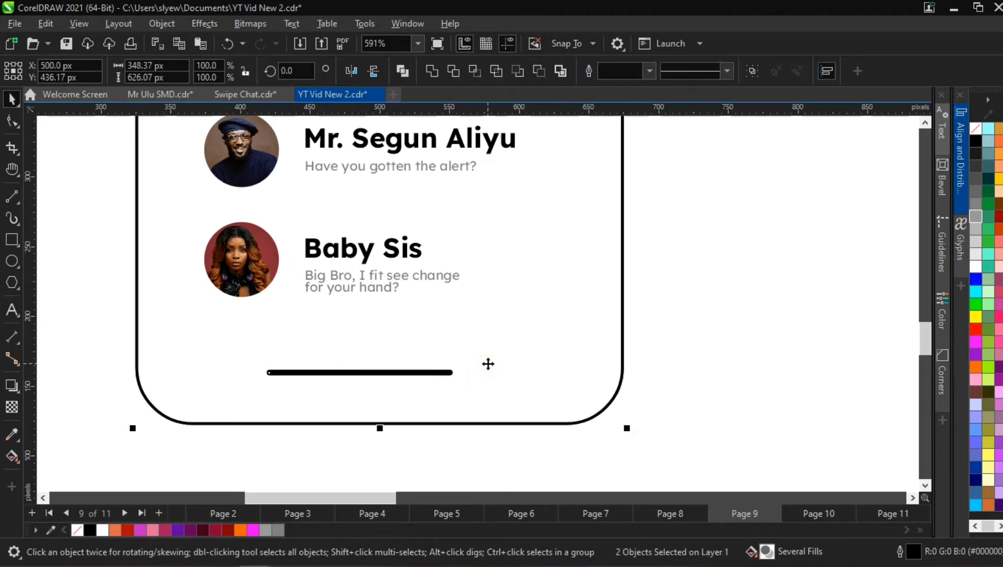
key(c)
scroll(528, 370, down, 4)
click(331, 366)
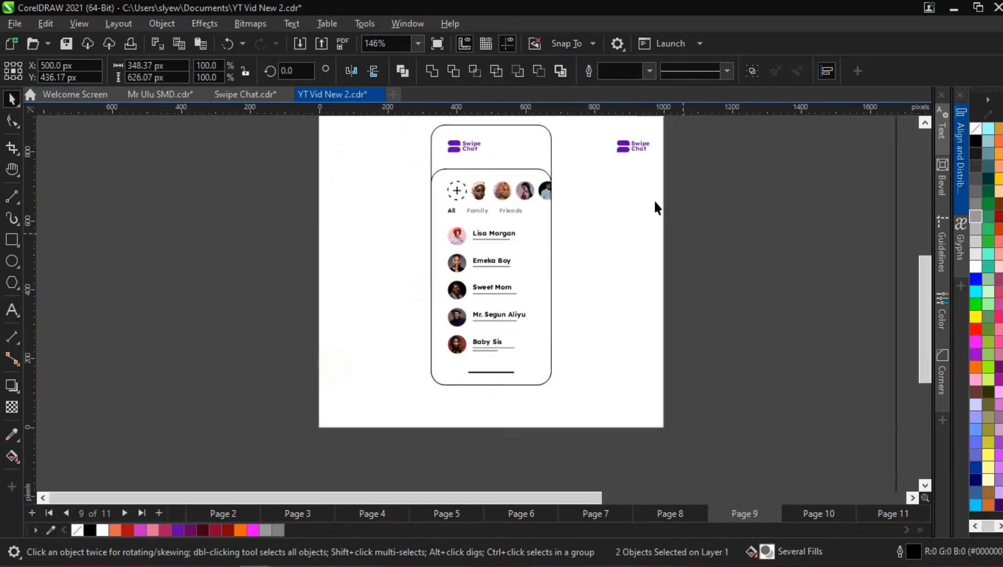
Shorten the bottom line further from its right end
scroll(554, 143, up, 3)
scroll(484, 447, down, 2)
scroll(475, 474, up, 7)
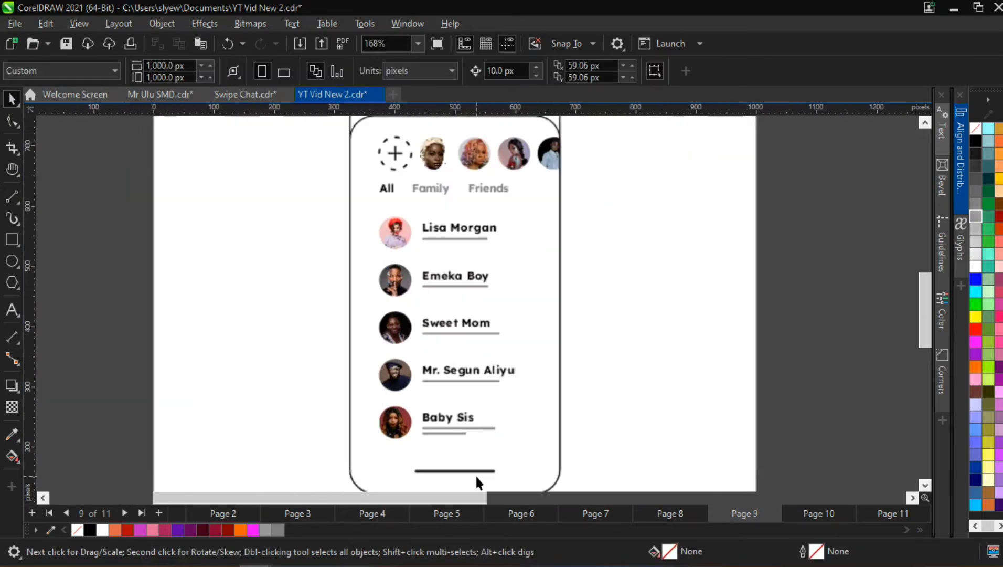
click(485, 462)
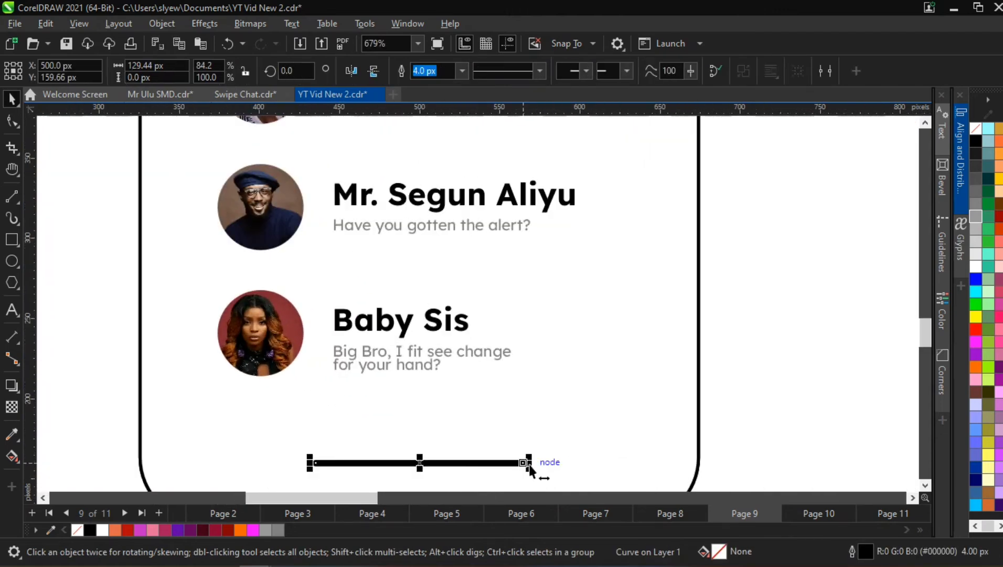
drag(529, 464, 515, 467)
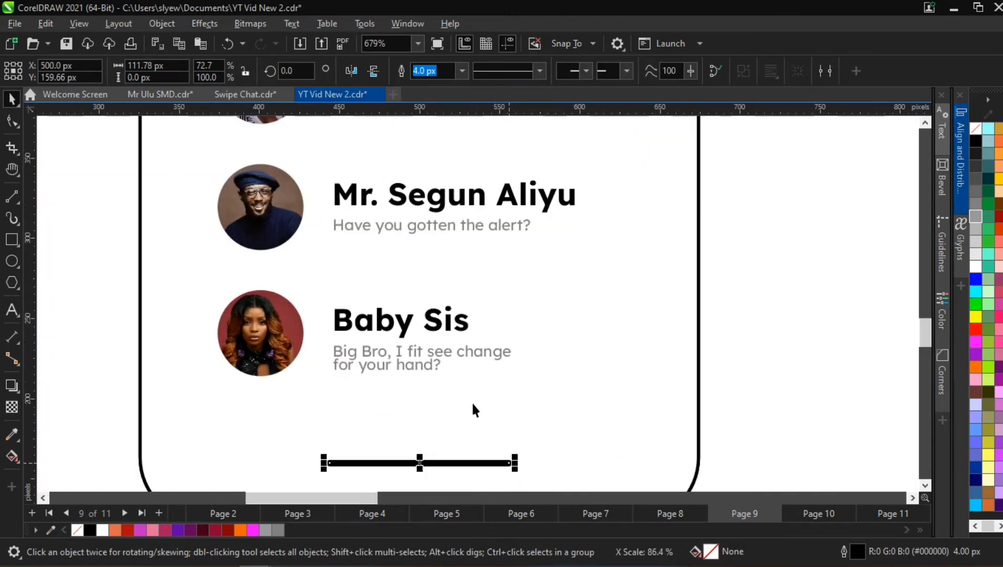
scroll(473, 401, down, 5)
click(624, 345)
Marquee-select the phone mockup, ungroup it into 25 objects with Ctrl+U, and deselect
scroll(425, 418, down, 3)
scroll(415, 372, down, 1)
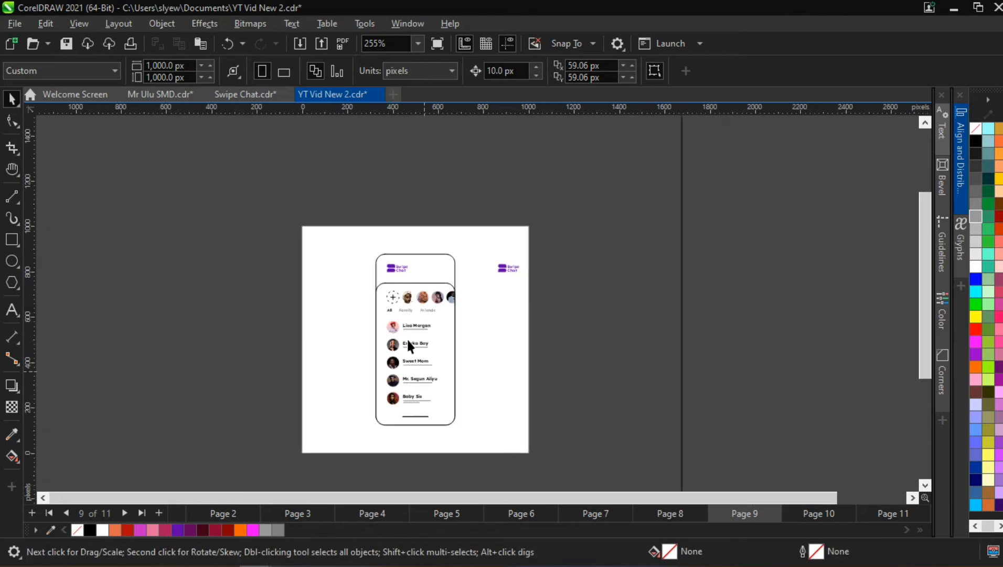
scroll(412, 408, up, 2)
scroll(404, 435, down, 1)
scroll(420, 446, down, 1)
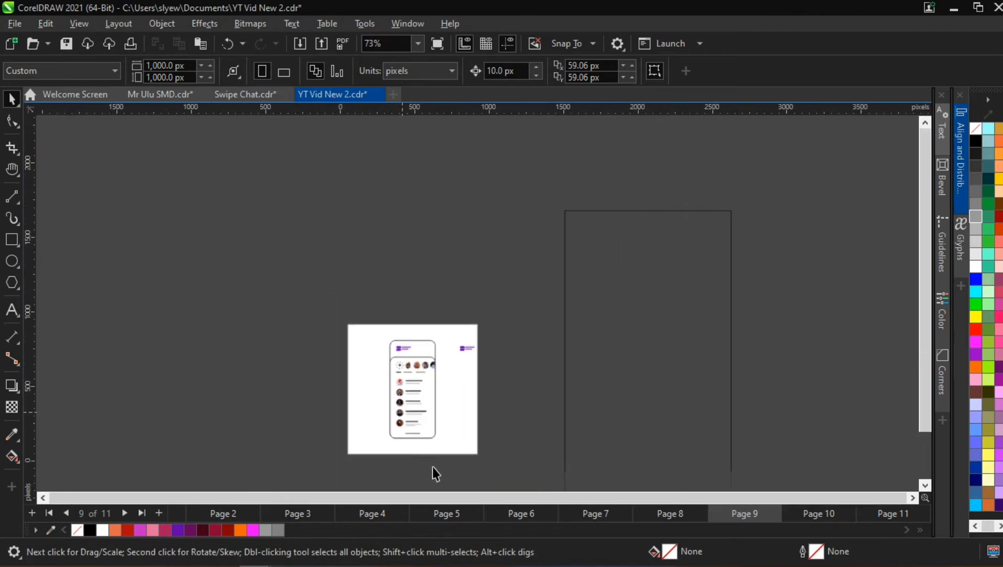
scroll(417, 450, up, 2)
scroll(412, 352, up, 2)
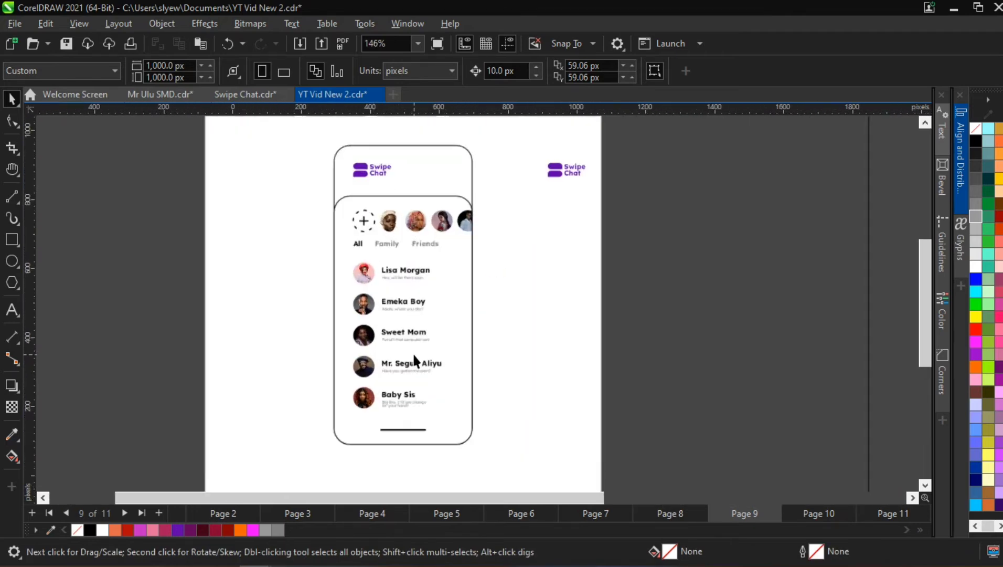
scroll(412, 353, down, 4)
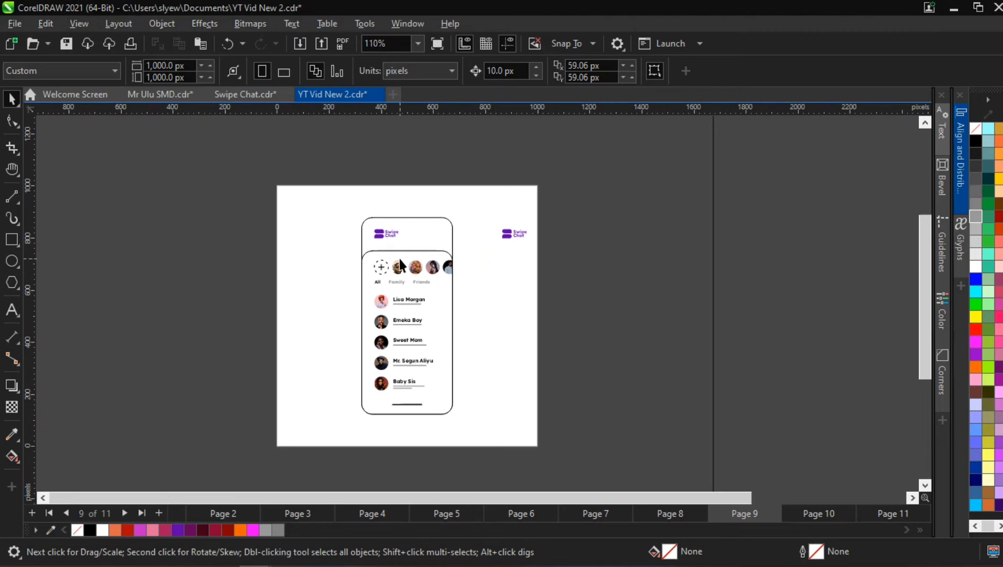
scroll(399, 259, up, 1)
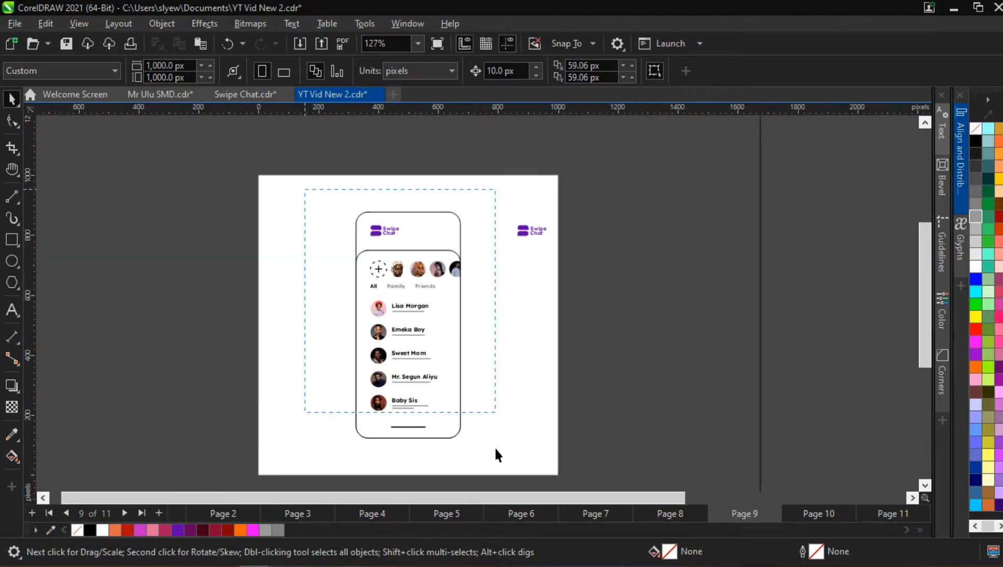
drag(495, 449, 485, 446)
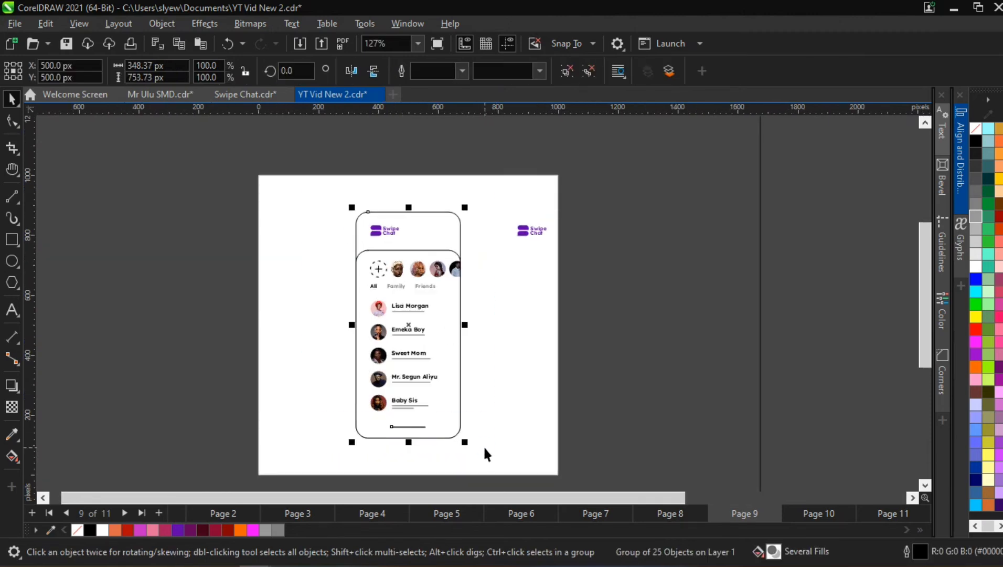
key(ctrl+u)
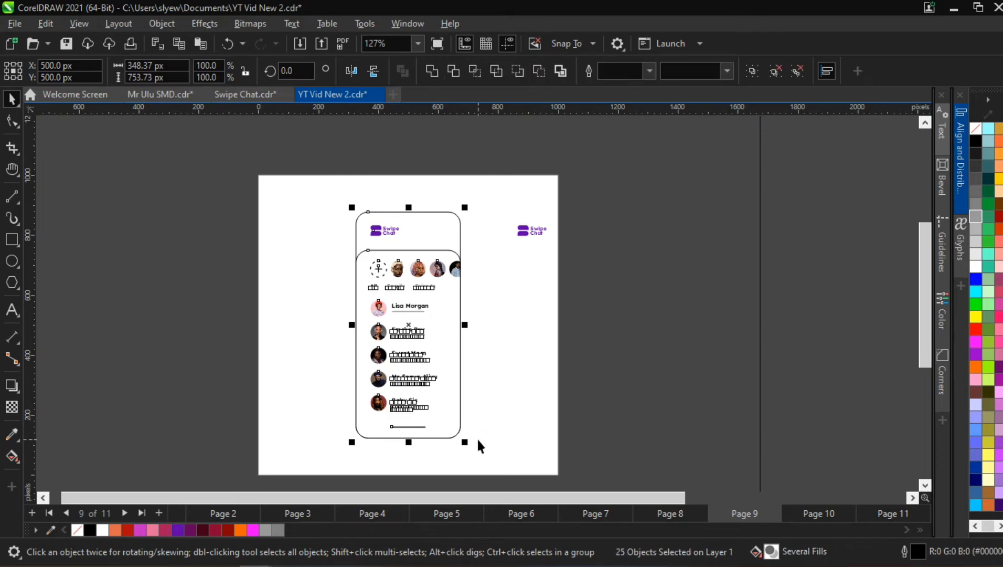
key(Escape)
scroll(430, 289, up, 2)
scroll(431, 289, down, 2)
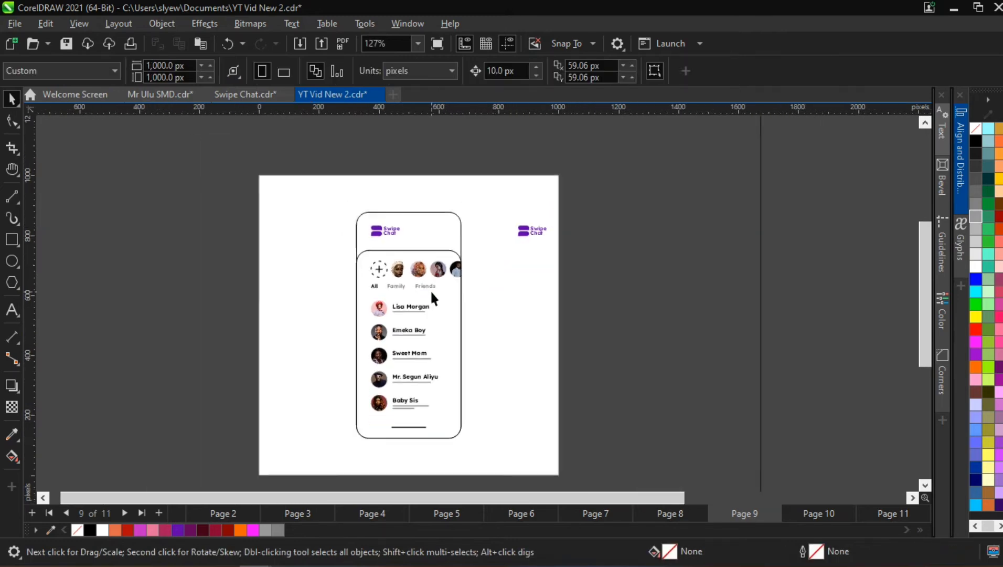
scroll(420, 287, down, 2)
scroll(420, 290, down, 1)
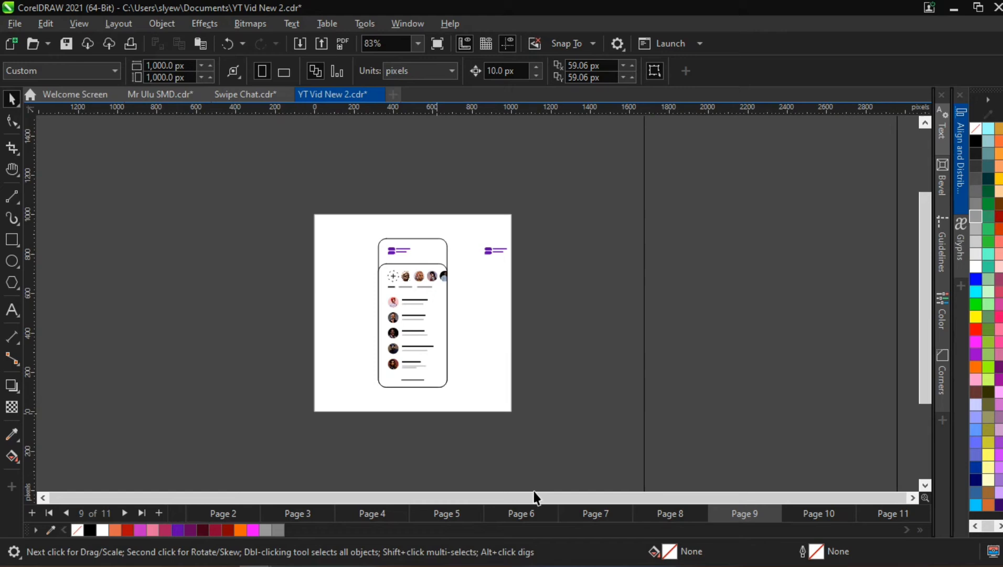
Copy the swirl image from Page 10 onto Page 9, keeping its original size
click(788, 513)
click(443, 366)
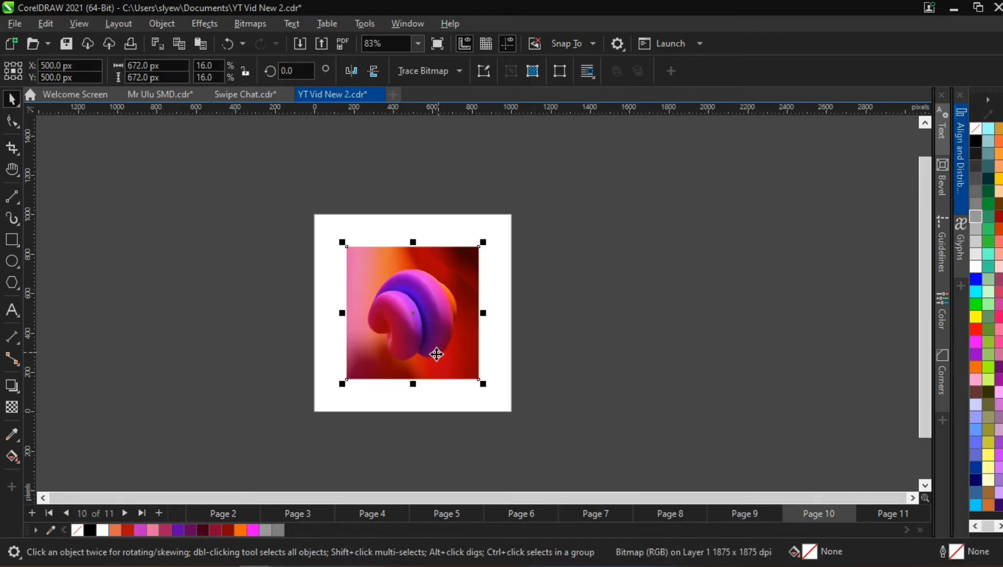
click(749, 510)
key(ctrl+v)
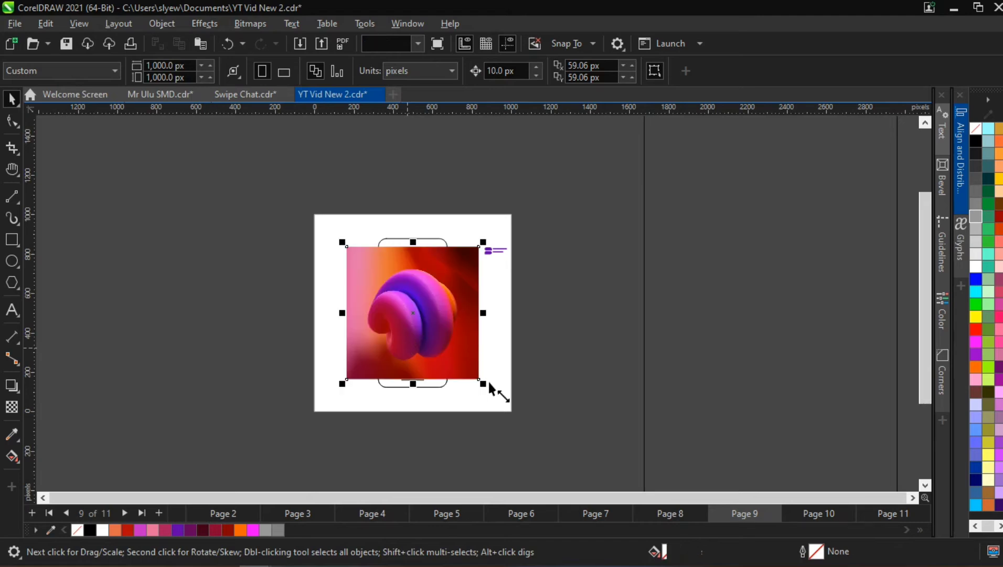
drag(485, 384, 520, 422)
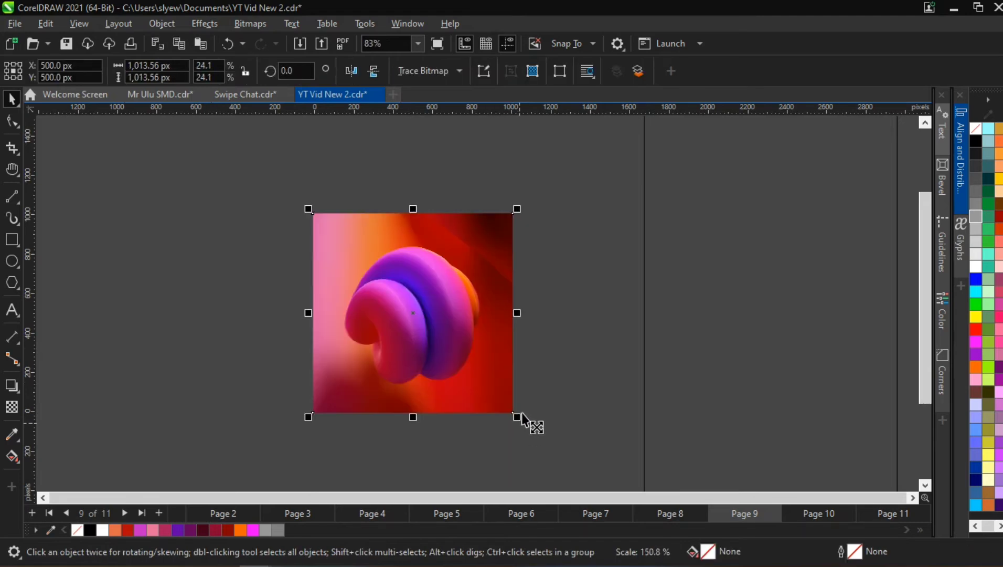
key(ctrl+z)
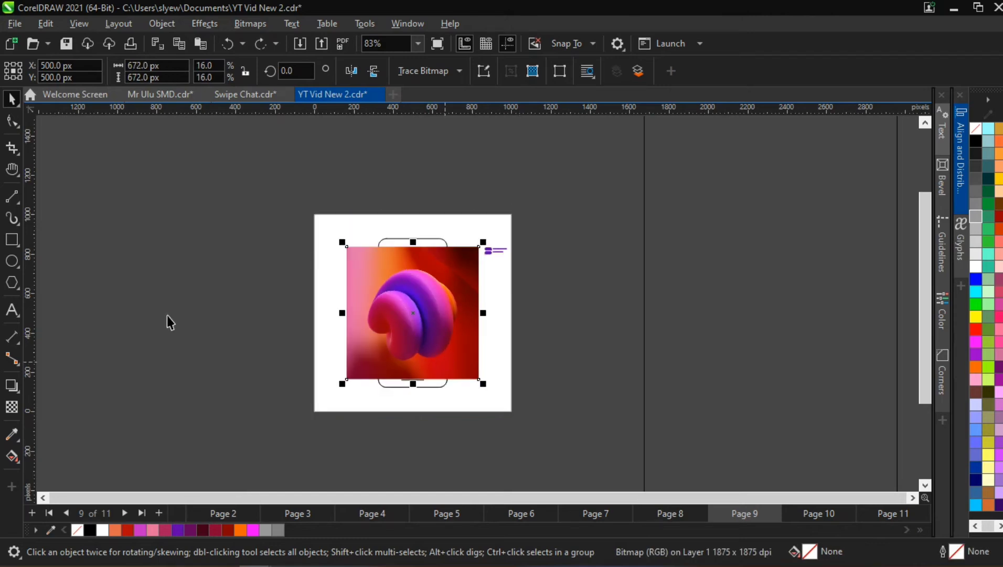
Draw an 879.98 px square to the left of the page
key(Escape)
click(8, 242)
drag(108, 232, 286, 411)
click(12, 99)
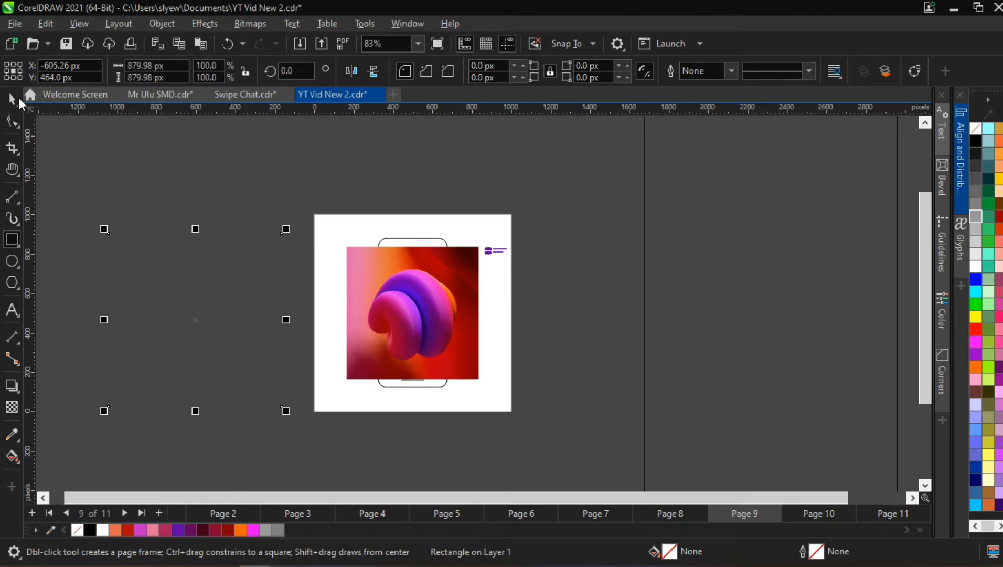
drag(187, 66, 117, 62)
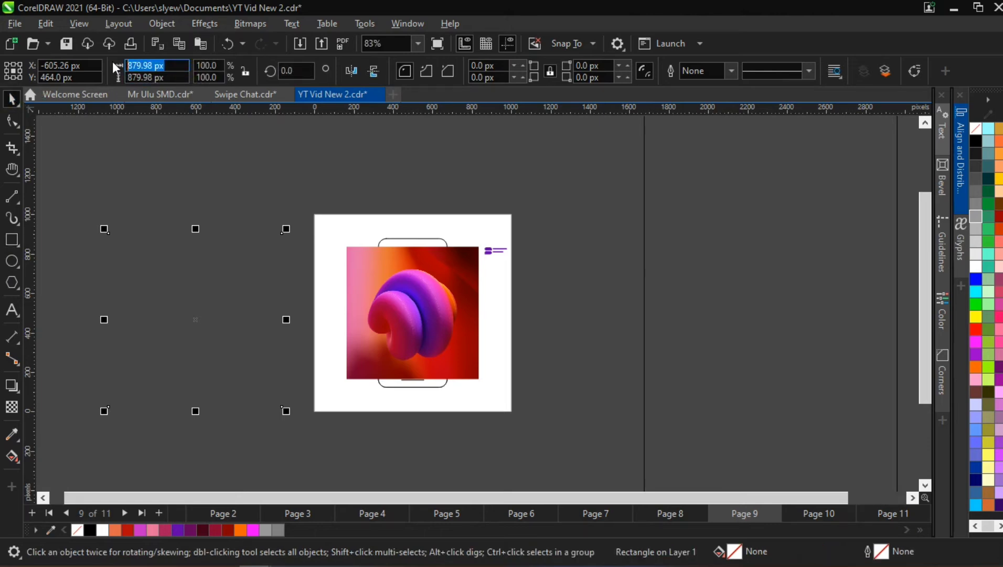
text(1000)
key(Tab)
text(1,0)
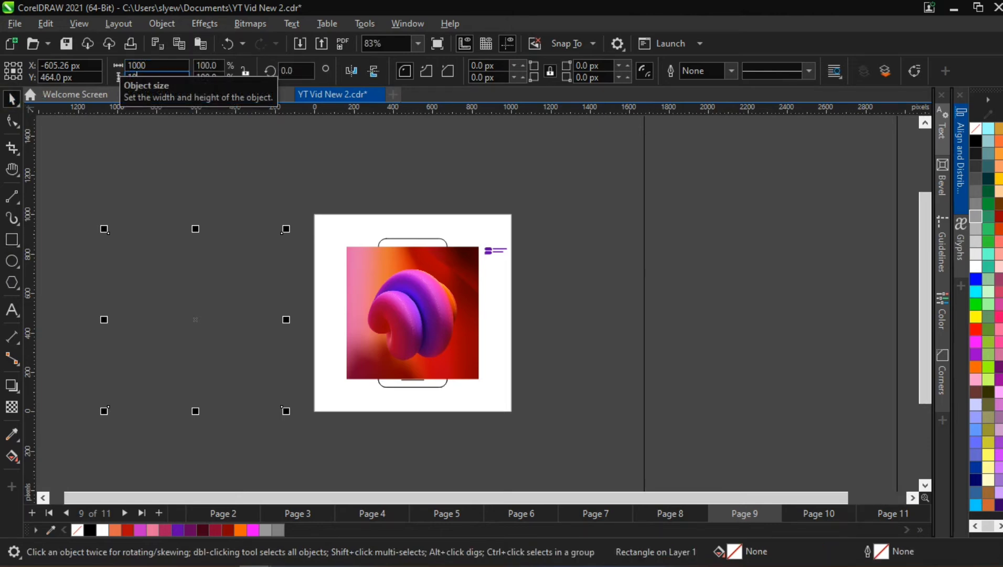
text(00)
key(Return)
key(p)
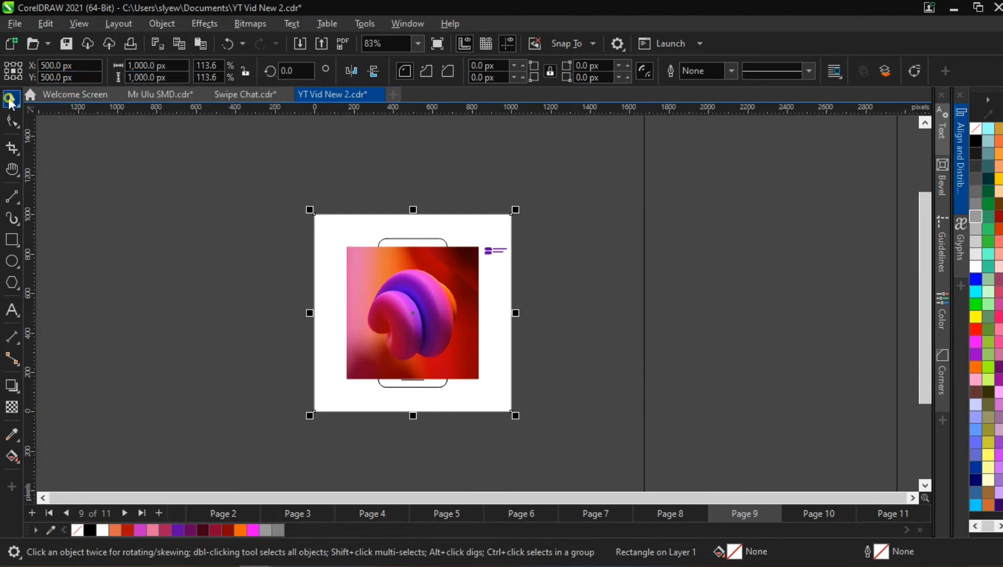
drag(255, 217, 506, 376)
PowerClip the selected mockup and gradient image inside the page-sized rectangle
right_click(421, 310)
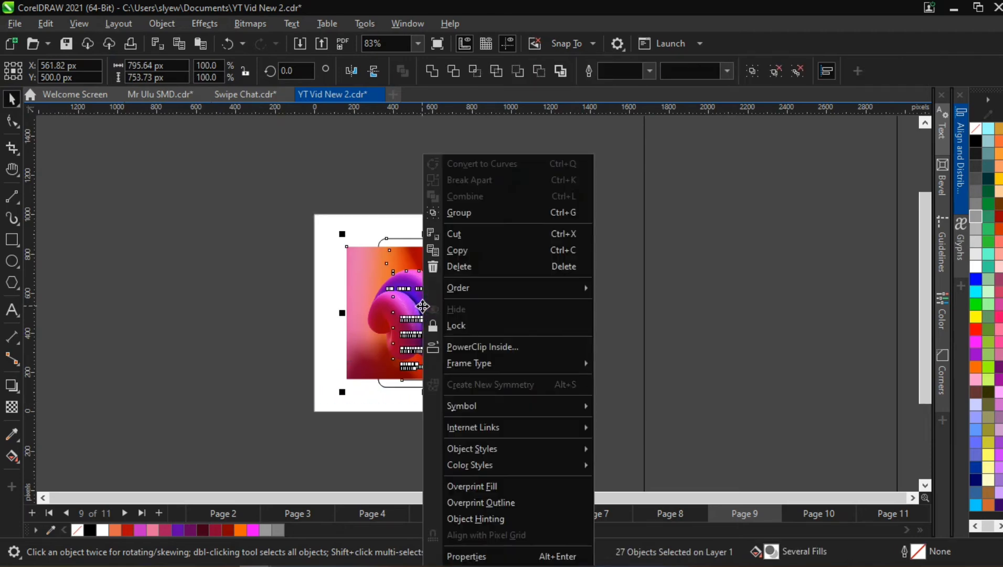
click(481, 348)
click(365, 396)
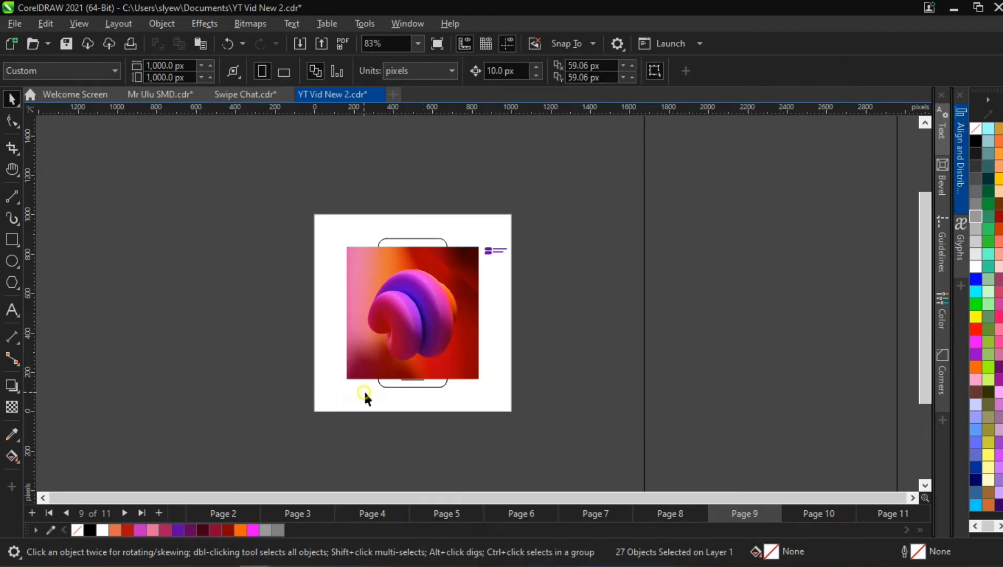
Inside the PowerClip, send the gradient image behind the phone, enlarge it, and move the logo further right
double_click(426, 324)
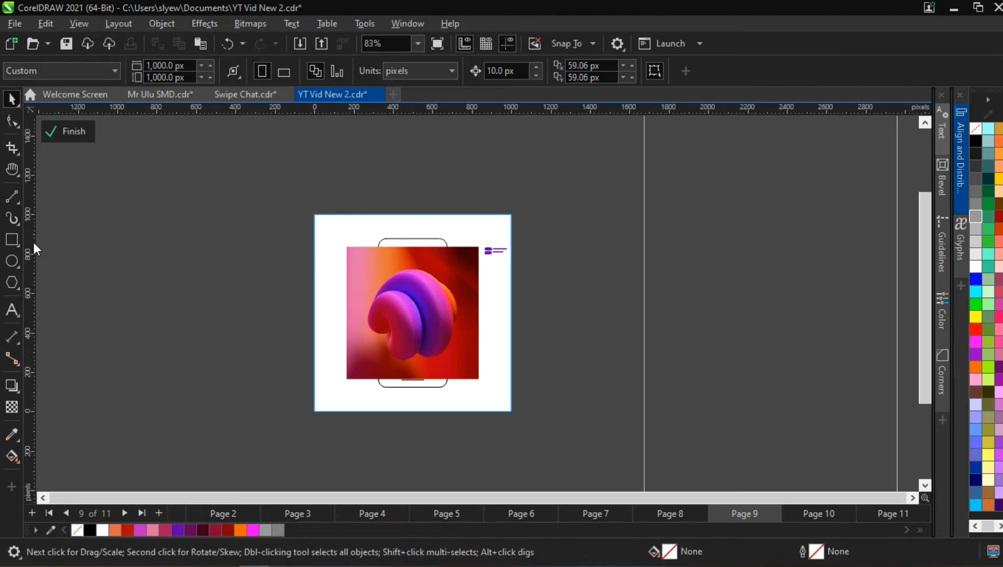
click(400, 270)
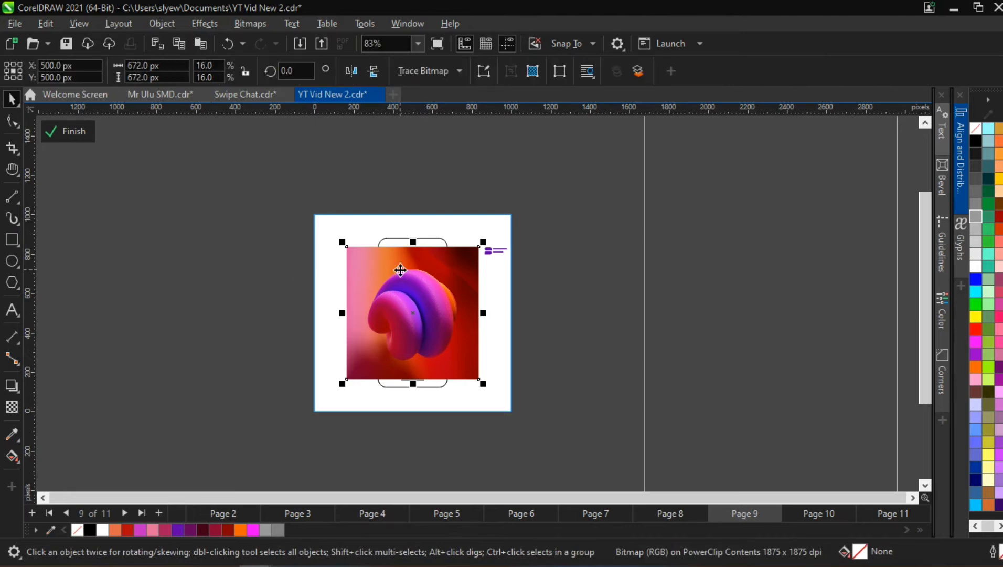
key(shift+Page_Down)
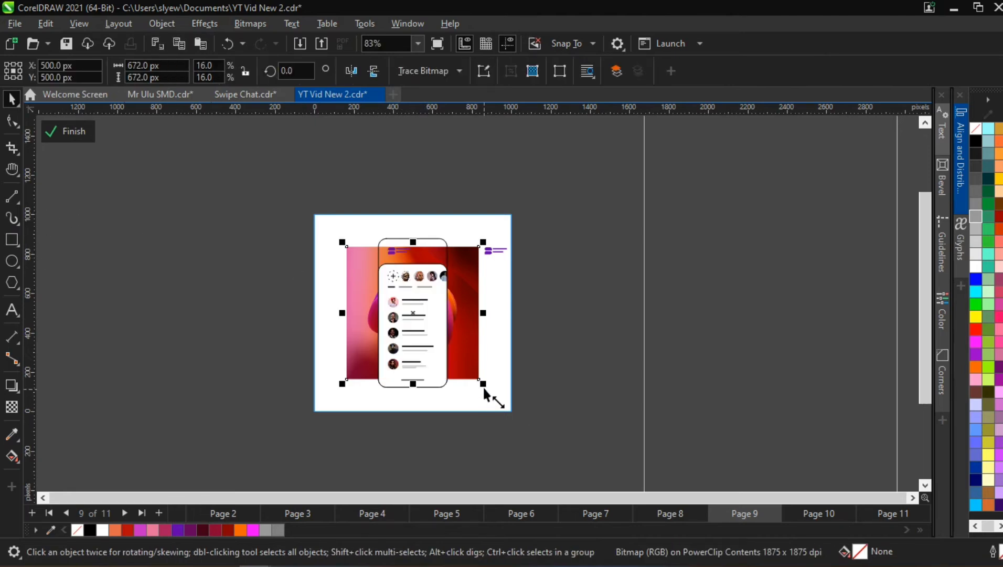
drag(484, 387, 525, 422)
click(488, 248)
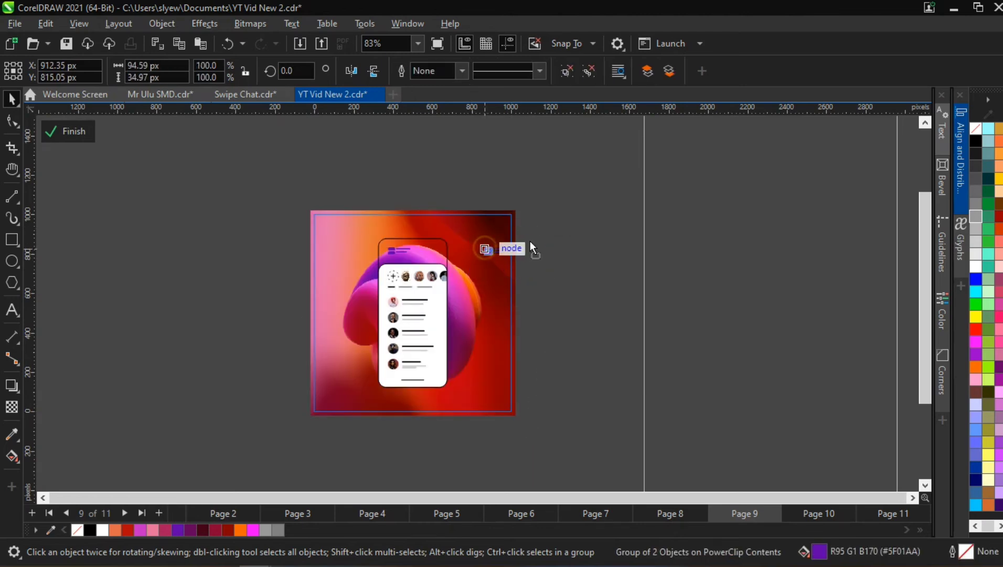
drag(531, 242, 547, 241)
Enter the PowerClip contents and move the gradient image off the page to the left
scroll(404, 271, up, 3)
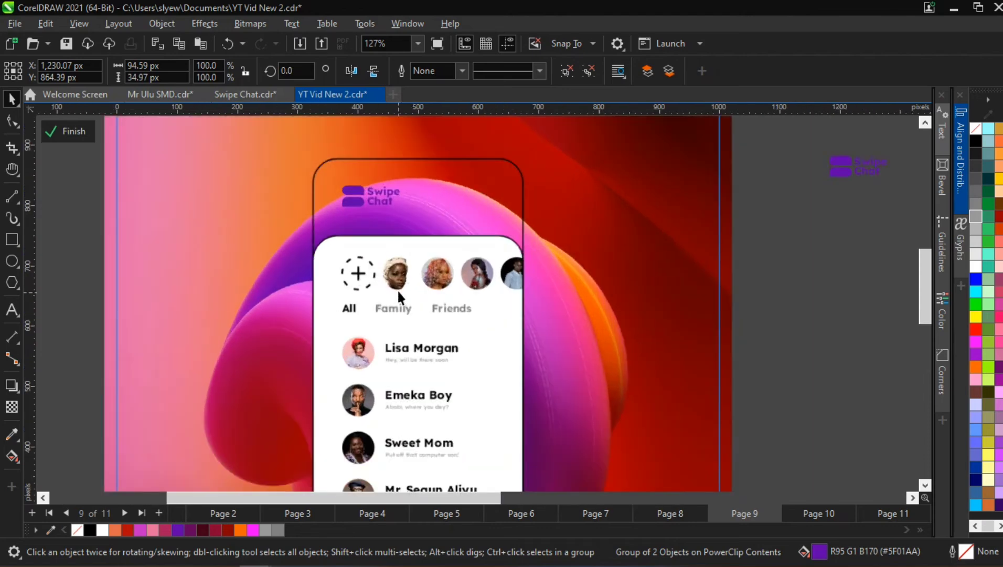
scroll(397, 289, up, 5)
click(358, 240)
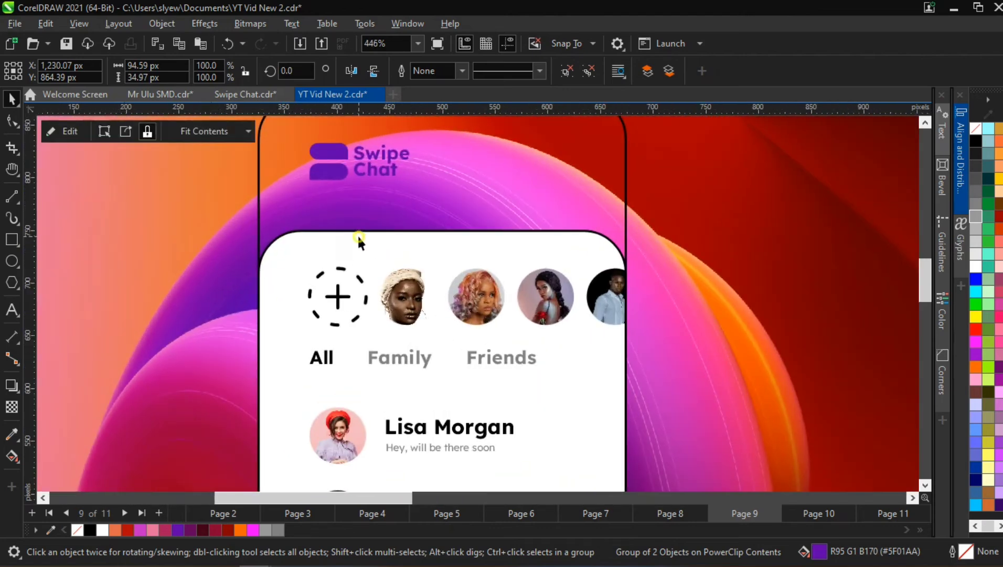
double_click(369, 215)
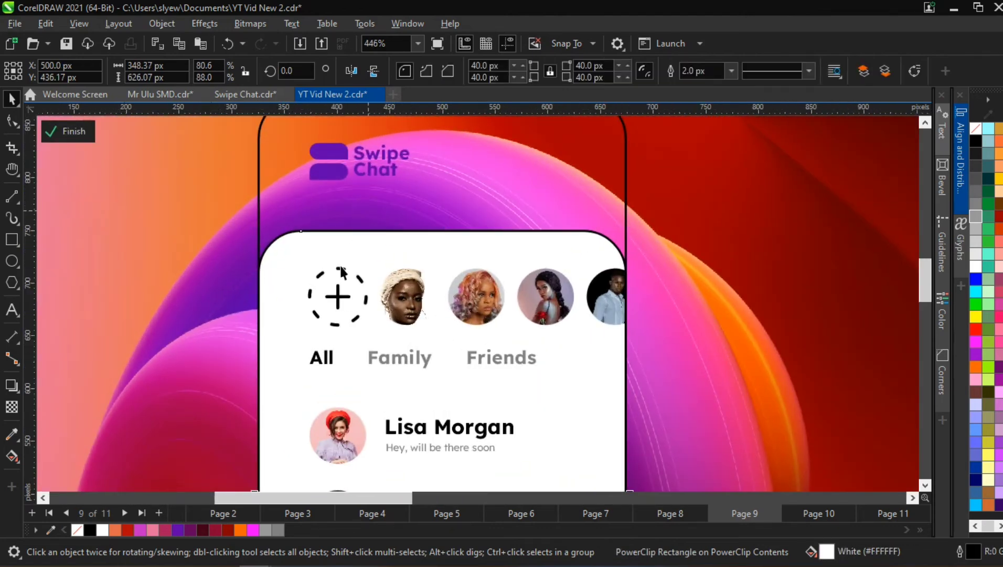
scroll(350, 225, down, 4)
drag(520, 277, 156, 271)
scroll(361, 240, up, 2)
scroll(362, 240, up, 3)
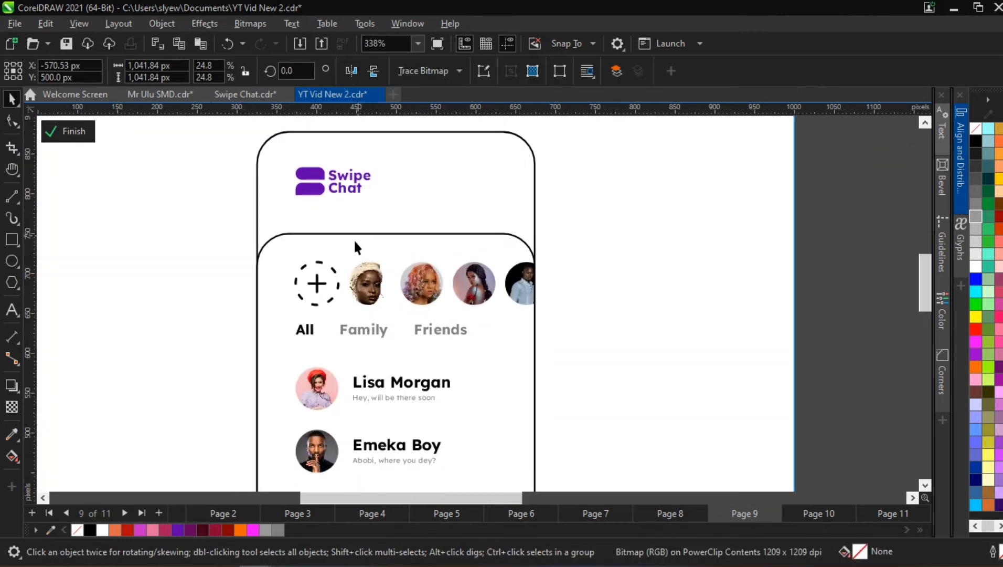
Give the phone frame and card rectangles white 3.0 px outlines
click(354, 240)
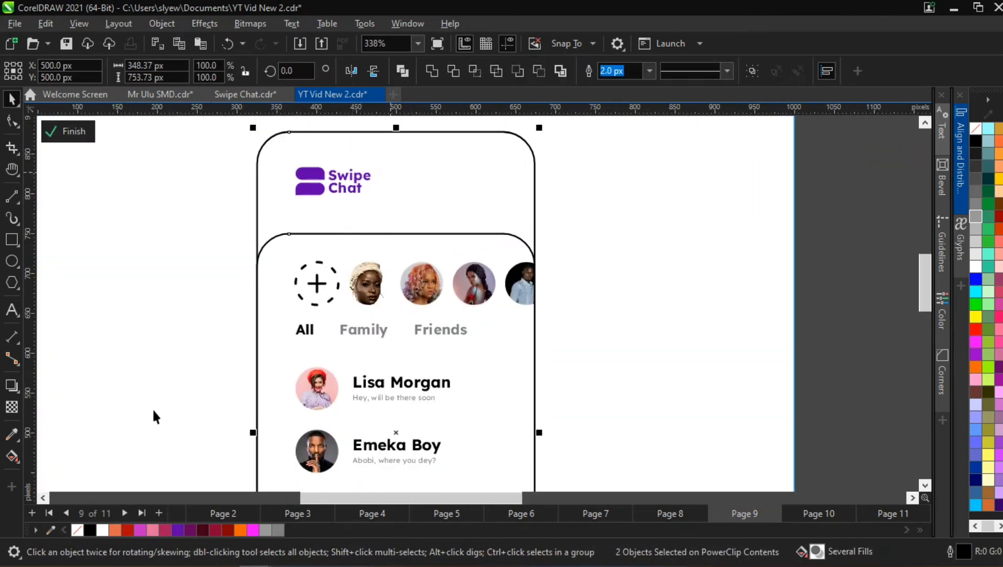
right_click(102, 530)
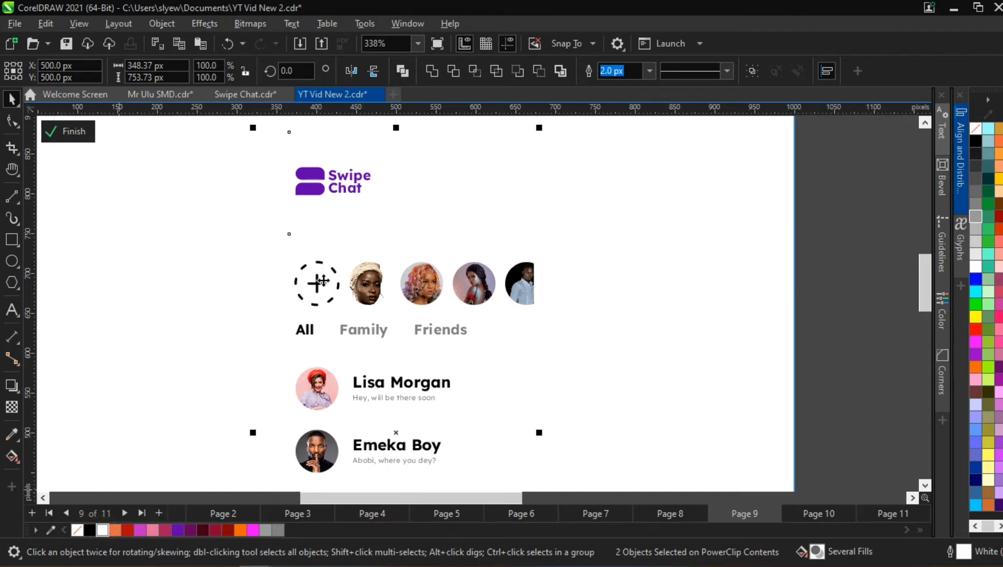
click(645, 72)
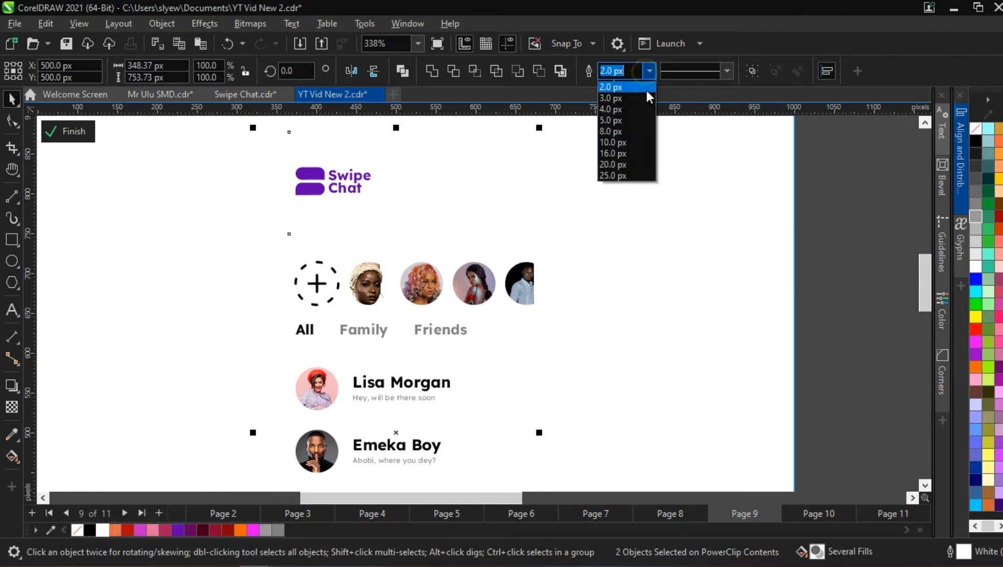
click(628, 127)
click(608, 223)
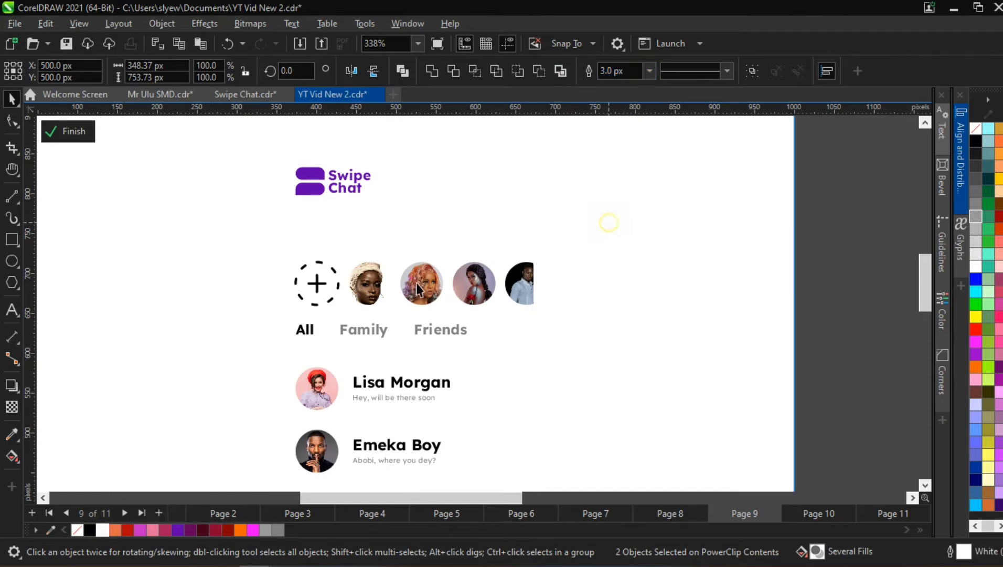
Select the gradient image lying left of the page
scroll(417, 286, down, 5)
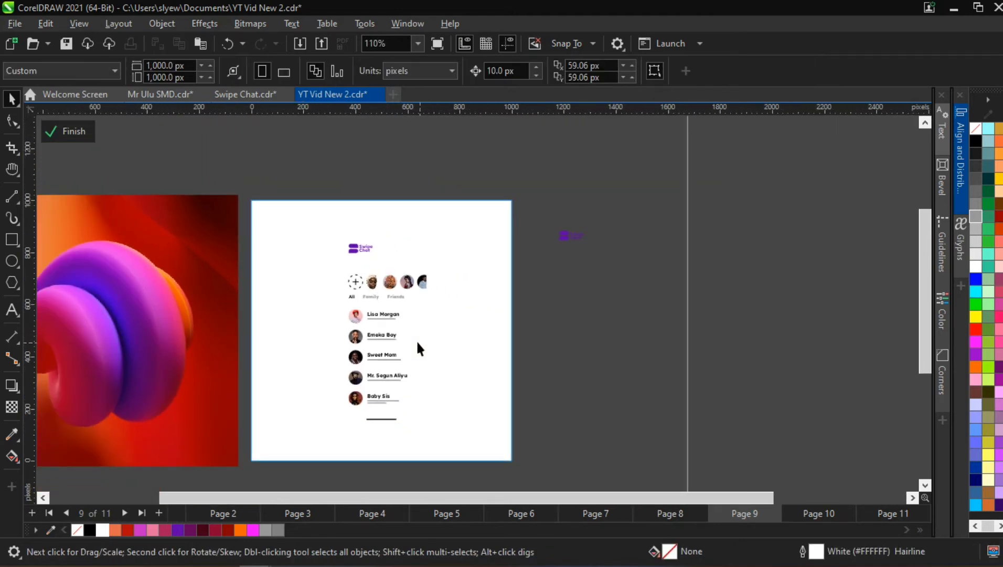
click(418, 347)
click(150, 358)
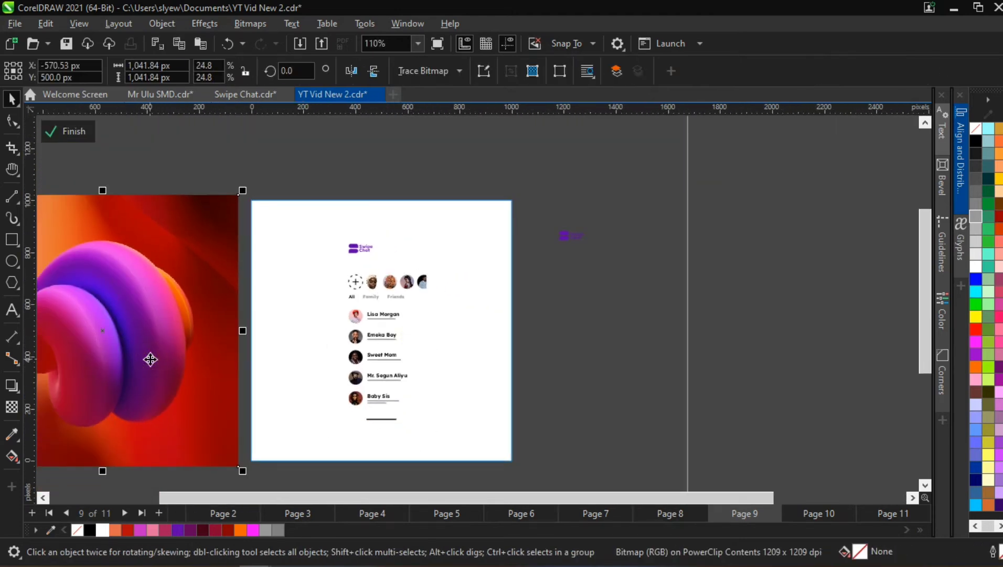
Centre the gradient image on the page and remove the chat card's white fill
key(p)
click(405, 317)
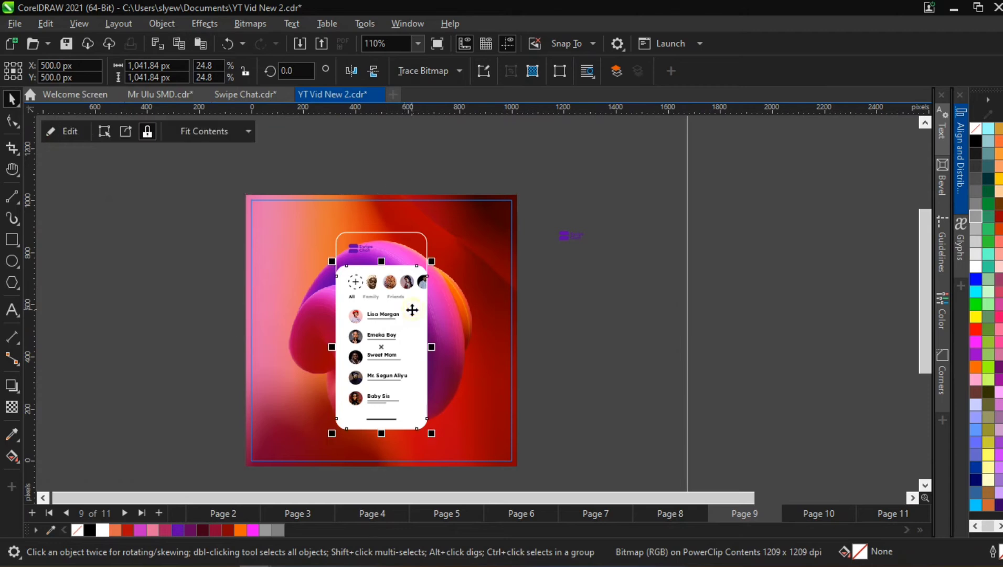
click(76, 530)
click(157, 347)
Turn the Swipe Chat logo on the phone white
scroll(344, 233, up, 2)
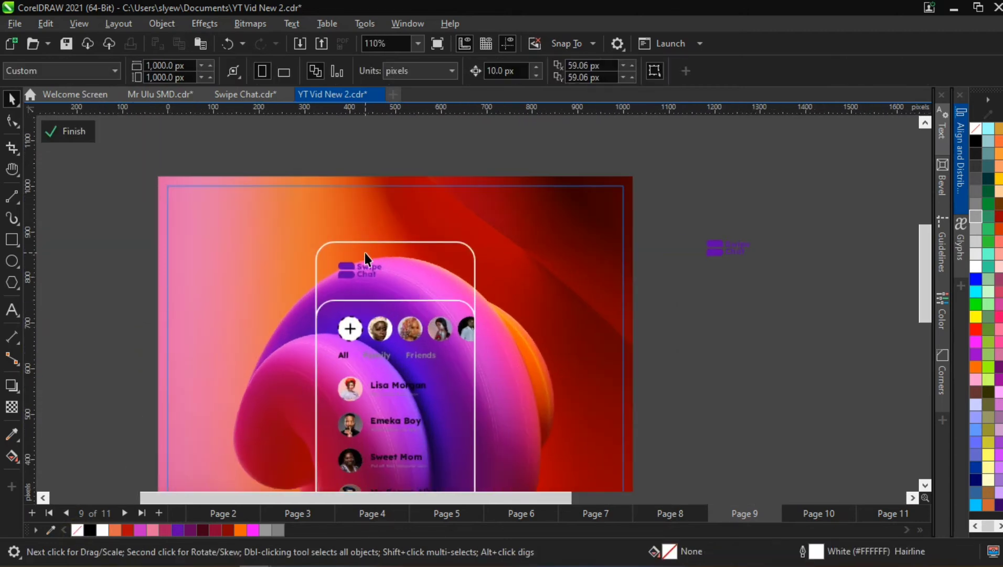
scroll(364, 252, up, 1)
click(341, 274)
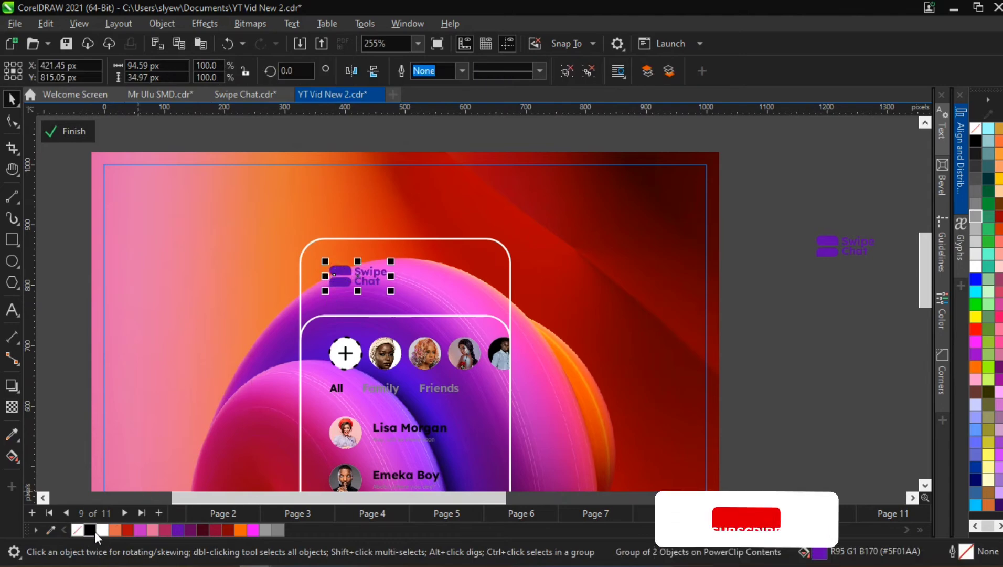
drag(103, 529, 354, 275)
Give the dashed plus circle no fill and a white outline
scroll(355, 274, down, 2)
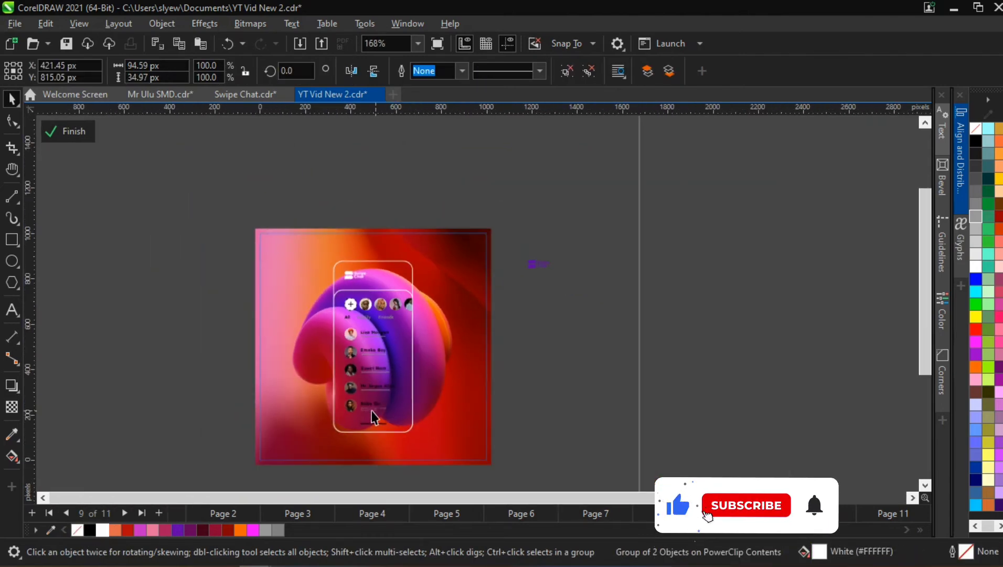
scroll(332, 224, up, 6)
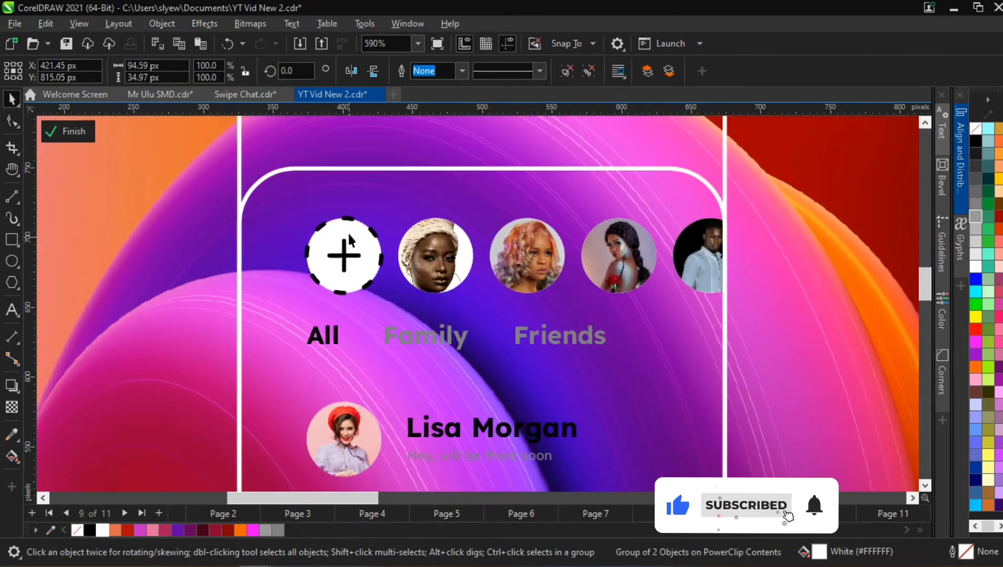
click(347, 232)
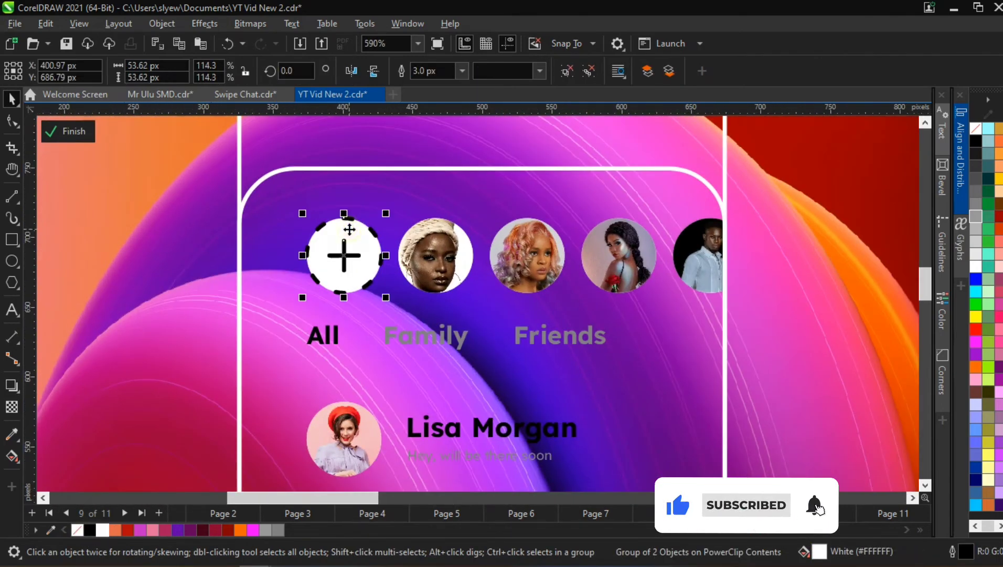
click(77, 530)
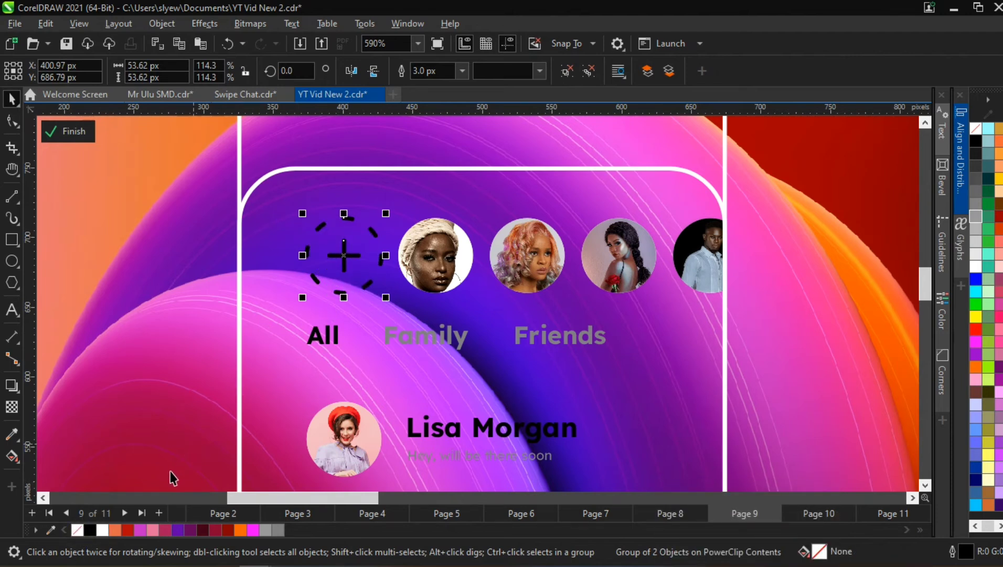
click(104, 530)
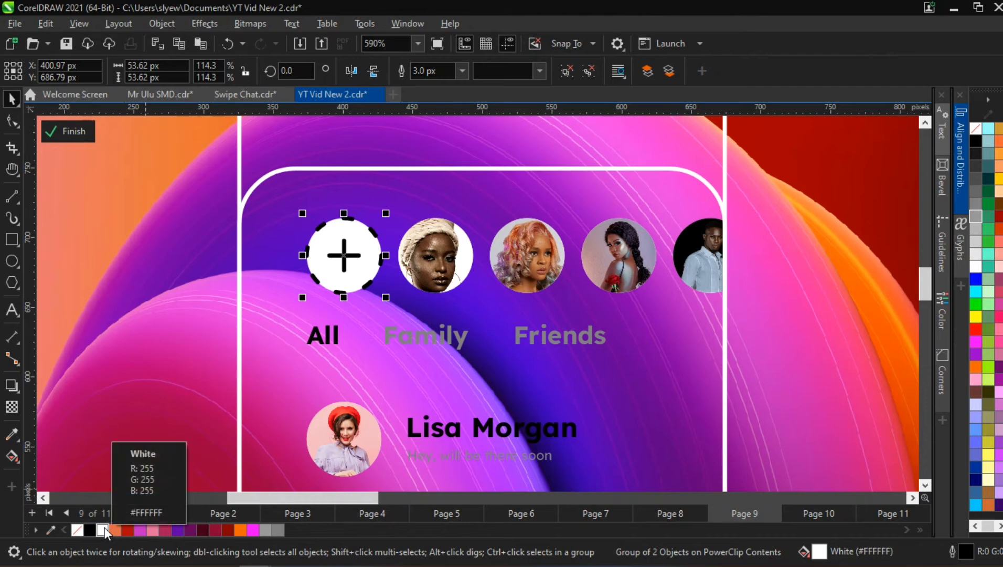
key(ctrl+z)
right_click(104, 527)
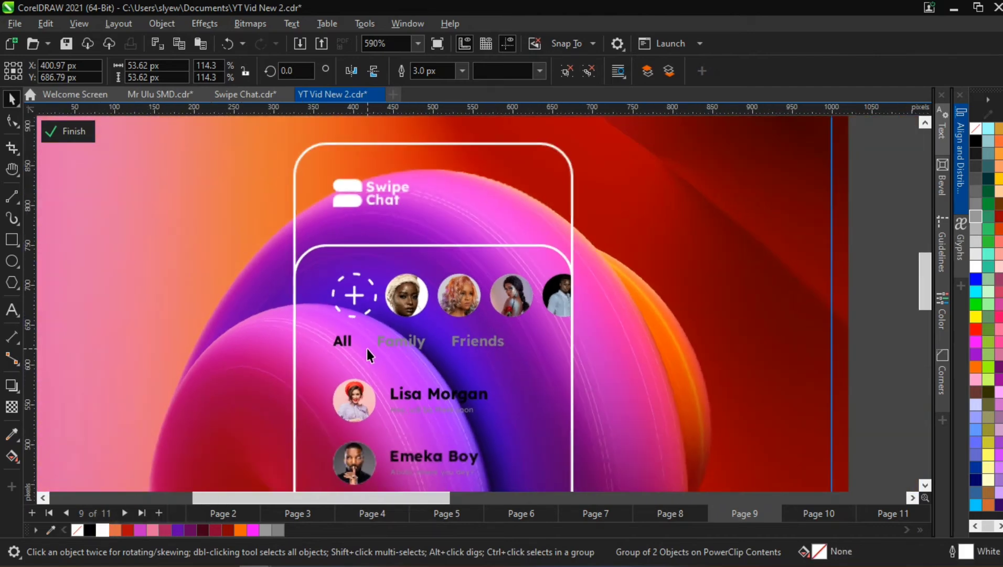
scroll(367, 348, down, 2)
Make the All label white and recolour the Family and Friends labels light grey
click(351, 346)
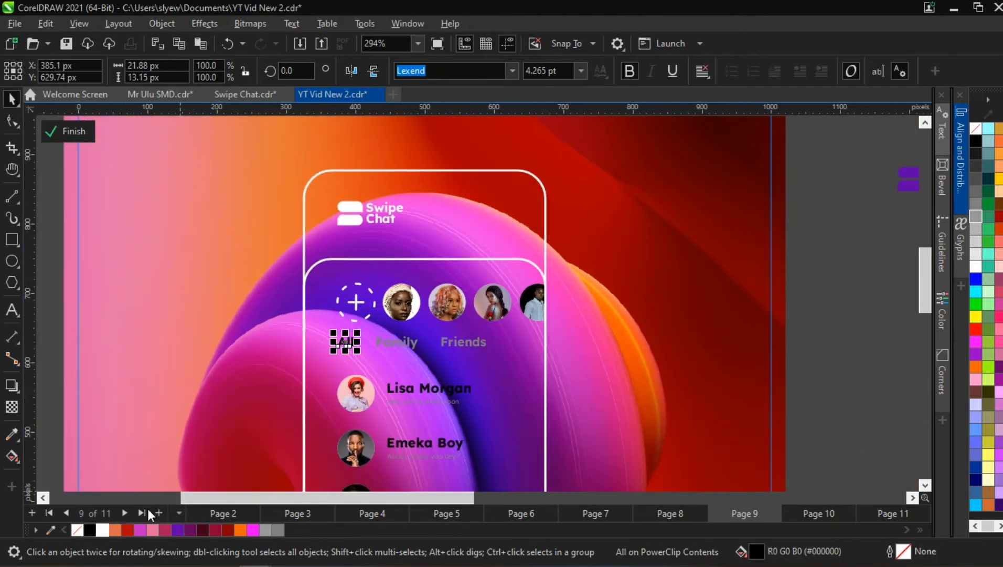
click(104, 530)
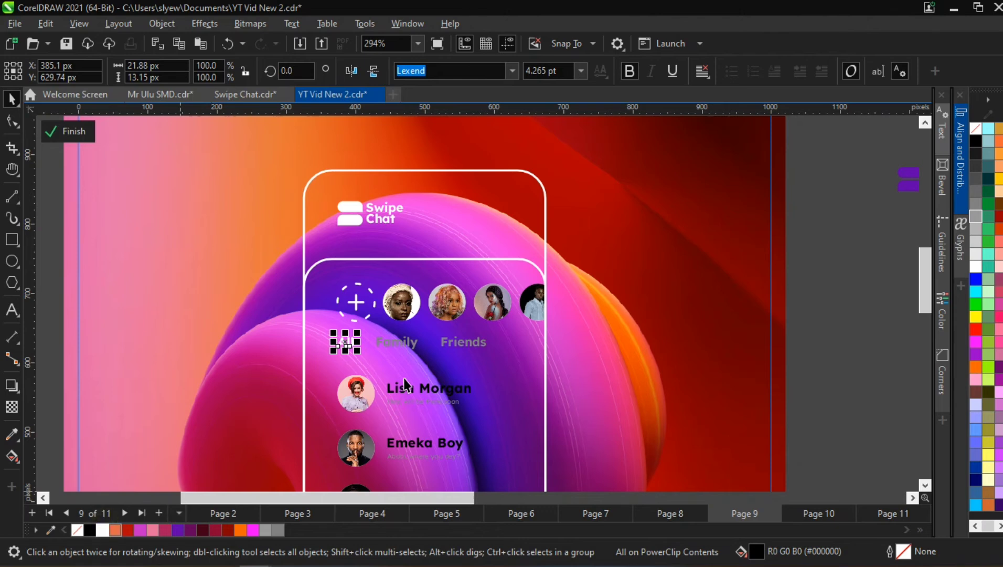
click(401, 345)
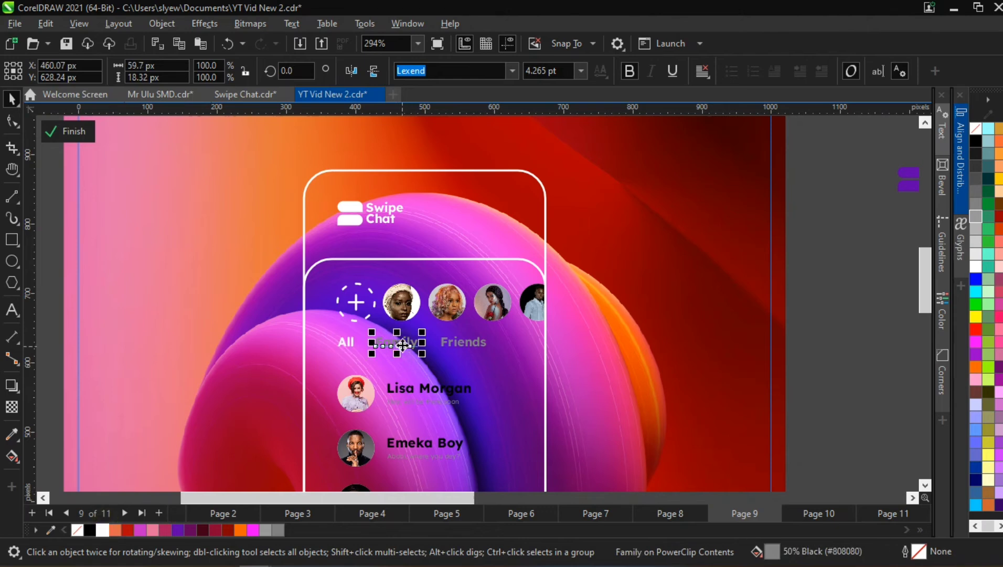
click(975, 254)
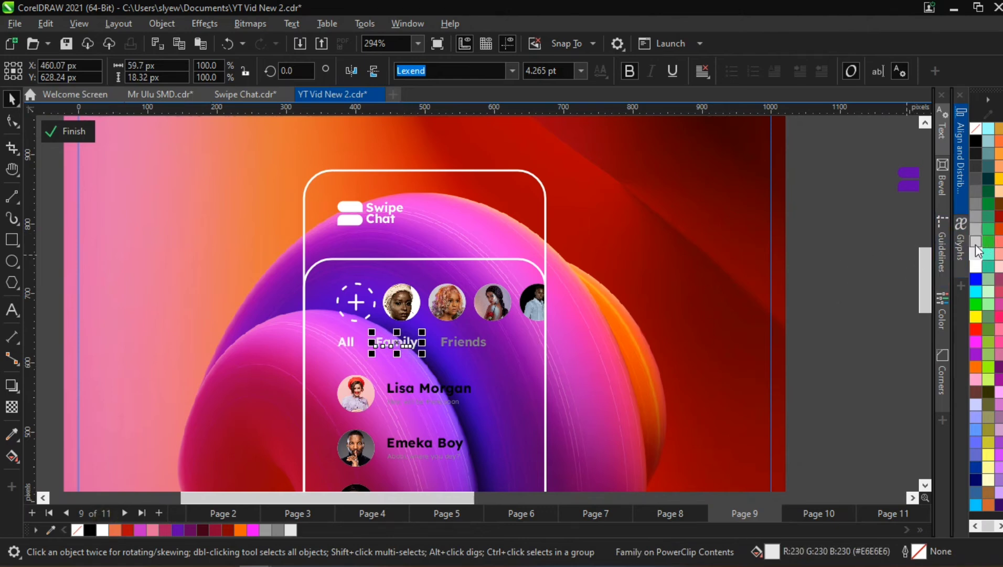
click(489, 345)
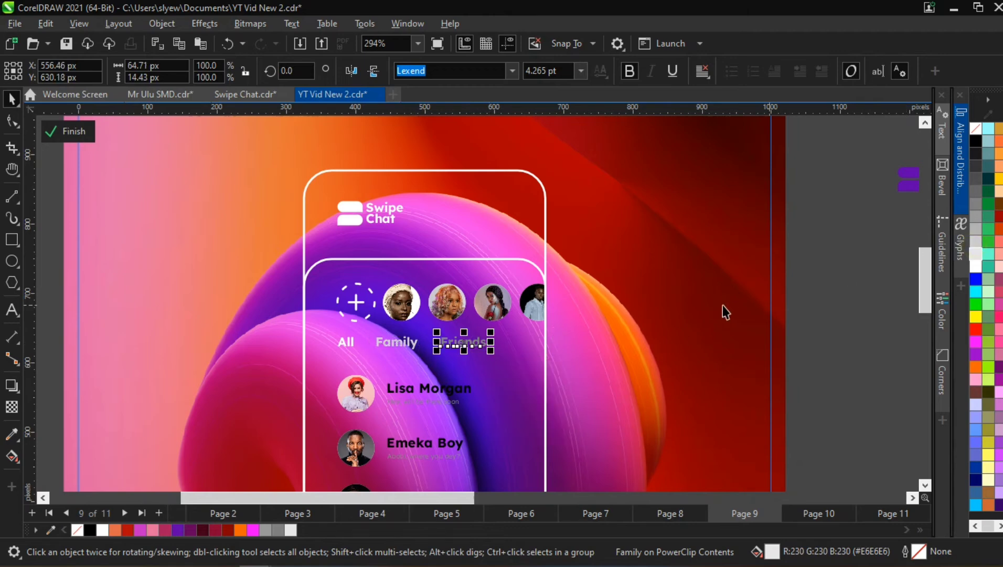
click(975, 242)
click(674, 331)
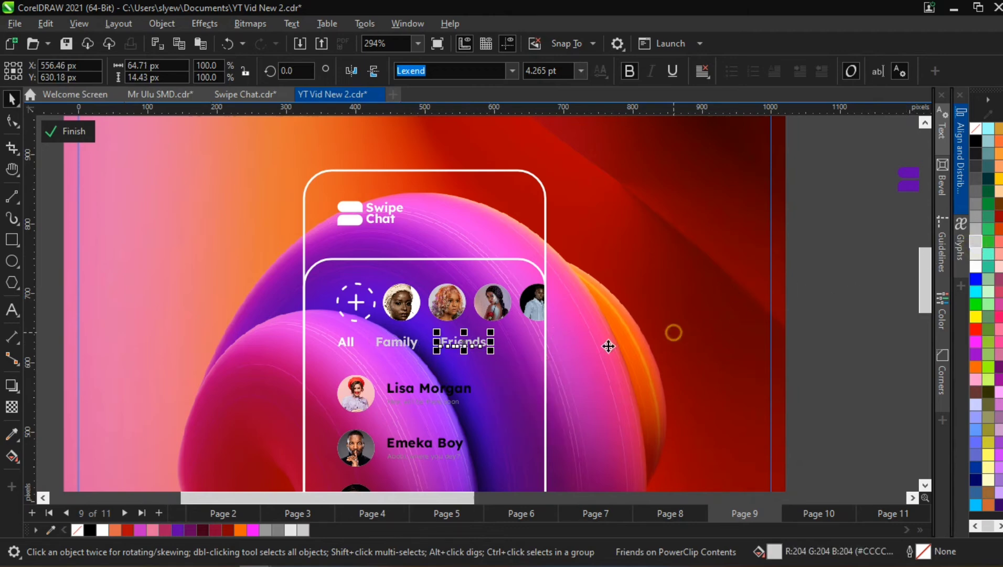
scroll(371, 346, down, 2)
scroll(371, 346, down, 3)
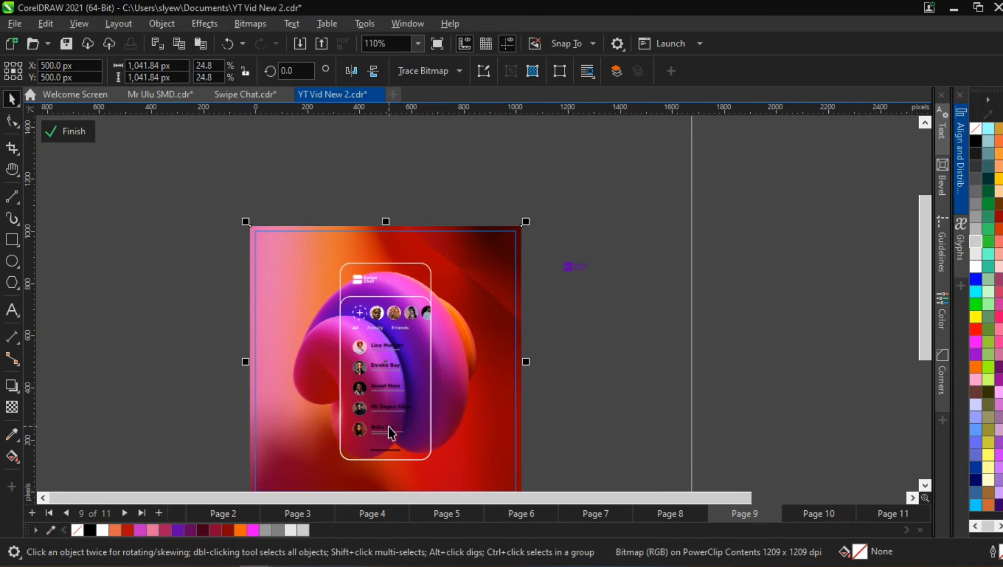
Make the first contact's name white and its message preview a pale light grey
scroll(422, 468, up, 3)
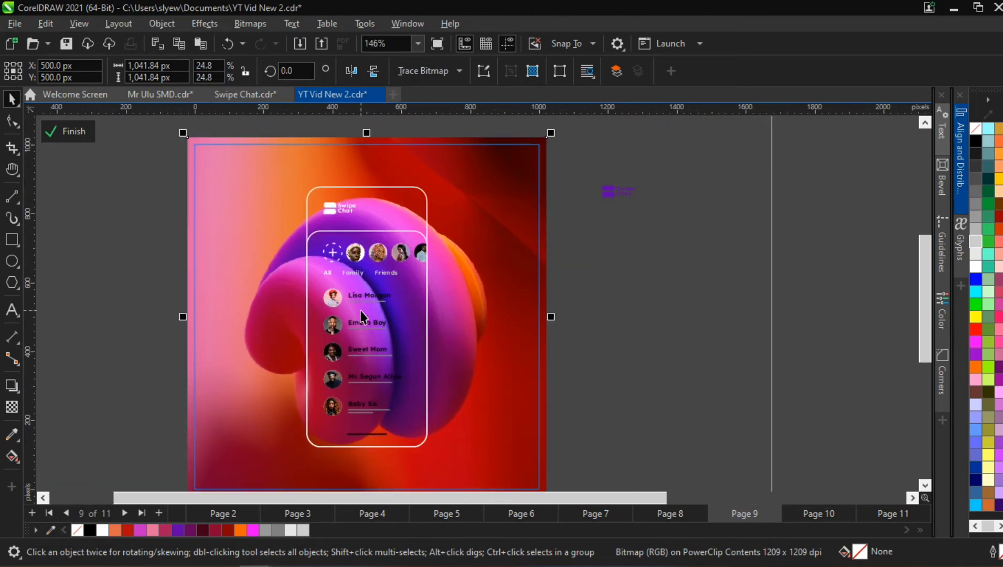
scroll(360, 315, up, 4)
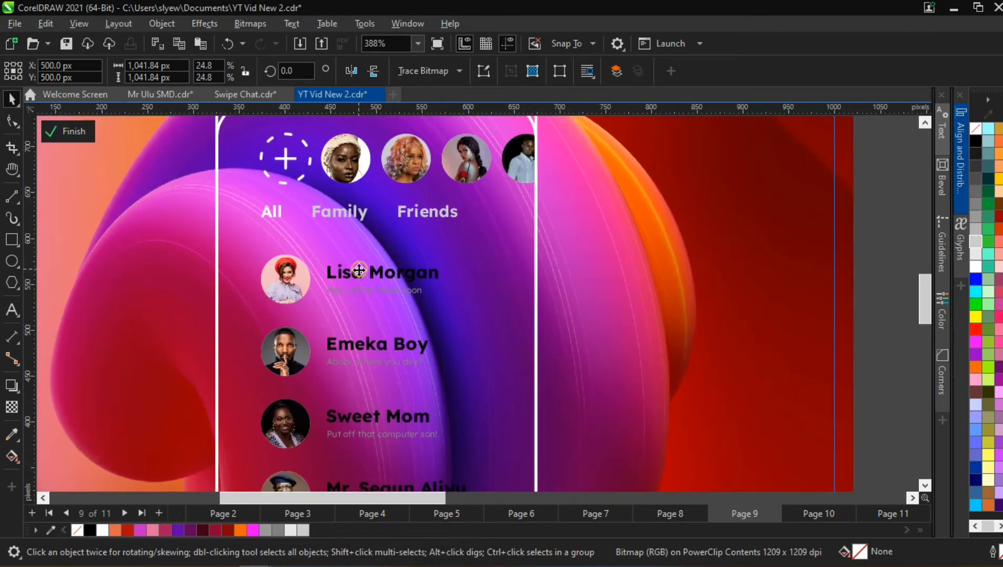
click(359, 270)
ctrl+click(359, 271)
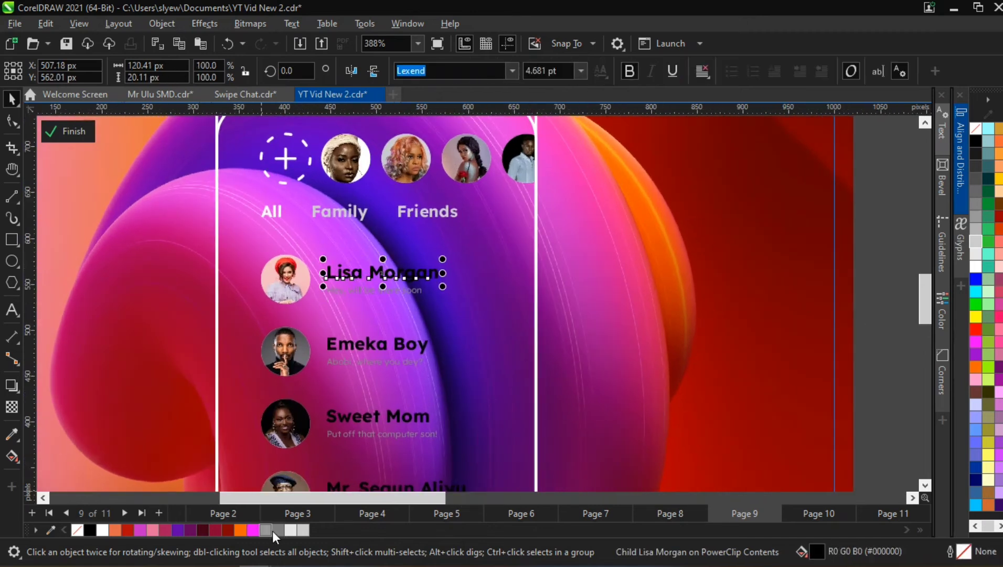
click(102, 530)
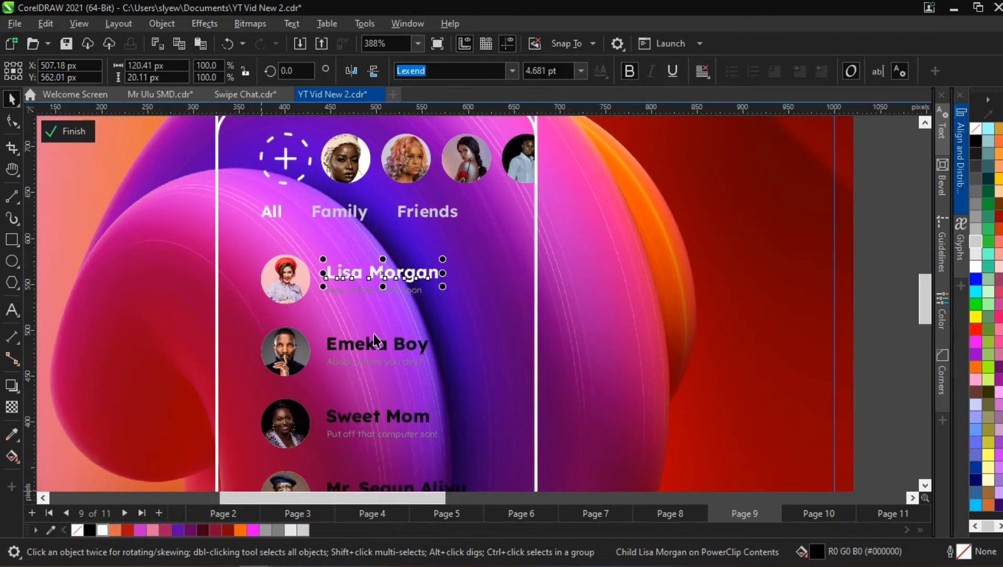
ctrl+click(383, 290)
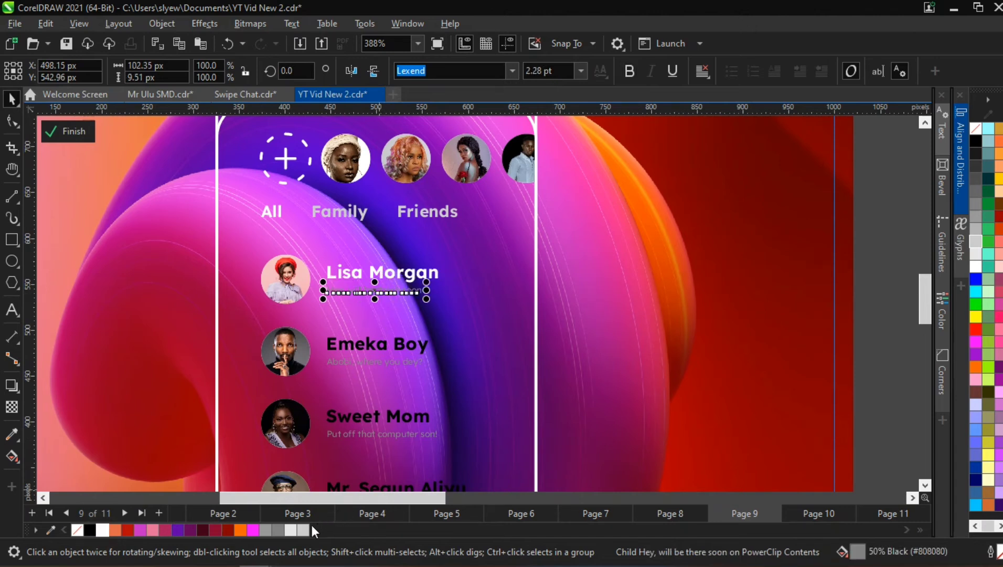
click(304, 529)
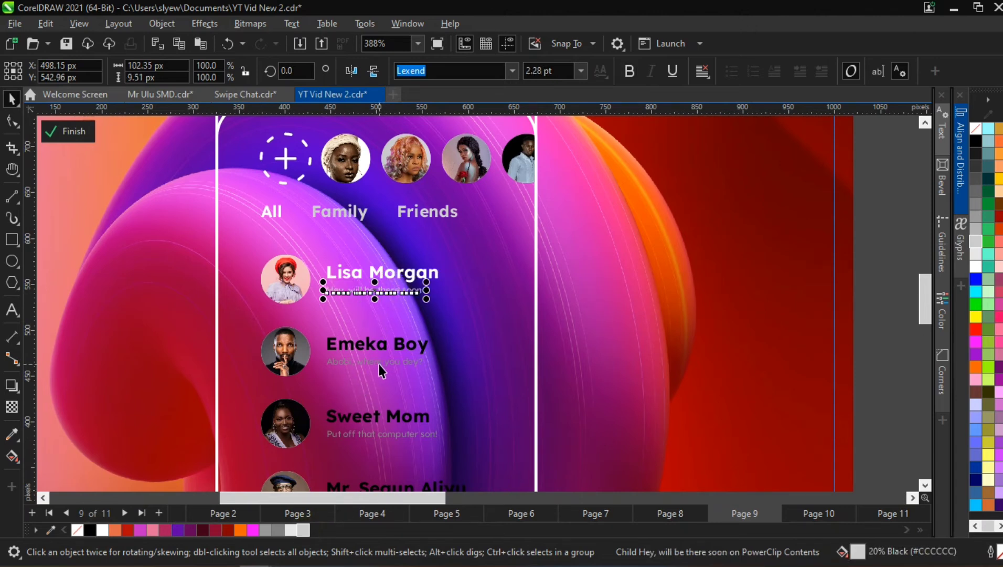
drag(975, 253, 378, 292)
Make the second and third contacts' names white and the second preview light grey
click(389, 344)
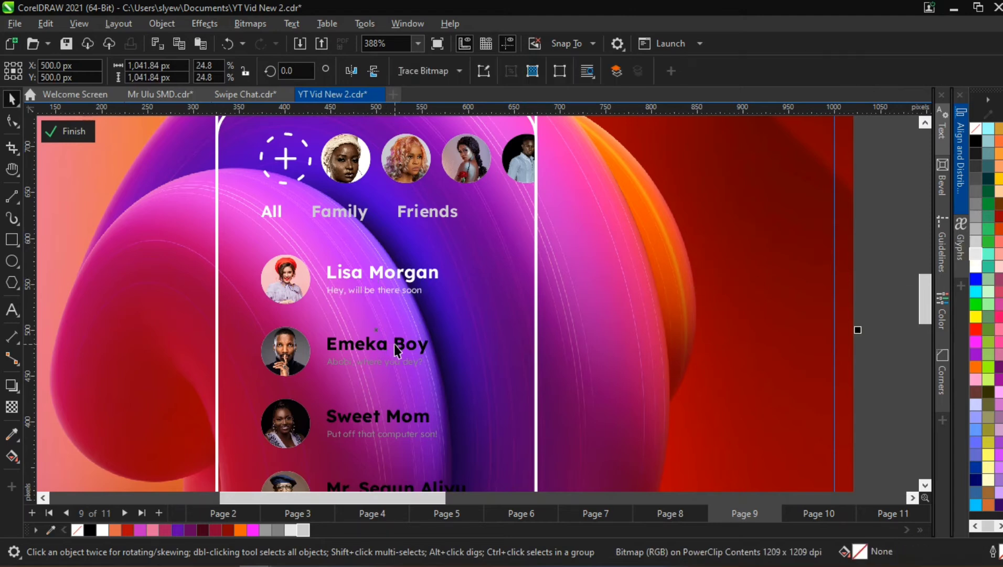
click(103, 530)
click(365, 363)
click(298, 529)
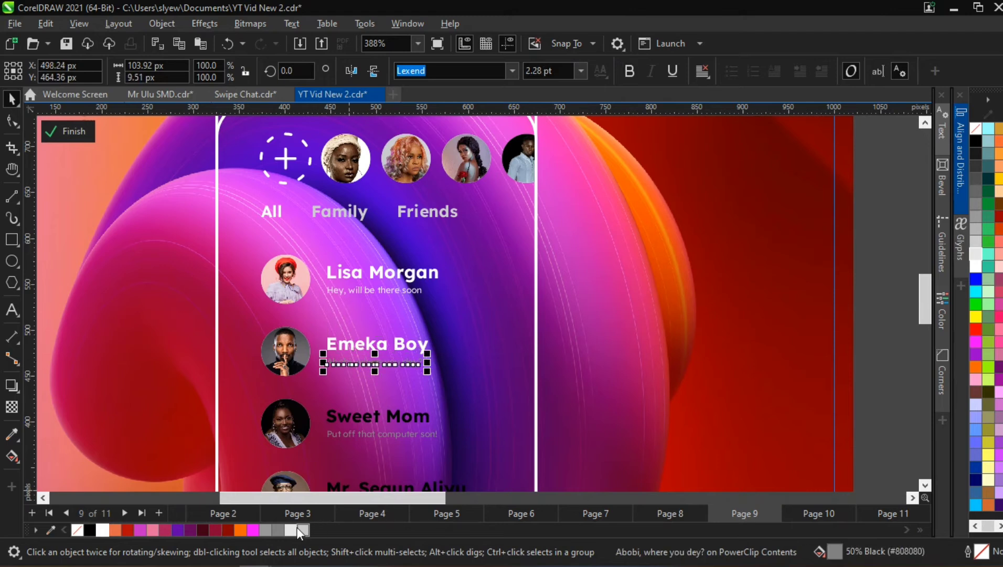
click(292, 530)
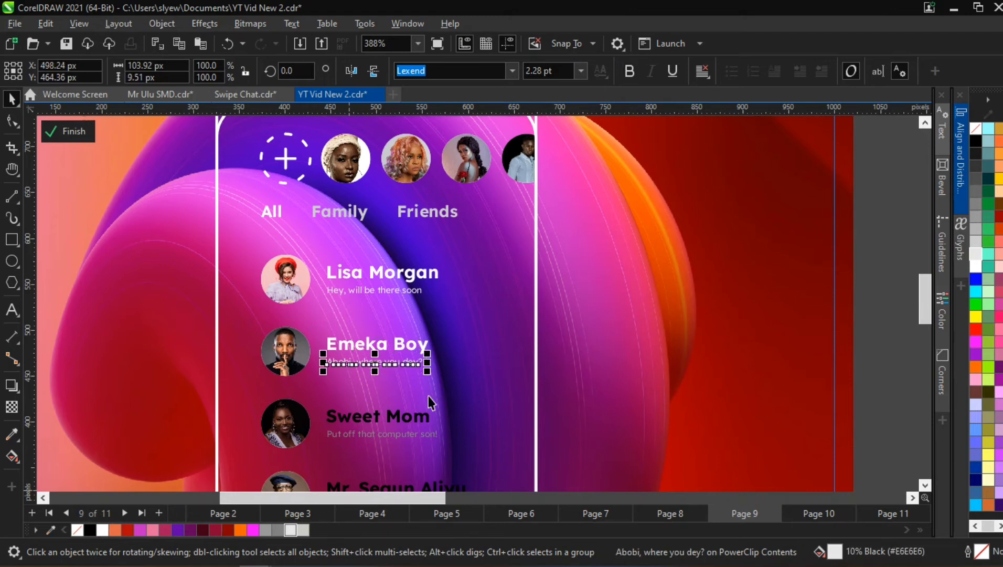
click(399, 422)
click(102, 529)
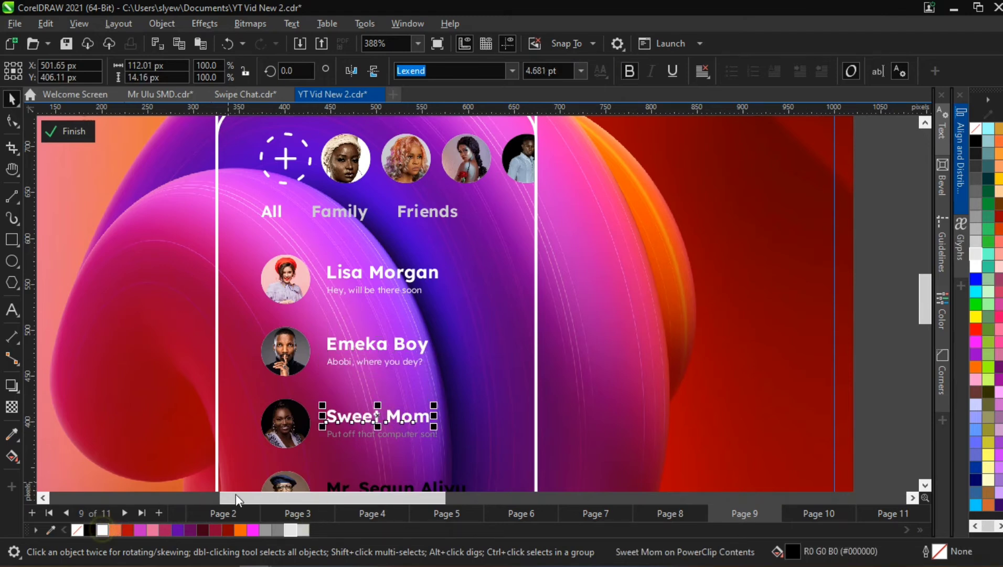
click(335, 438)
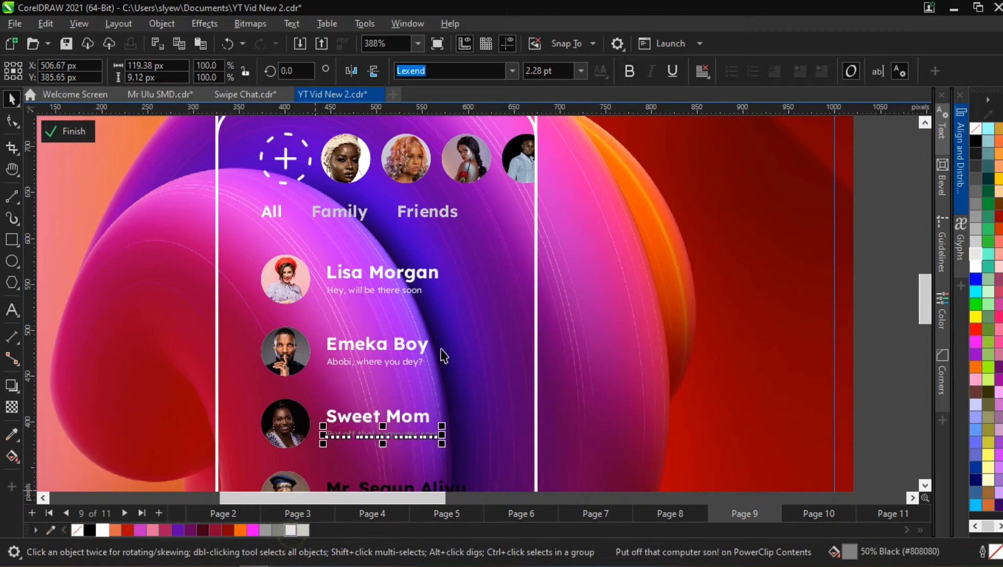
scroll(443, 346, down, 4)
scroll(416, 461, up, 3)
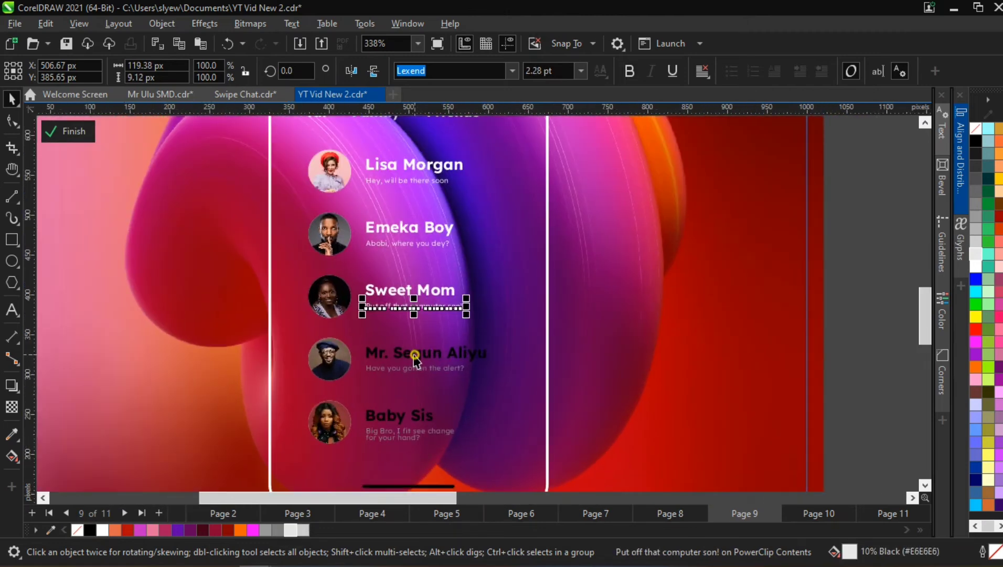
Make the fourth and last contacts' names white and their message previews light grey
click(415, 358)
click(103, 529)
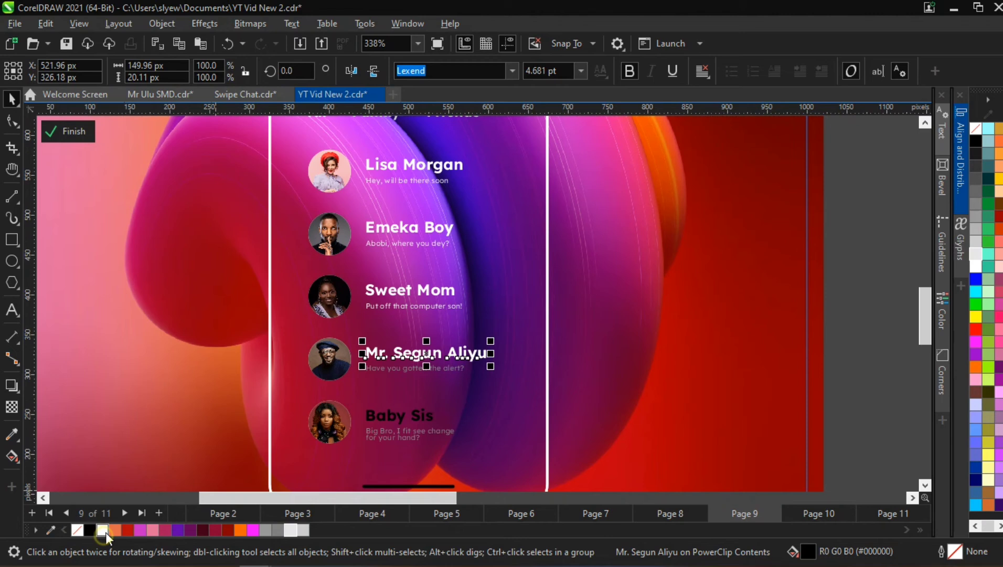
click(409, 368)
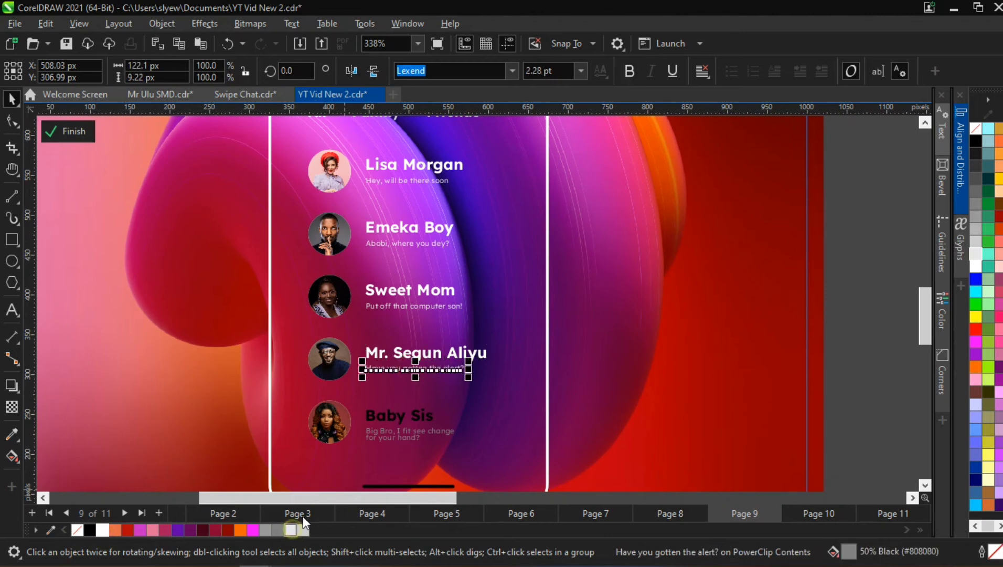
click(395, 419)
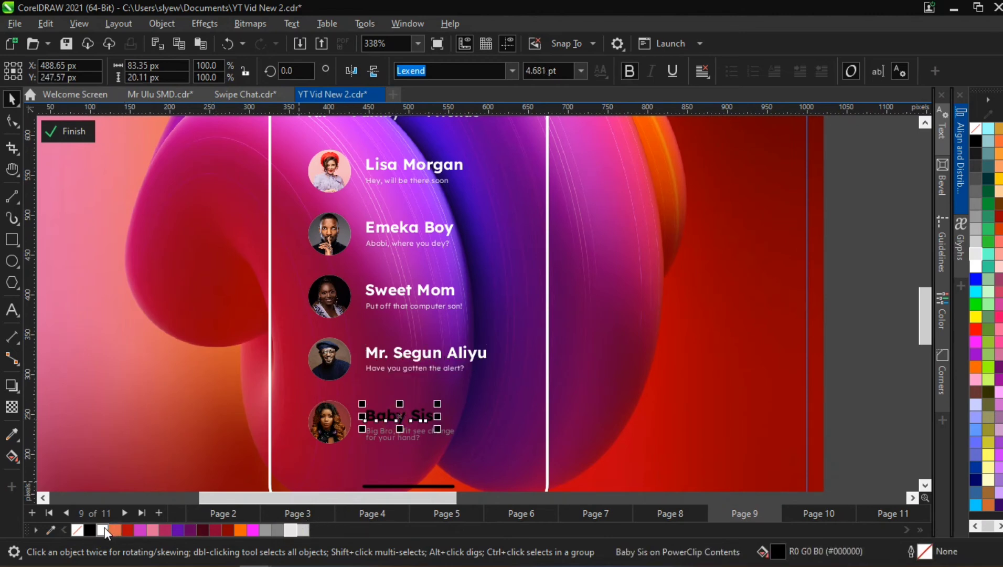
click(103, 529)
click(383, 435)
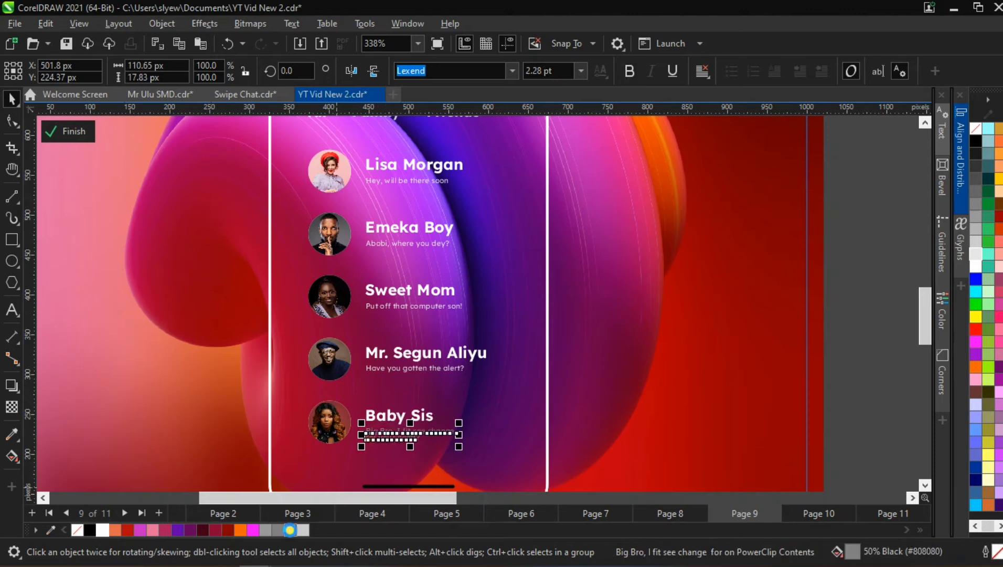
click(290, 529)
scroll(369, 374, down, 1)
click(391, 471)
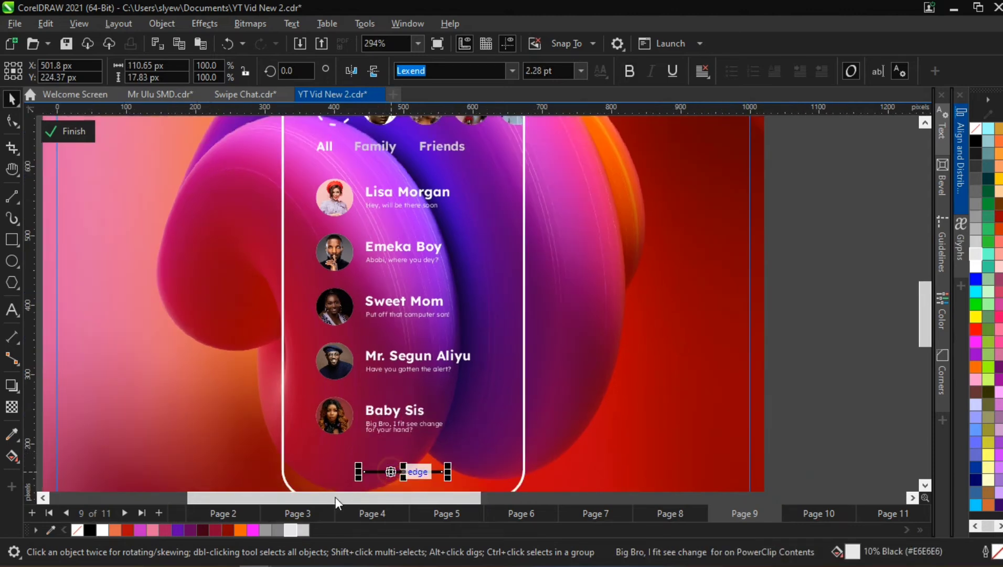
Give the home bar at the phone's bottom a white outline
right_click(104, 529)
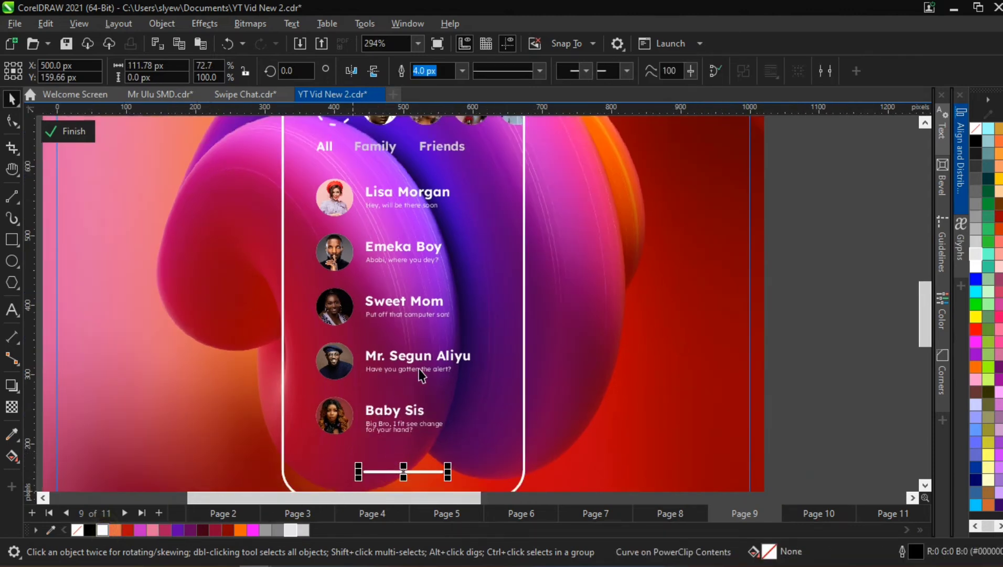
scroll(421, 374, down, 6)
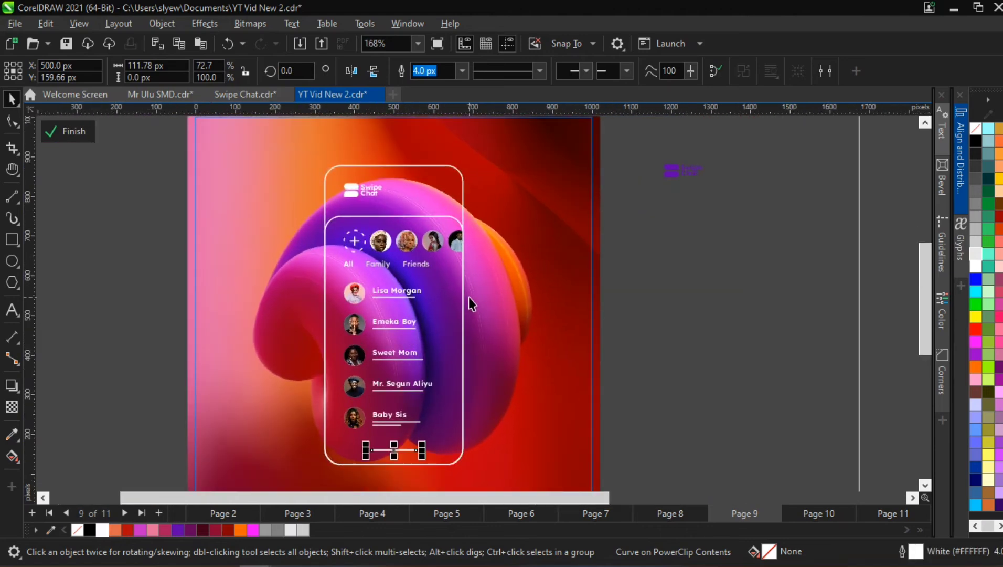
scroll(469, 297, up, 6)
Remove the fill from all five contact avatar circles, then deselect them
click(343, 366)
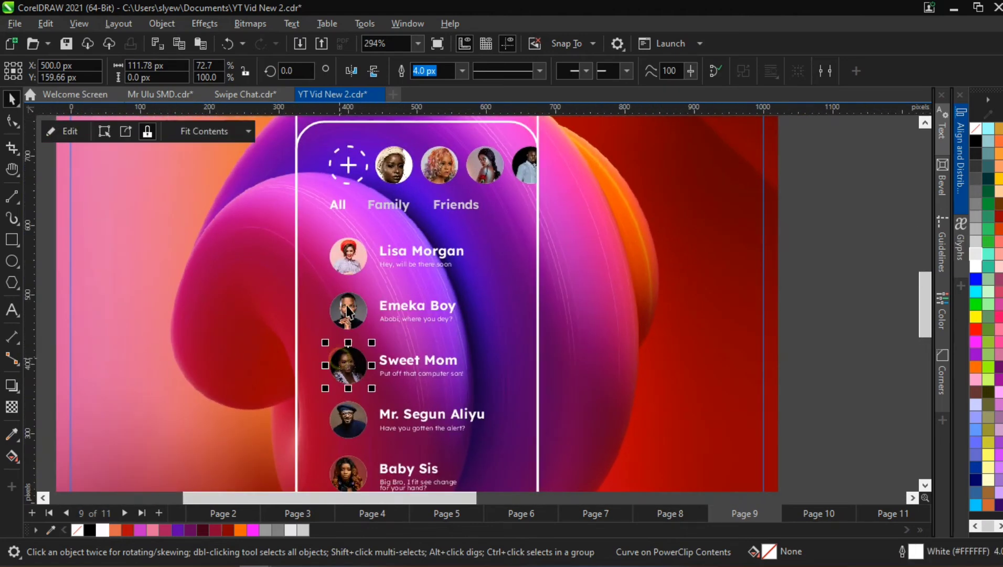
shift+click(347, 311)
shift+click(349, 262)
shift+click(347, 431)
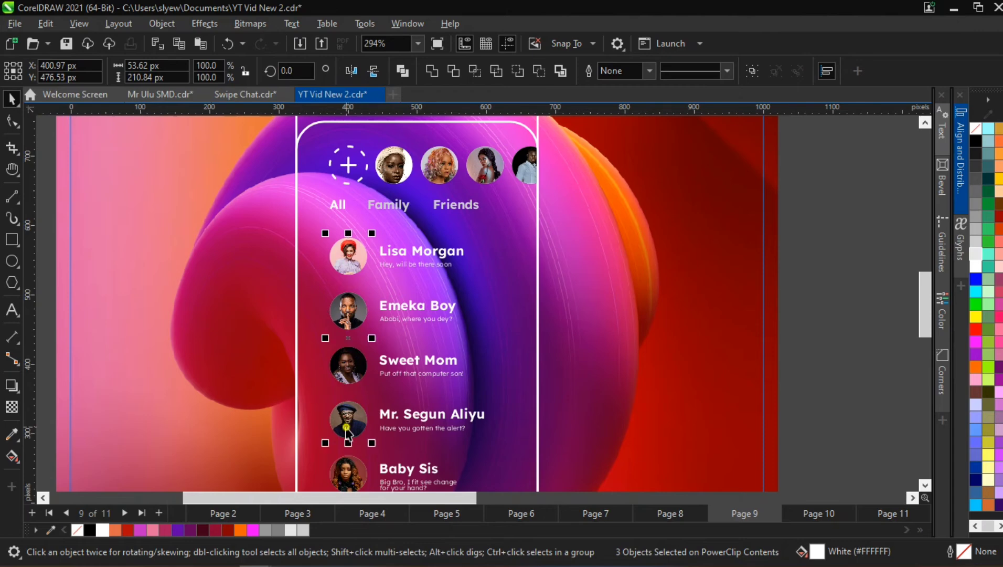
shift+click(349, 470)
click(92, 533)
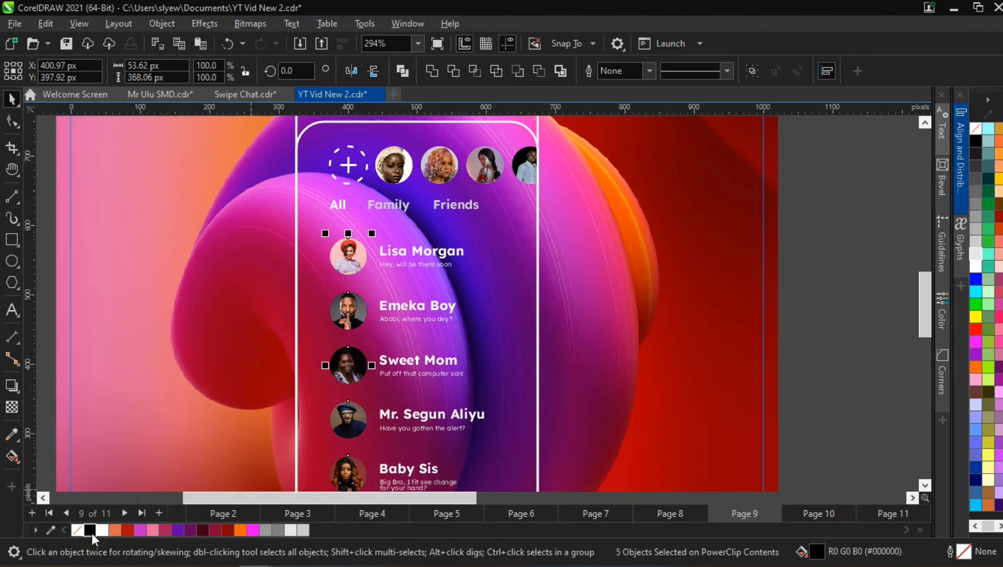
scroll(406, 351, down, 4)
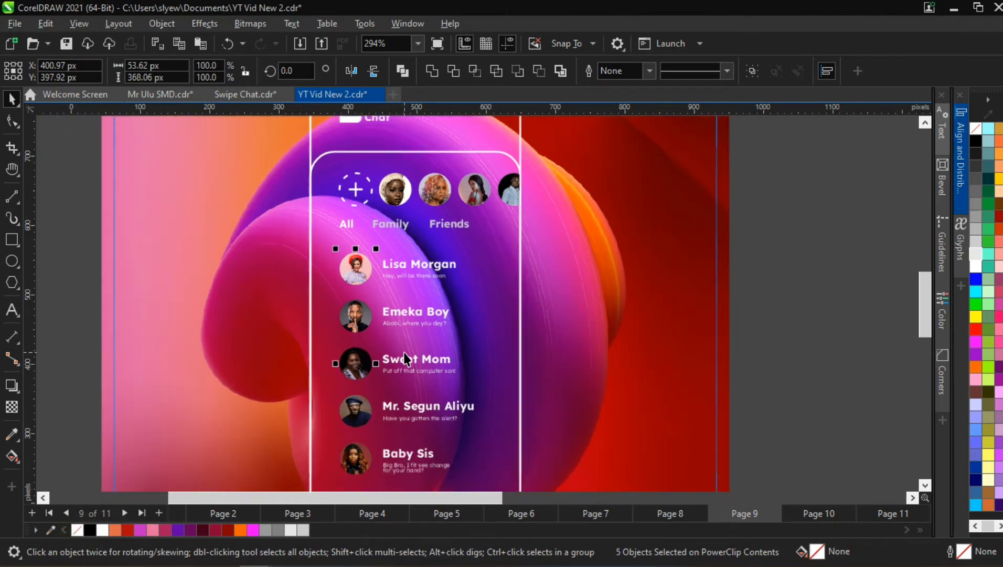
click(679, 252)
scroll(429, 241, down, 2)
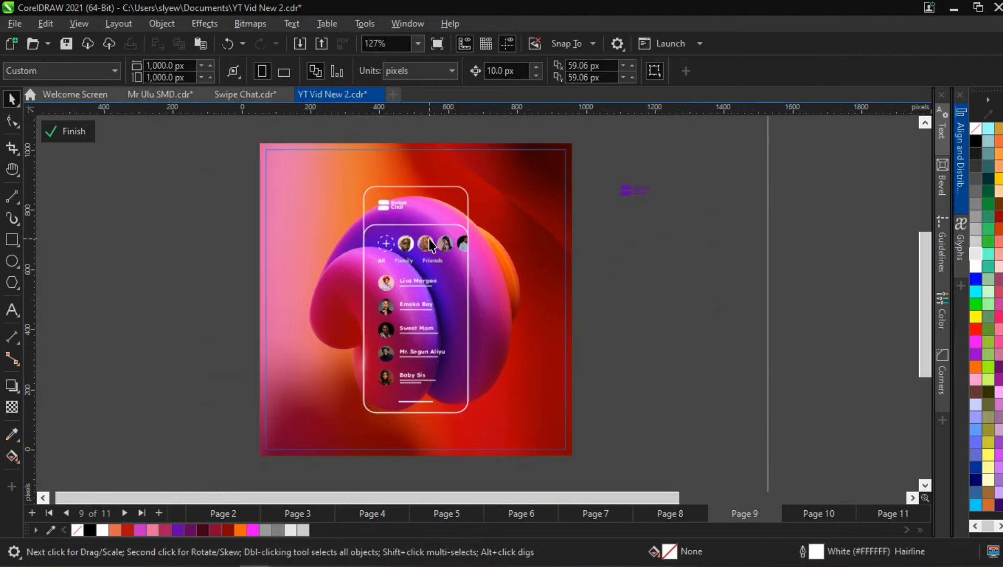
Duplicate the swirl gradient background image in place so it covers the phone
click(499, 212)
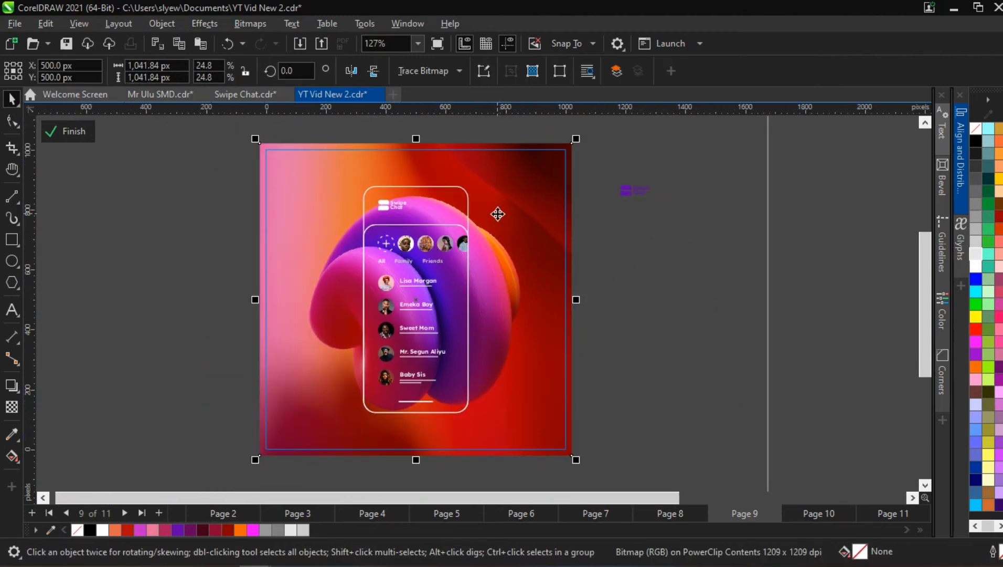
key(ctrl+v)
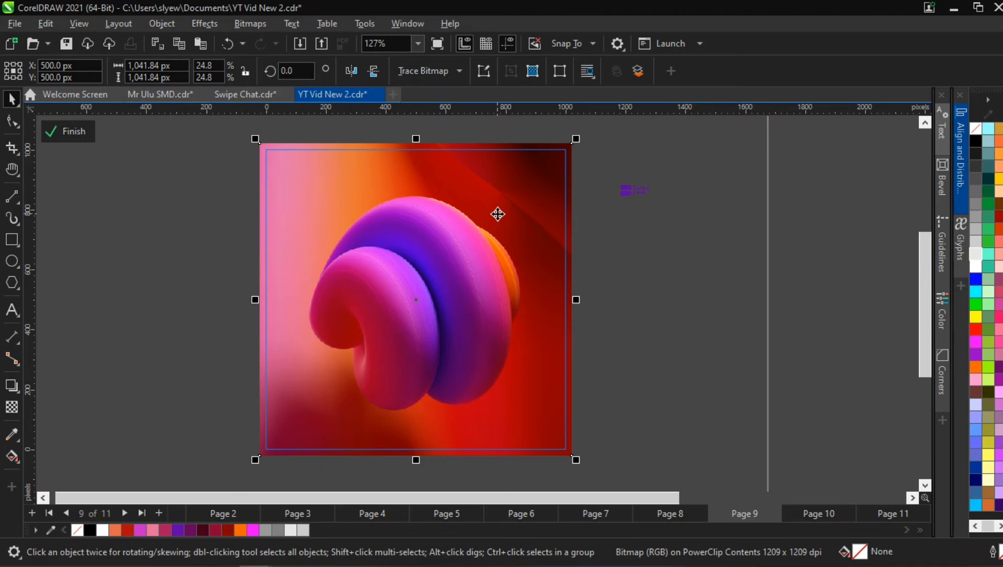
Send the background bitmap behind the interface and PowerClip it inside the phone frame
key(shift+Page_Down)
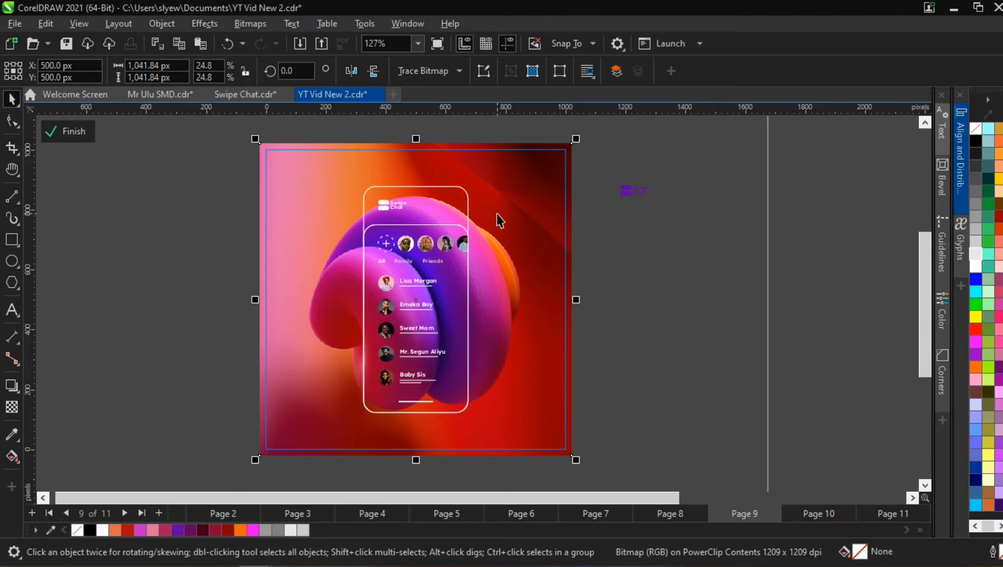
right_click(525, 231)
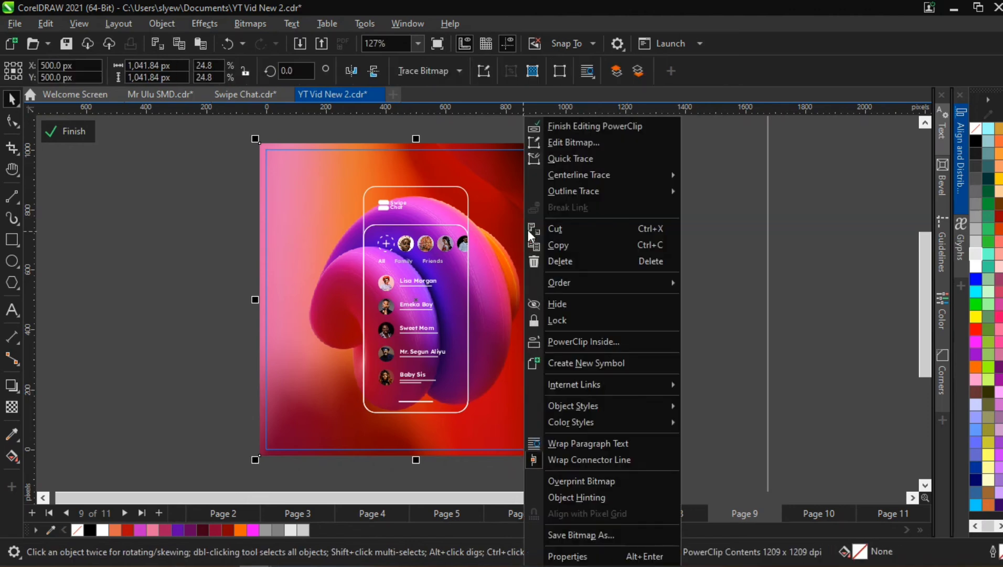
click(583, 341)
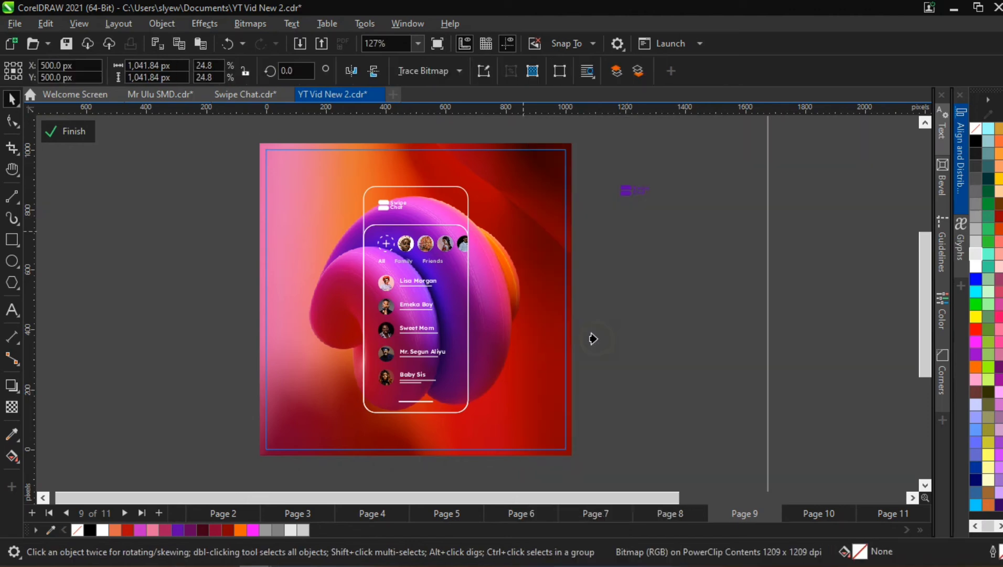
click(447, 283)
PowerClip the duplicate background inside the inner card rectangle and open it to select the bitmap
click(539, 233)
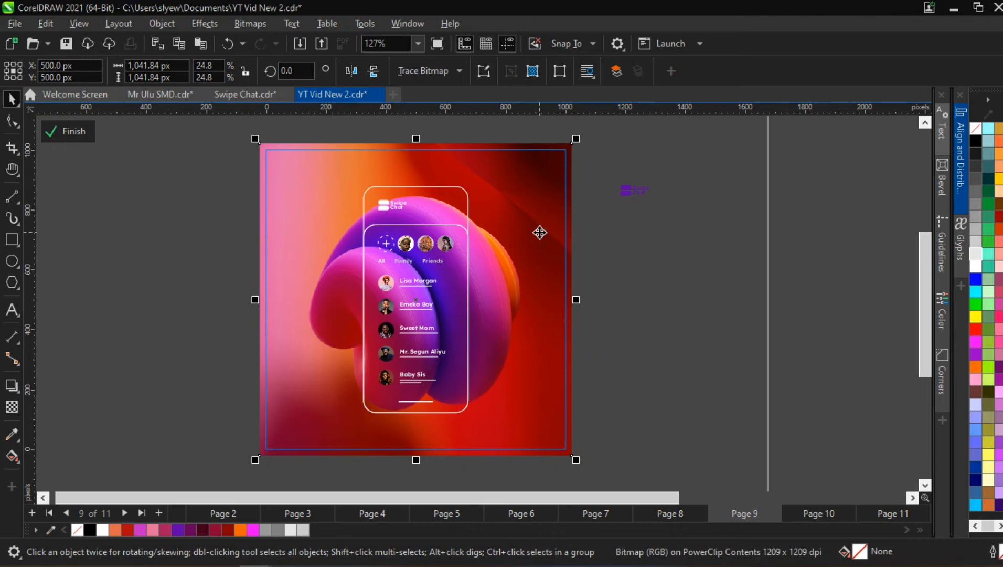
key(shift+Page_Up)
key(shift+Page_Down)
right_click(543, 237)
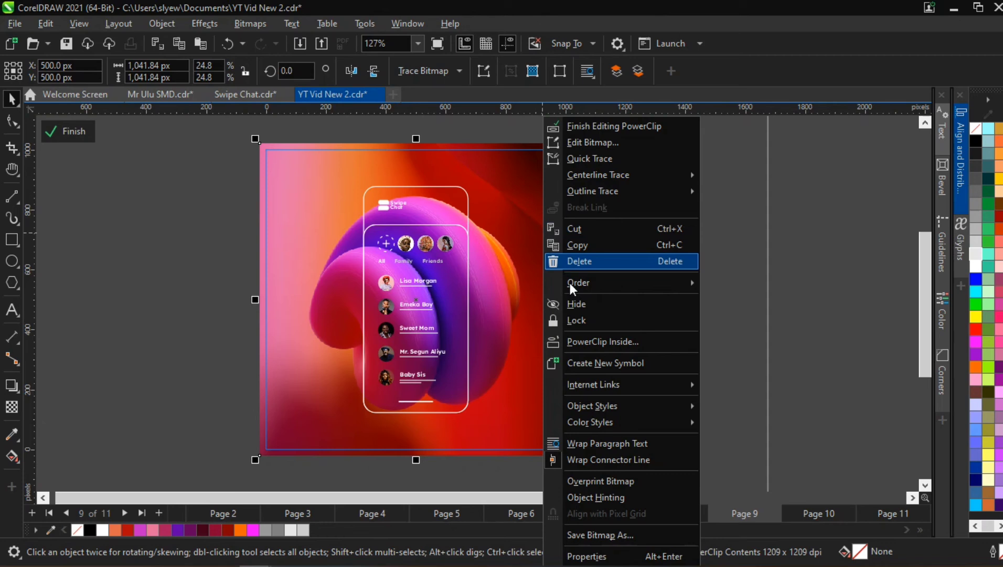
click(588, 338)
click(431, 202)
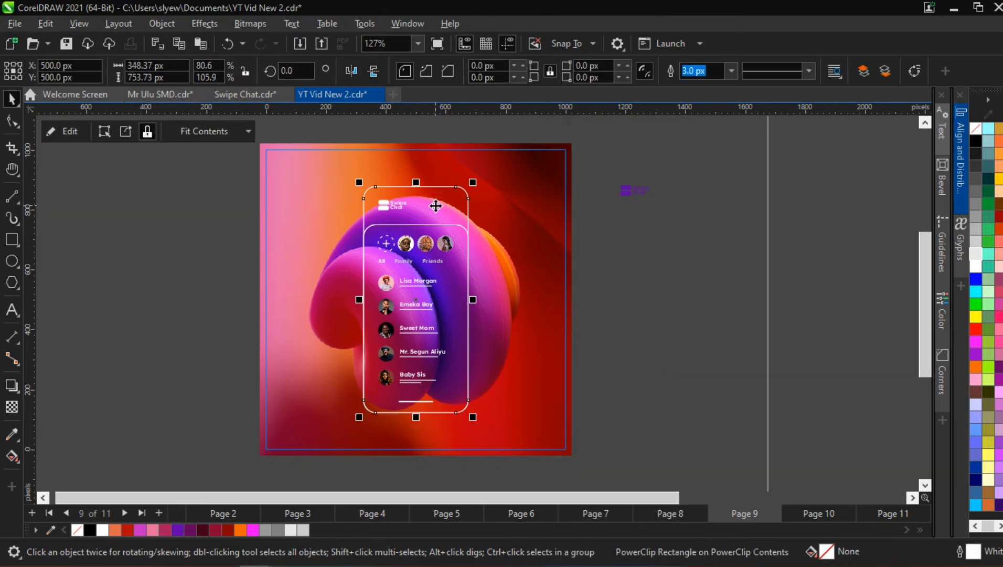
double_click(453, 287)
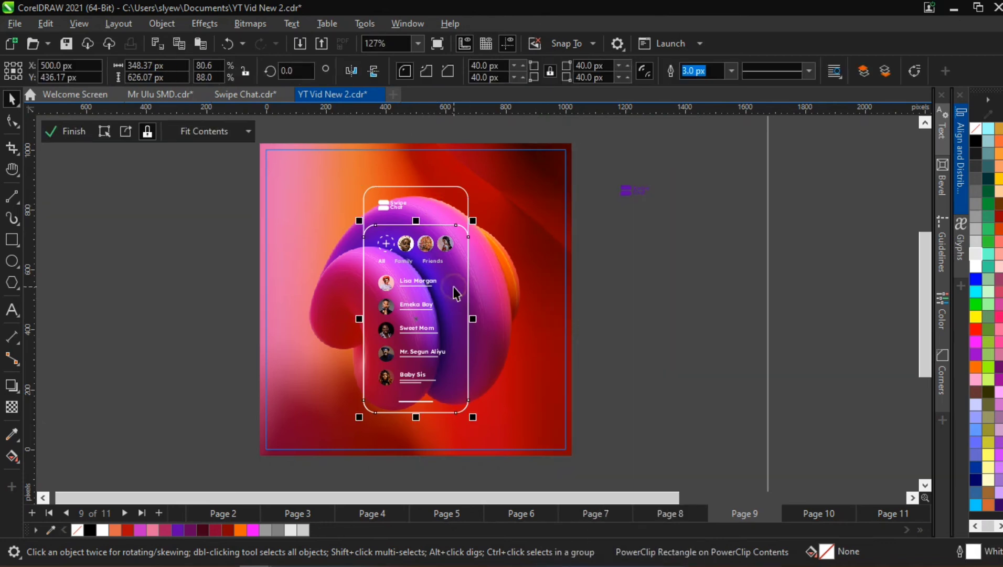
click(453, 288)
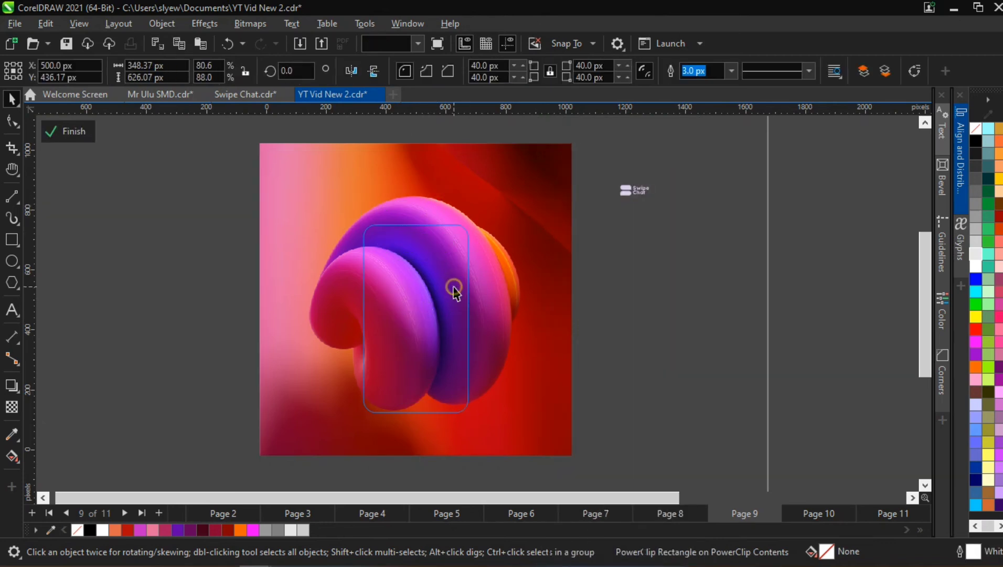
Apply a Gaussian Blur with a 90-pixel radius to the card's background bitmap
click(198, 24)
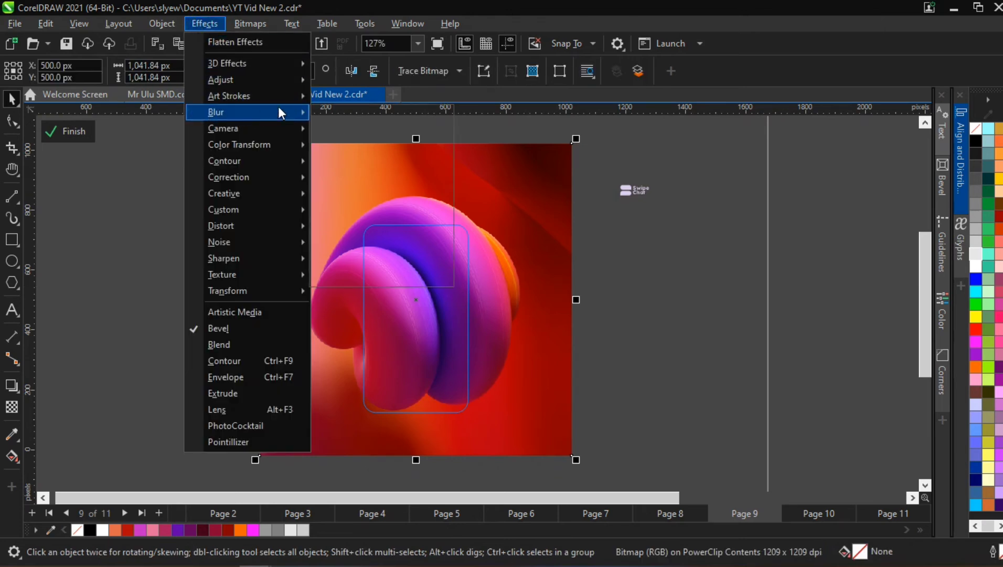
mouse_move(278, 112)
click(365, 145)
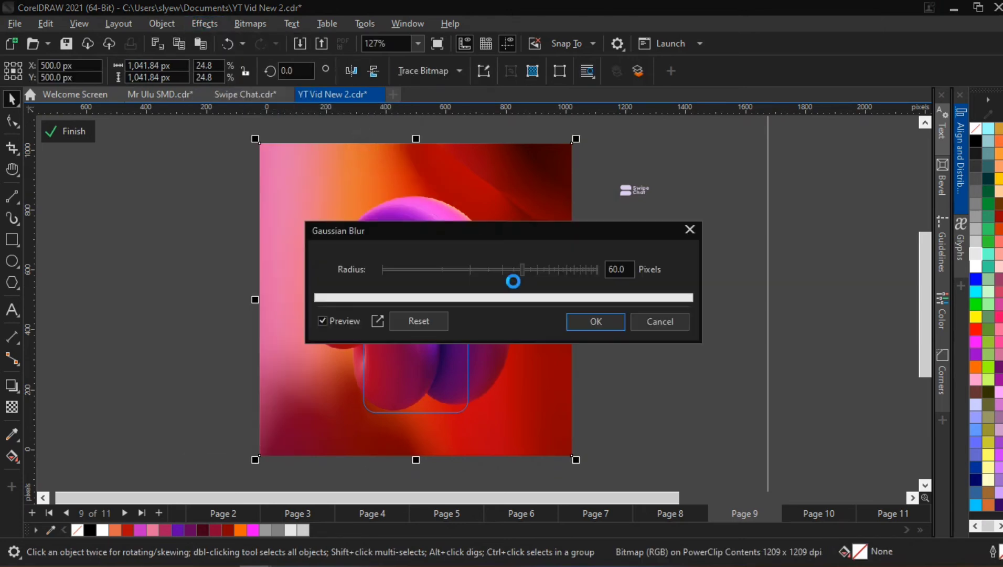
drag(512, 226, 474, 325)
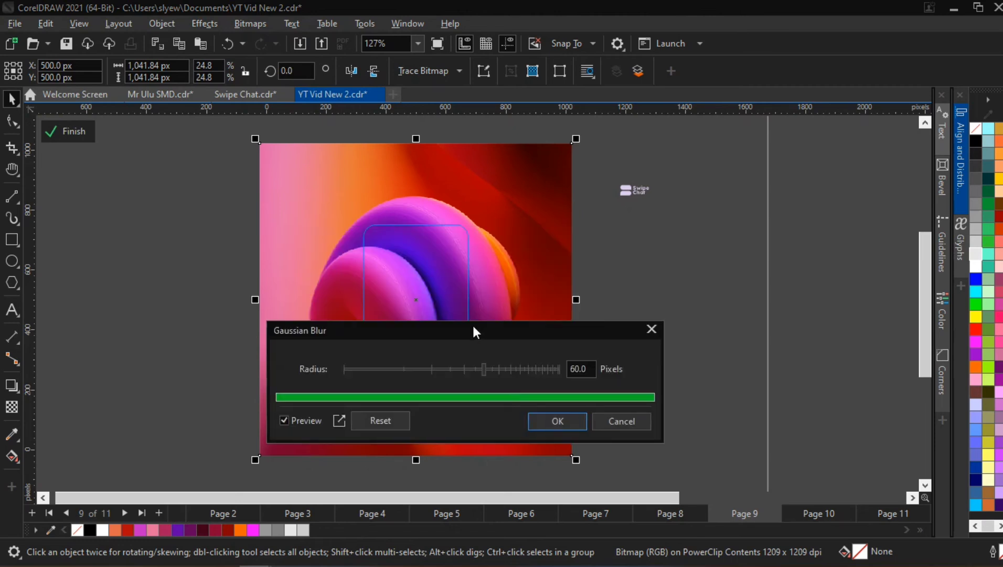
click(502, 371)
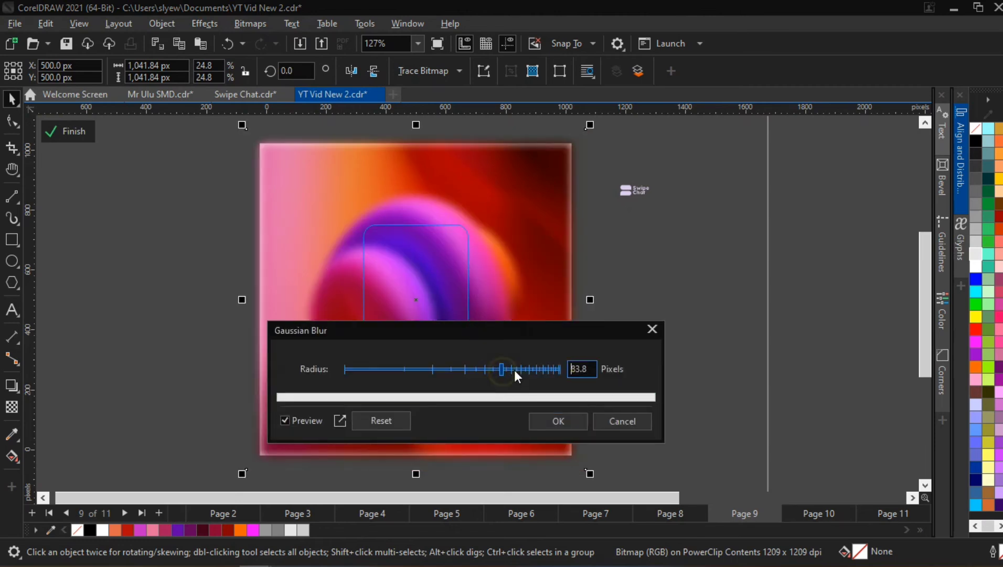
double_click(591, 370)
text(90)
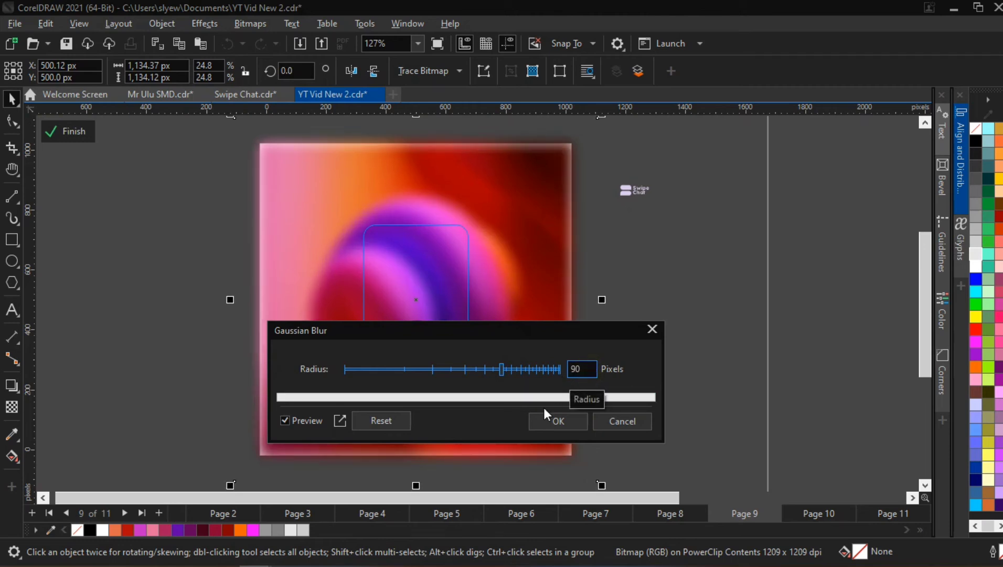
click(481, 424)
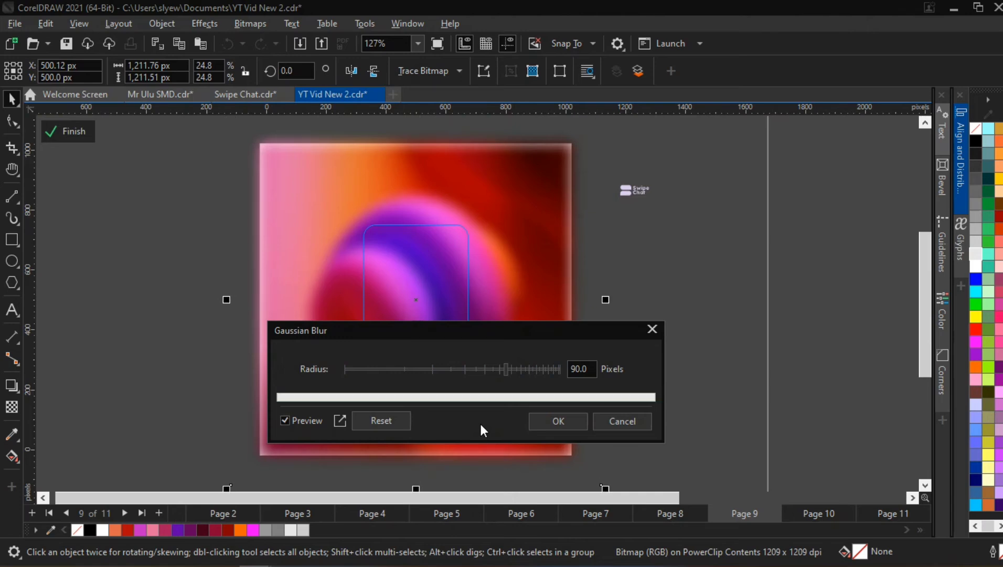
click(556, 423)
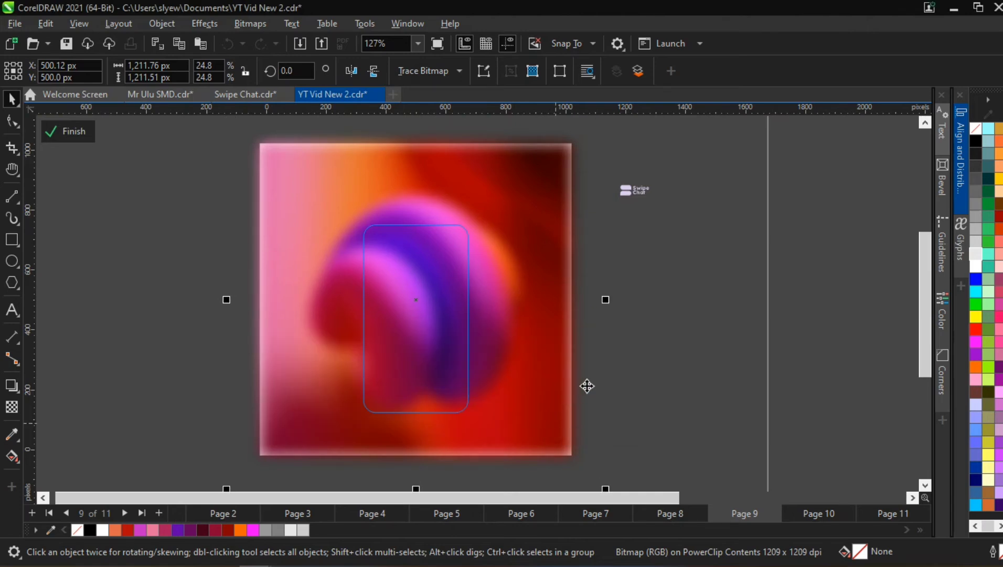
Finish the PowerClip edit, then reopen the card's contents and select the background bitmap
ctrl+click(666, 336)
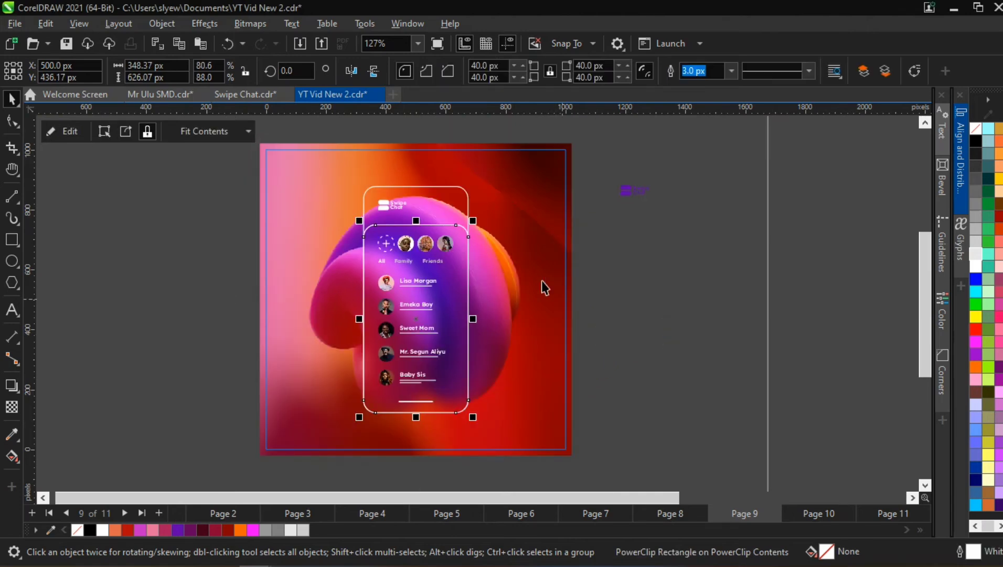
scroll(425, 208, up, 2)
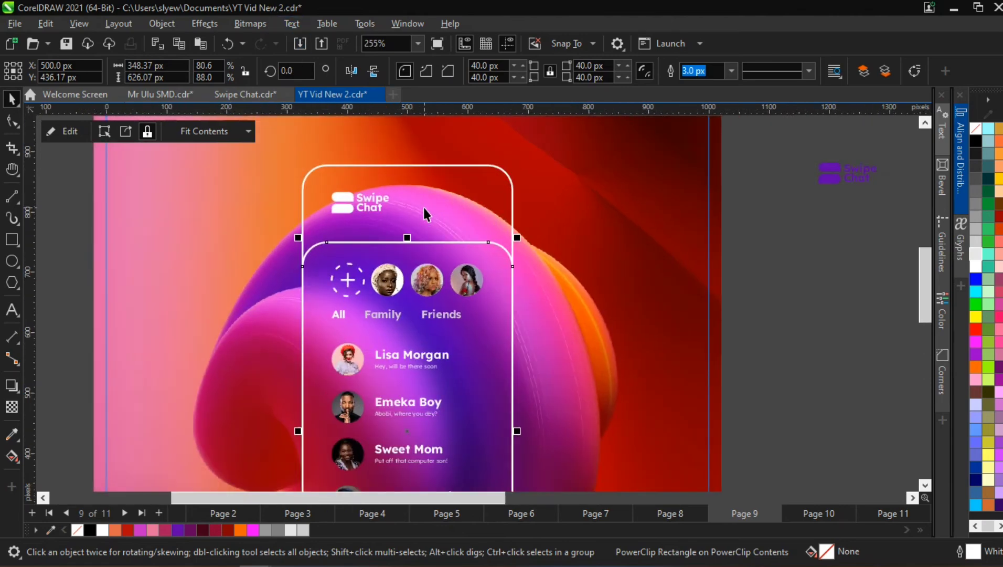
scroll(423, 207, down, 2)
ctrl+click(445, 287)
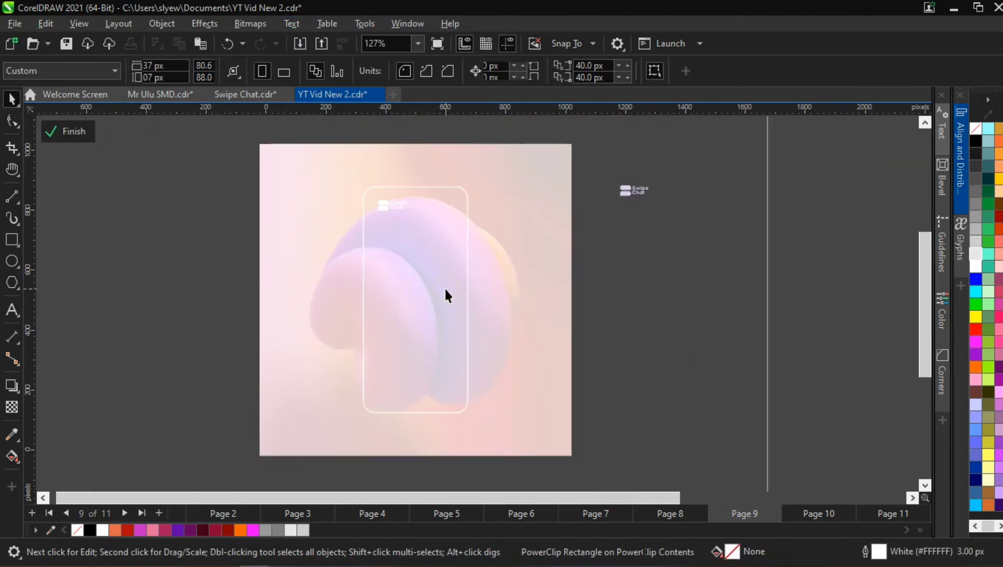
click(445, 289)
Reblur the card's background bitmap with a 60-pixel Gaussian Blur instead of 70
click(205, 24)
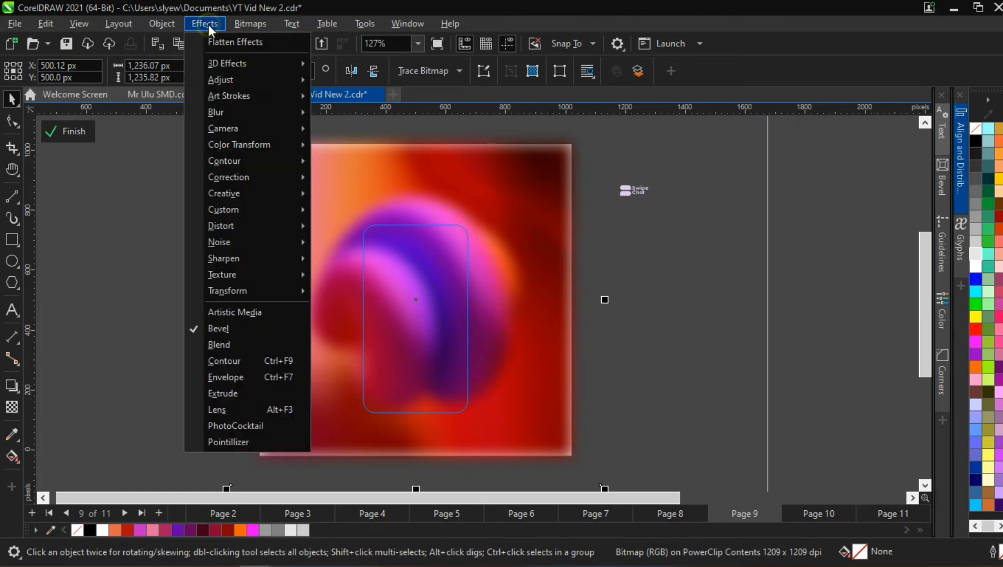
mouse_move(249, 114)
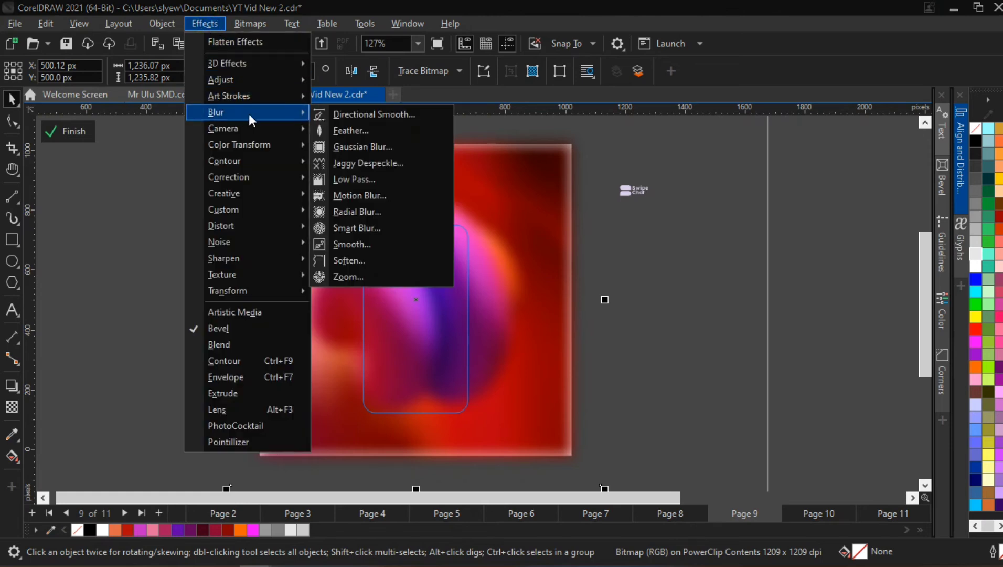
click(357, 147)
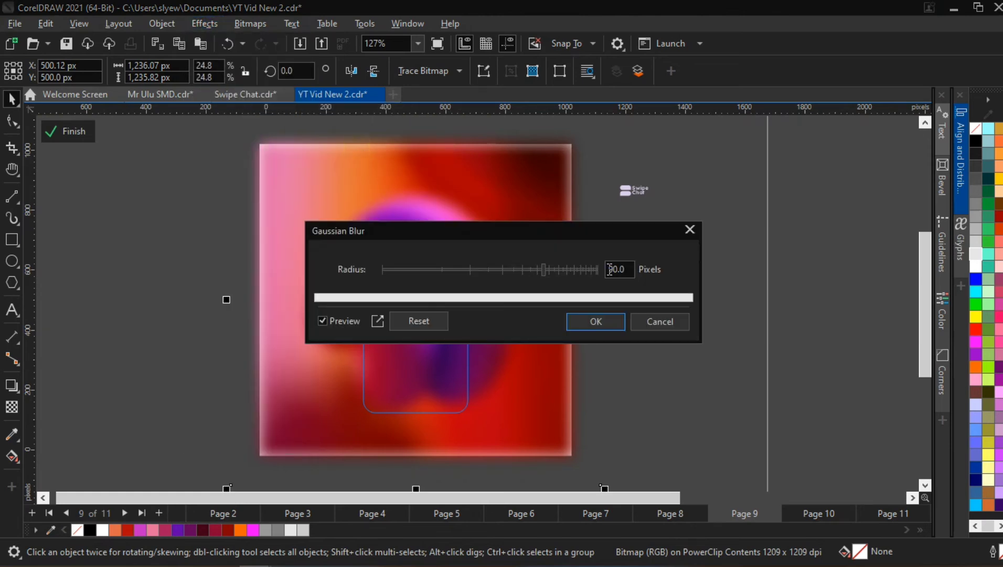
click(612, 269)
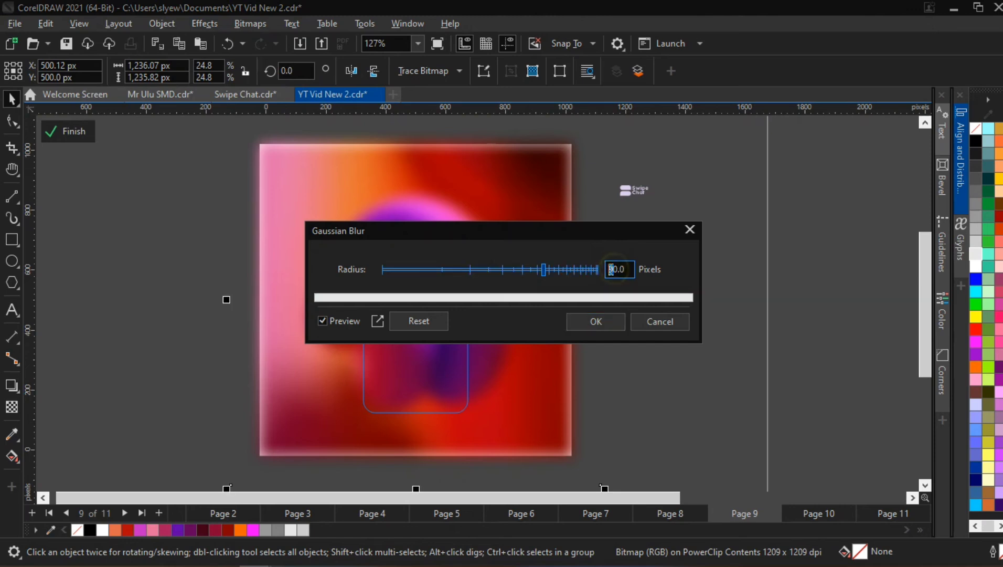
click(537, 318)
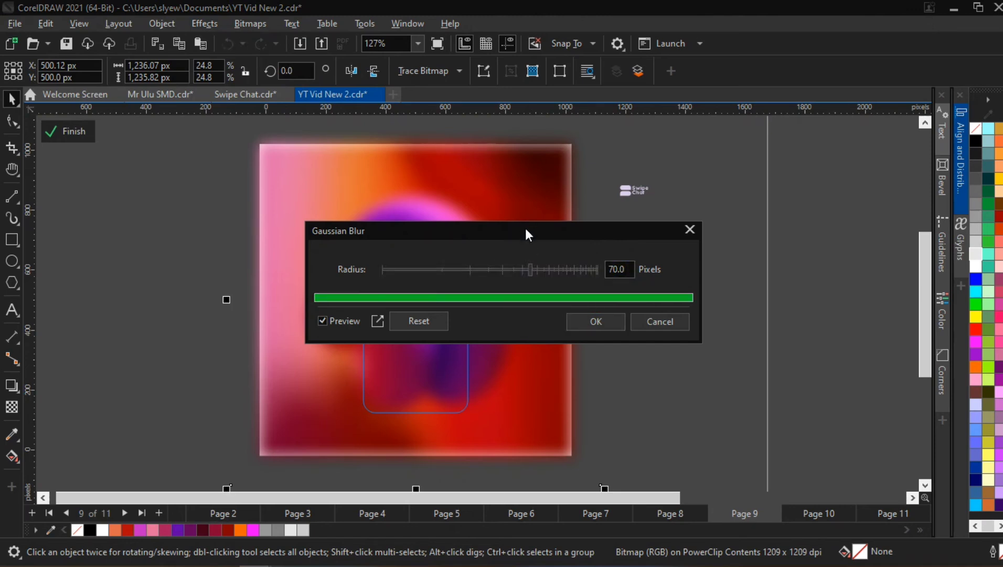
drag(526, 231, 487, 327)
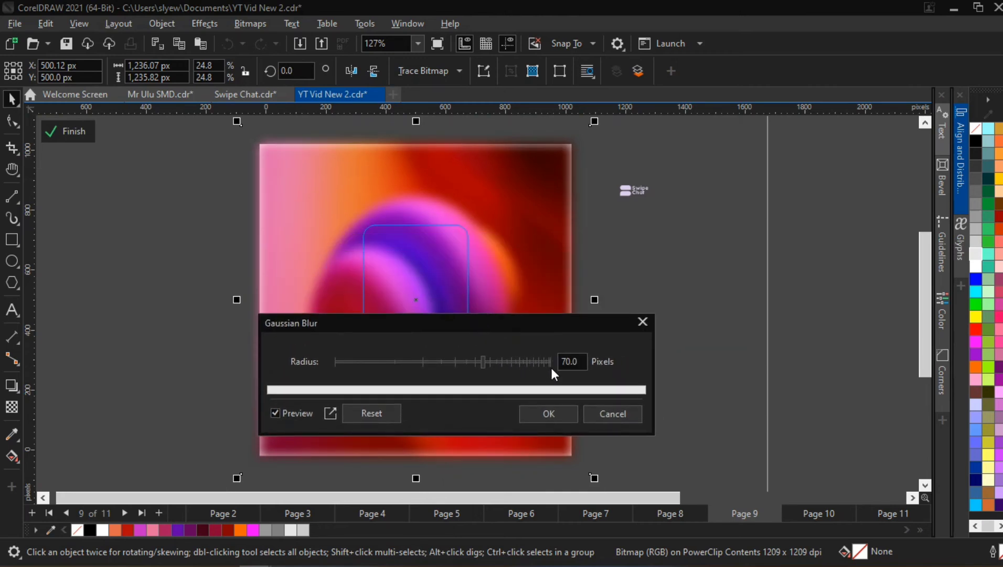
double_click(567, 361)
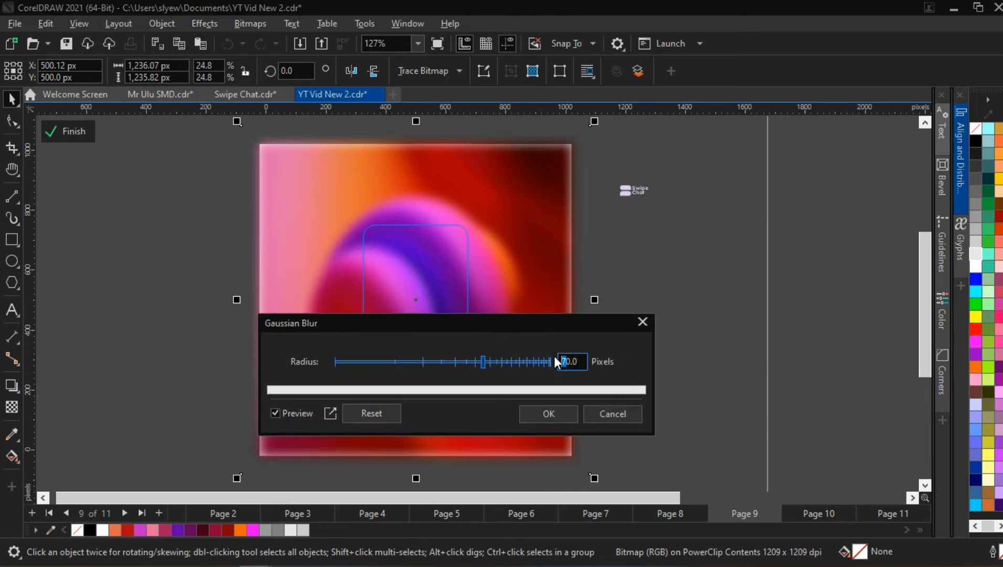
text(60)
click(489, 408)
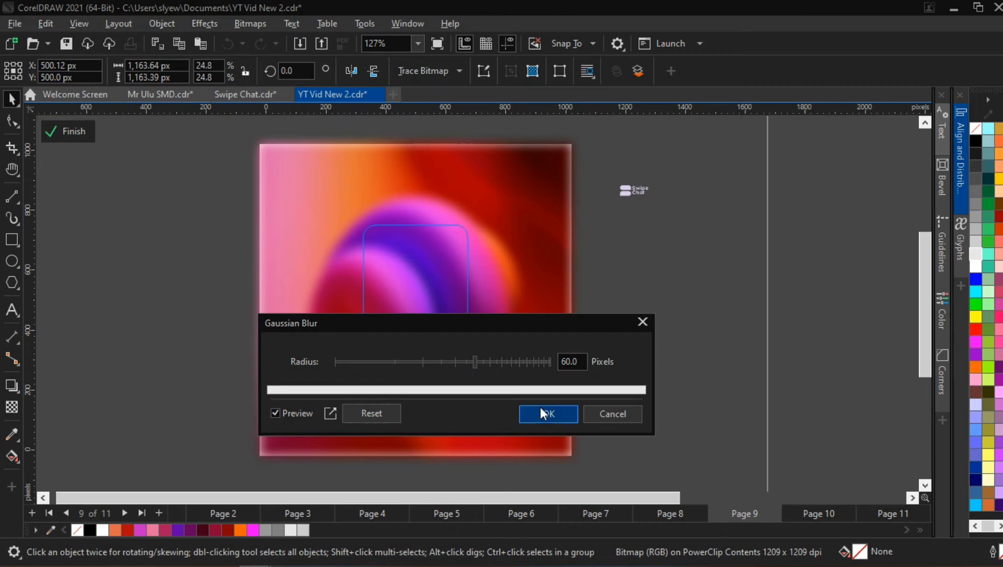
click(540, 406)
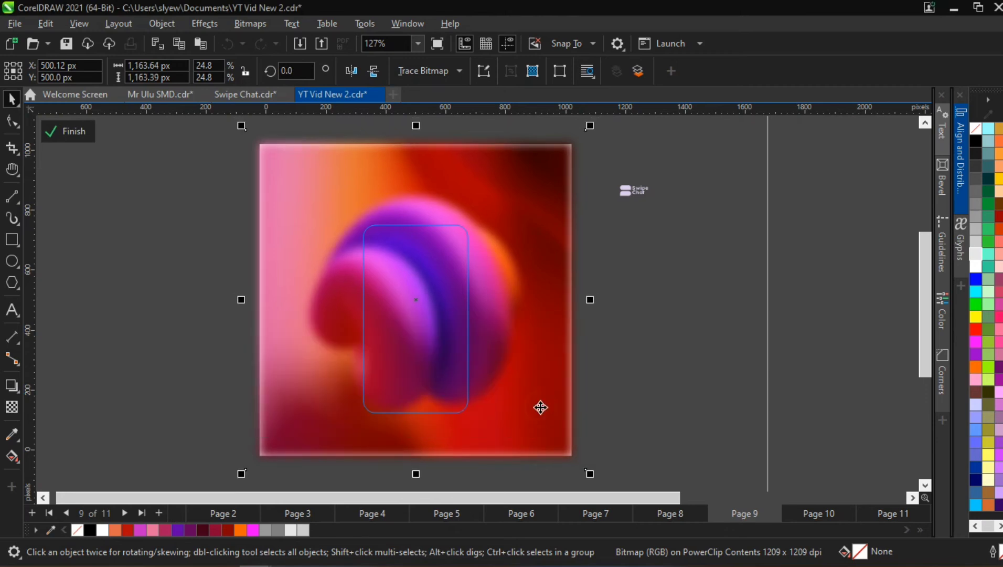
Finish editing the card, then open the phone frame's clipped background for editing
click(664, 311)
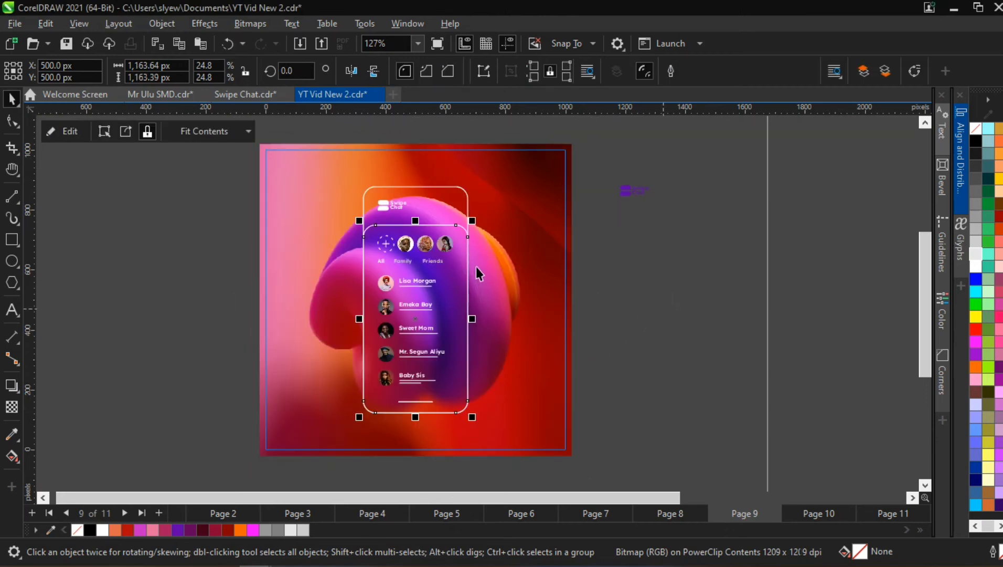
scroll(462, 233, up, 2)
double_click(415, 167)
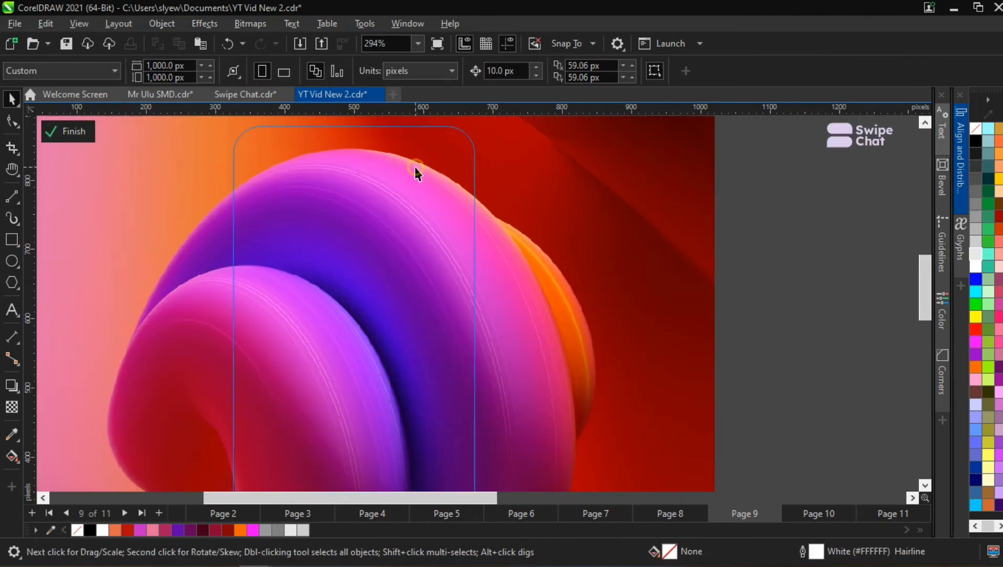
scroll(415, 165, down, 3)
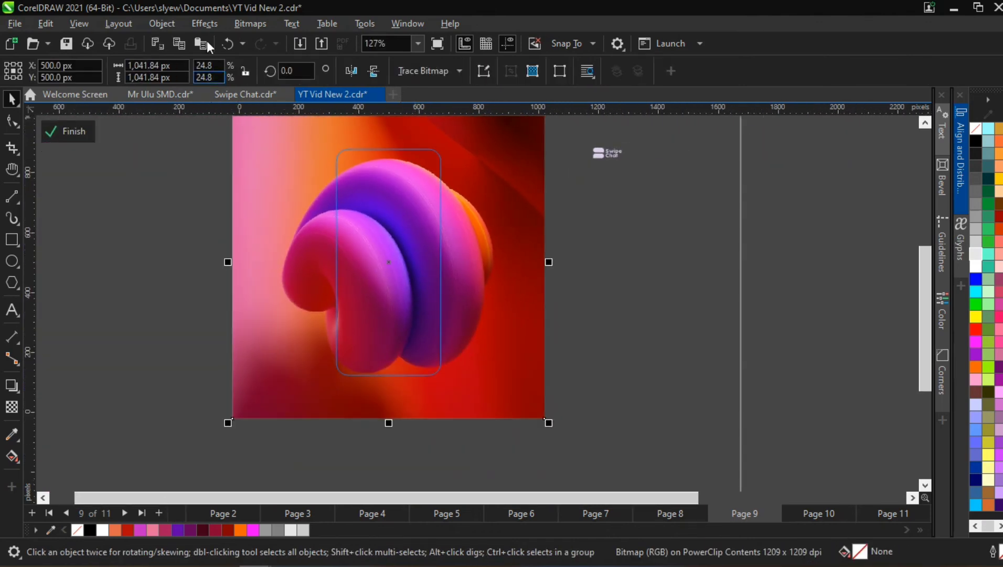
Blur the phone frame's background bitmap by 60 pixels, finish editing, and select the frame
click(204, 23)
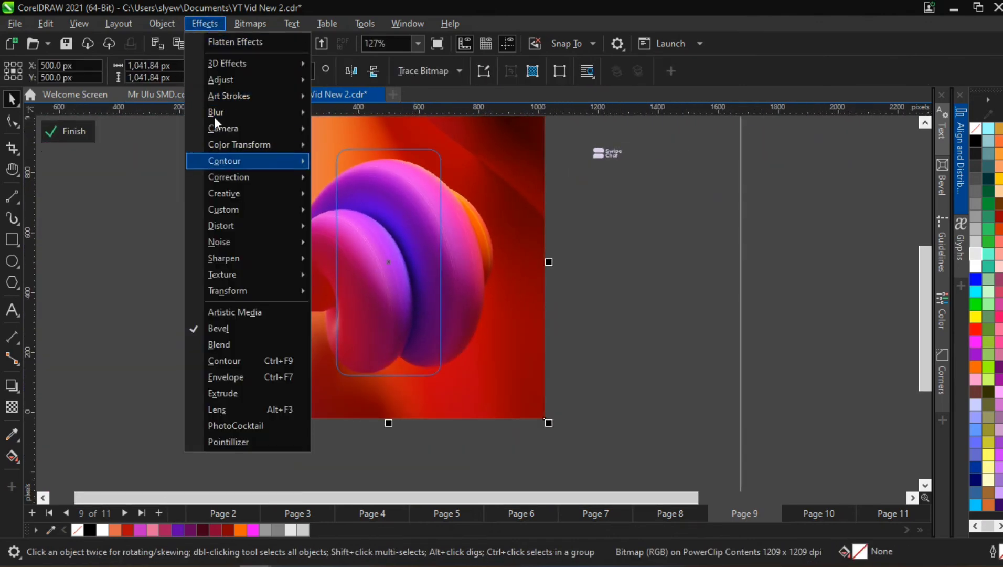
mouse_move(218, 115)
click(370, 146)
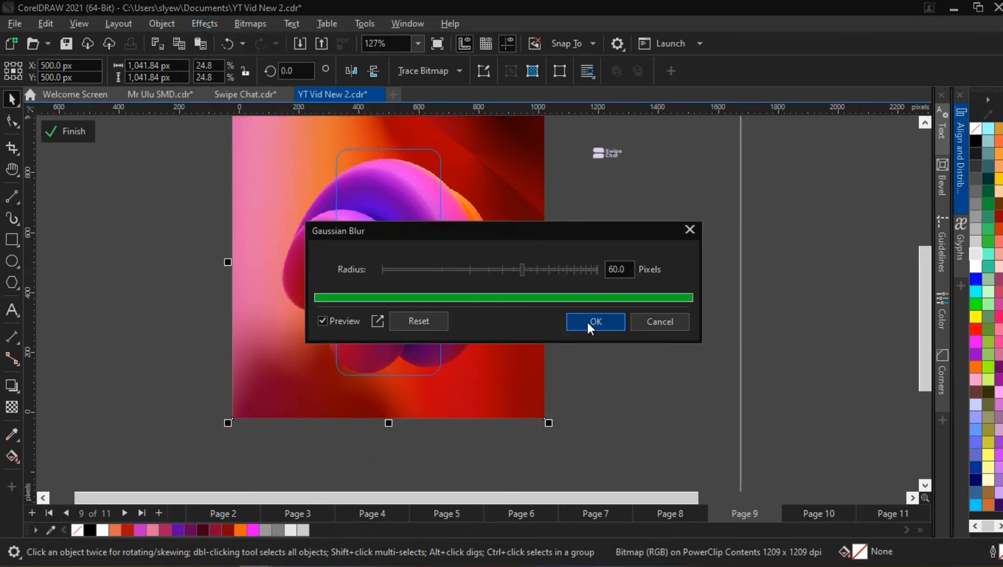
click(587, 321)
click(634, 298)
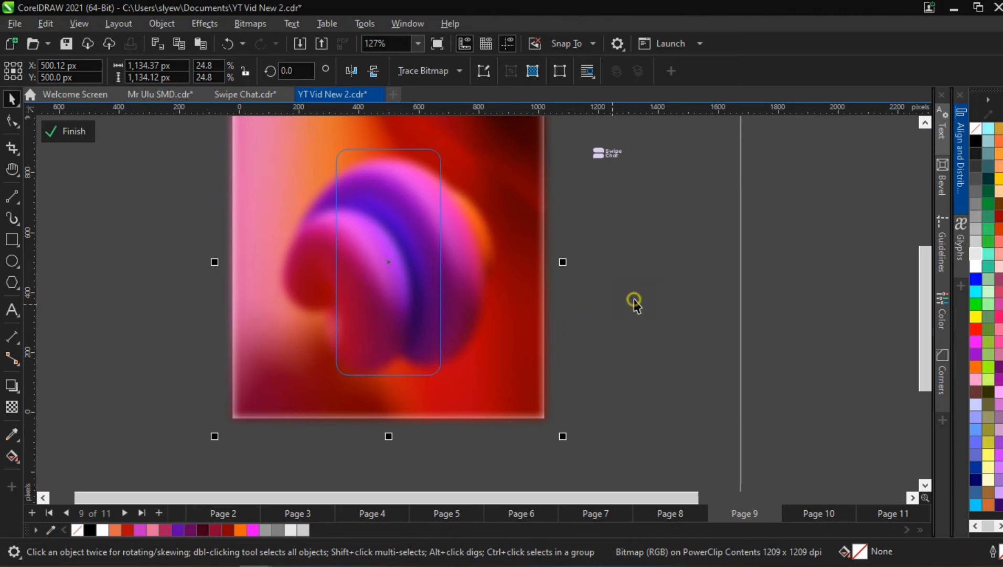
click(400, 150)
scroll(400, 142, up, 3)
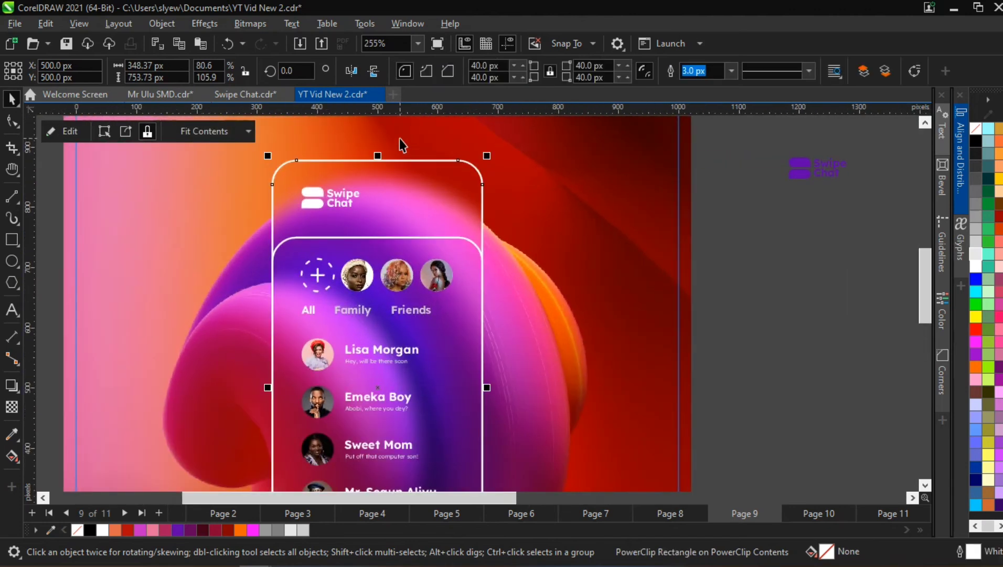
scroll(402, 195, down, 2)
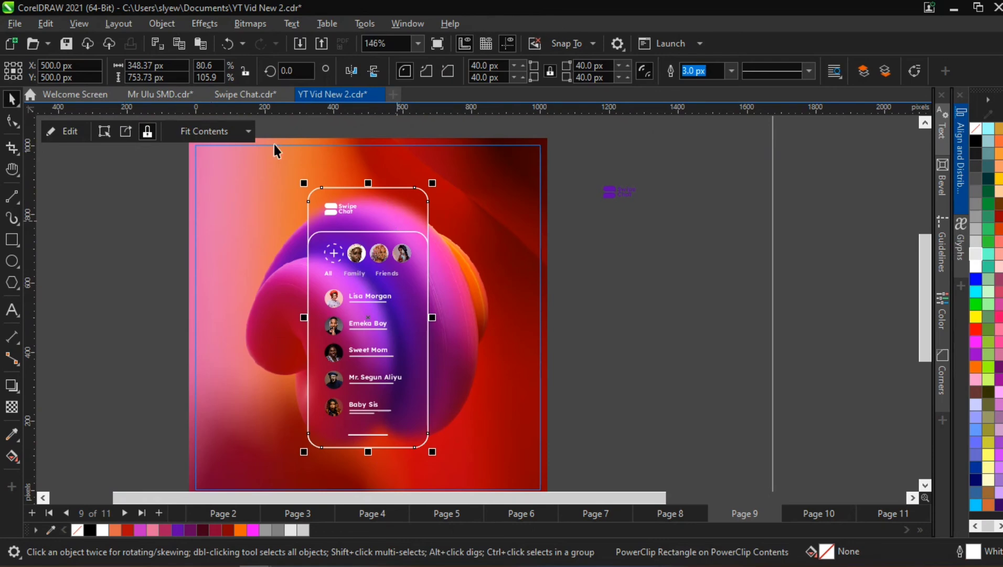
scroll(356, 192, up, 5)
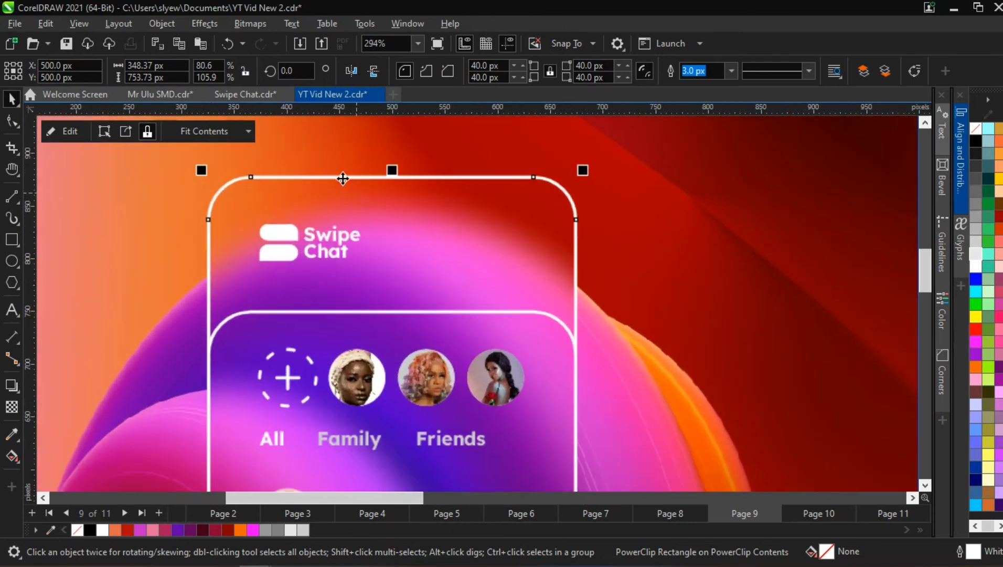
Select the phone frame and the inner rounded panel
shift+click(385, 324)
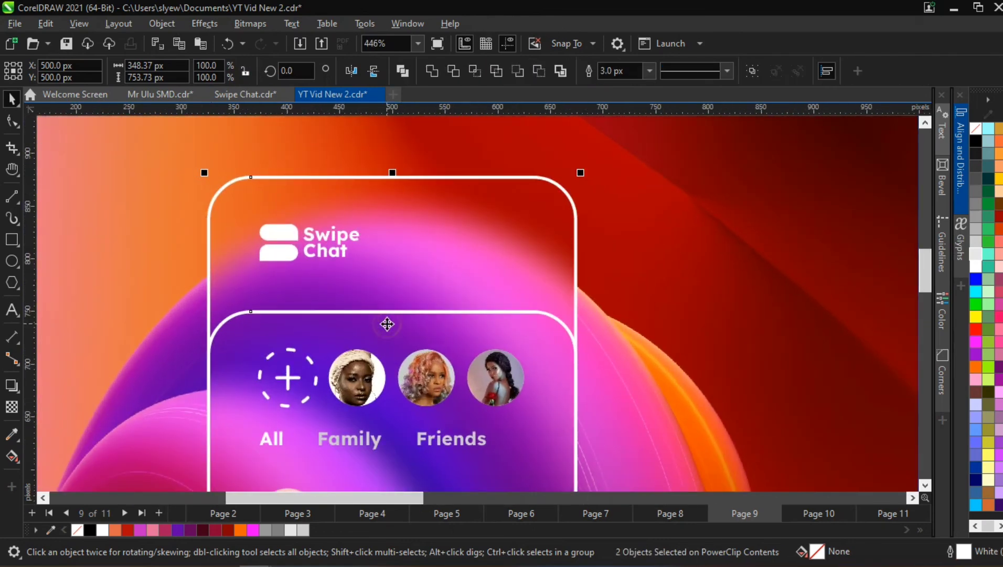
click(354, 131)
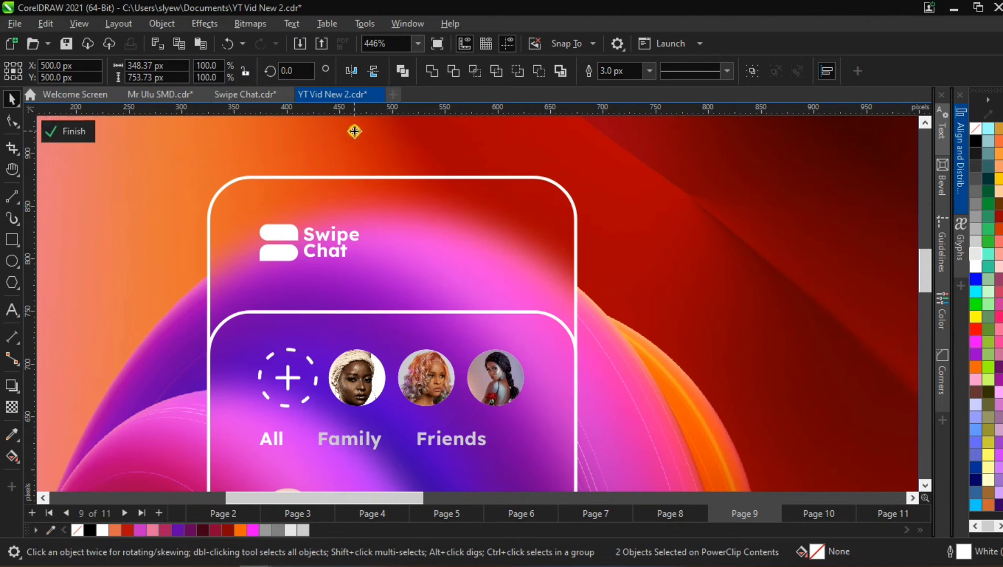
click(353, 179)
shift+click(392, 327)
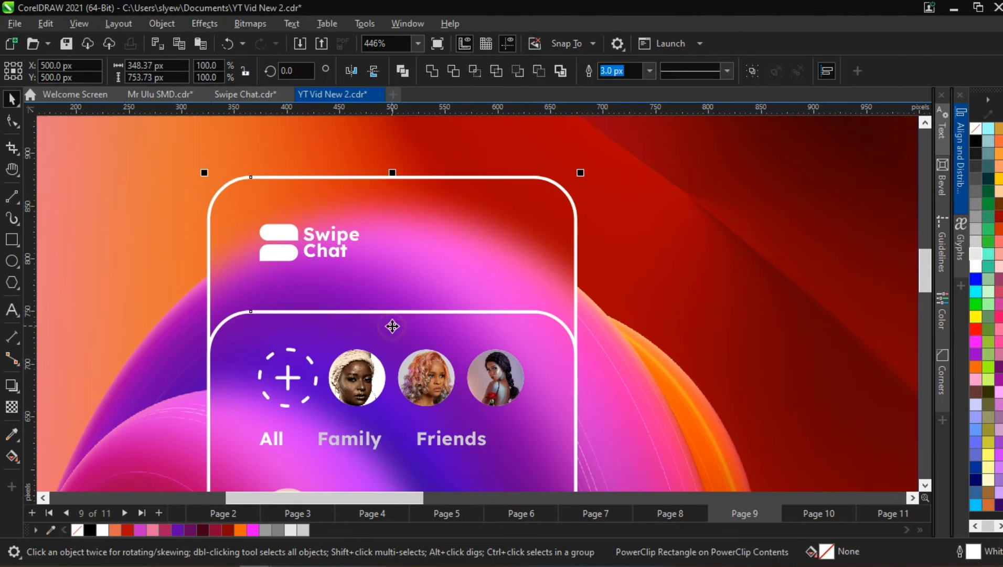
scroll(354, 275, down, 2)
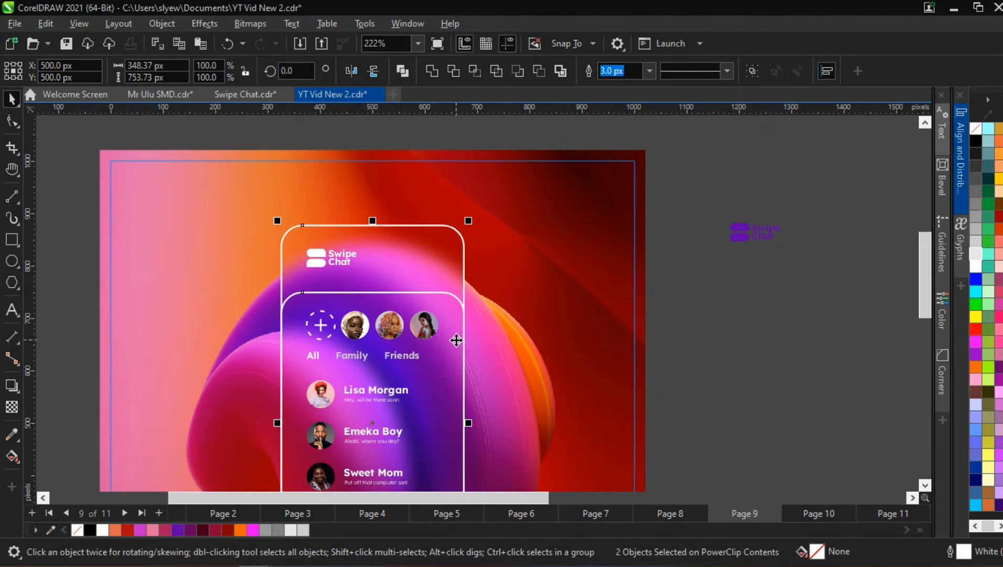
click(452, 338)
click(453, 339)
click(506, 315)
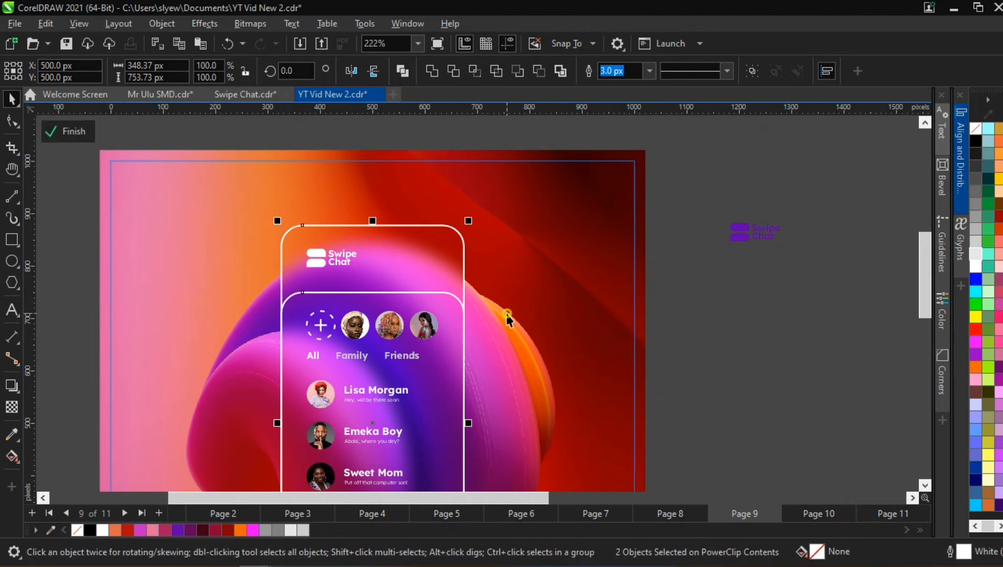
Inside the inner card, send the blurred image to the back so the fourth portrait shows
double_click(436, 345)
scroll(454, 335, up, 3)
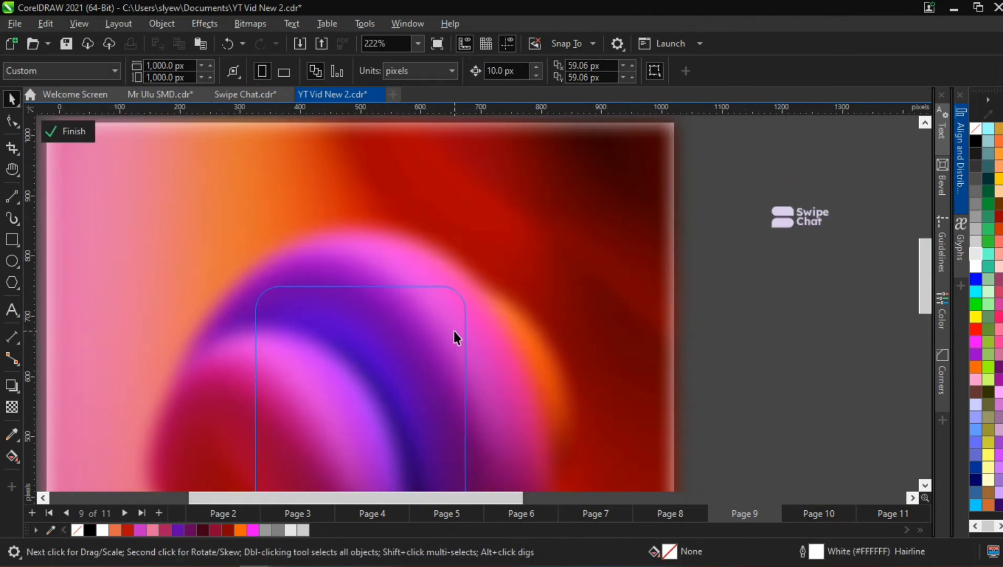
click(453, 330)
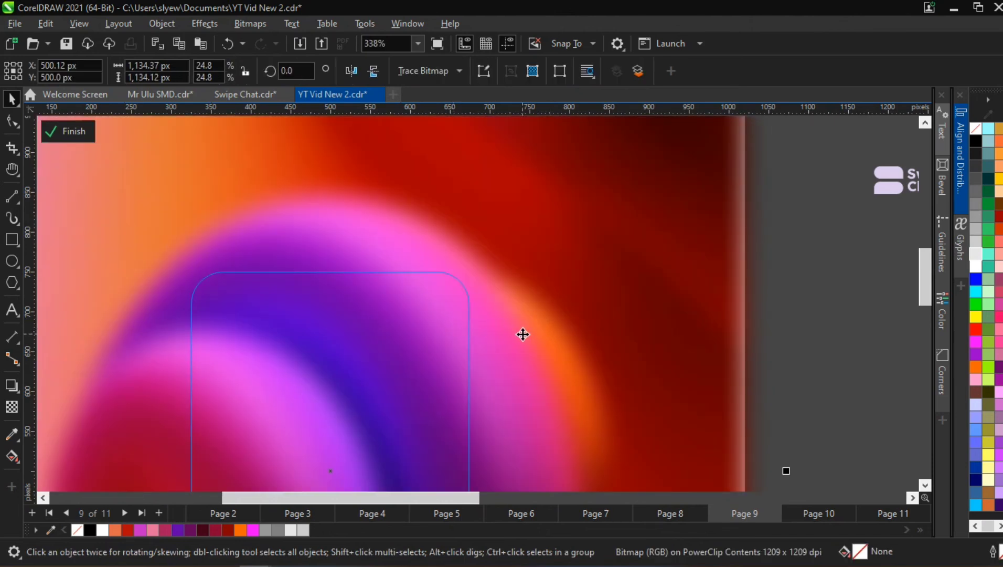
key(shift+Page_Down)
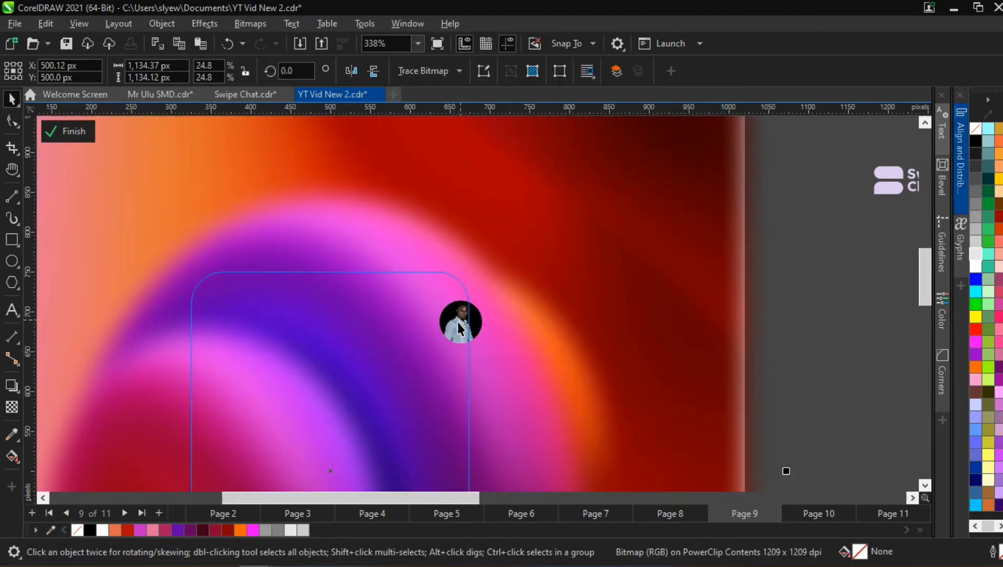
ctrl+click(851, 289)
scroll(468, 330, up, 3)
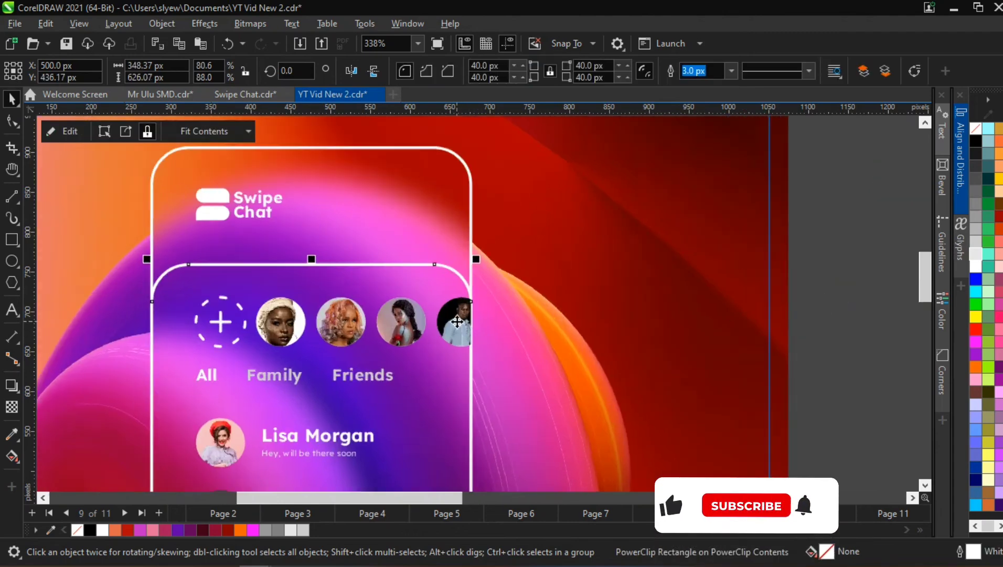
Marquee-select all of the phone mockup's objects
scroll(466, 311, down, 5)
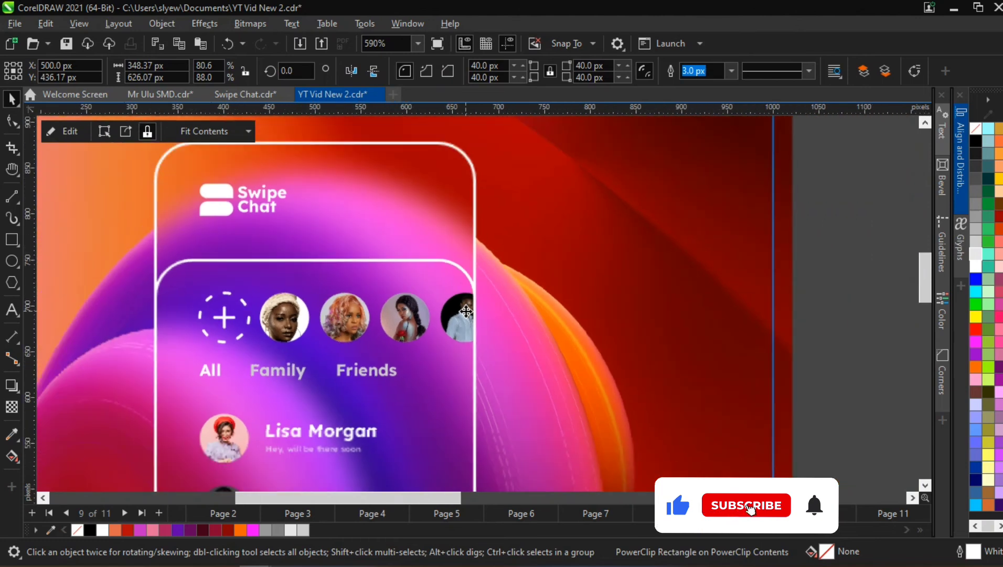
click(456, 361)
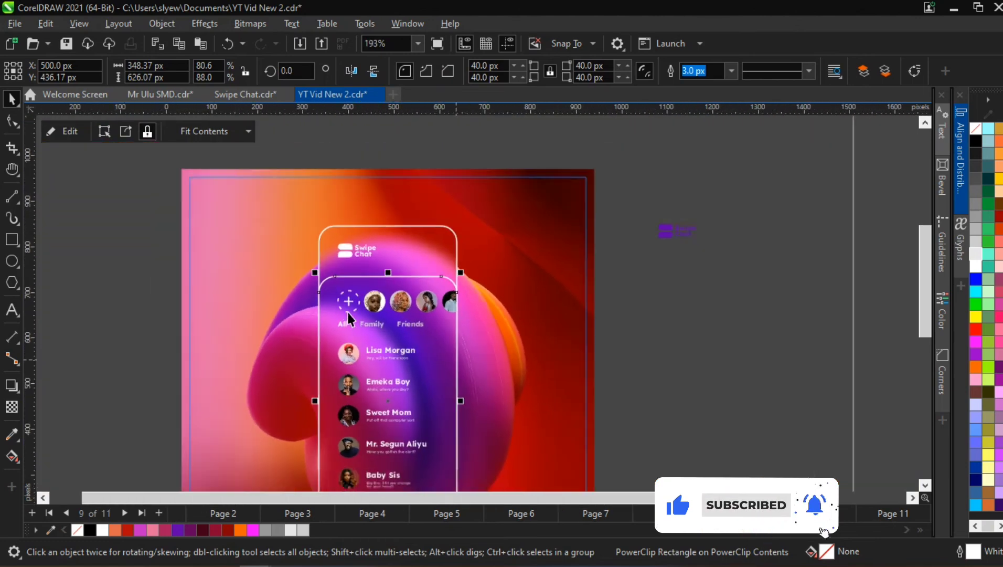
scroll(349, 317, down, 2)
scroll(385, 298, up, 3)
scroll(387, 296, up, 1)
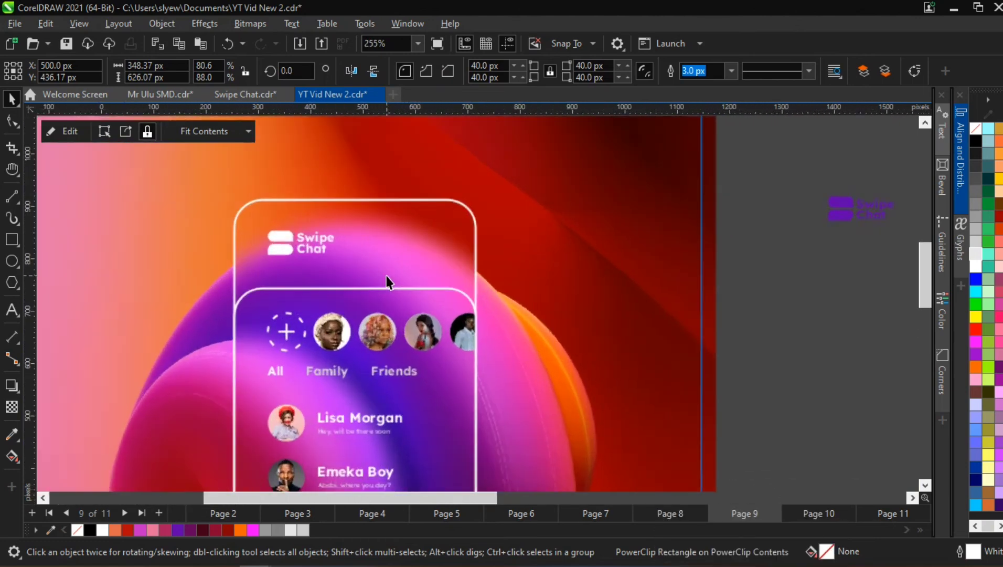
scroll(388, 286, down, 3)
drag(171, 226, 457, 481)
drag(414, 350, 154, 344)
Recolour the Family and Friends labels with the 10% Black swatch
scroll(423, 349, up, 1)
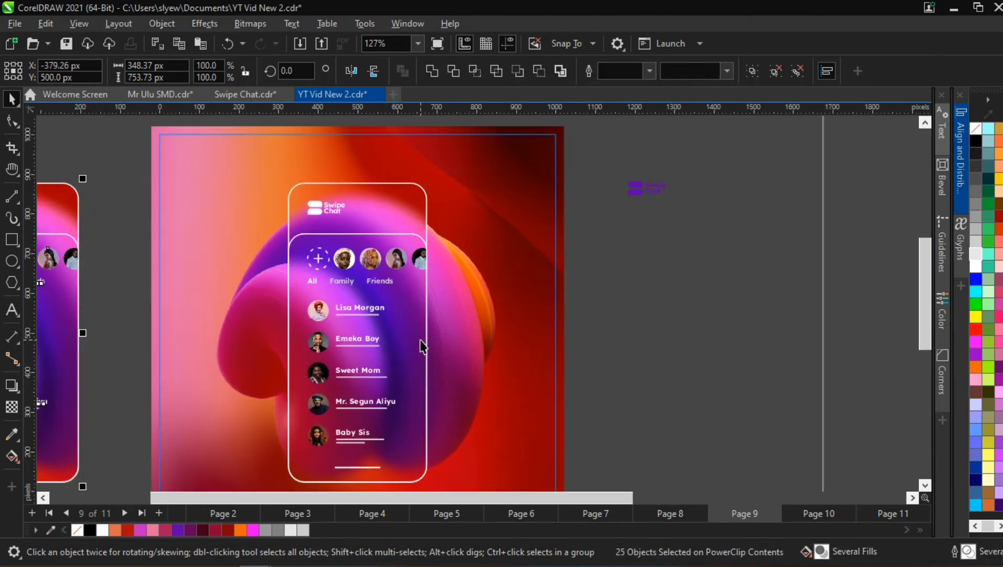
scroll(400, 279, up, 1)
scroll(299, 257, up, 2)
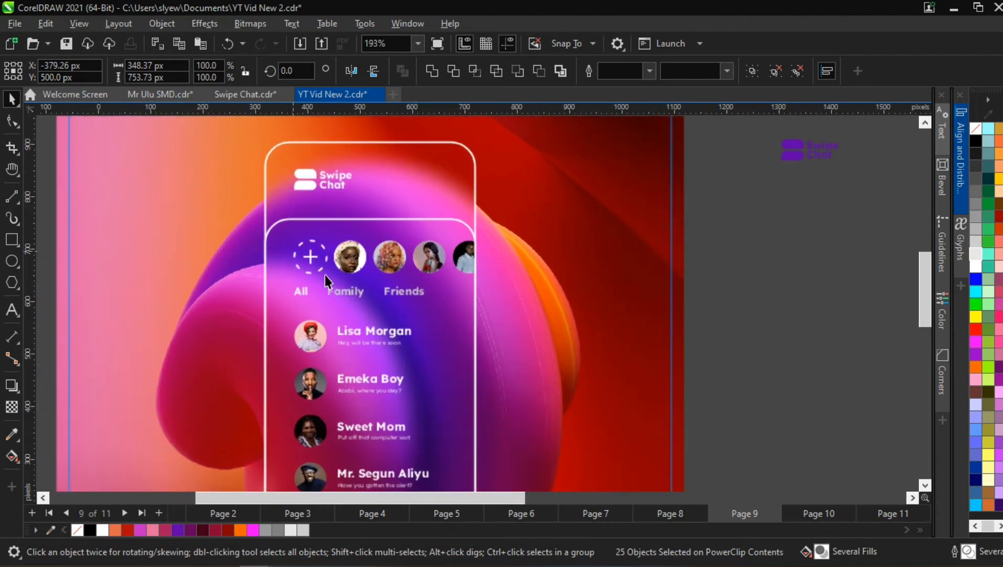
click(351, 298)
shift+click(414, 299)
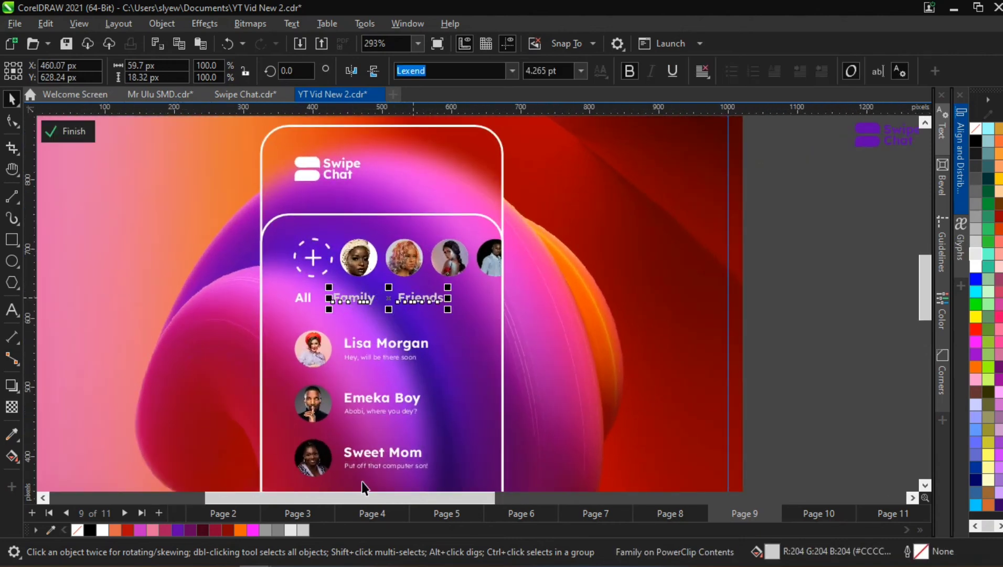
click(289, 528)
Select the background image behind the labels and finish editing the clipped contents
scroll(432, 341, down, 1)
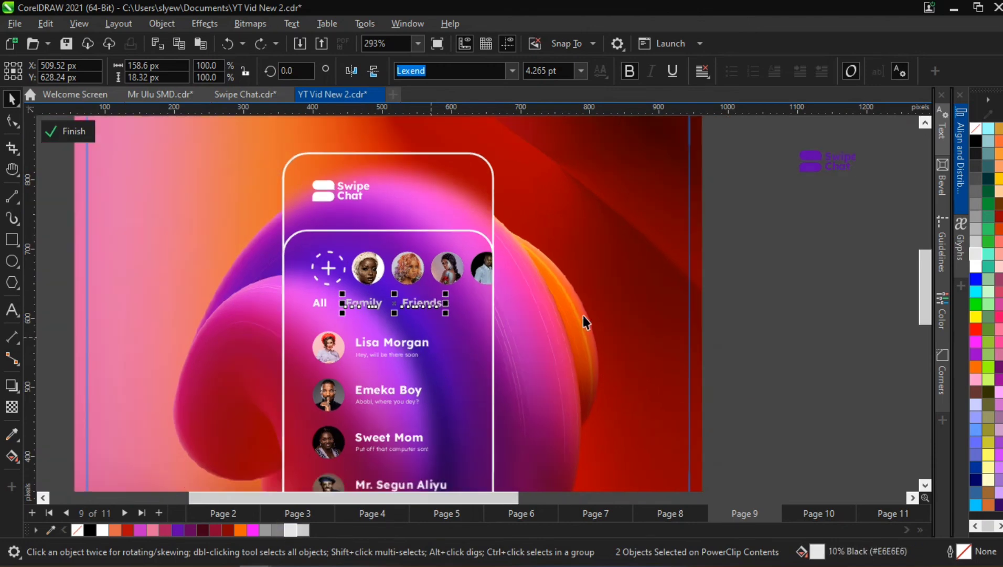
click(583, 315)
scroll(424, 231, up, 3)
scroll(397, 192, down, 1)
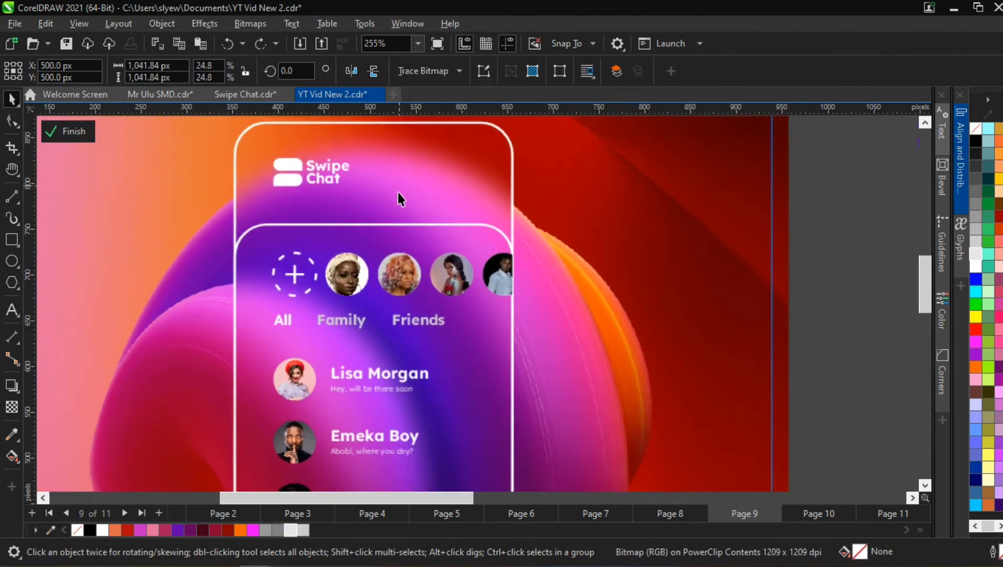
scroll(397, 192, down, 1)
click(384, 149)
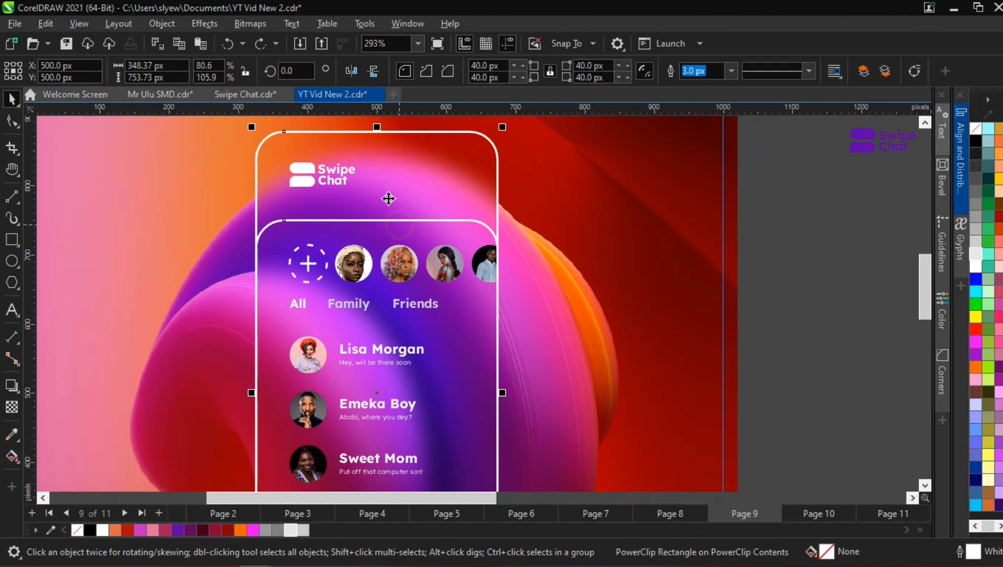
Convert the phone frame's white outline into a filled object and reselect the outer frame curve
click(170, 26)
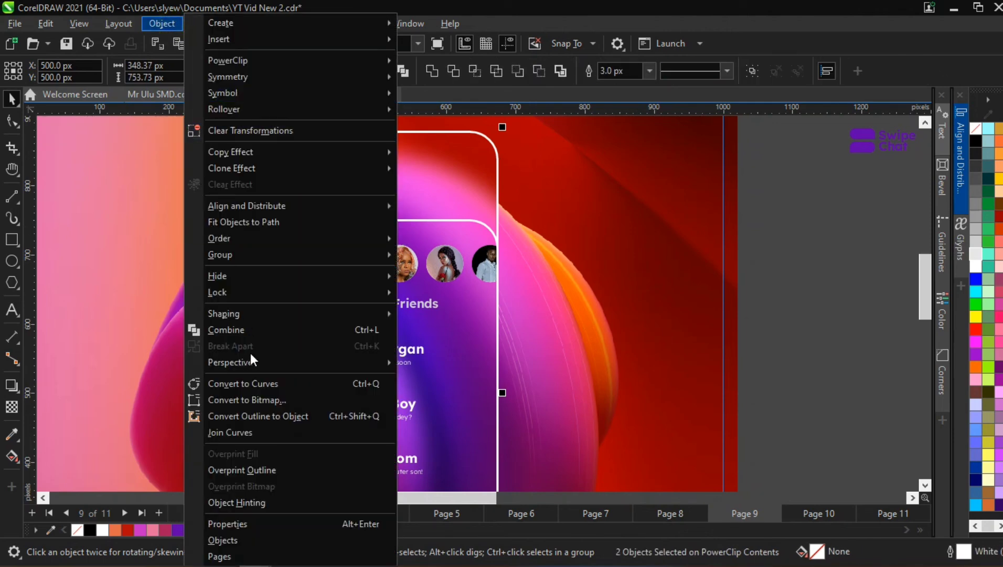
click(264, 416)
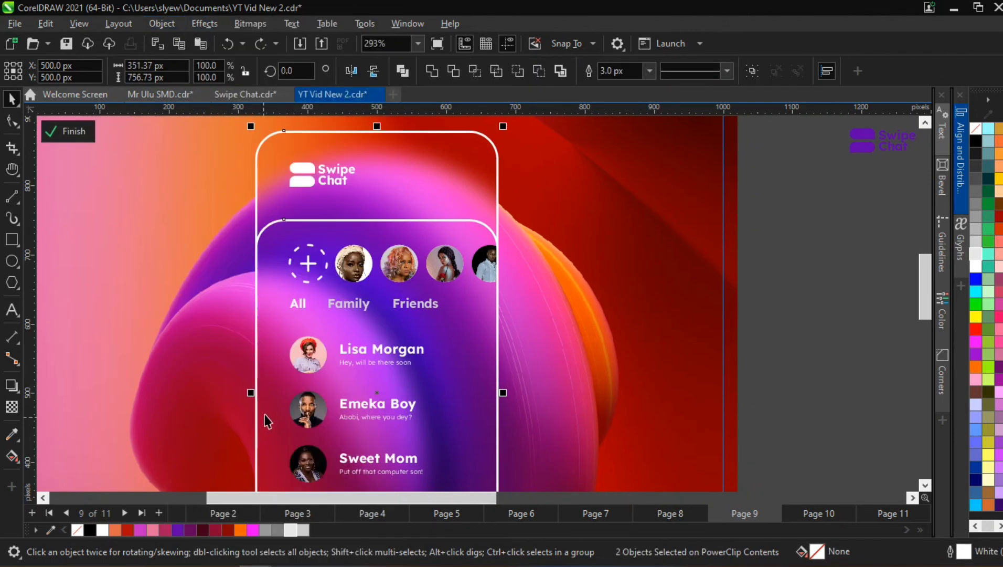
click(829, 171)
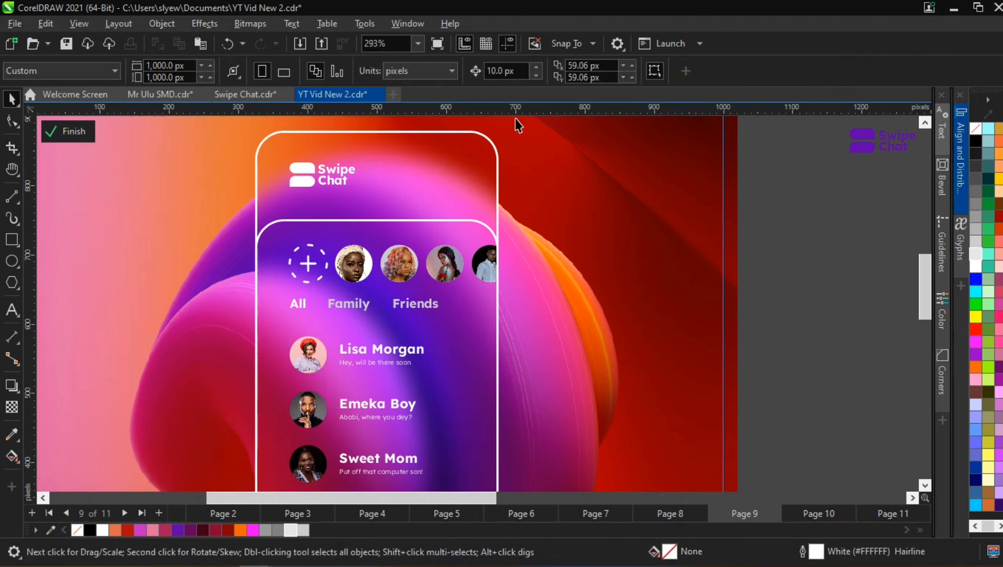
click(495, 143)
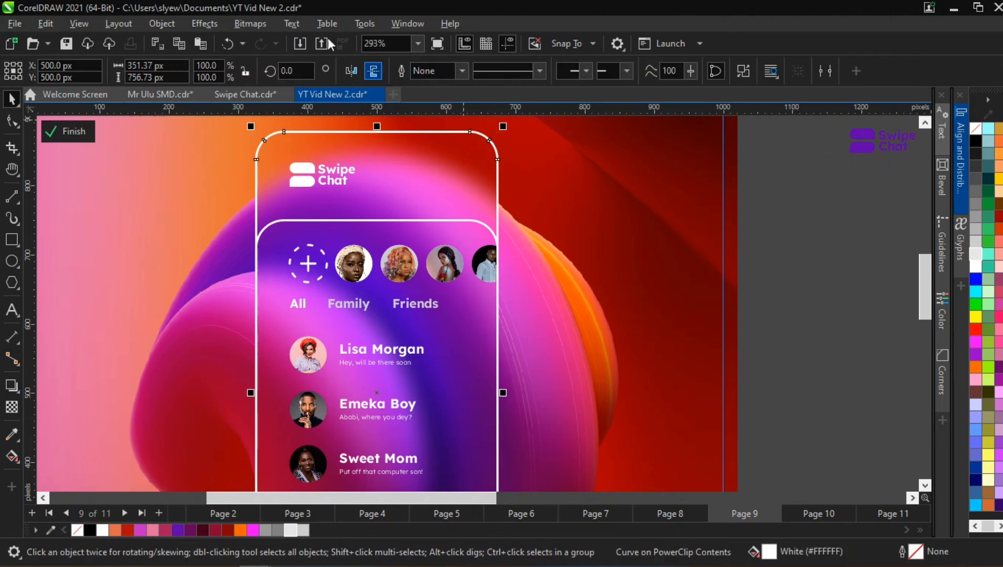
click(214, 23)
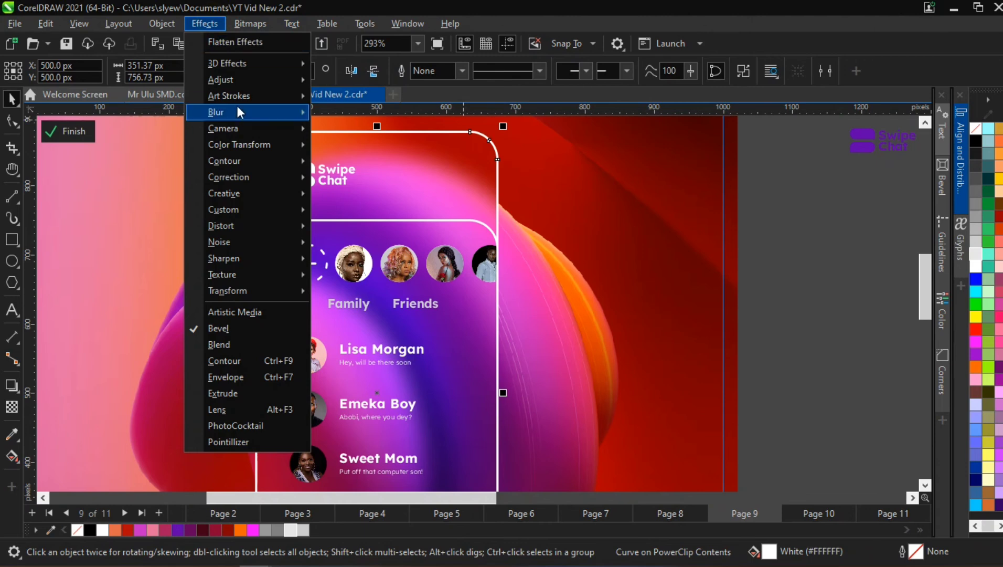
Give the outer phone frame a 1.0-pixel Gaussian Blur, after trying 0.5 and 0.8
mouse_move(239, 109)
click(371, 146)
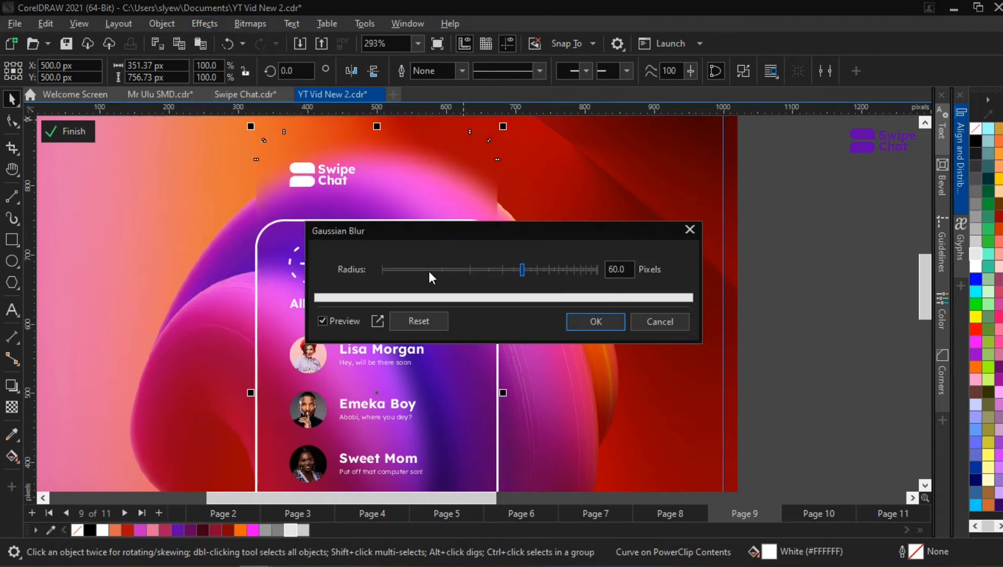
drag(428, 270, 389, 269)
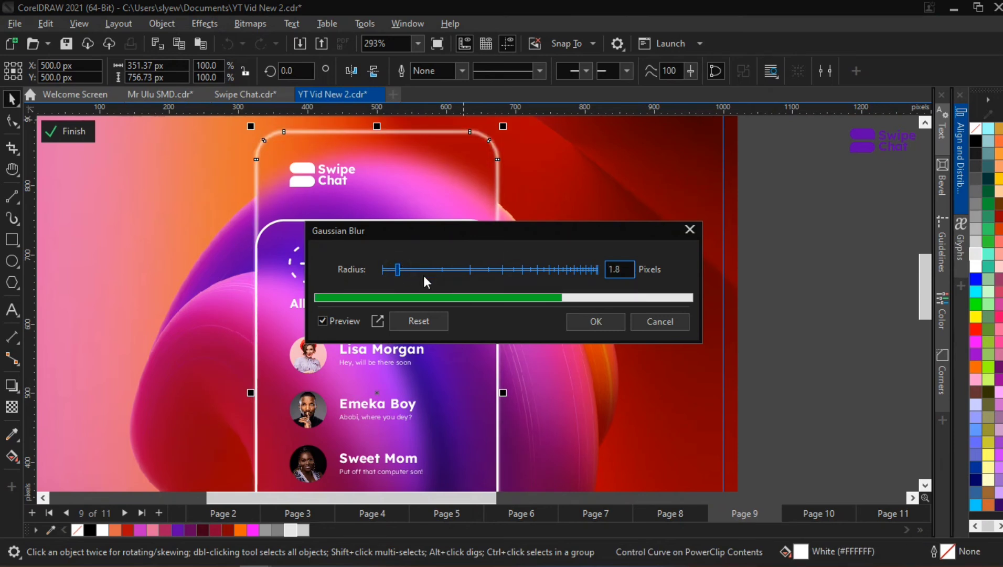
double_click(618, 268)
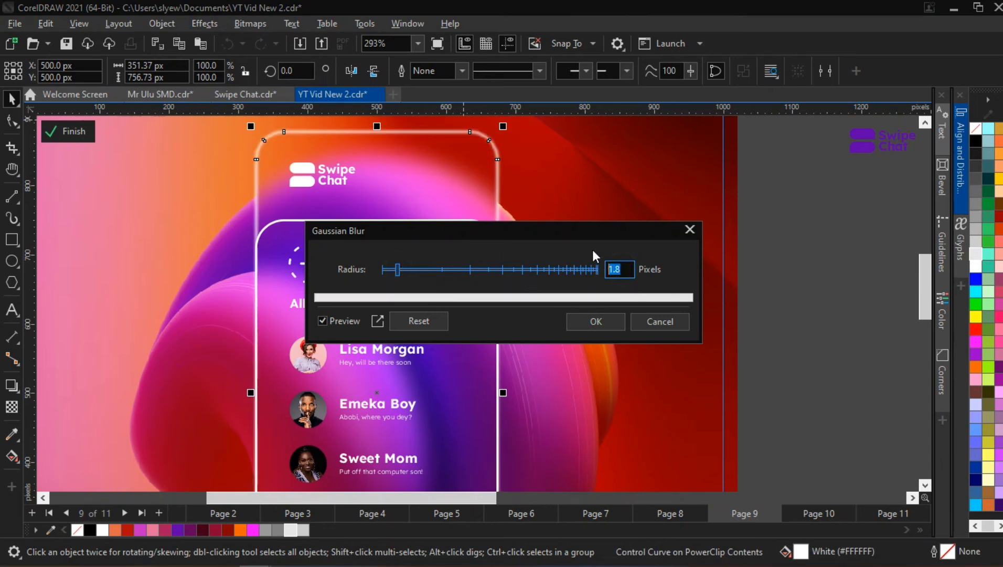
text(0.5)
click(540, 309)
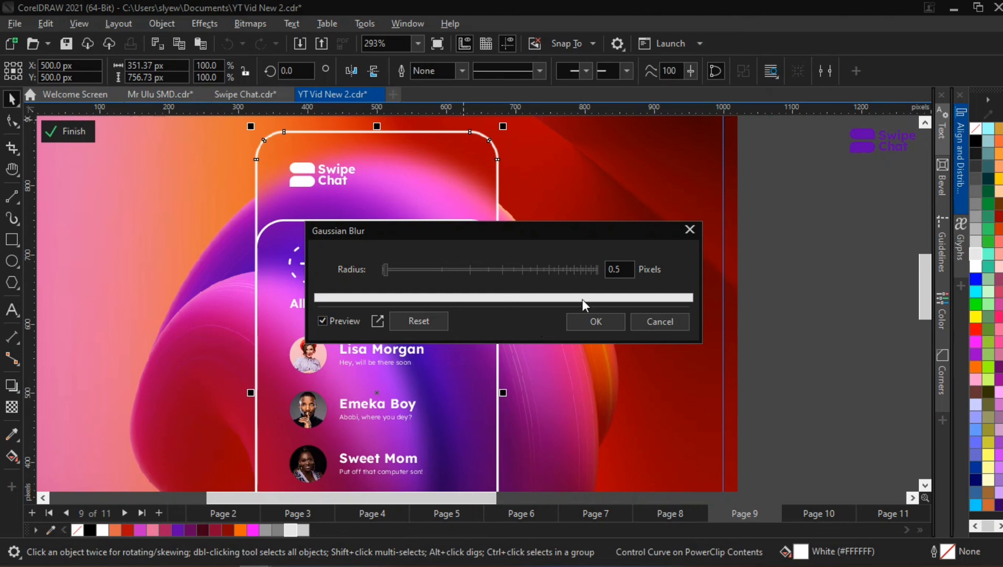
double_click(618, 269)
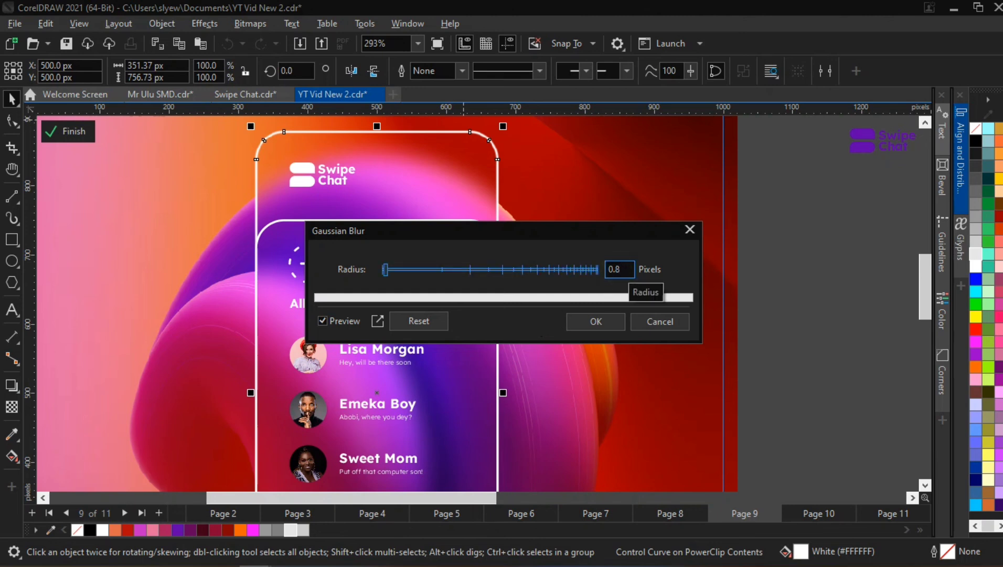
text(0.8)
click(519, 327)
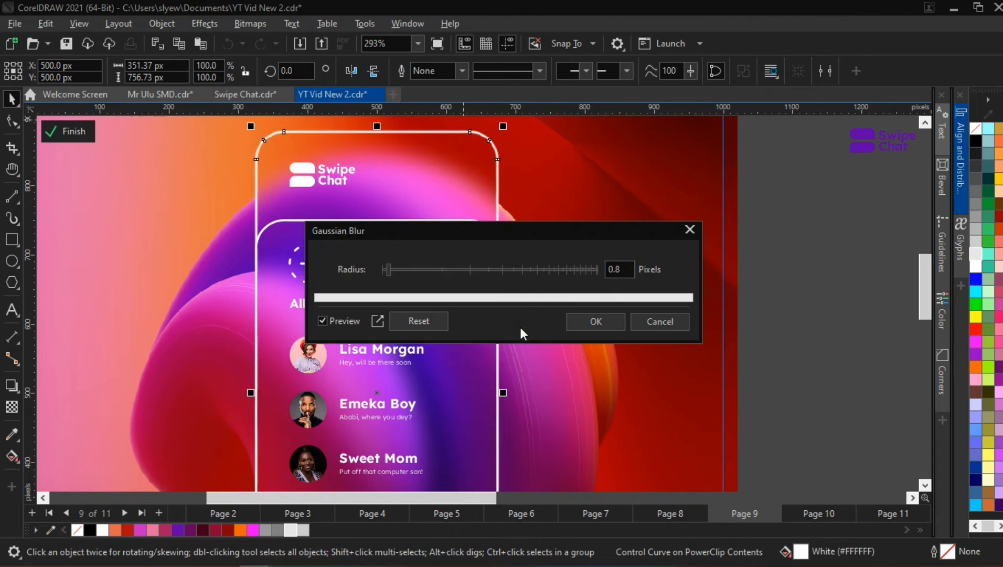
double_click(623, 270)
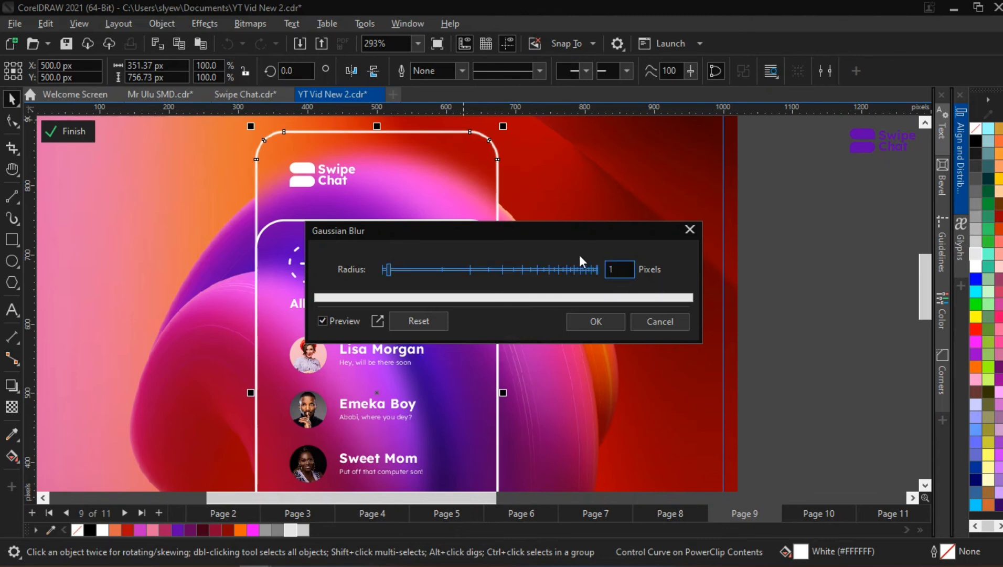
click(512, 319)
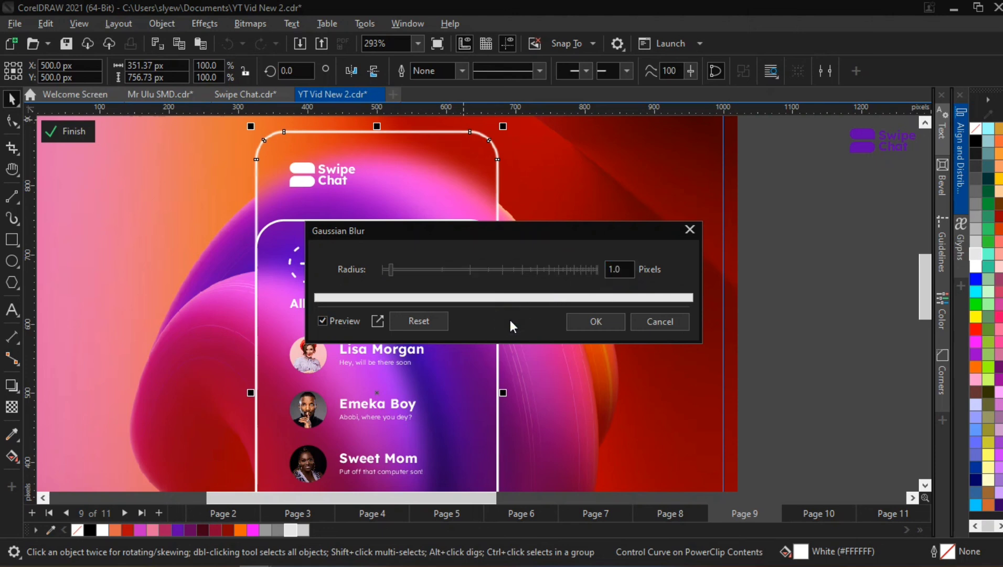
click(595, 322)
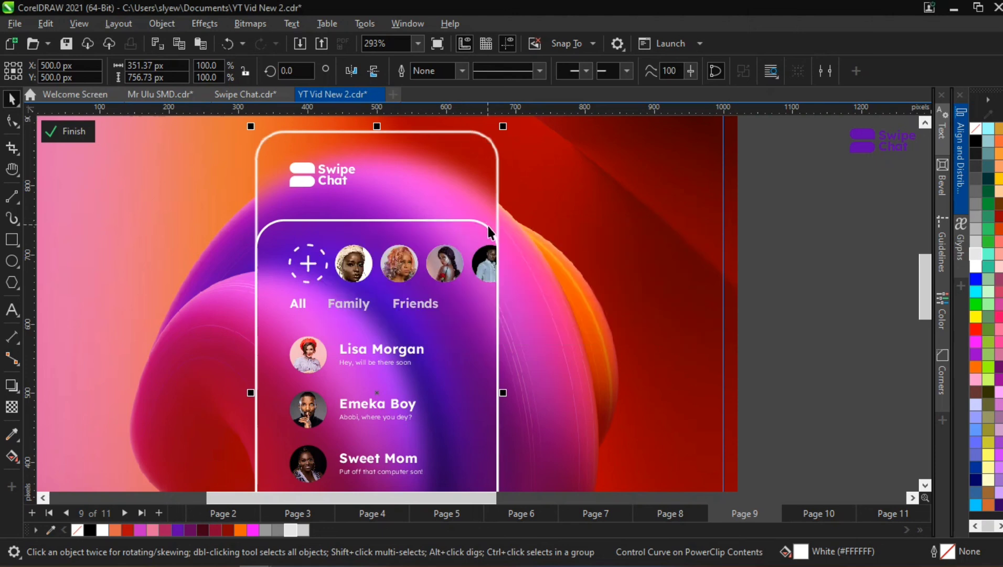
click(487, 227)
Apply a 1.0-pixel Gaussian Blur to the inner rounded card outline
click(214, 23)
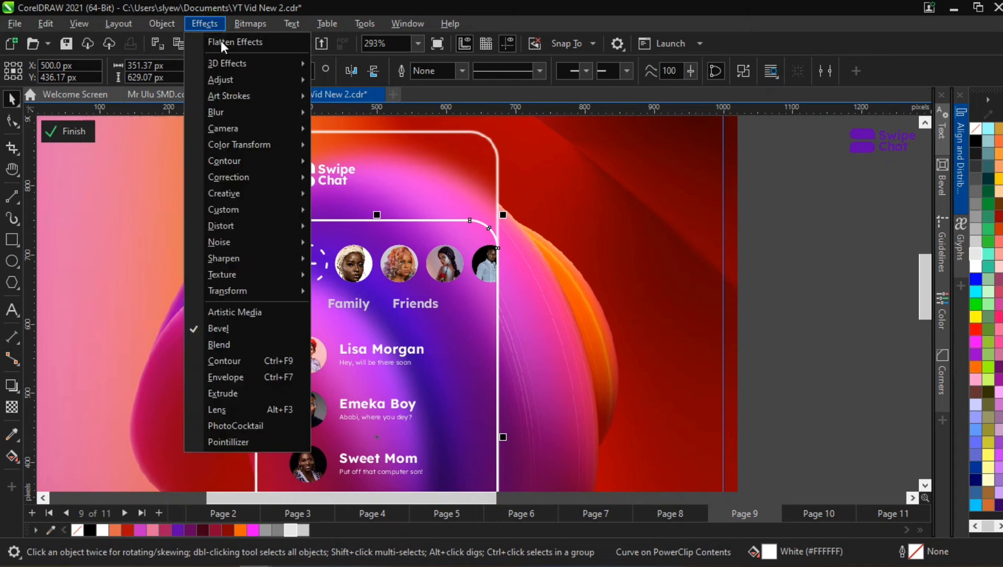
mouse_move(292, 111)
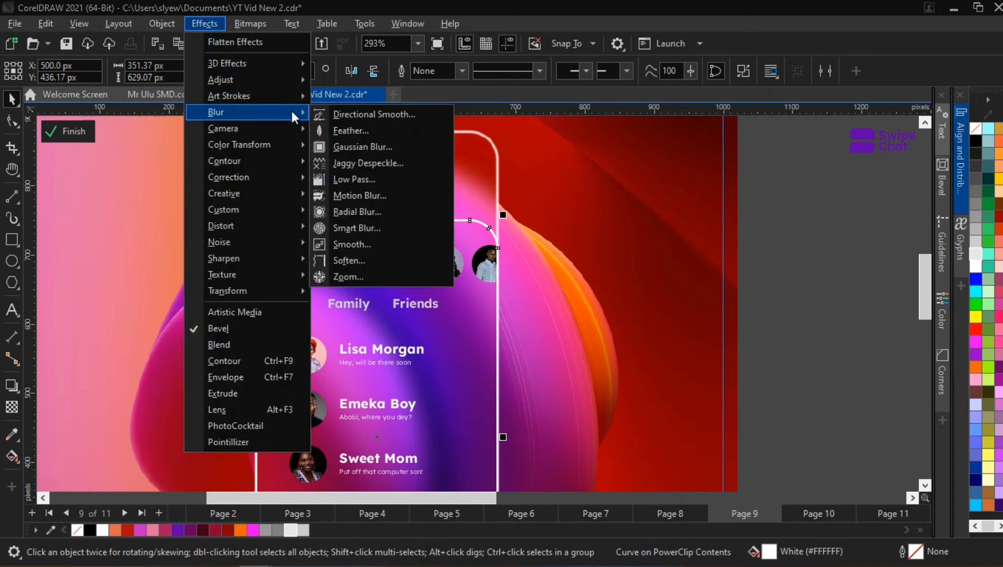
click(372, 147)
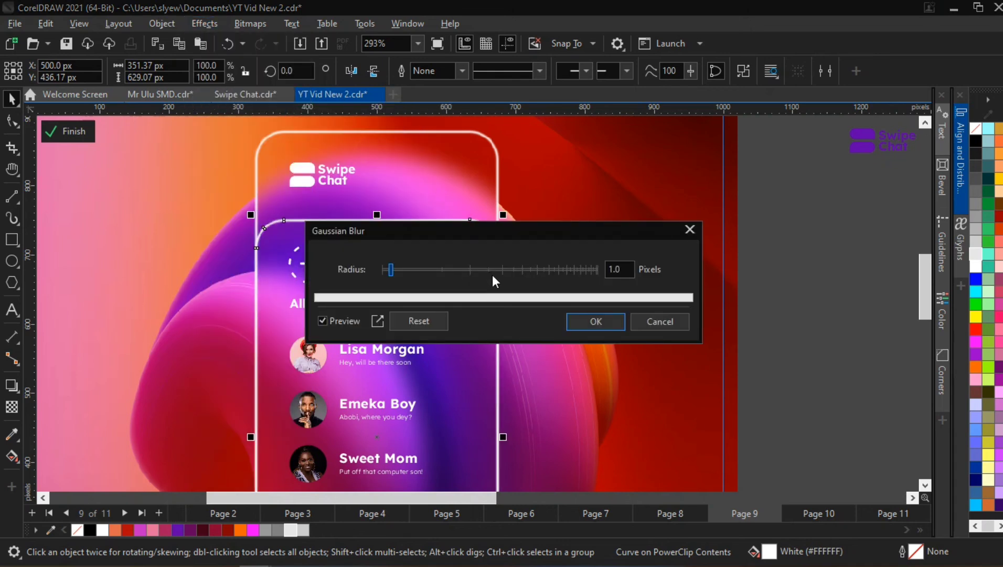
click(570, 318)
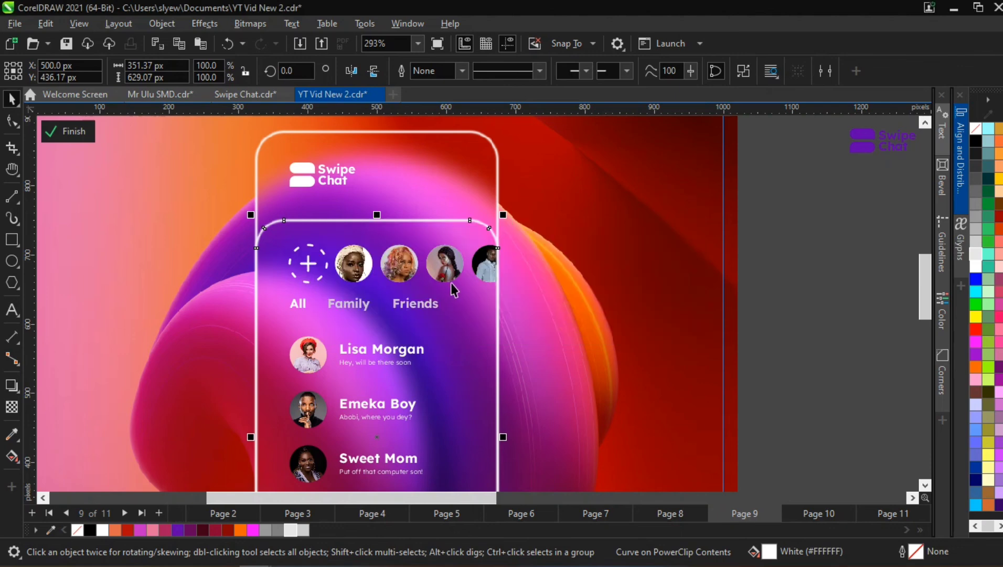
scroll(451, 283, down, 5)
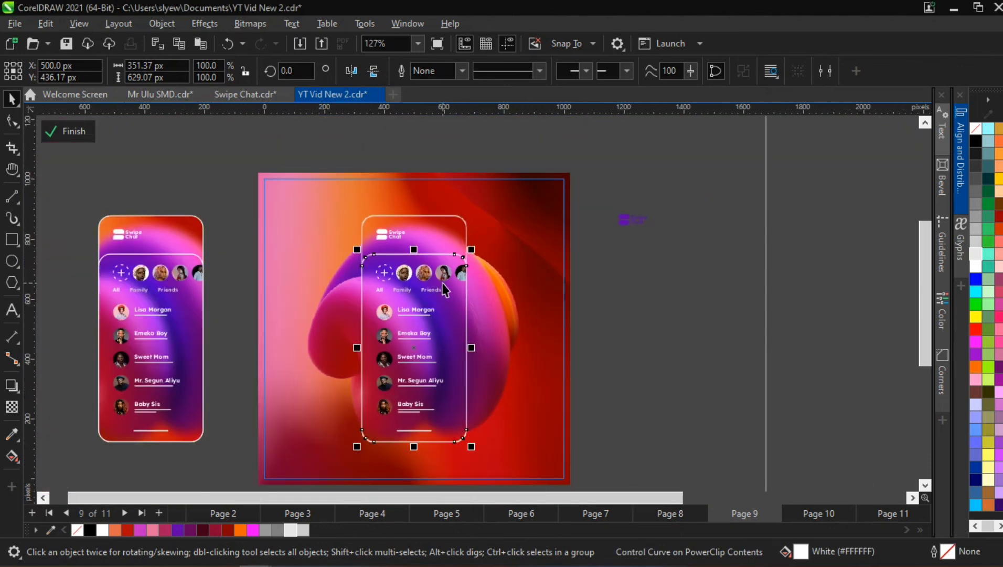
scroll(471, 215, up, 6)
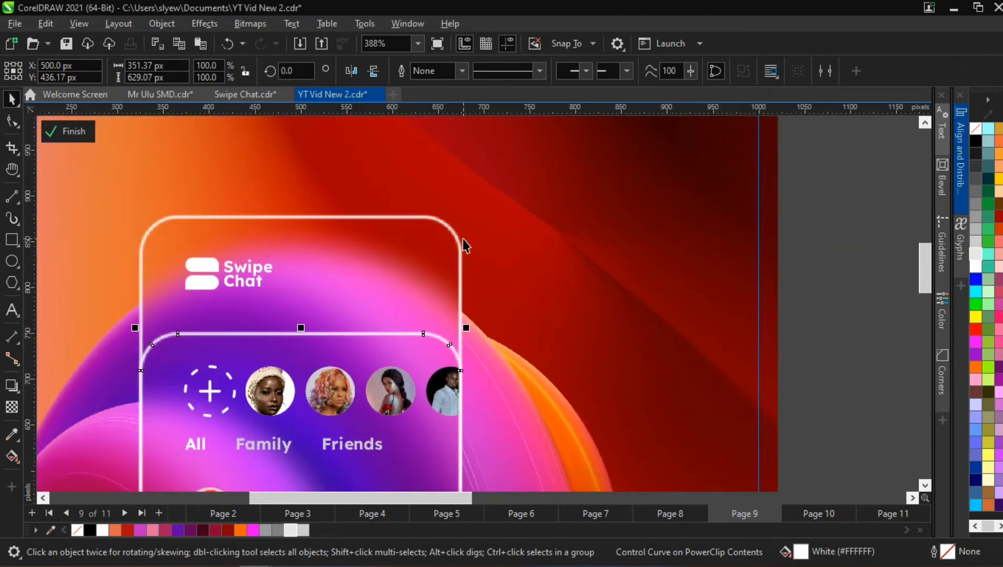
scroll(462, 238, up, 5)
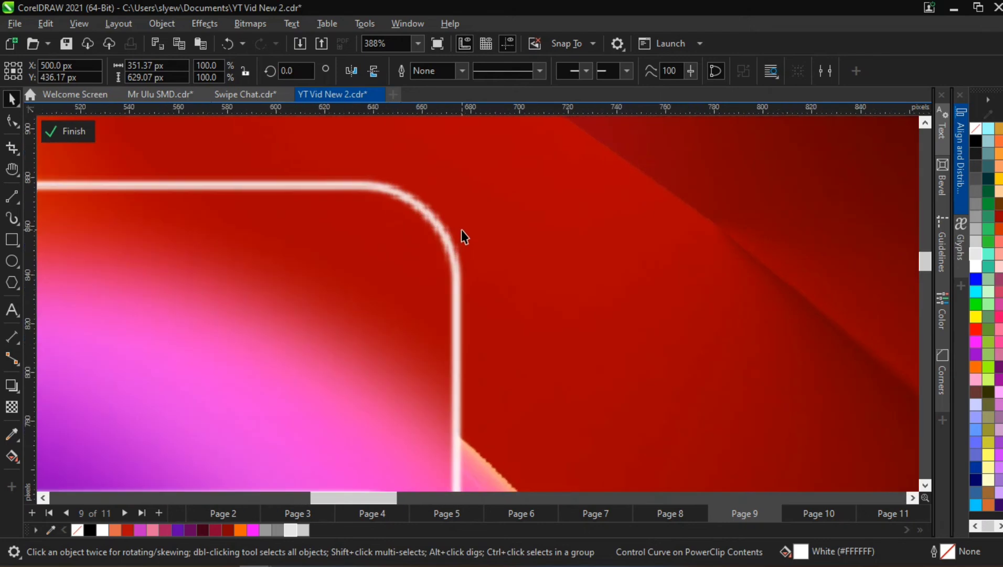
click(79, 23)
click(109, 44)
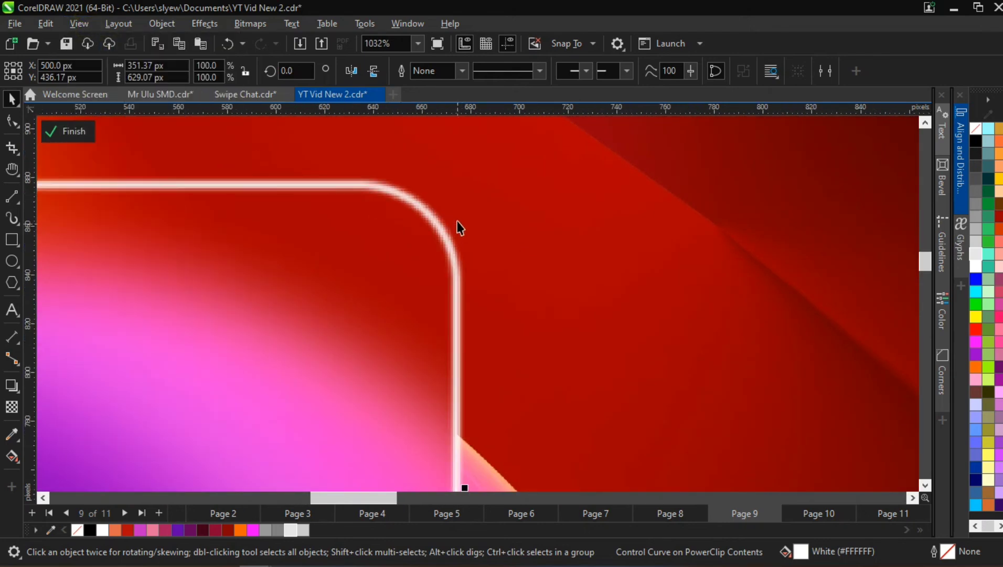
scroll(458, 219, up, 2)
scroll(458, 220, down, 5)
scroll(457, 230, down, 5)
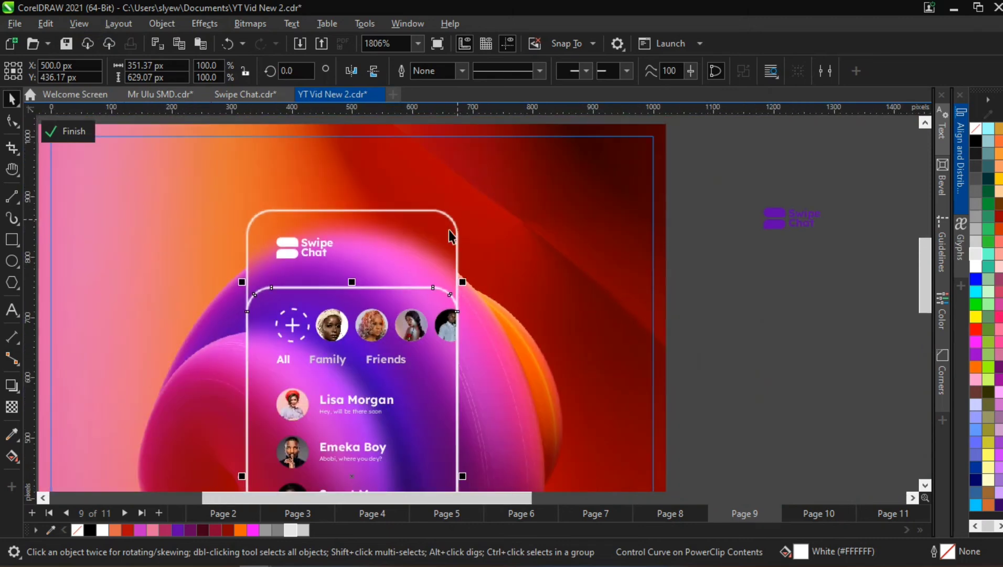
scroll(423, 290, down, 5)
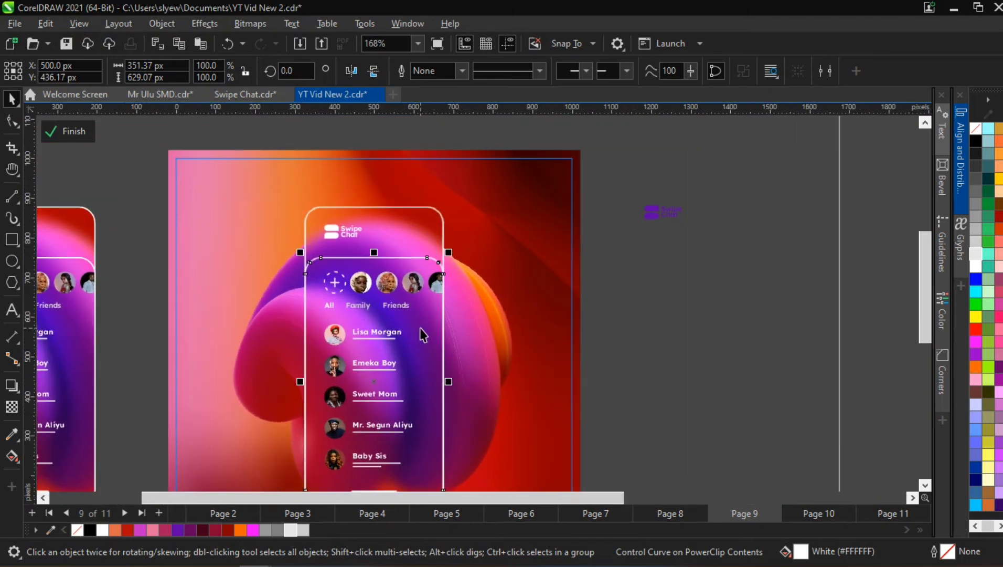
click(421, 328)
shift+click(408, 223)
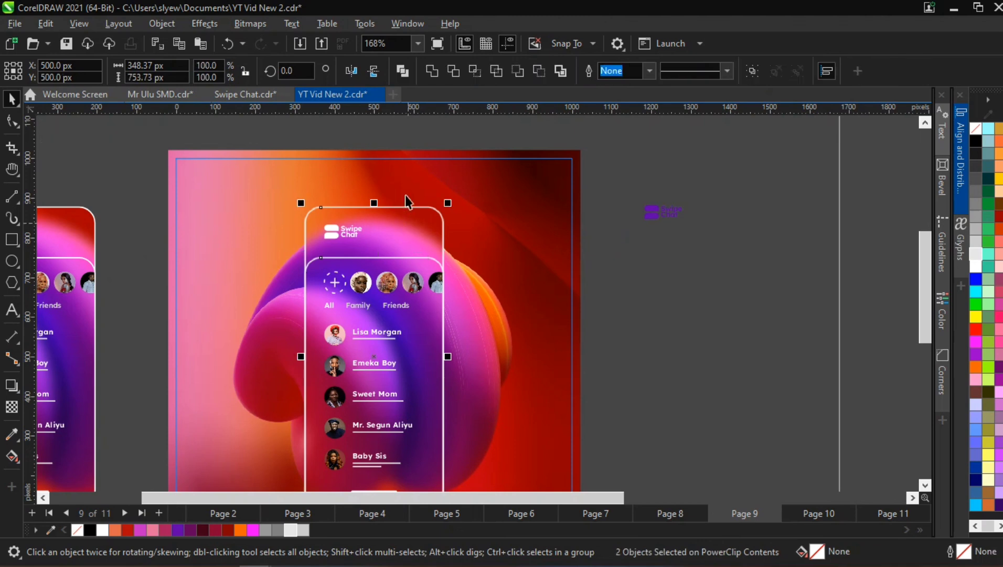
click(251, 24)
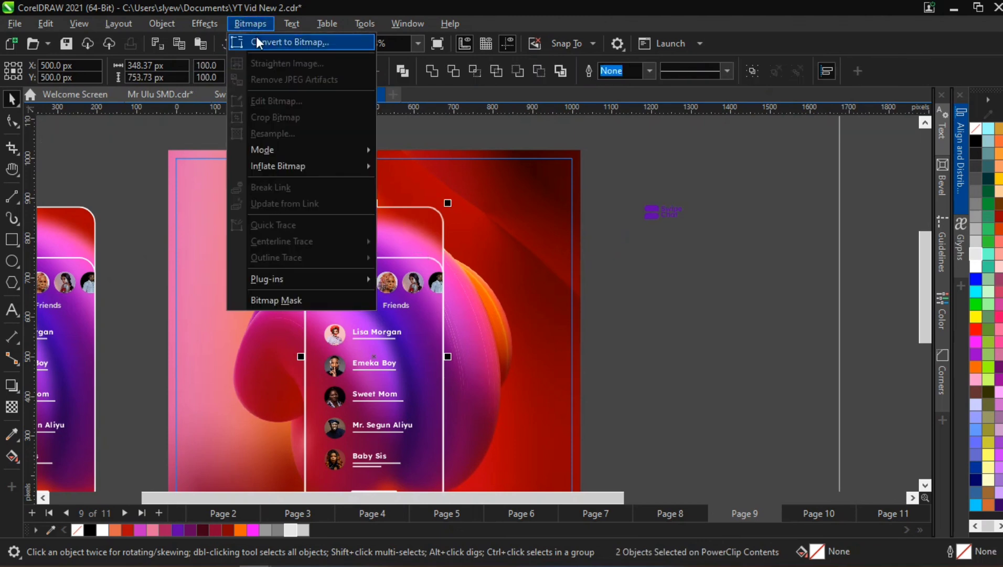
click(257, 39)
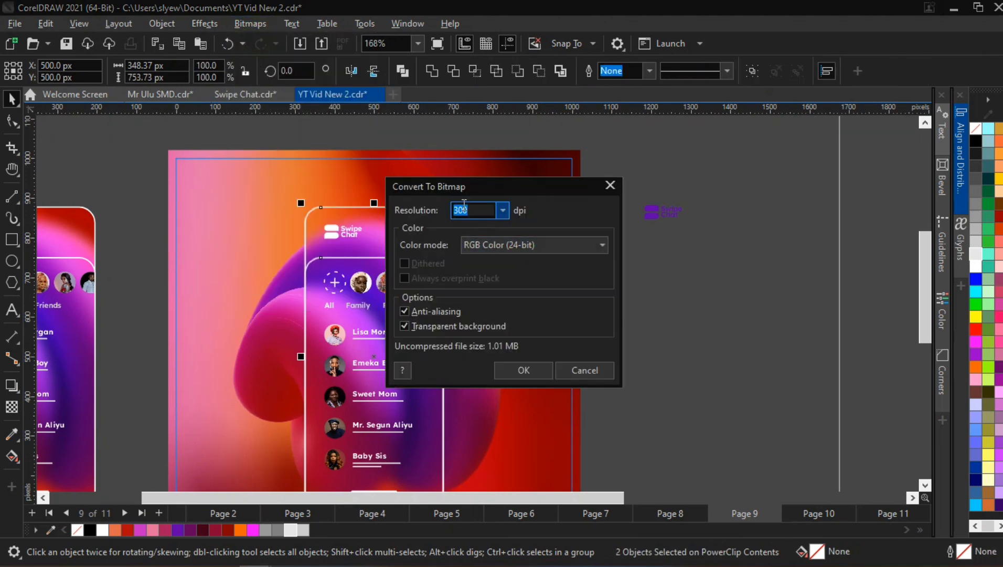
click(453, 210)
text(10)
key(Return)
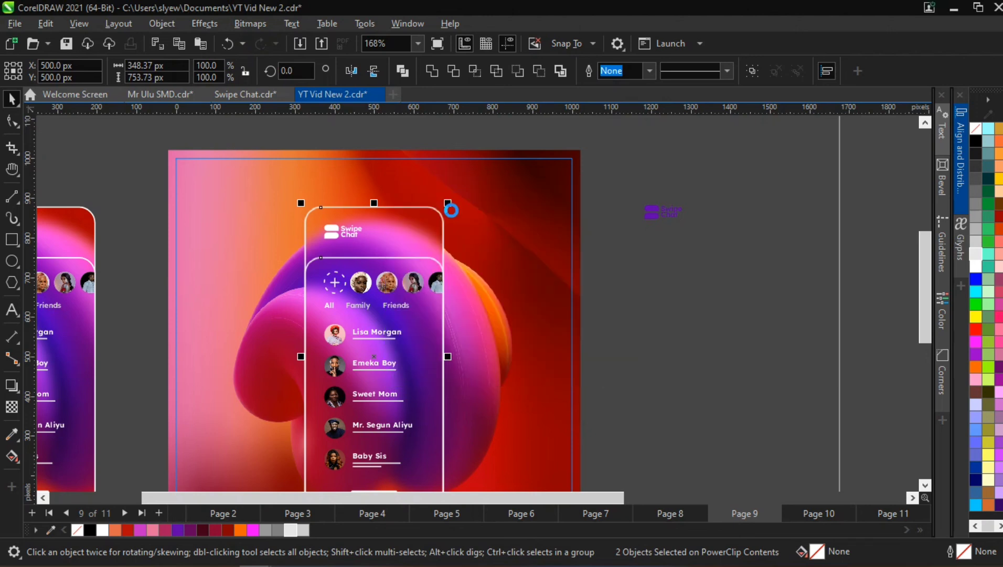
scroll(409, 235, up, 2)
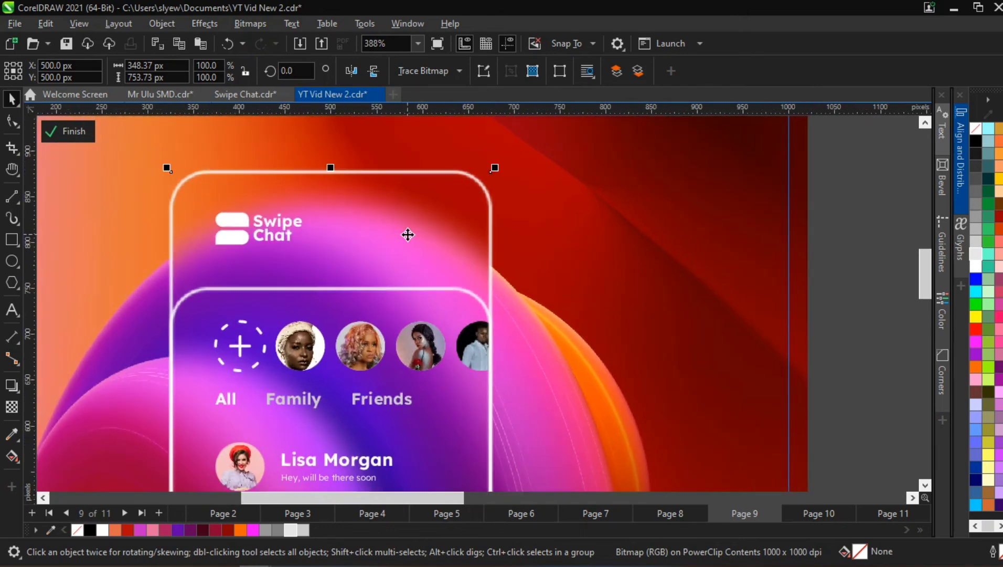
scroll(407, 234, down, 2)
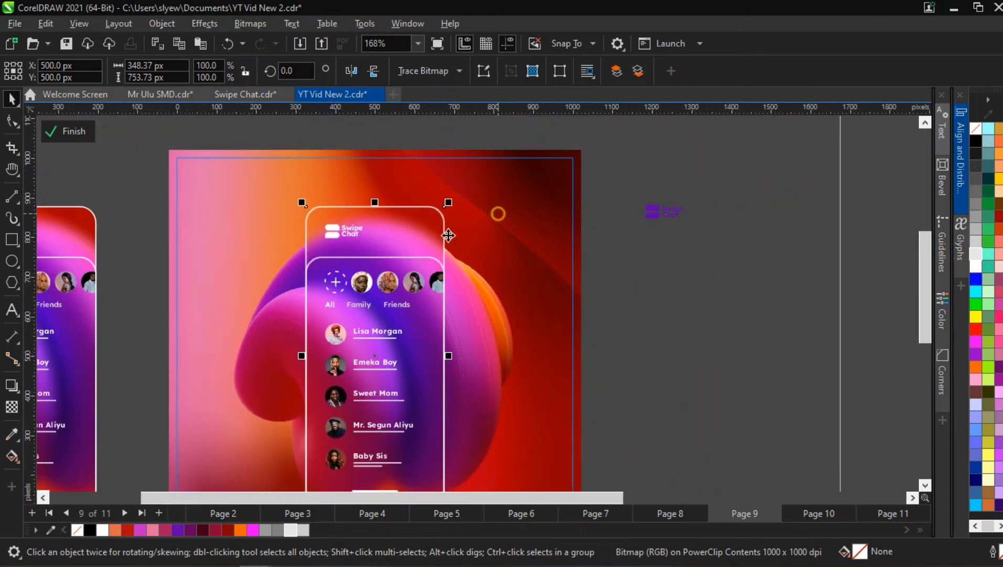
drag(423, 237, 453, 235)
key(ctrl+z)
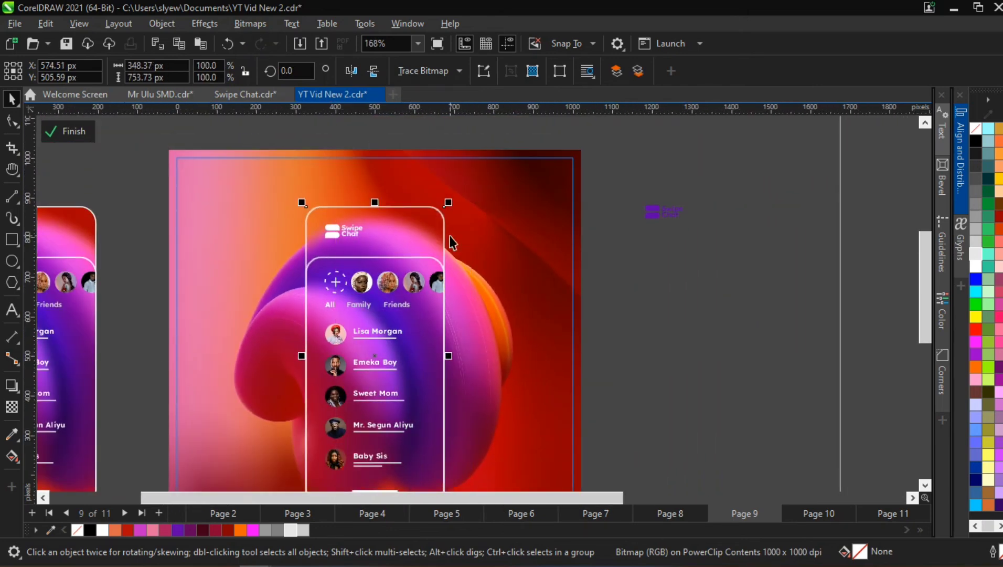
key(ctrl+z)
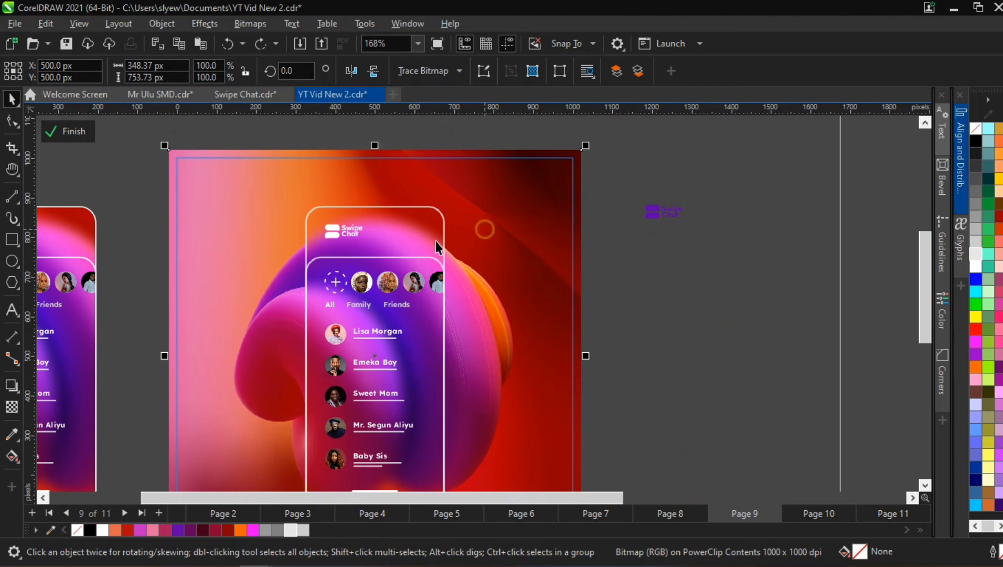
click(436, 241)
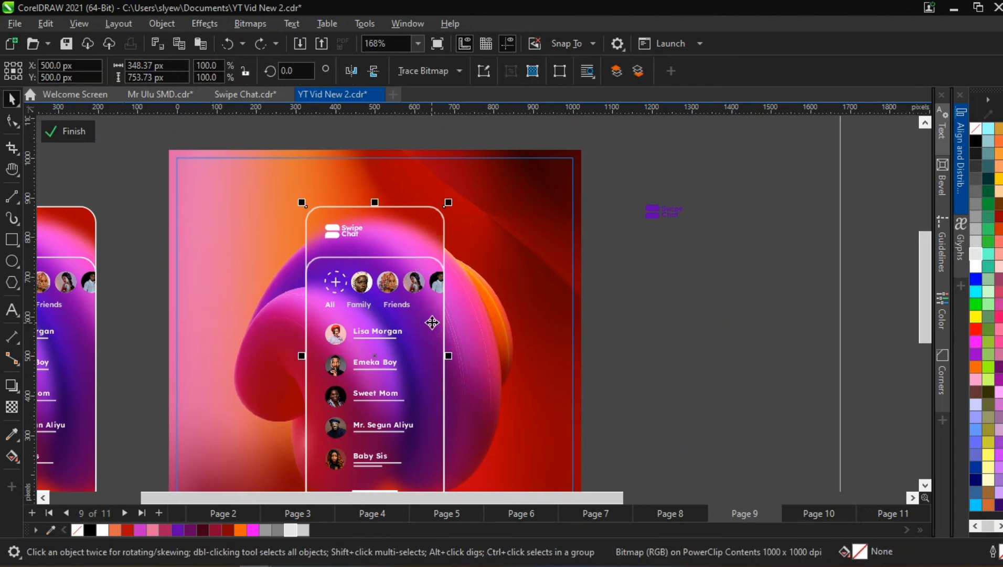
drag(432, 322, 345, 316)
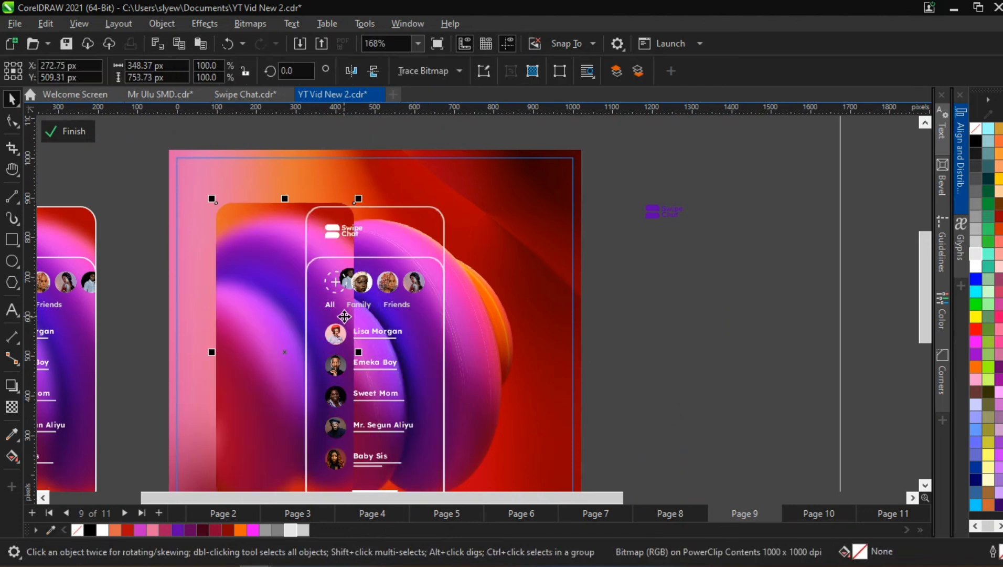
key(ctrl+z)
click(343, 316)
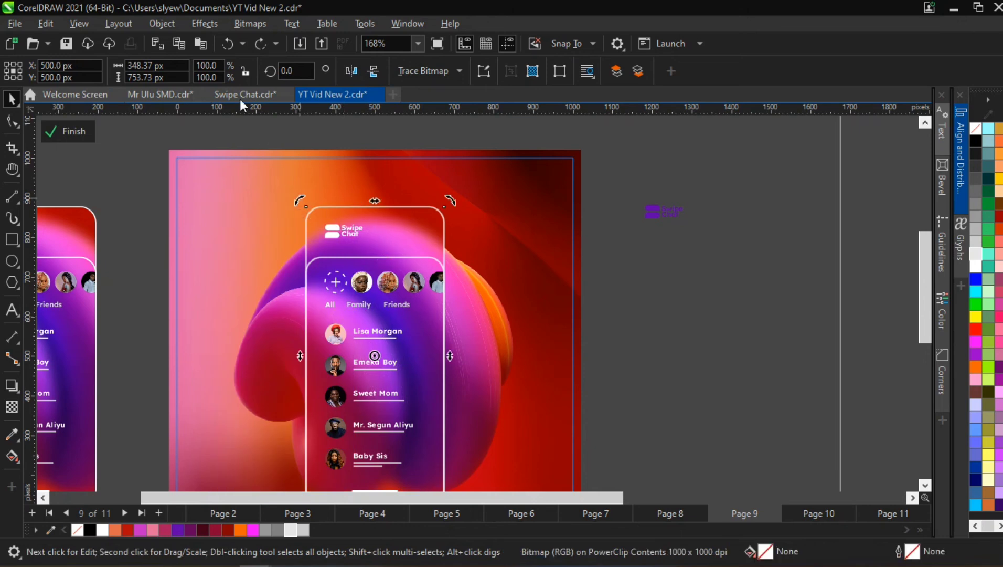
Add Gaussian noise with level 60 and density 60 to the blurred background bitmap
click(204, 23)
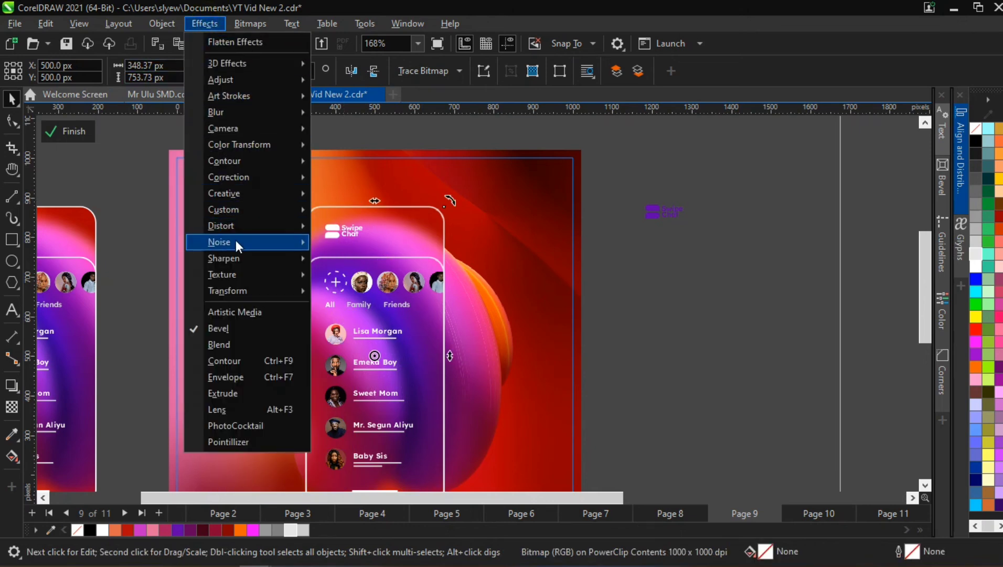
mouse_move(236, 242)
click(351, 243)
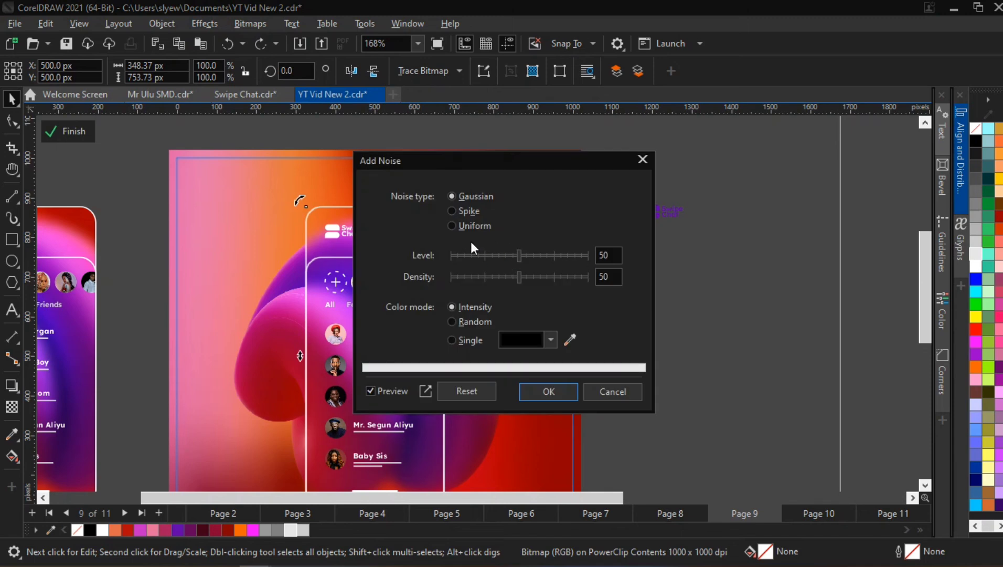
drag(602, 252, 594, 276)
text(6)
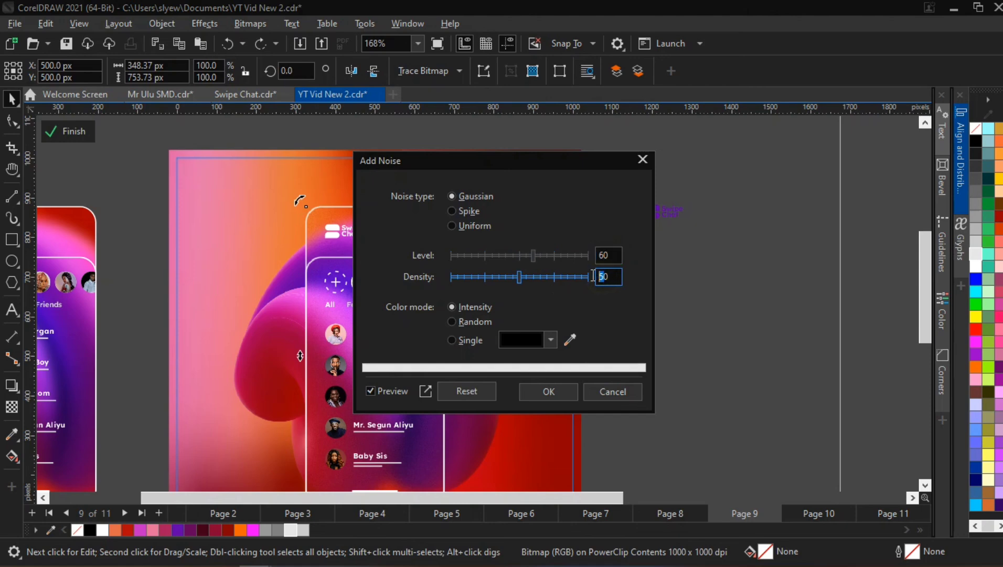
text(6)
click(335, 304)
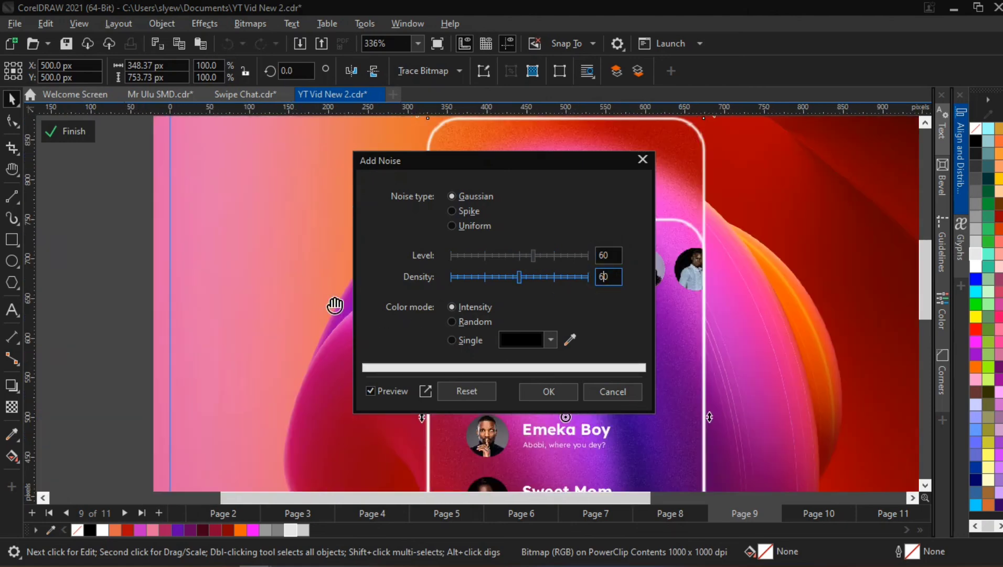
drag(604, 482, 255, 388)
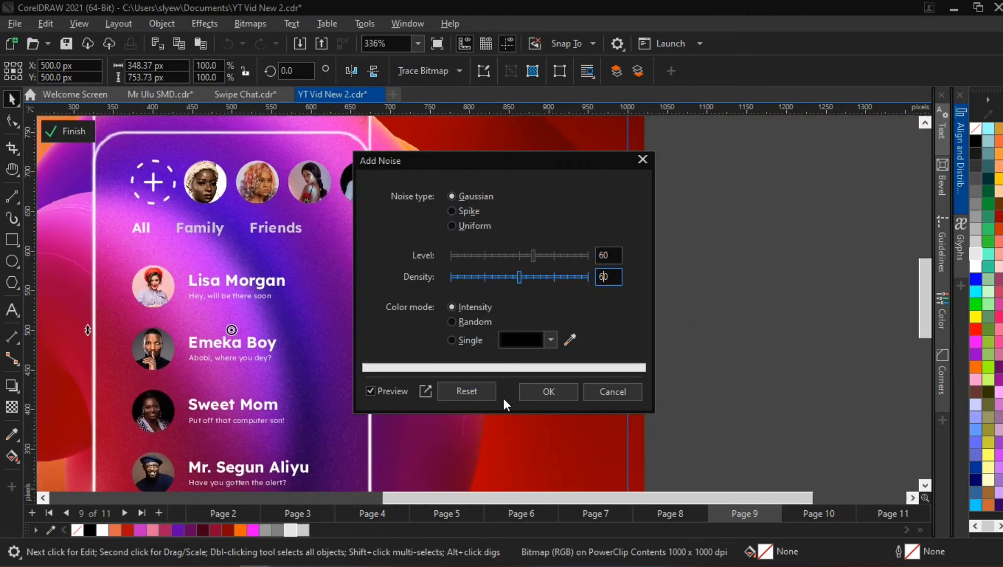
click(512, 393)
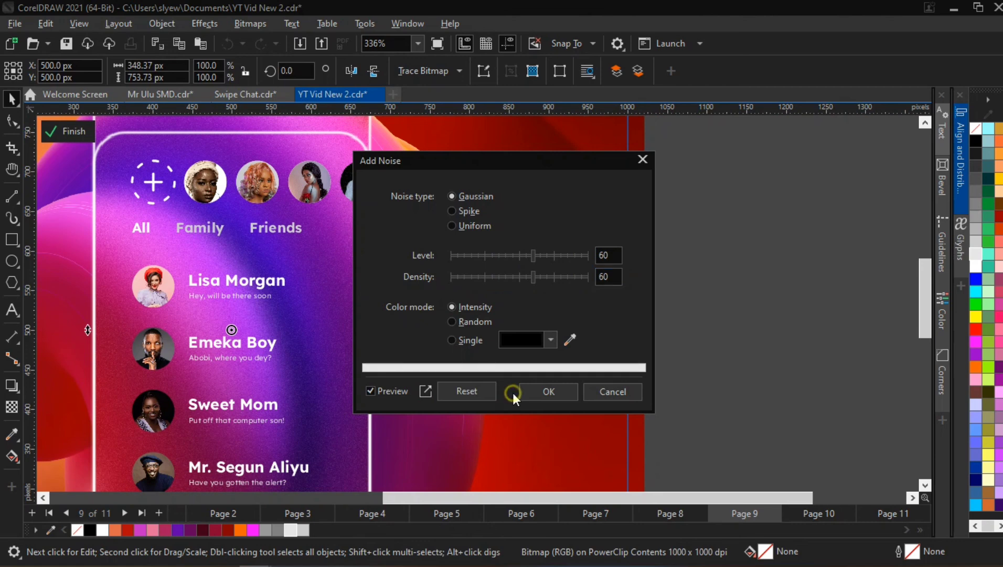
click(549, 391)
Zoom in on the phone mockup to inspect the new noise grain up close
scroll(527, 319, down, 1)
scroll(527, 319, down, 1)
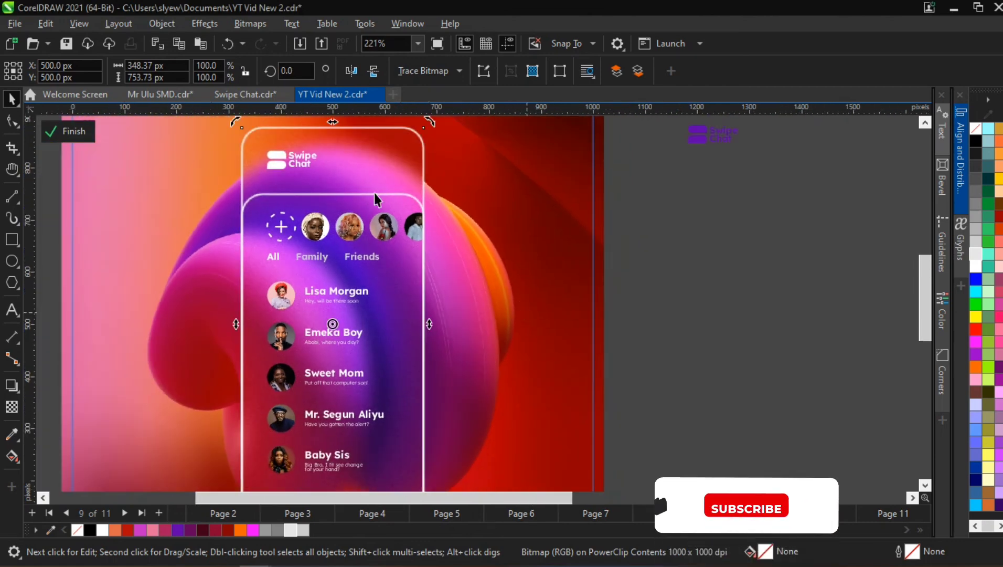
scroll(351, 177, up, 4)
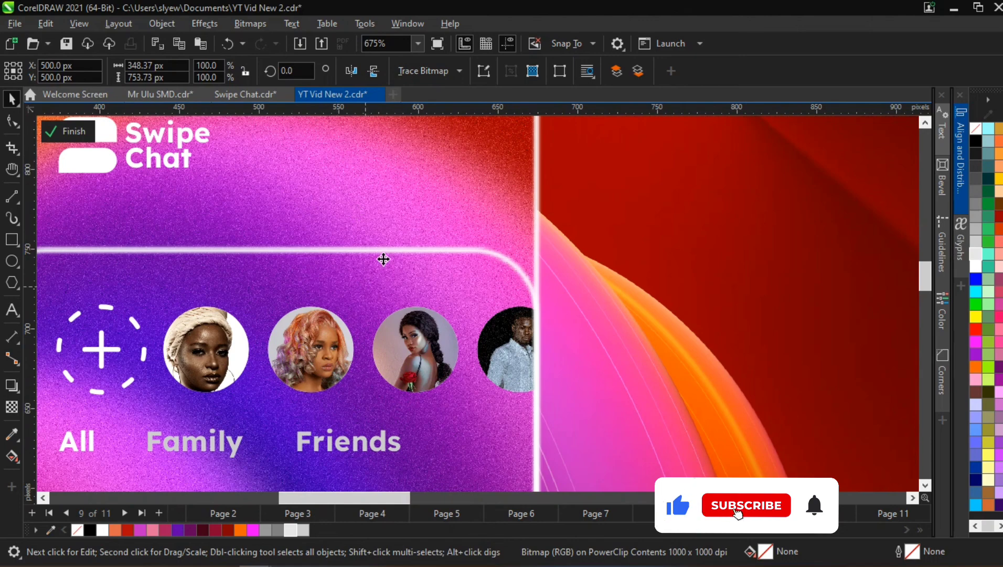
scroll(374, 213, down, 2)
scroll(374, 213, down, 4)
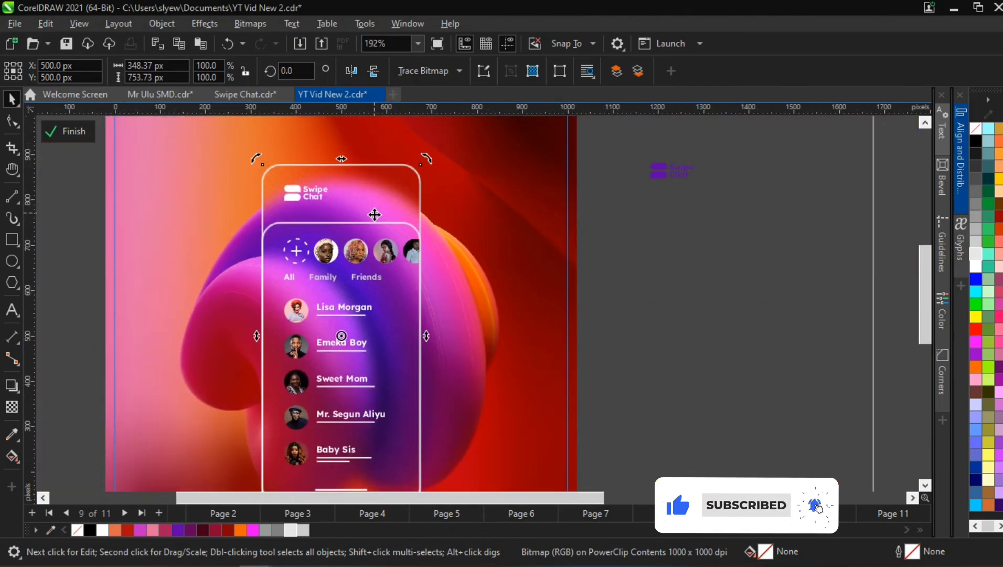
scroll(387, 307, down, 1)
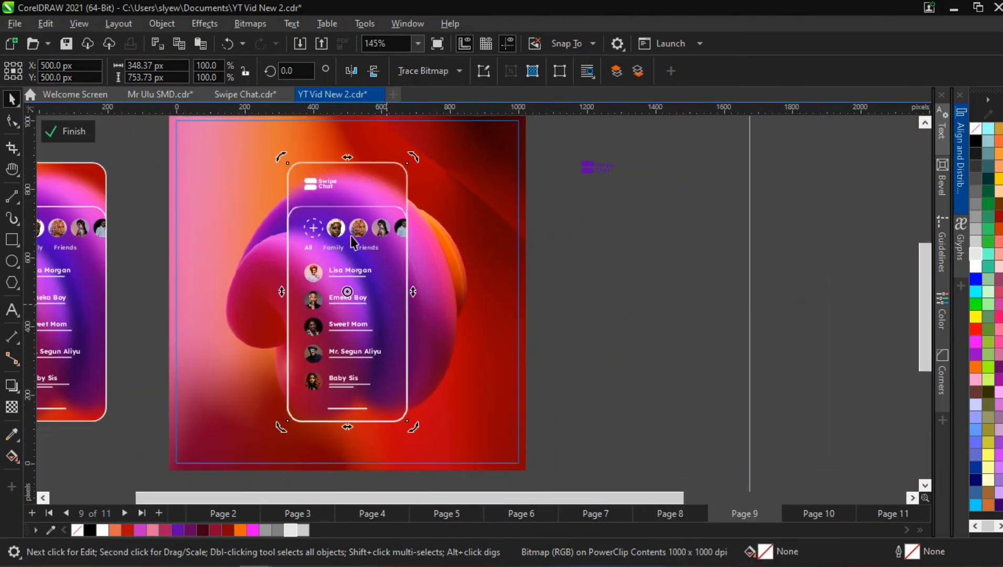
Marquee-select the phone mockup's grouped interface elements, then deselect them by clicking empty space
drag(159, 129, 457, 442)
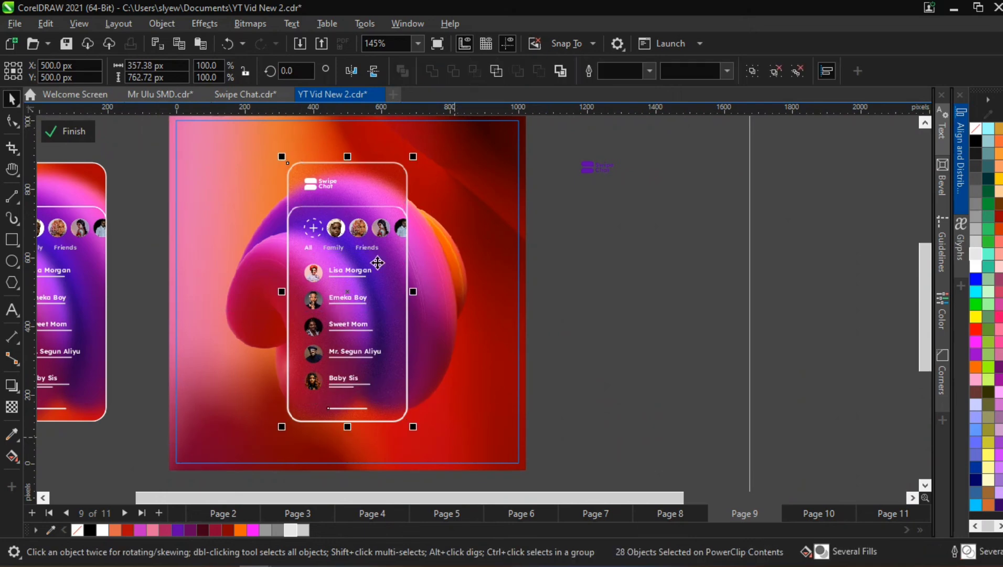
click(374, 232)
scroll(374, 233, up, 3)
scroll(375, 232, down, 6)
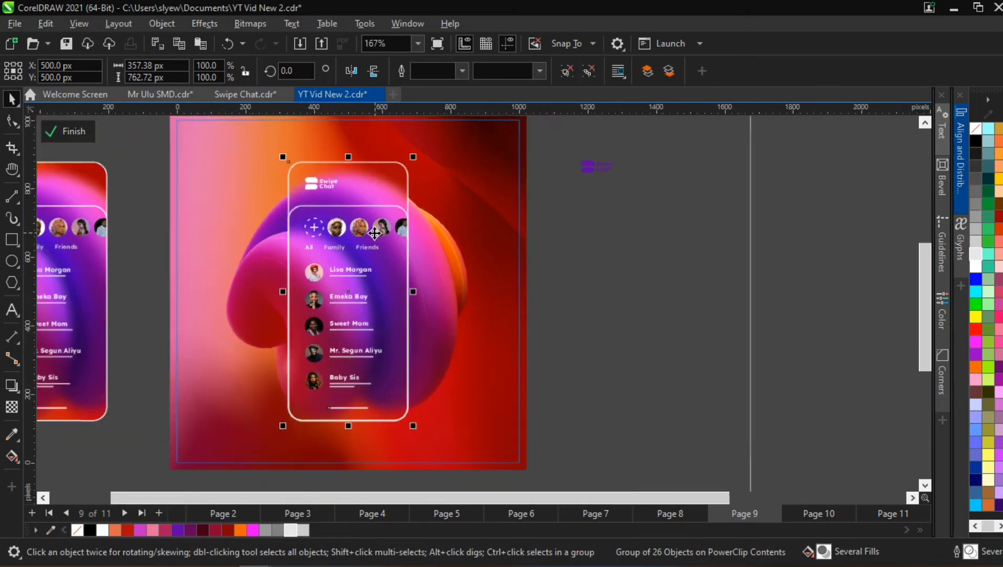
click(583, 290)
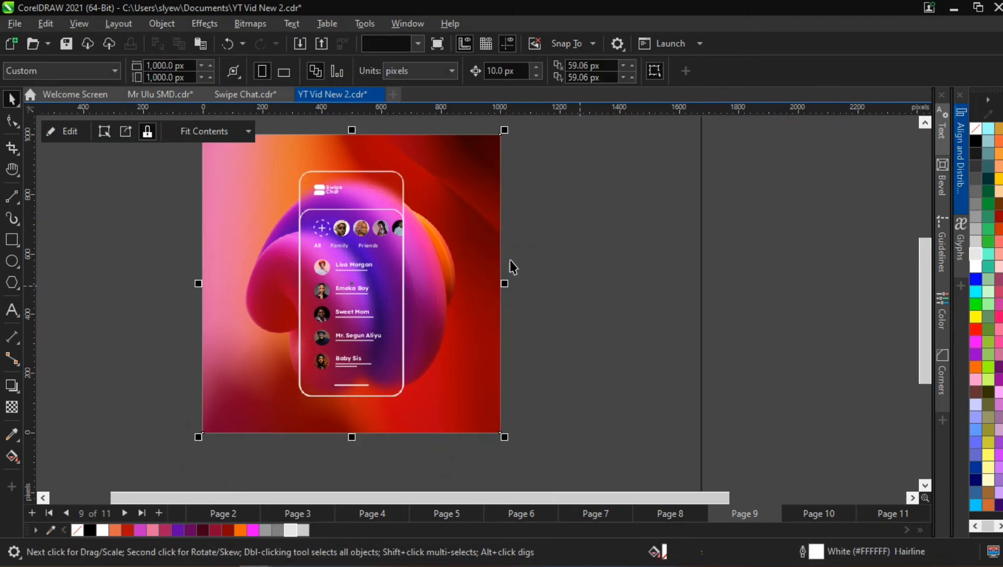
scroll(428, 258, down, 2)
scroll(441, 213, up, 3)
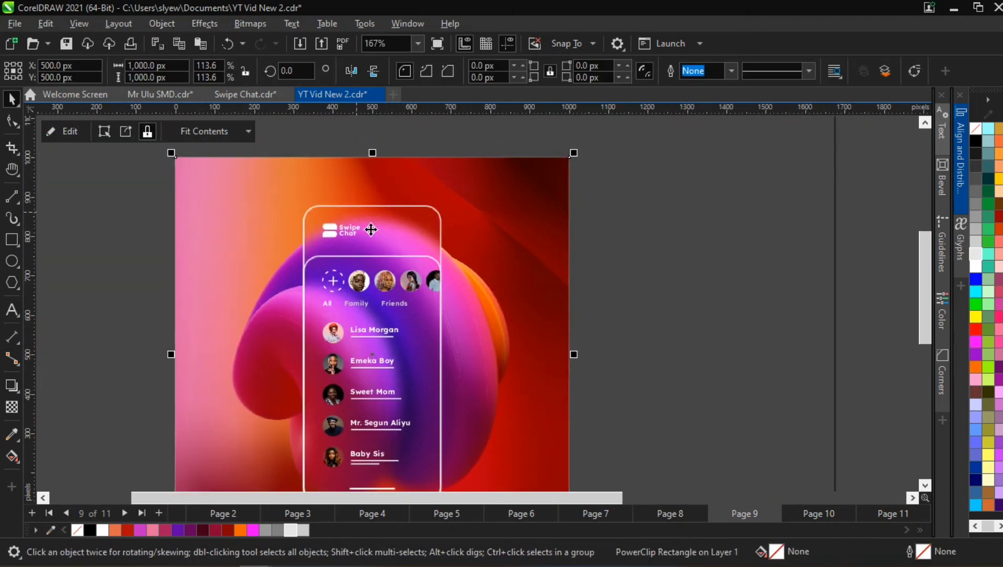
scroll(374, 291, up, 2)
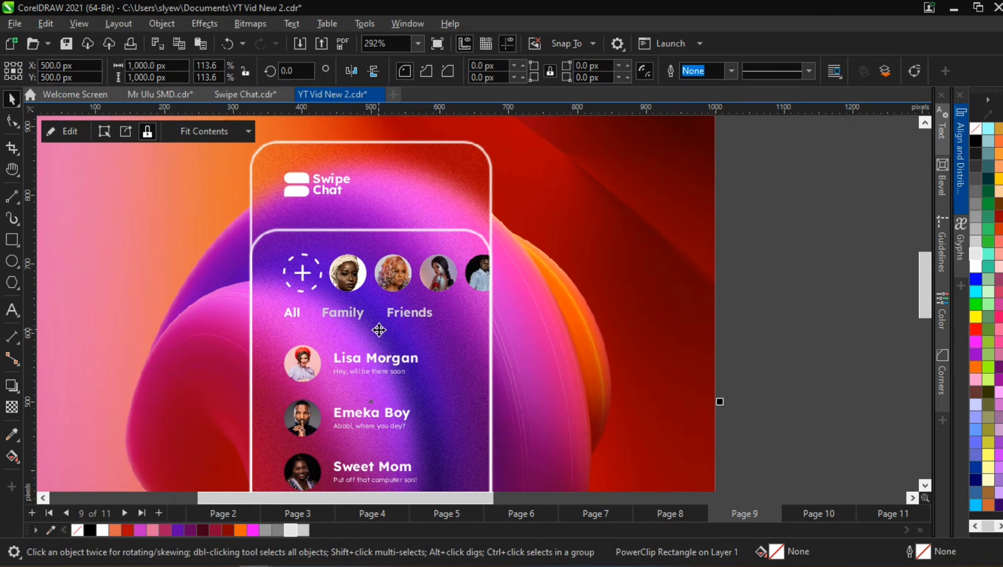
scroll(379, 330, down, 3)
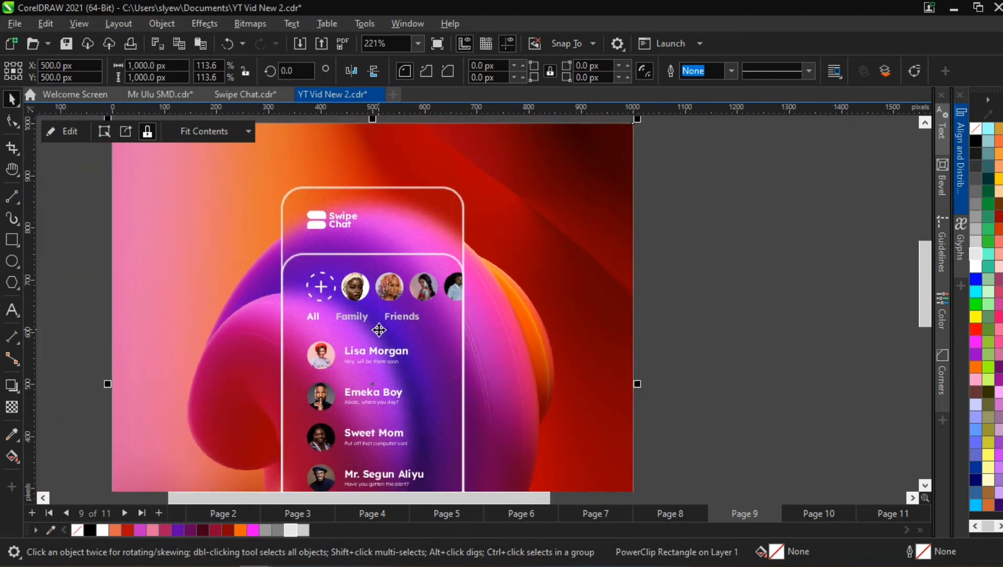
scroll(378, 330, down, 5)
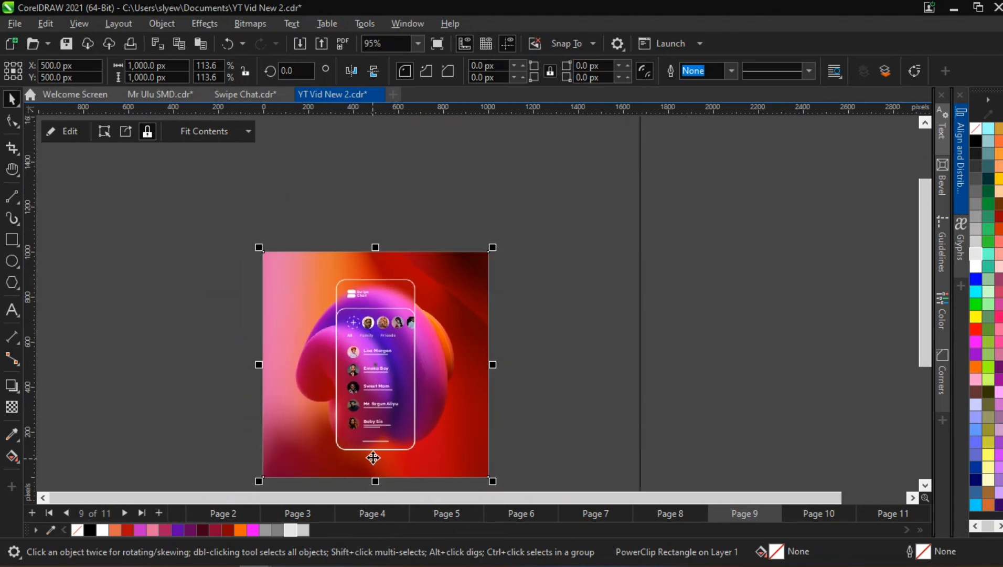
scroll(365, 452, up, 2)
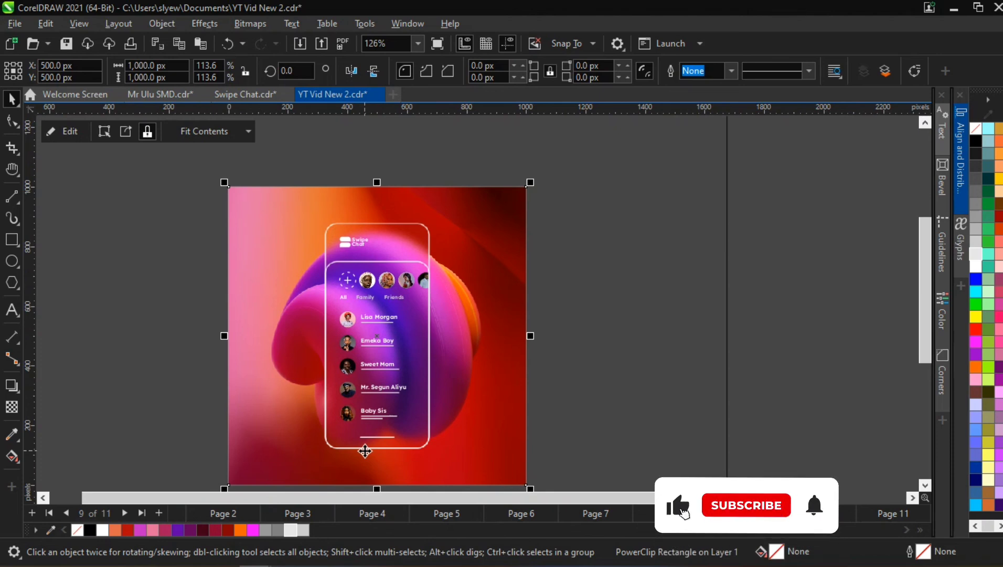
scroll(367, 405, down, 2)
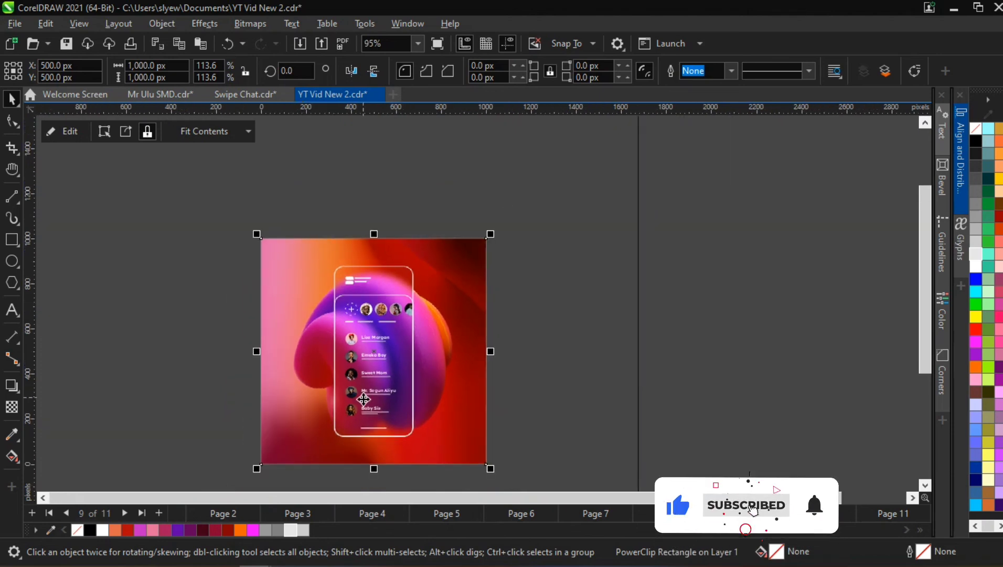
scroll(361, 470, up, 2)
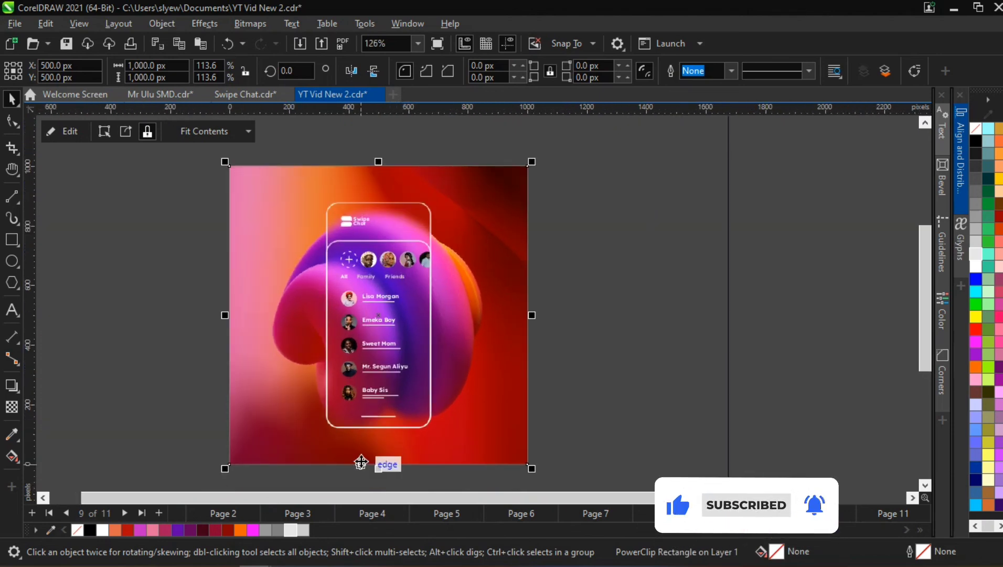